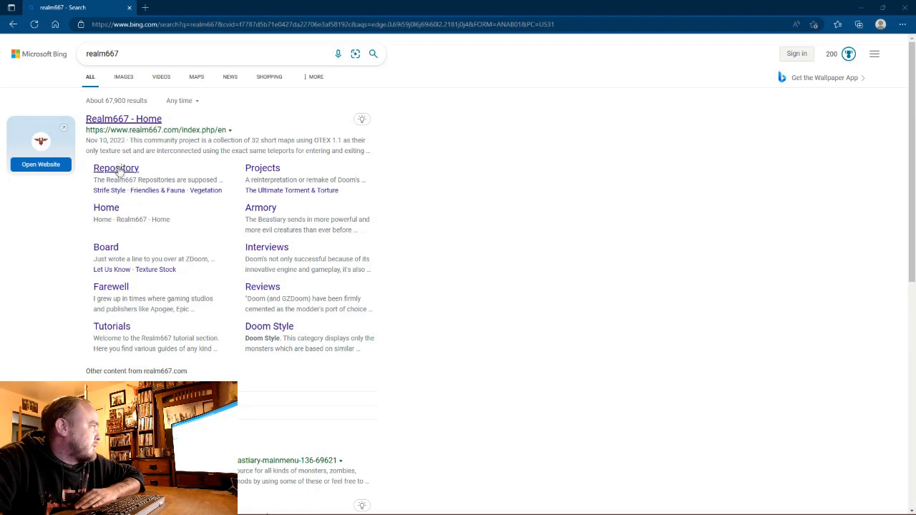
Open the Realm667 Repository page and browse its latest submissions.
left_click(125, 172)
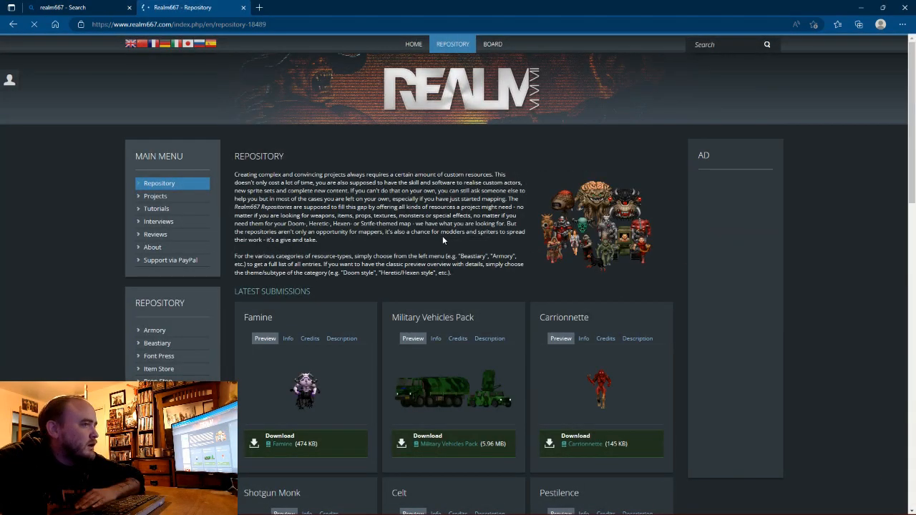
scroll(443, 240, "down", 3)
scroll(443, 240, "down", 4)
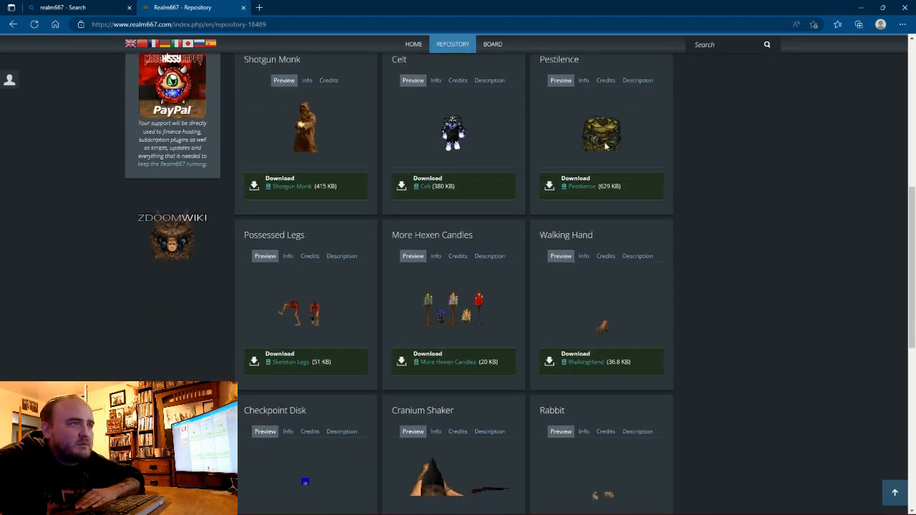
scroll(451, 262, "up", 6)
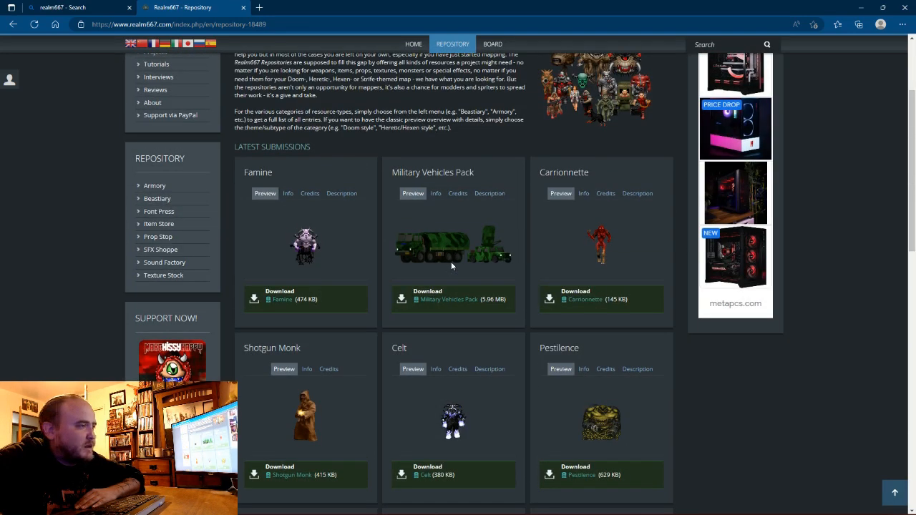
scroll(452, 266, "down", 1)
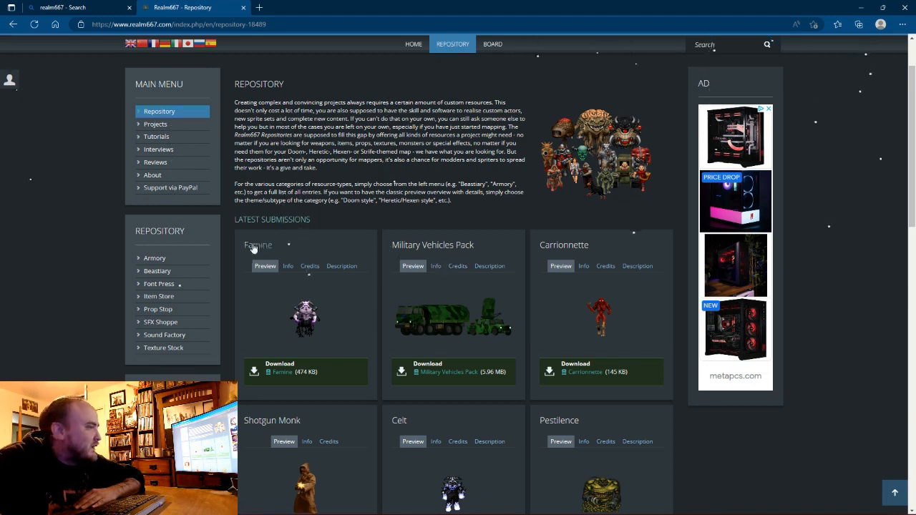
Open the Armory's Doom Style category and browse the listed weapons.
mouse_move(165, 270)
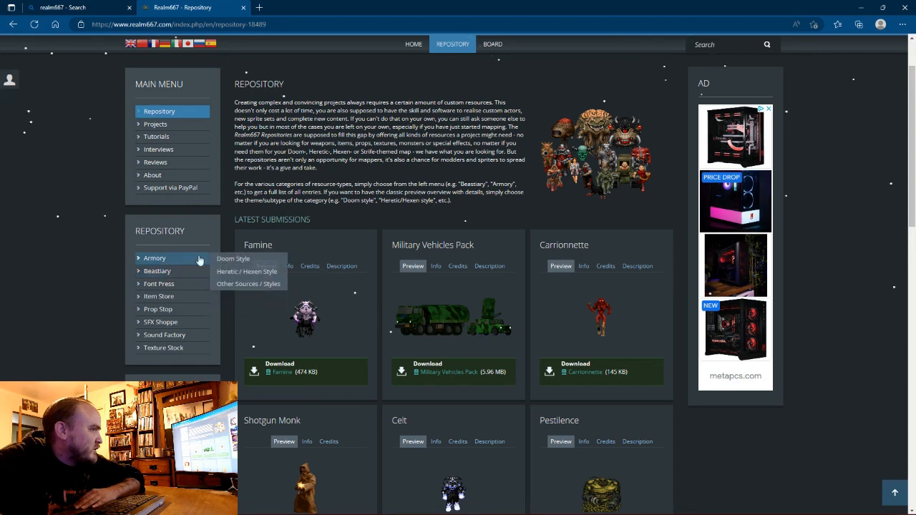
left_click(244, 260)
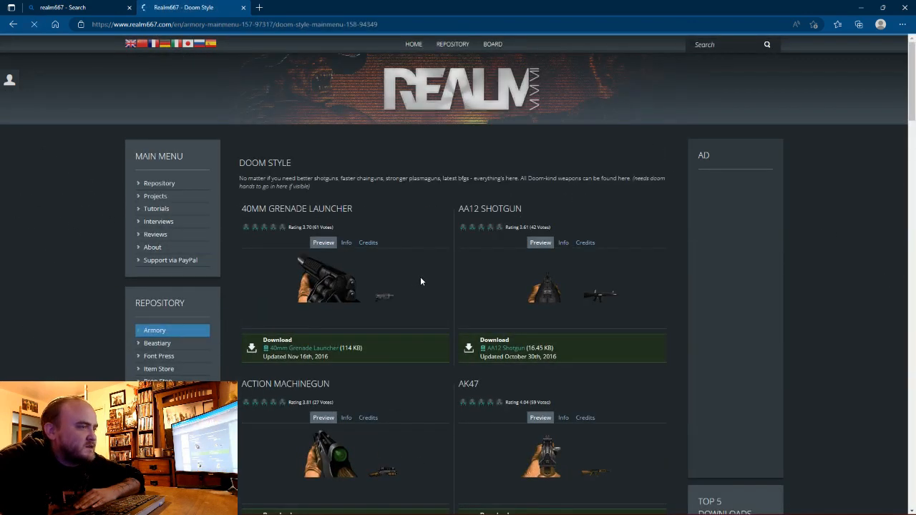
scroll(419, 276, "down", 5)
scroll(438, 299, "down", 10)
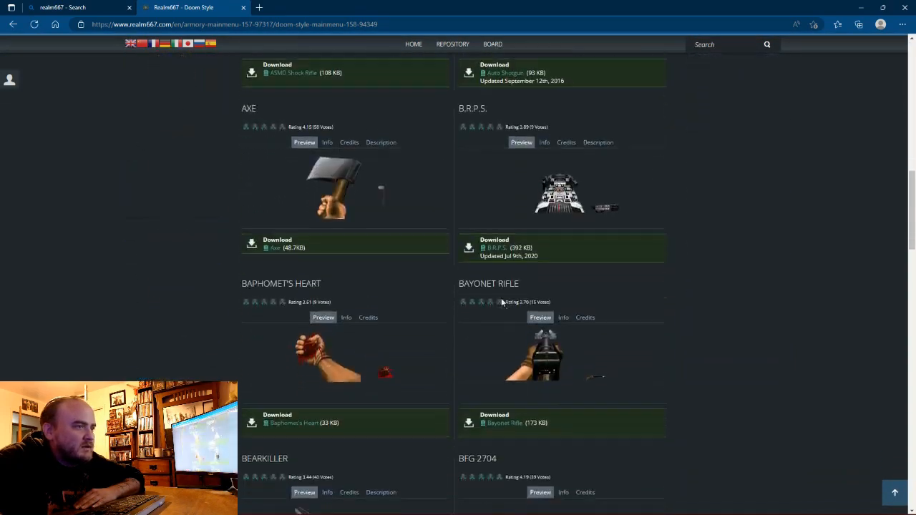
scroll(501, 302, "down", 8)
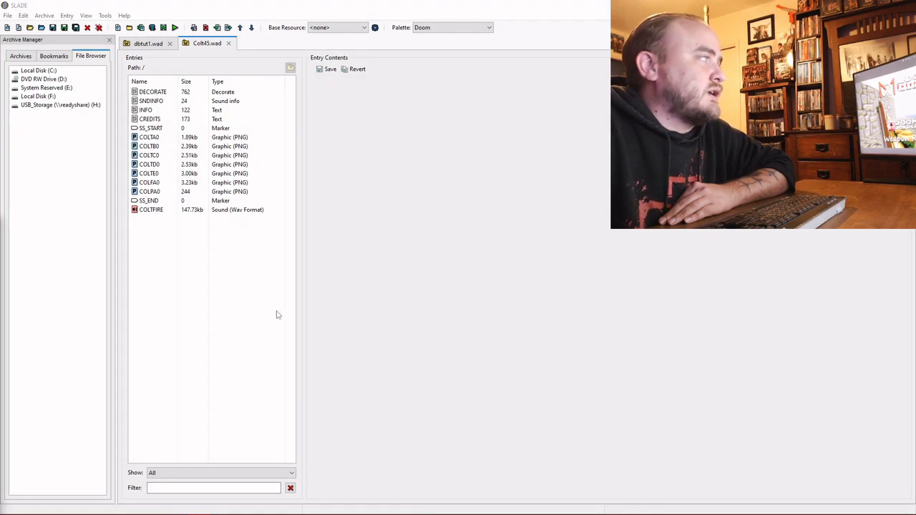
Switch to SLADE and copy all entries from SS_START through SS_END in Colt45.wad.
left_click(145, 44)
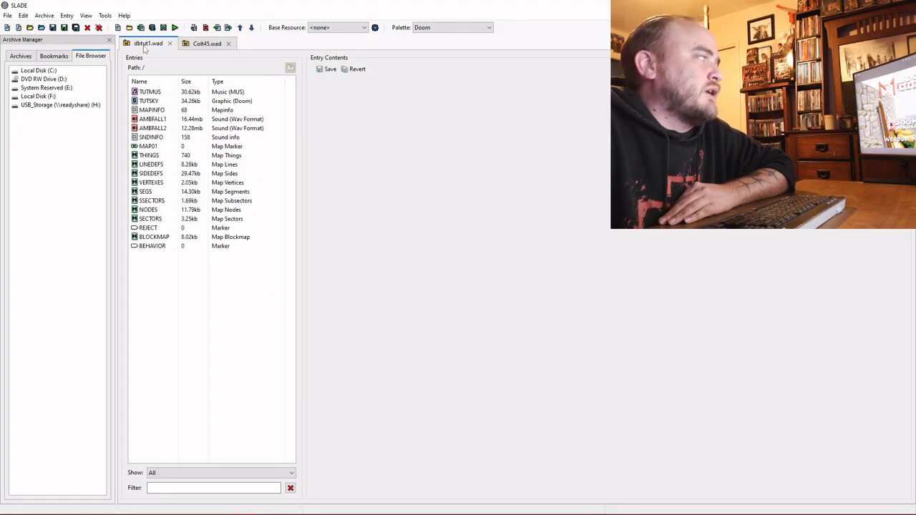
left_click(202, 44)
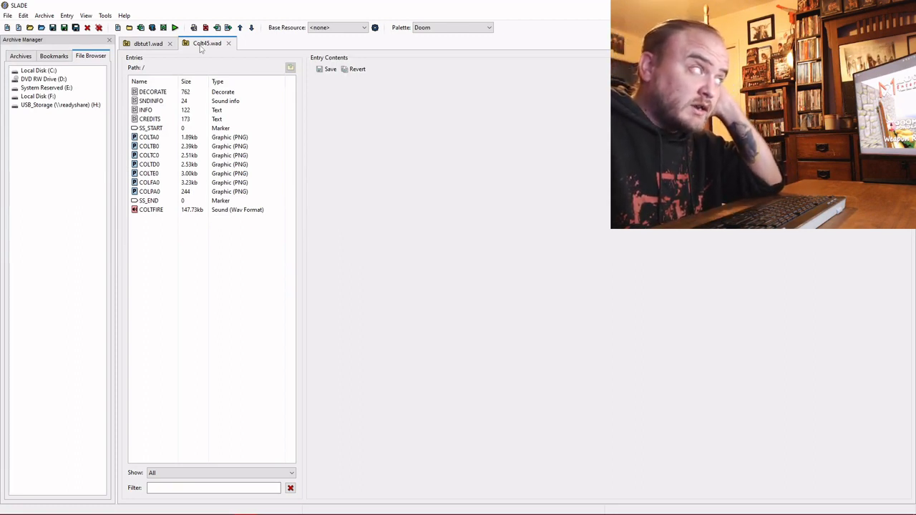
left_click(179, 129)
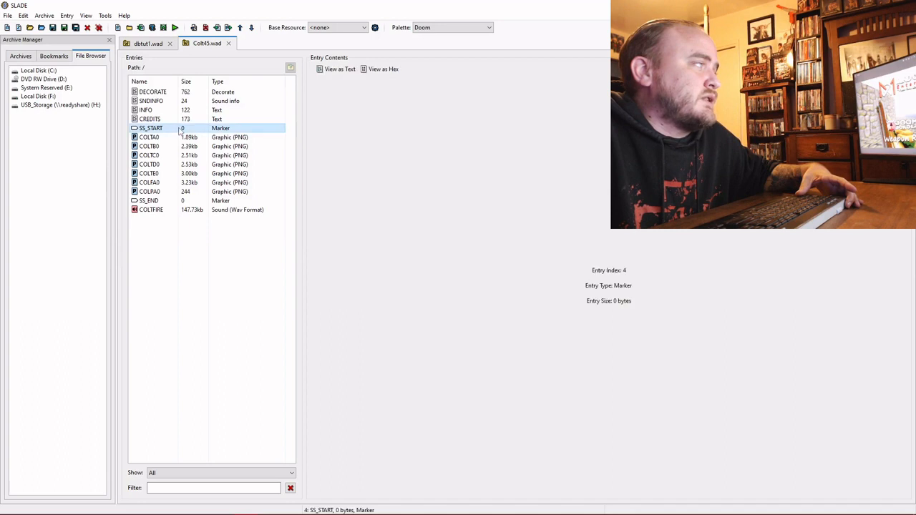
left_click(158, 203)
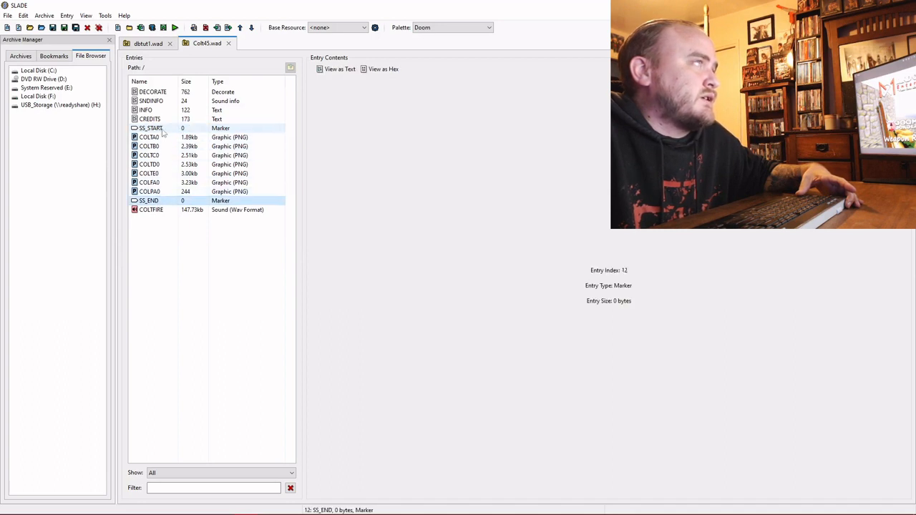
left_click(172, 128)
left_click(156, 201, "shift")
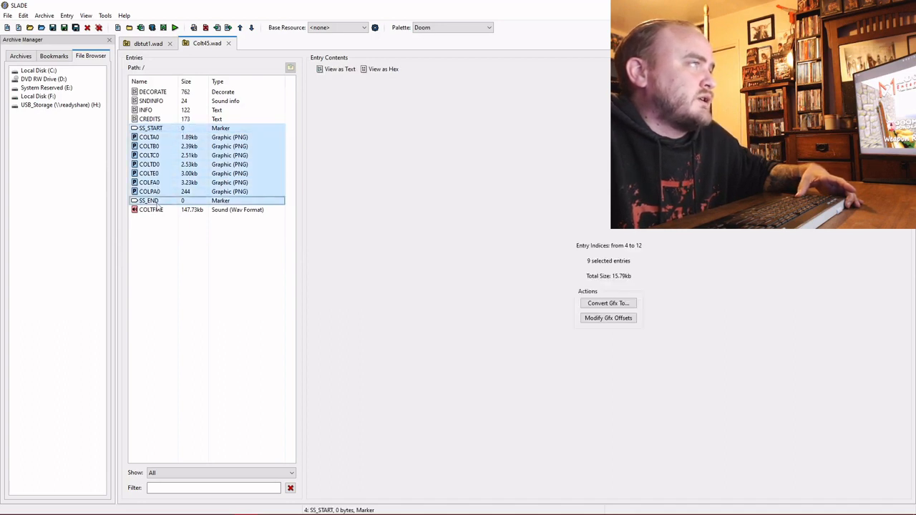
right_click(157, 204)
left_click(180, 255)
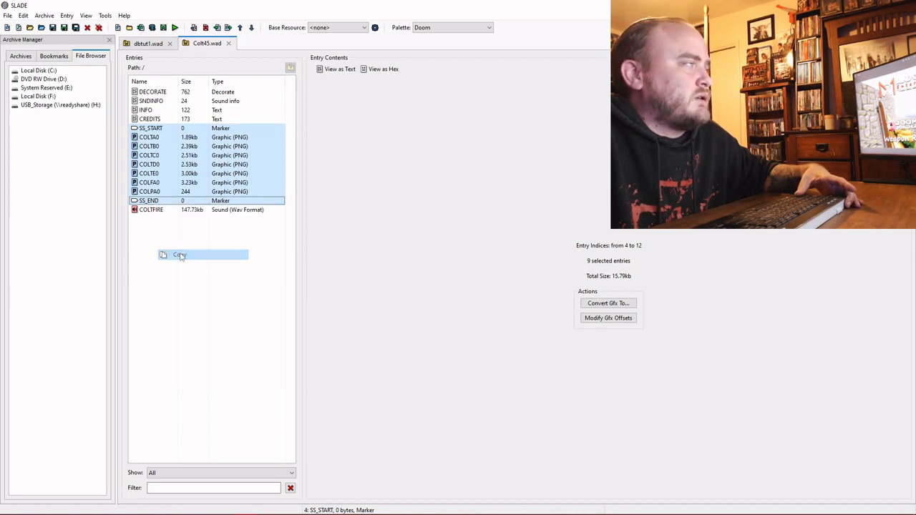
Paste the copied sprite entries into dbtut1.wad after the BEHAVIOR marker.
left_click(150, 44)
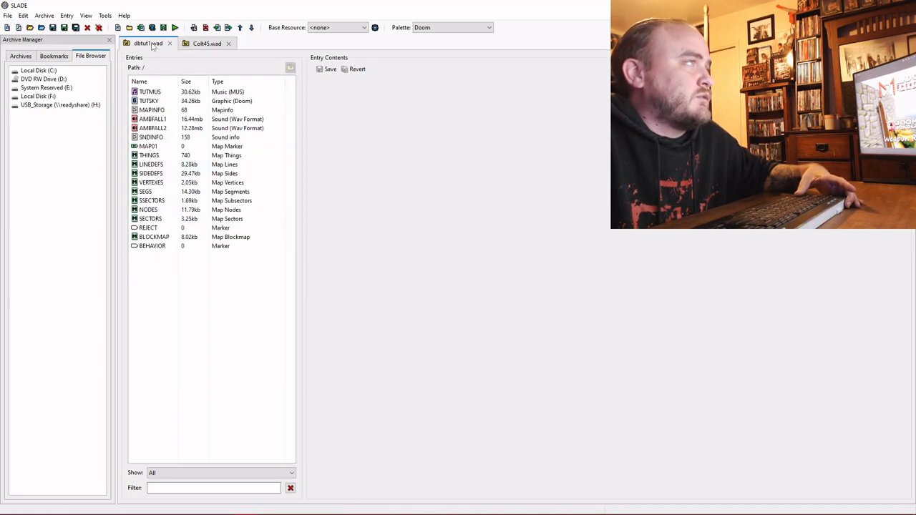
left_click(158, 248)
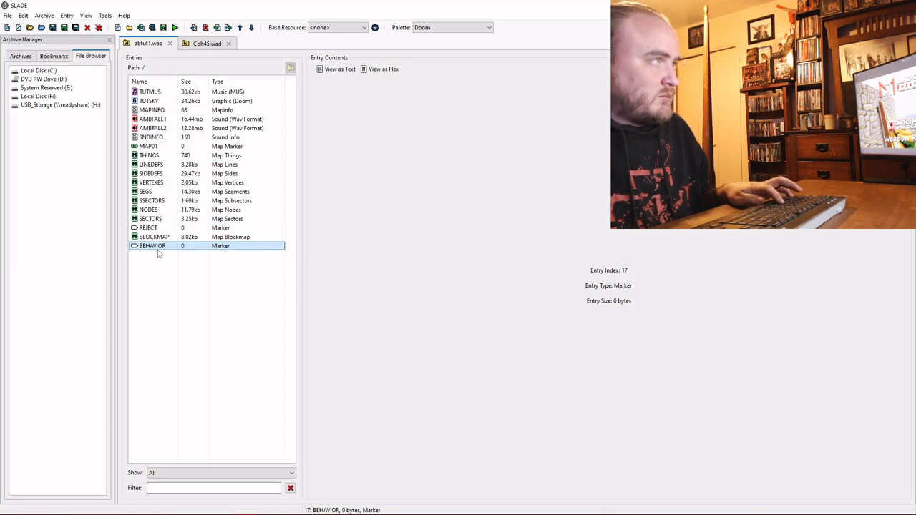
key("ctrl+v")
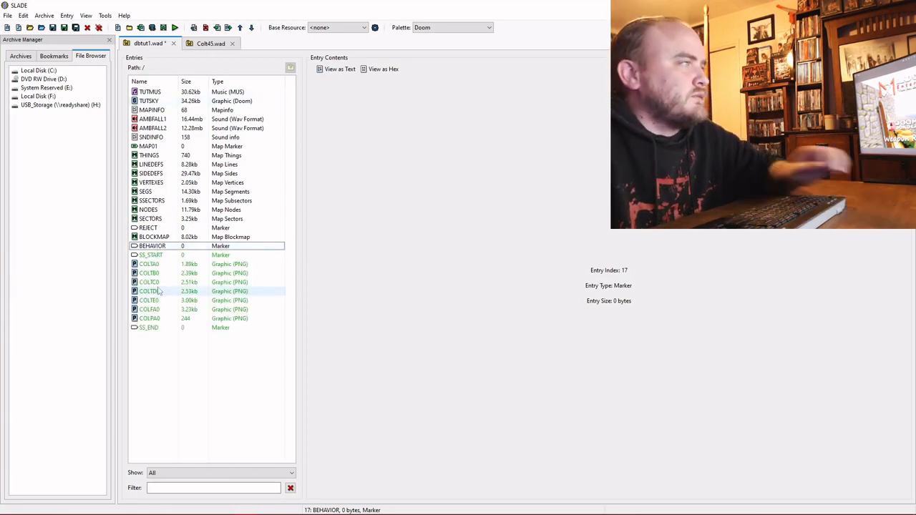
Preview the pasted Colt sprites COLTA0 through COLPA0 in dbtut1.wad one by one.
left_click(163, 264)
key("Down")
key("Down")
key("Down")
key("Down")
key("Down")
key("Down")
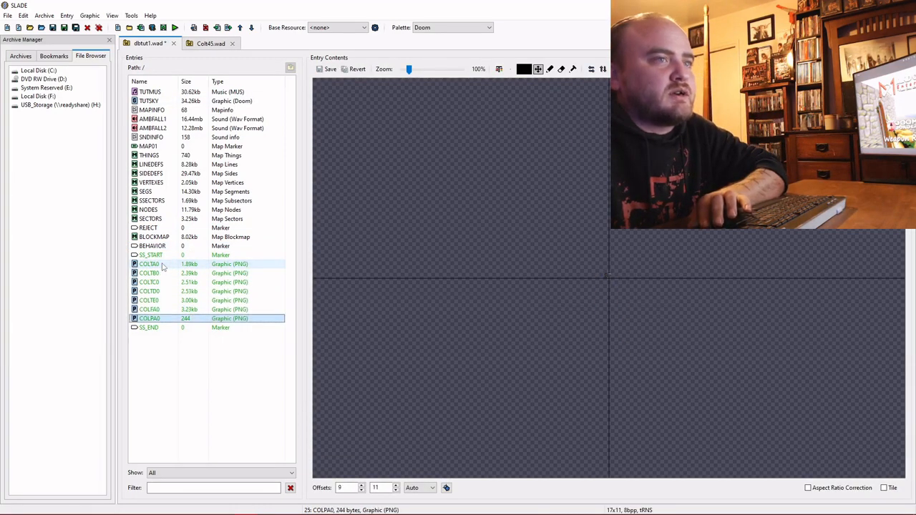
key("Down")
key("Up")
key("Up")
key("Up")
key("Up")
key("Down")
key("Down")
key("Down")
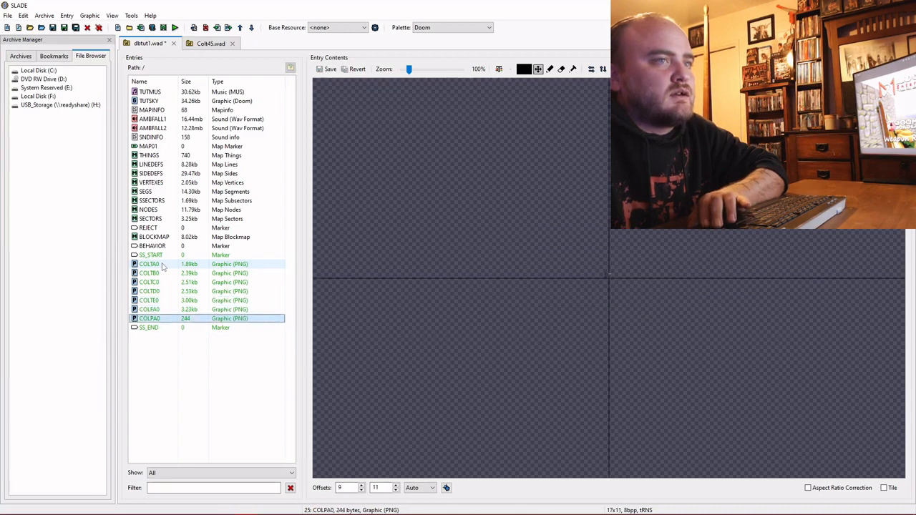
key("Up")
key("Up")
key("Up")
key("Up")
key("Up")
key("Up")
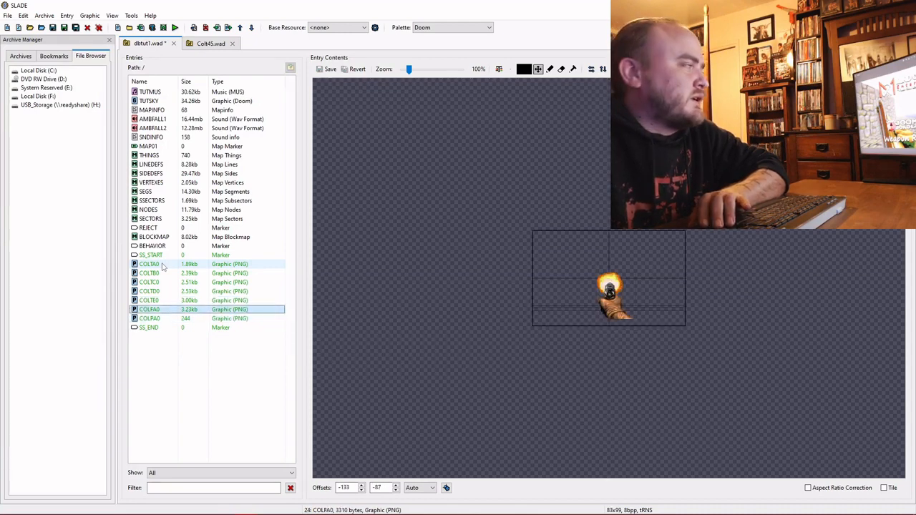
key("Up")
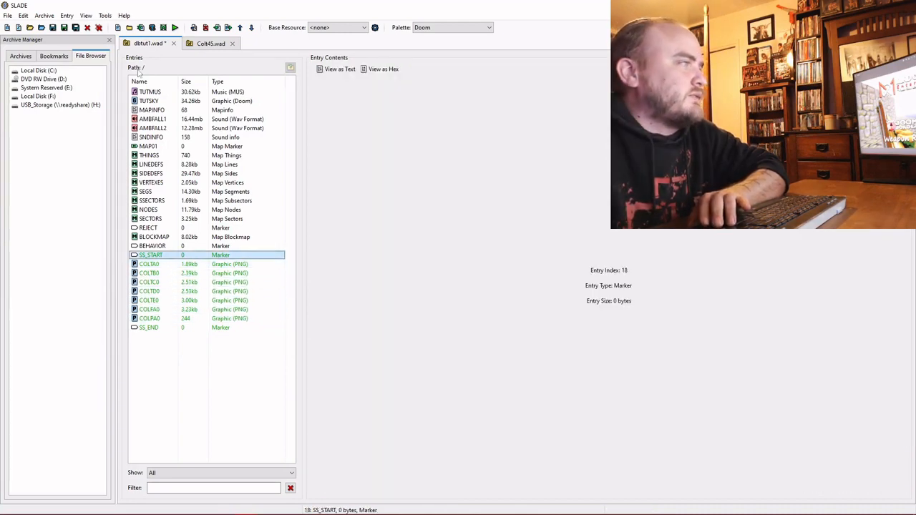
Copy the line "Weapon/COLTFIRE COLTFIRE" from the SNDINFO entry of Colt45.wad.
left_click(208, 44)
left_click(190, 257)
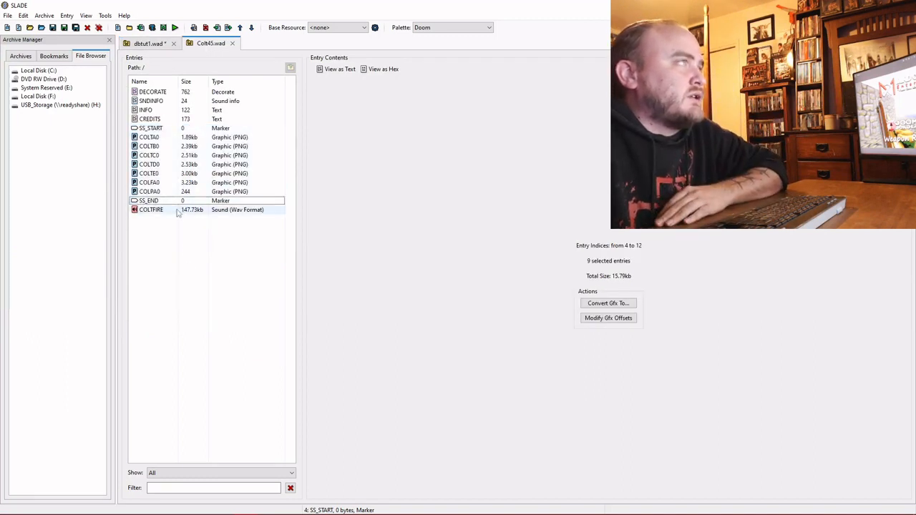
left_click(171, 106)
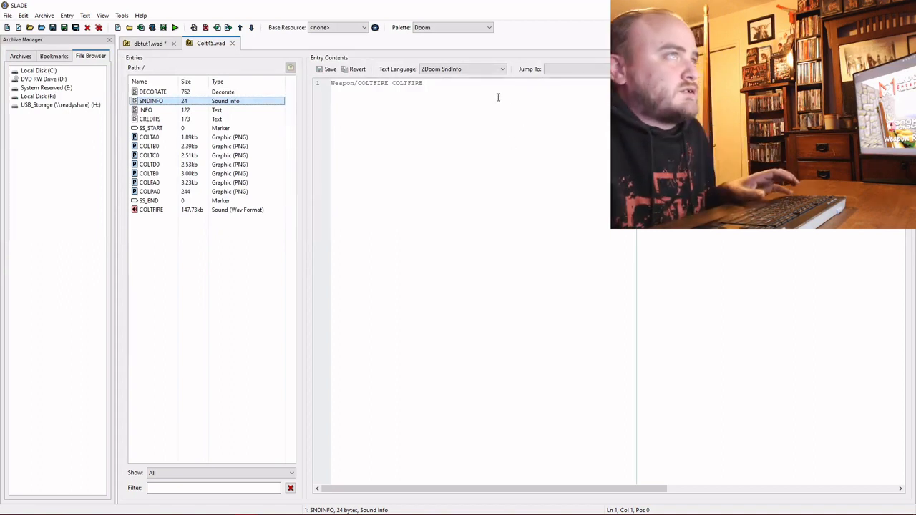
left_click_drag(451, 88, 347, 84)
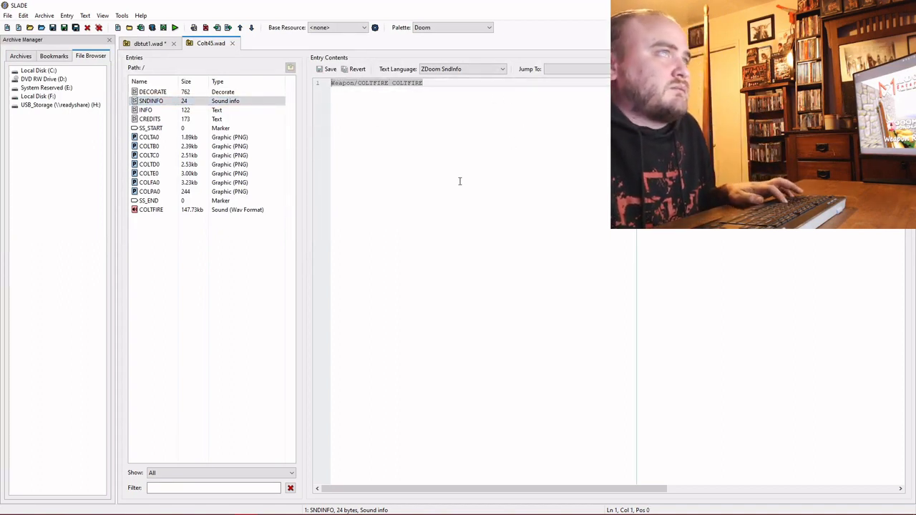
Open SNDINFO in dbtut1.wad and insert three blank lines above the //Ambient Sounds comment.
left_click(146, 43)
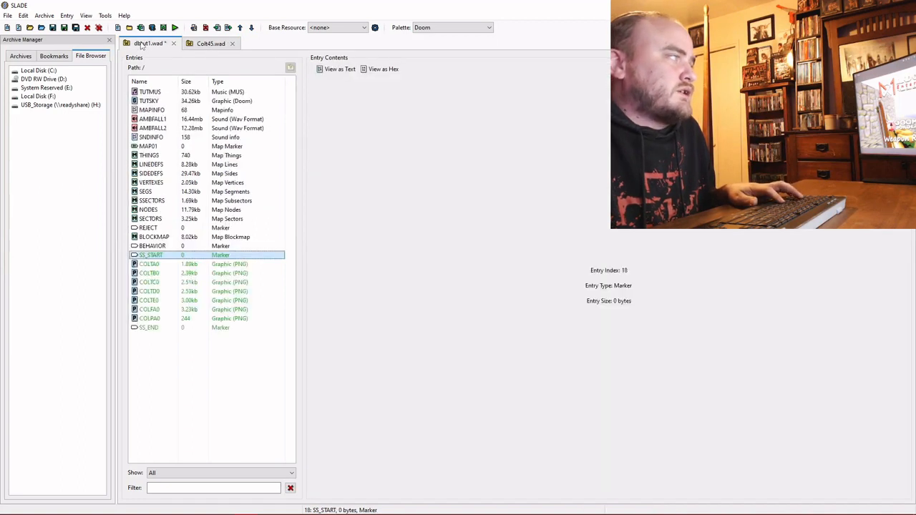
left_click(170, 137)
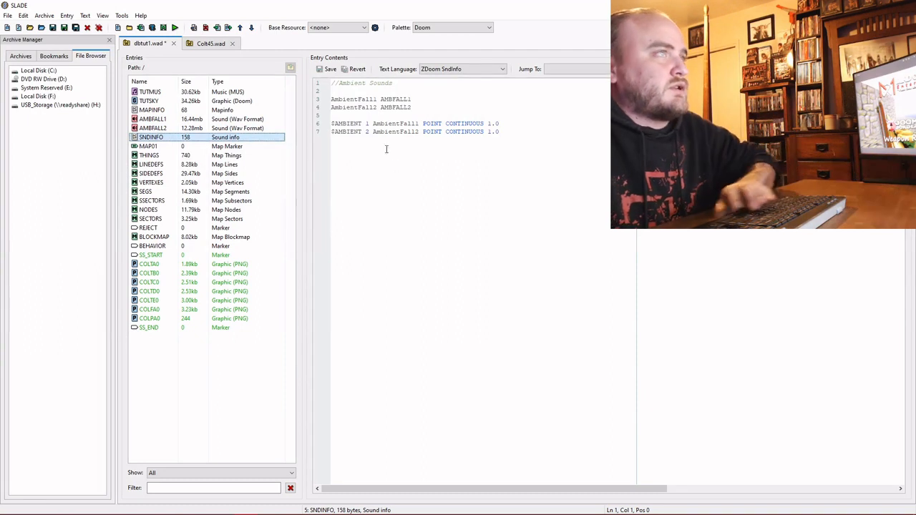
left_click(332, 81)
key("Return")
key("Return")
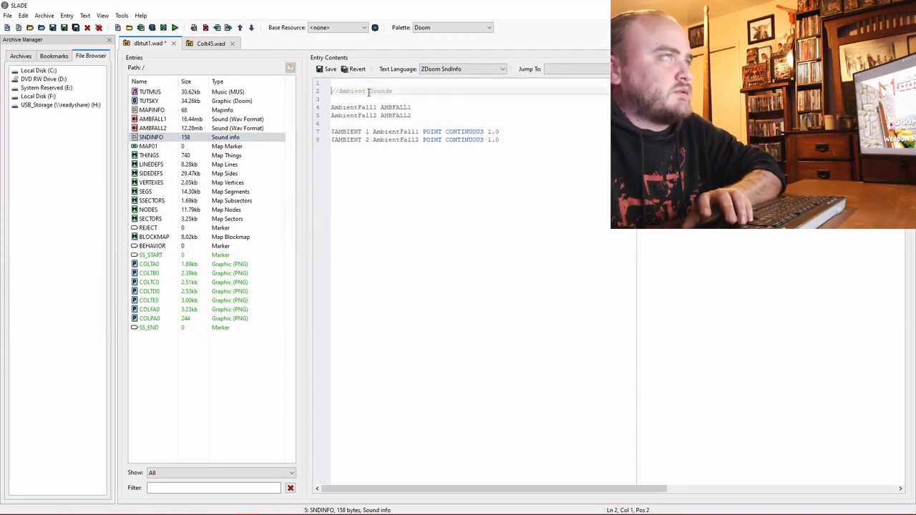
key("Return")
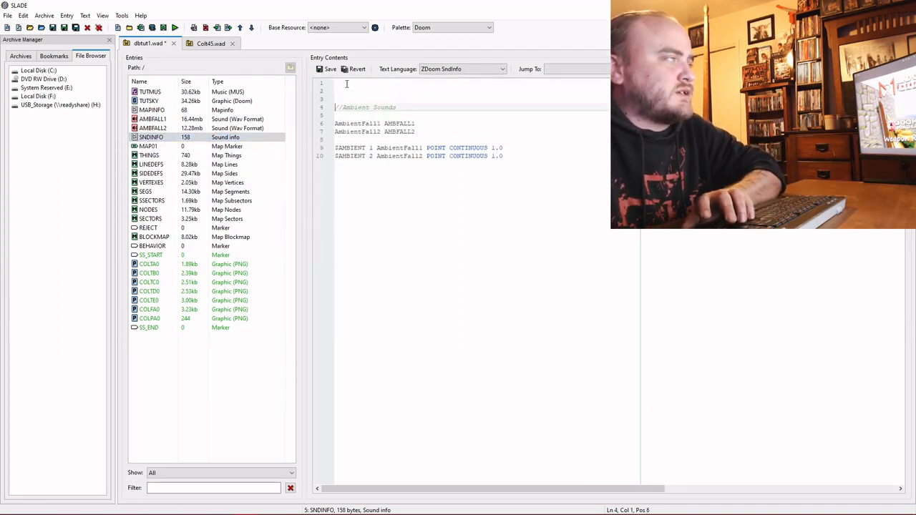
Add the comment "//Weapon Sounds" on the first line of SNDINFO and "//Colt 45" two lines below it.
left_click(349, 80)
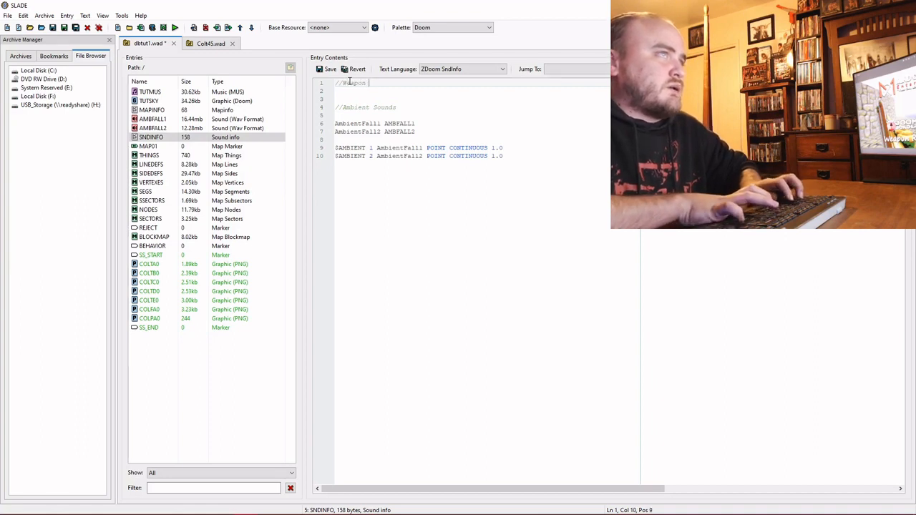
key("Return")
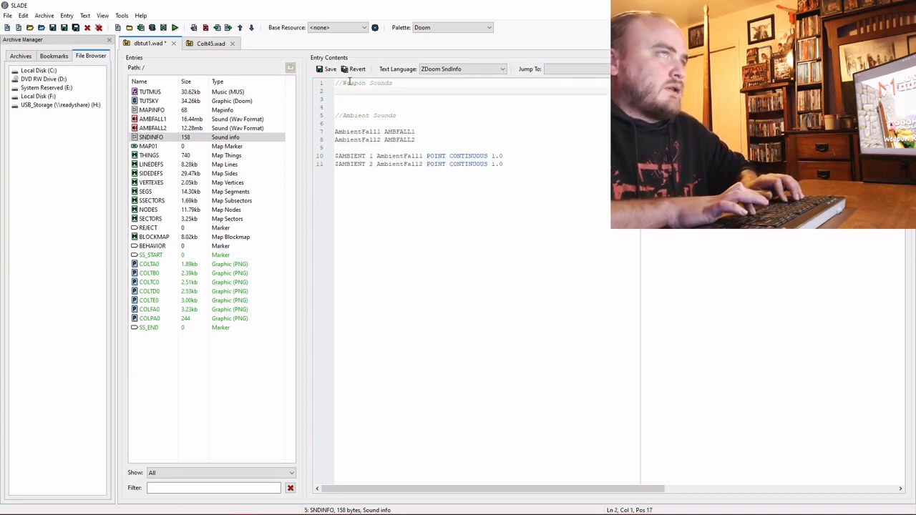
key("Return")
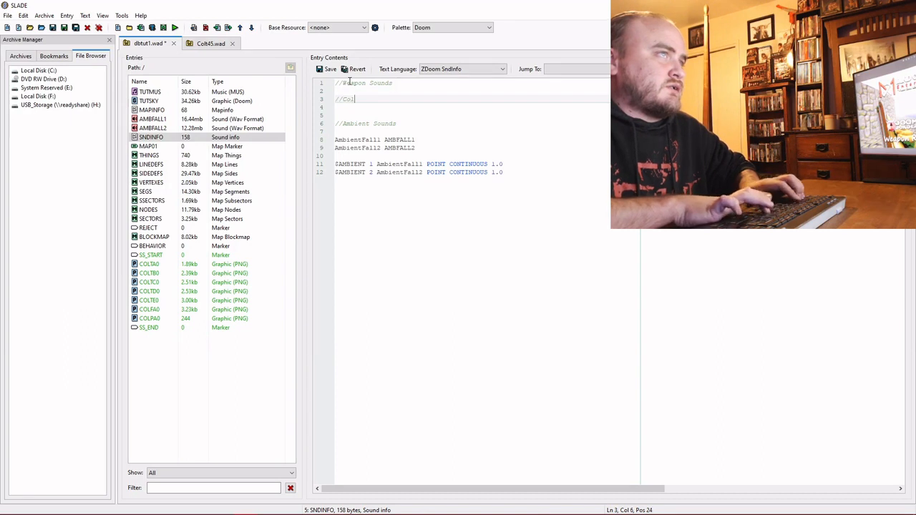
type("//Colt 45")
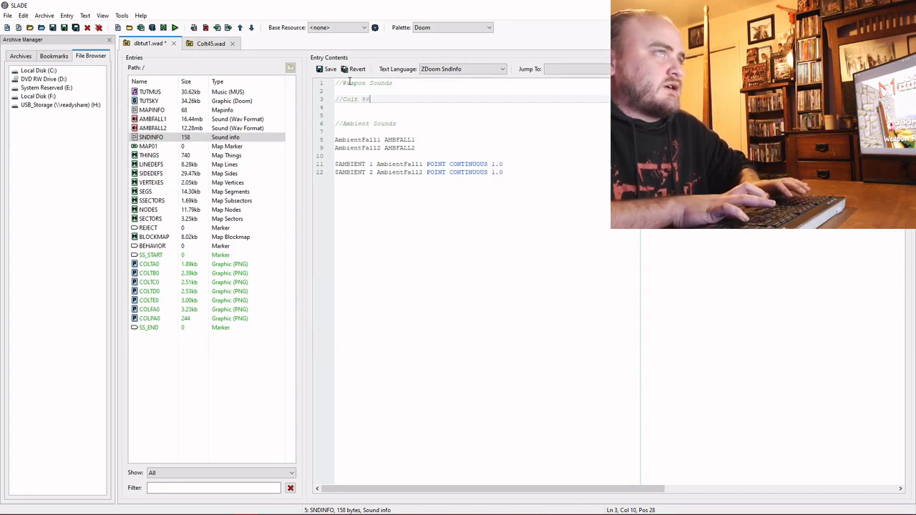
Insert the sound definition "Weapon/COLTFIRE COLTFIRE" directly beneath the Colt comment.
key("Return")
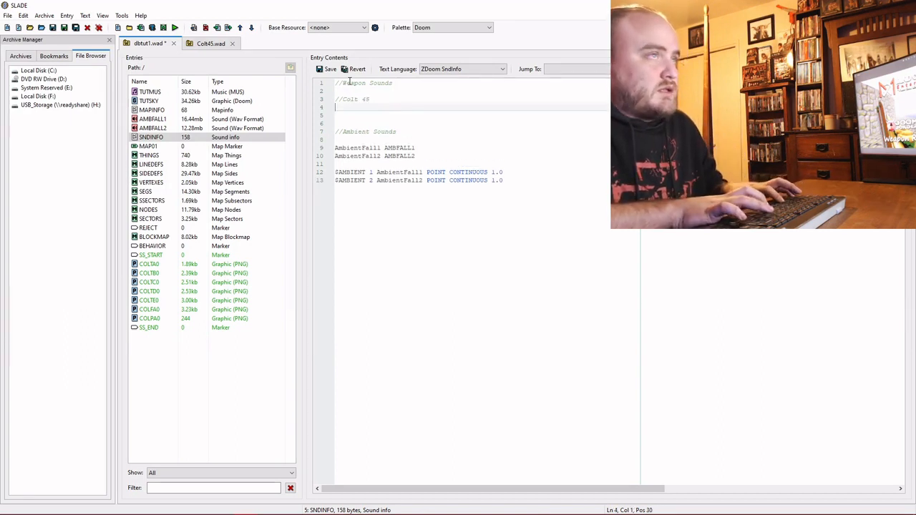
type("Weapon/COLTFIRE COLTFIRE")
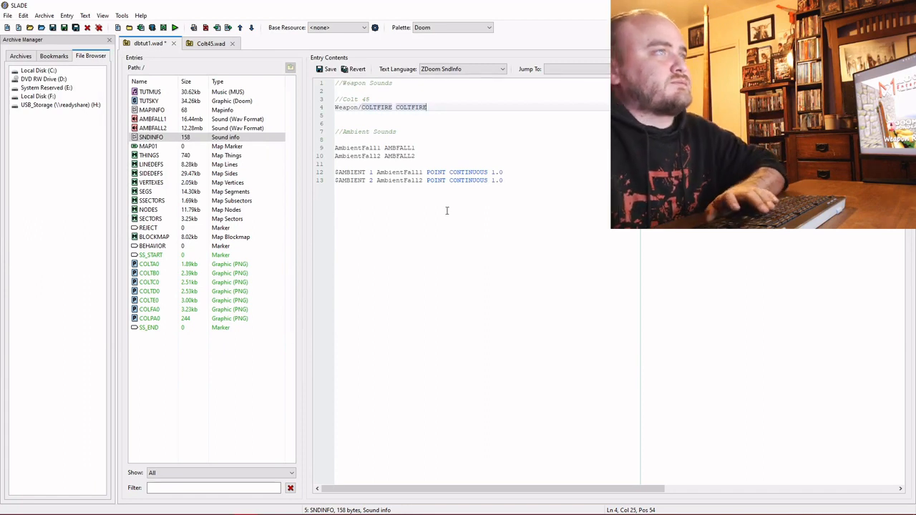
key("ctrl+End")
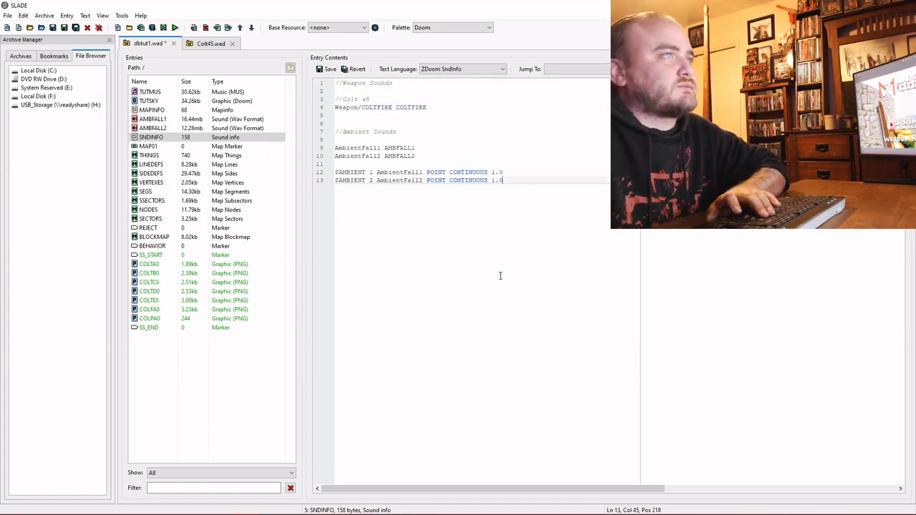
Save the SNDINFO changes and copy the COLTFIRE sound from Colt45.wad into dbtut1.wad below AMBFALL2.
left_click(327, 68)
left_click(208, 43)
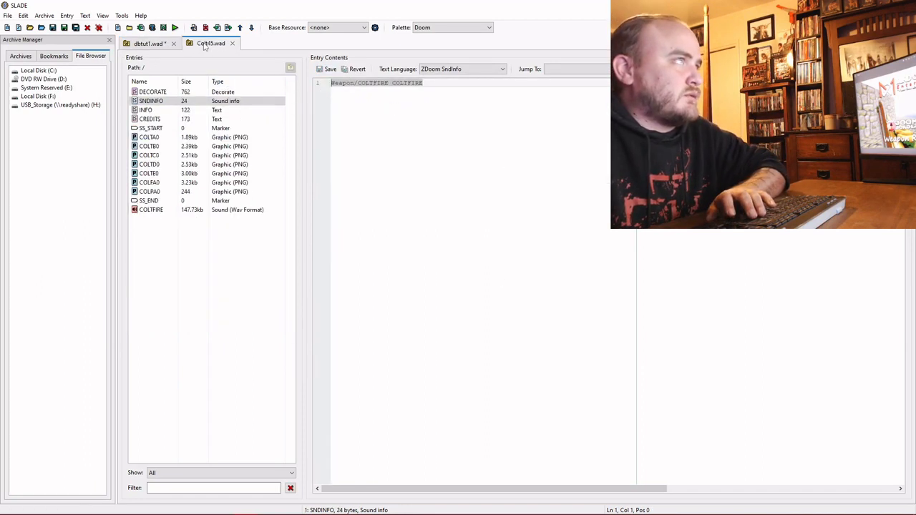
left_click(151, 210)
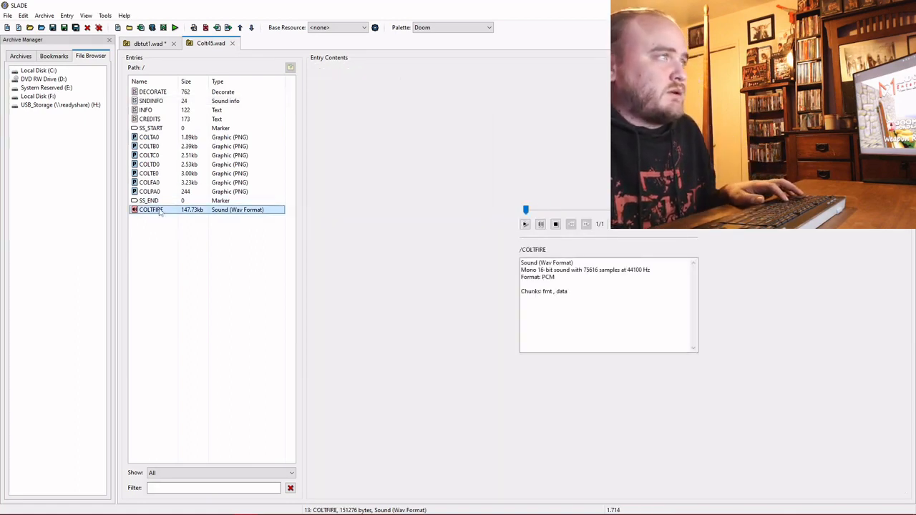
left_click(151, 45)
left_click(162, 129)
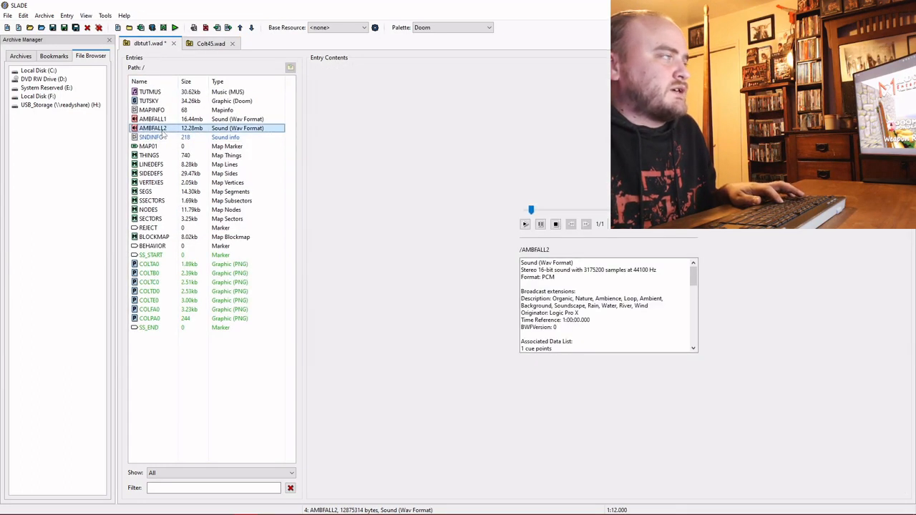
key("ctrl+v")
left_click(555, 224)
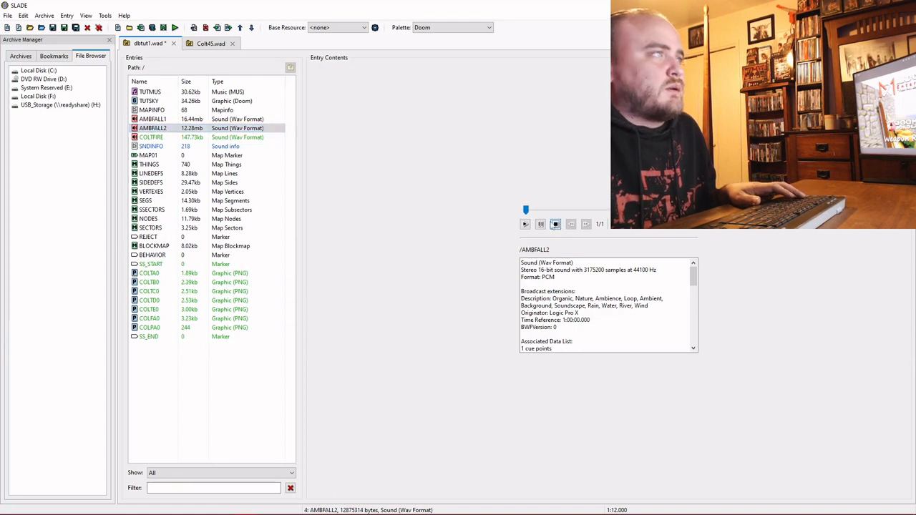
key("Down")
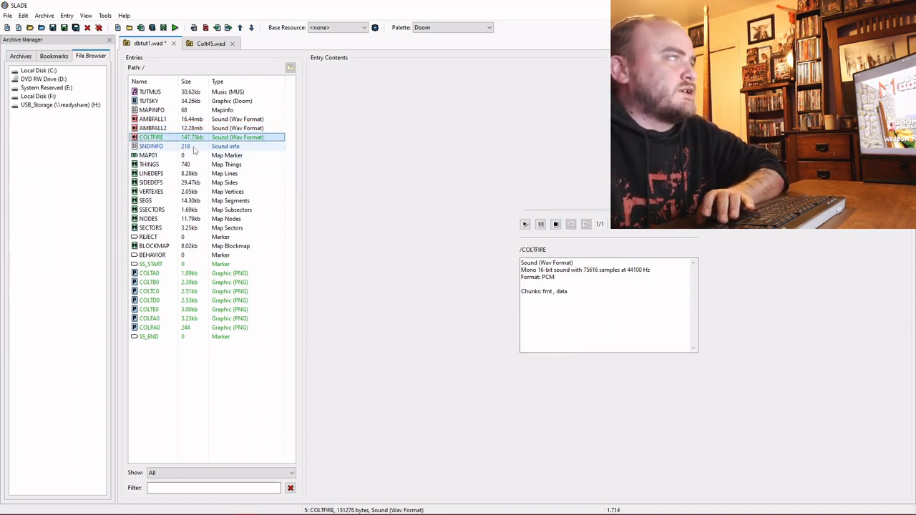
left_click(191, 146)
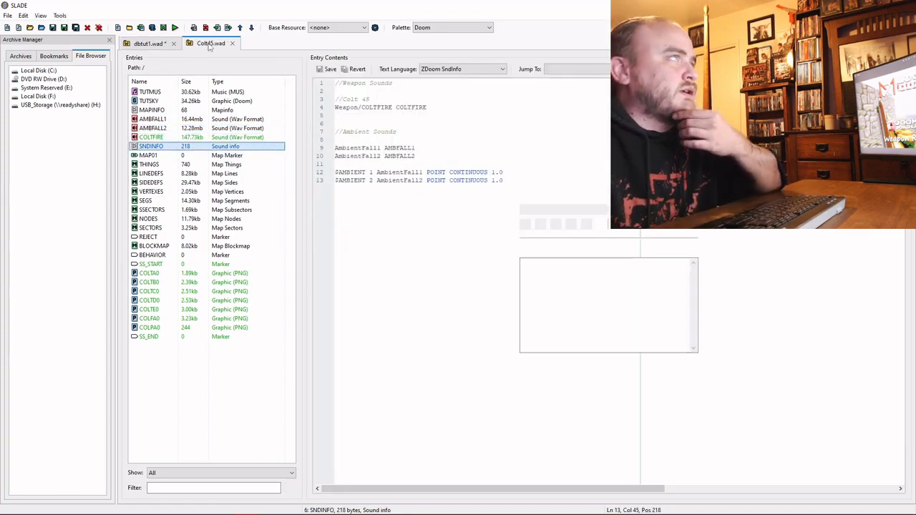
Examine the Colt45 actor code in the DECORATE entry of Colt45.wad, covering its thing number, ammo settings, attack sound and states.
left_click(209, 44)
left_click(185, 93)
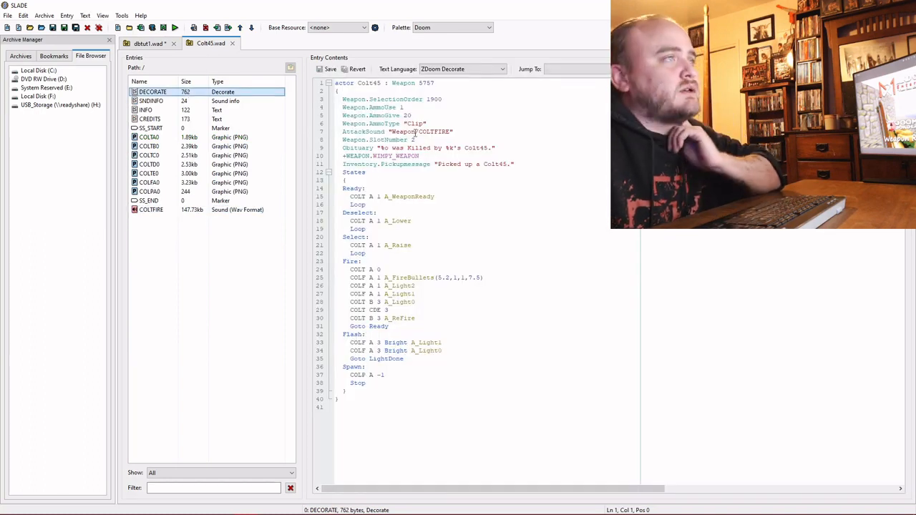
left_click(369, 86)
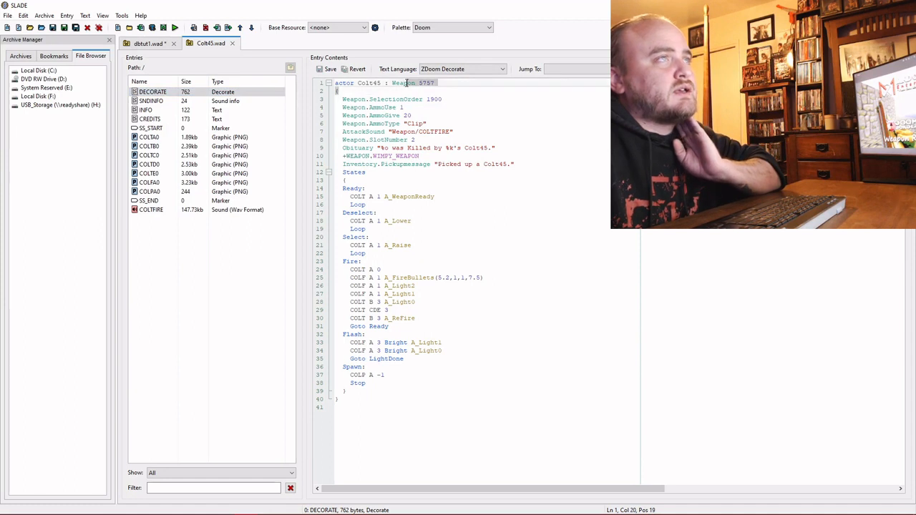
left_click(417, 83)
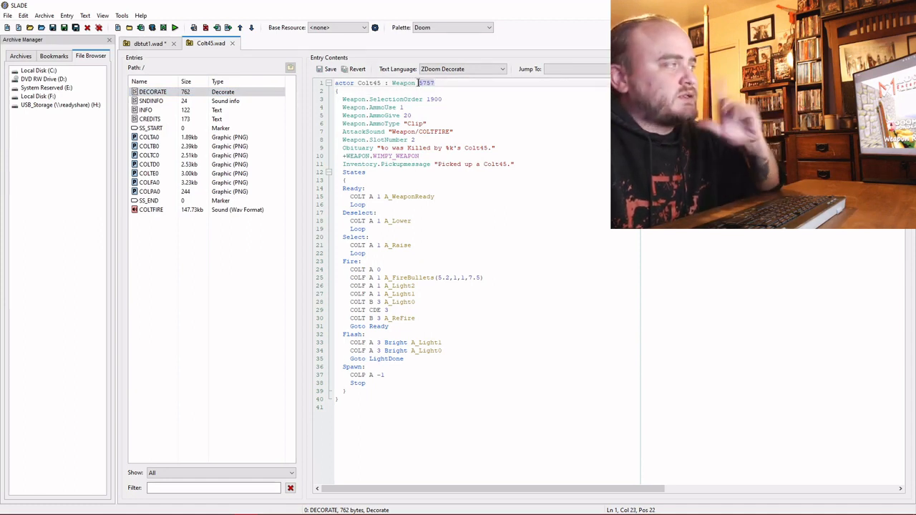
left_click_drag(389, 107, 406, 108)
left_click(405, 107)
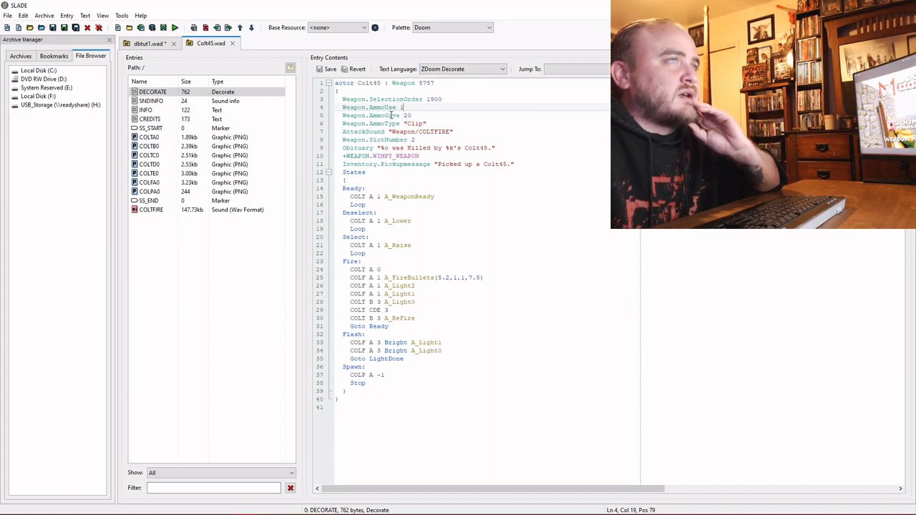
left_click_drag(402, 115, 461, 132)
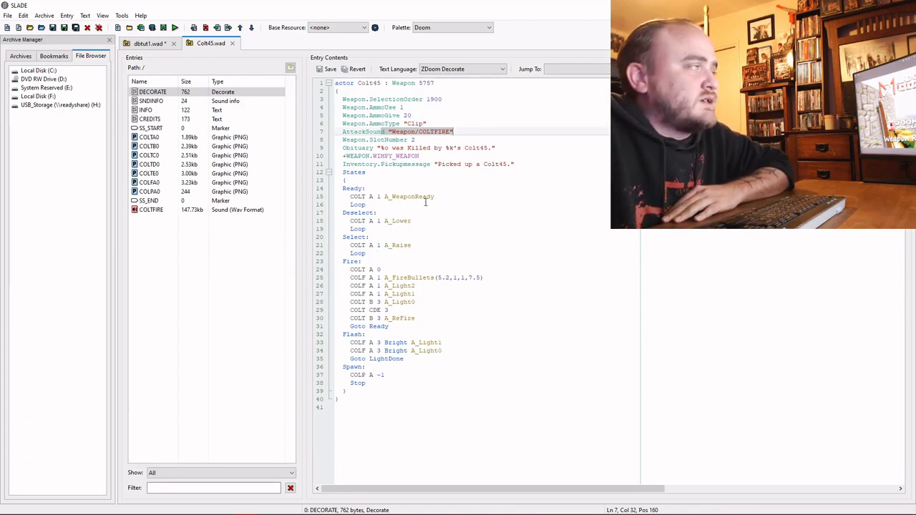
left_click(412, 221)
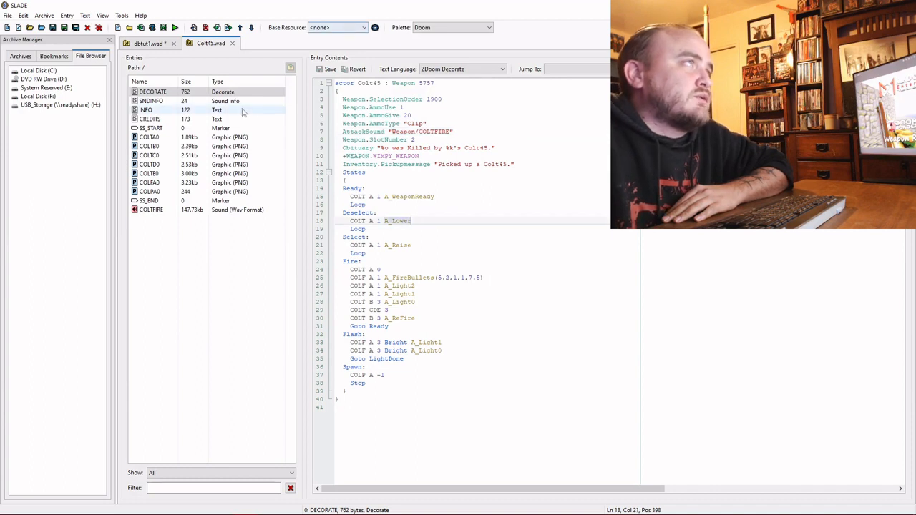
Copy the DECORATE entry from Colt45.wad into dbtut1.wad below MAPINFO and save all open archives.
right_click(189, 95)
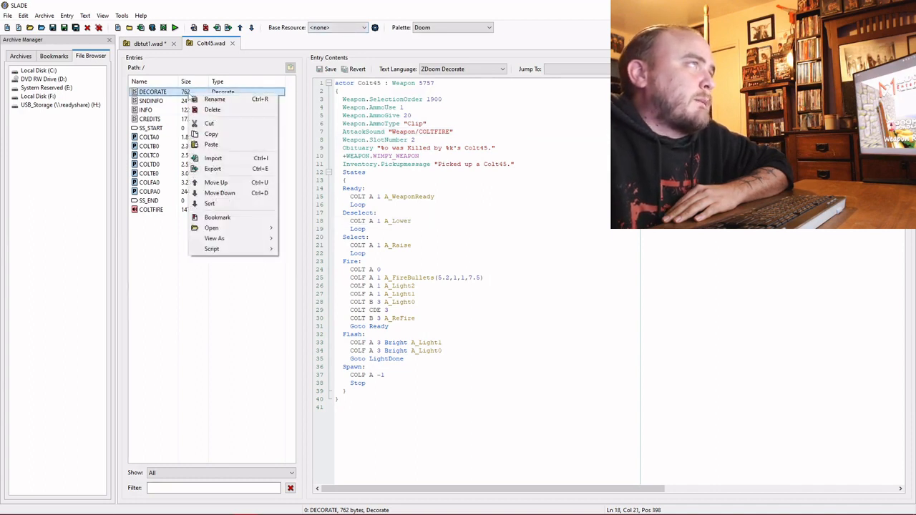
left_click(213, 135)
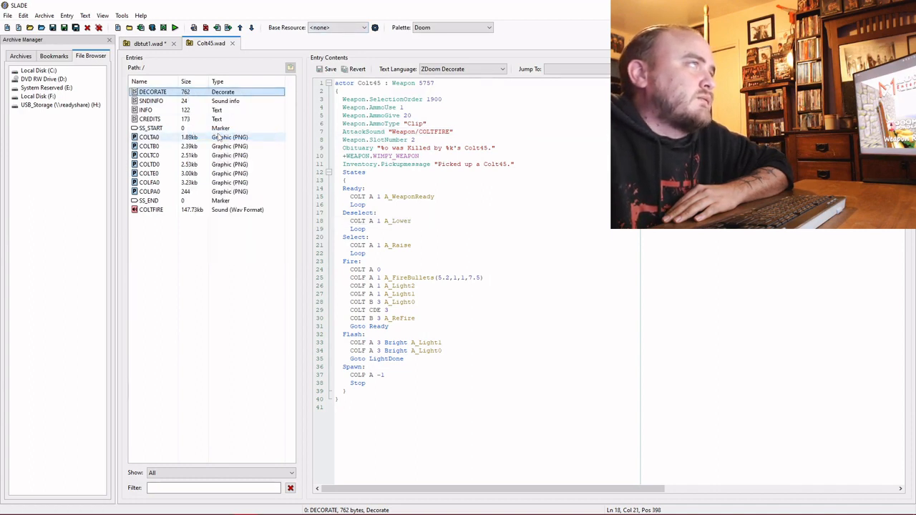
left_click(148, 43)
left_click(187, 111)
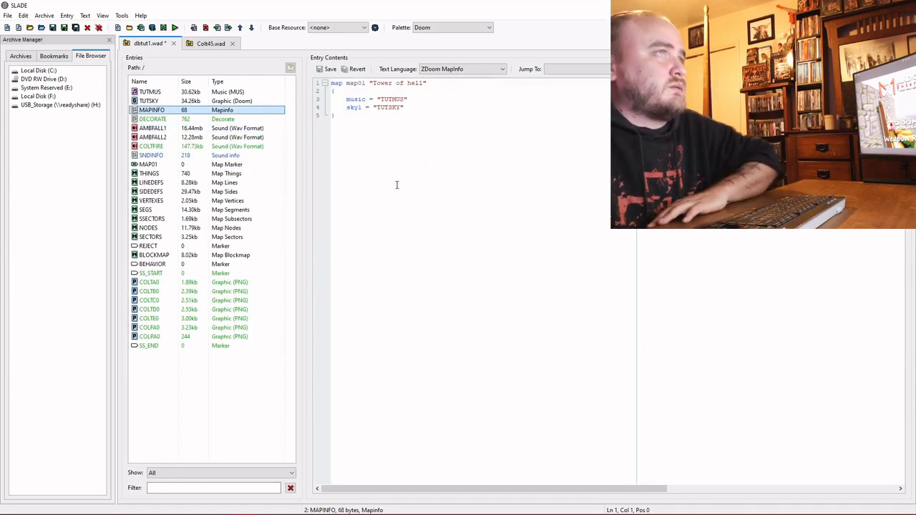
key("ctrl+v")
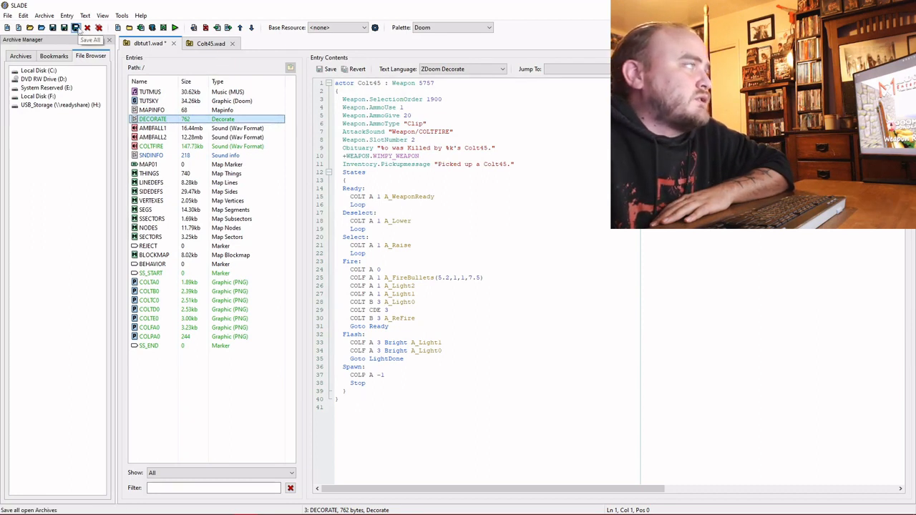
left_click(75, 28)
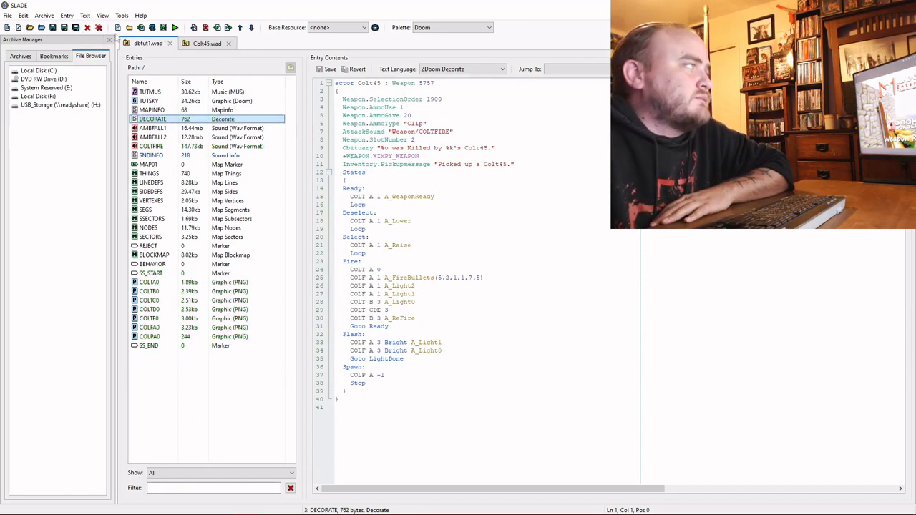
Close Colt45.wad, switch to Doom Builder and open MAP01 of dbtut1.wad with the ZDoom (Doom in Hexen format) configuration.
left_click(228, 43)
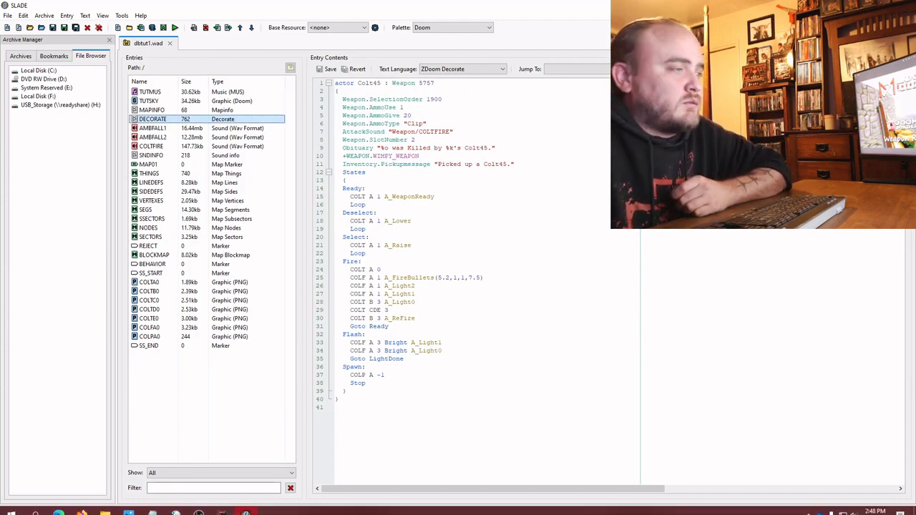
left_click(223, 505)
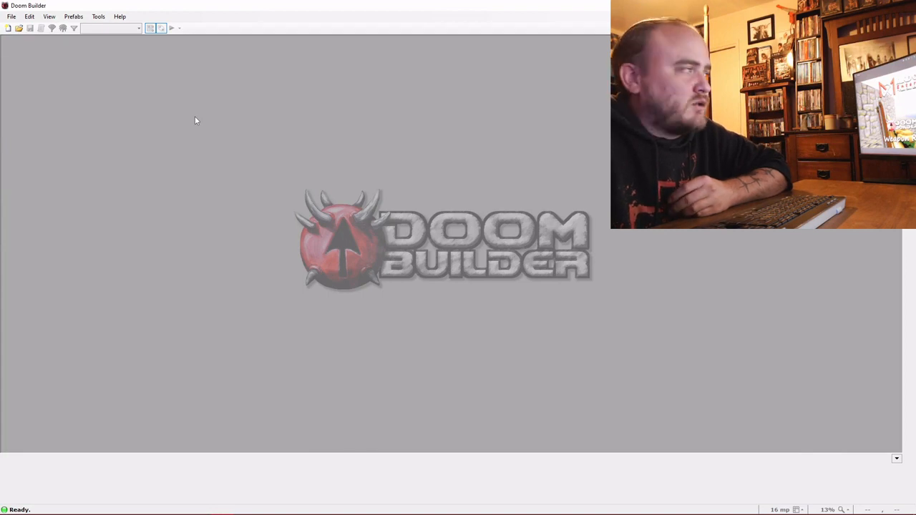
left_click(12, 17)
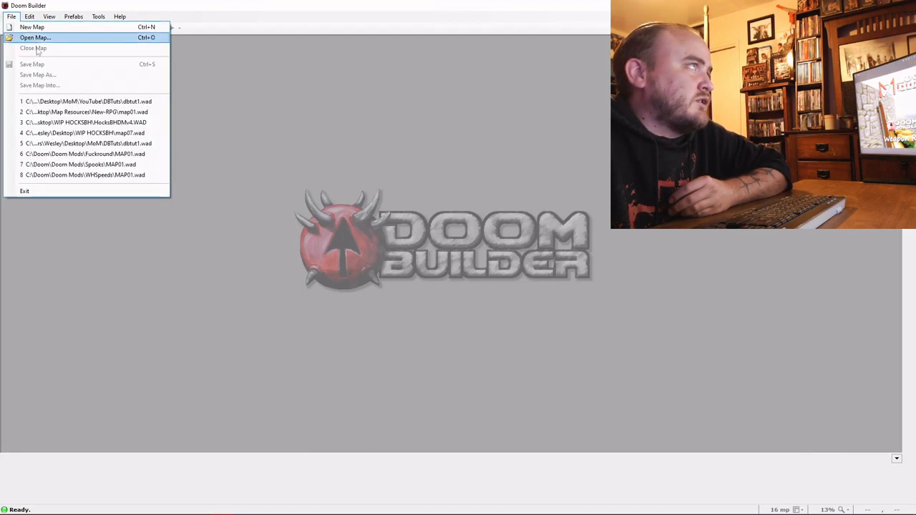
left_click(76, 104)
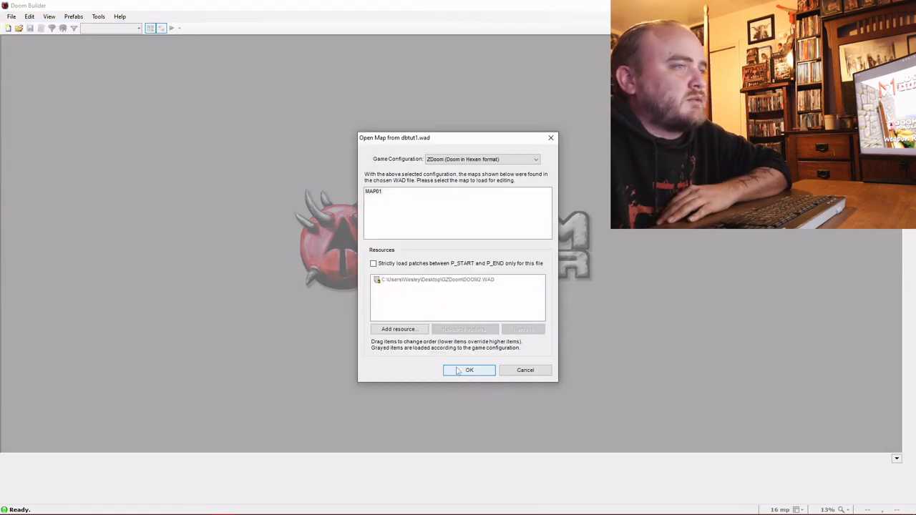
left_click(456, 366)
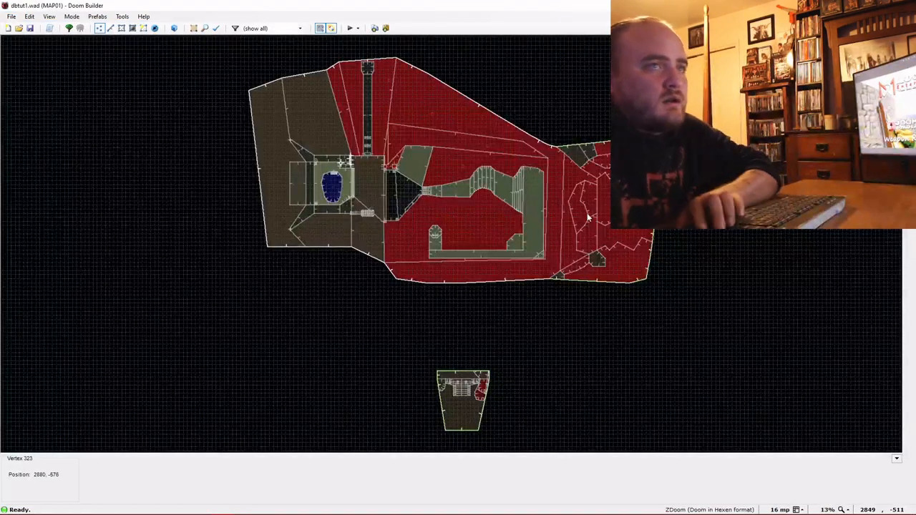
key("Right")
key("Right")
key("Right")
scroll(497, 214, "up", 7)
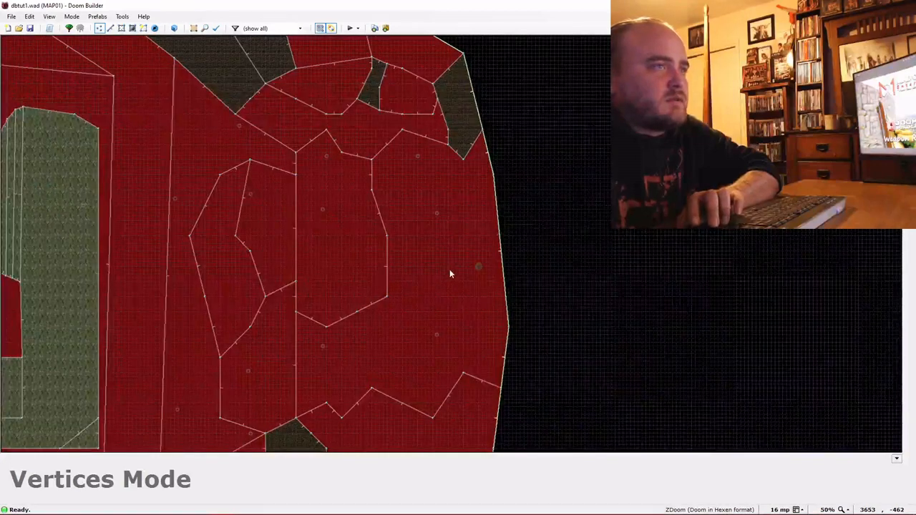
key("d")
key("Return")
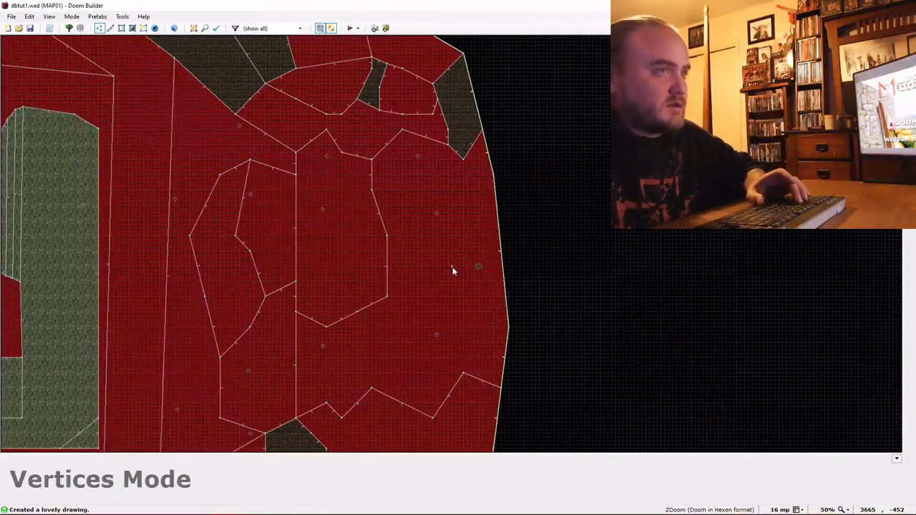
key("t")
key("v")
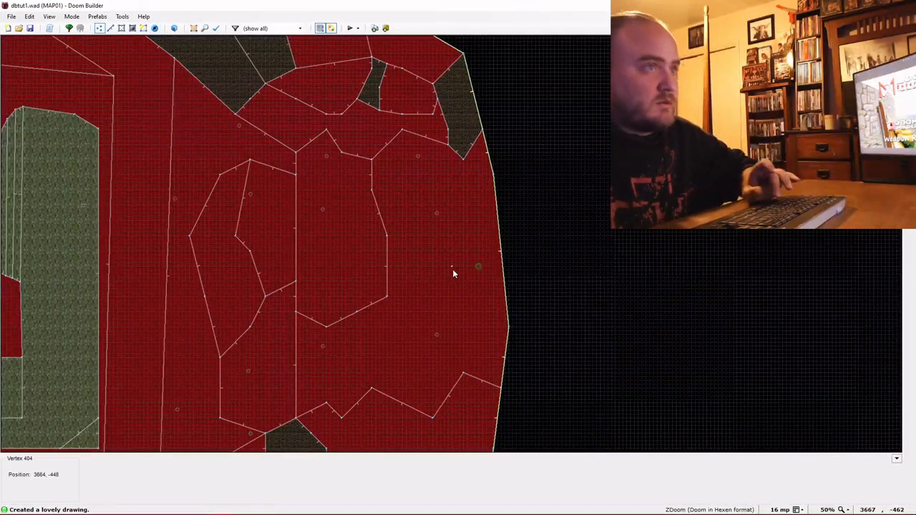
key("Delete")
Insert a Colt45 thing from the Decorate category just west of the player start in the red eastern area.
key("t")
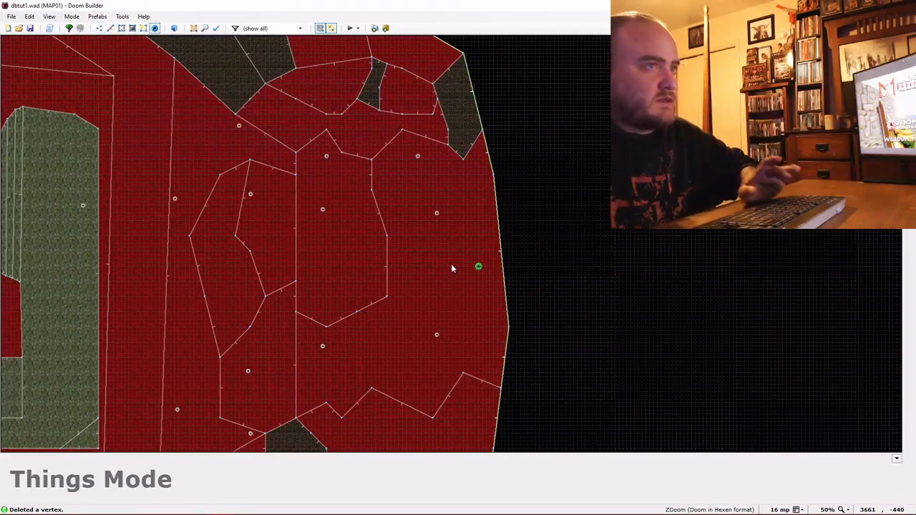
right_click(451, 268)
scroll(367, 272, "down", 6)
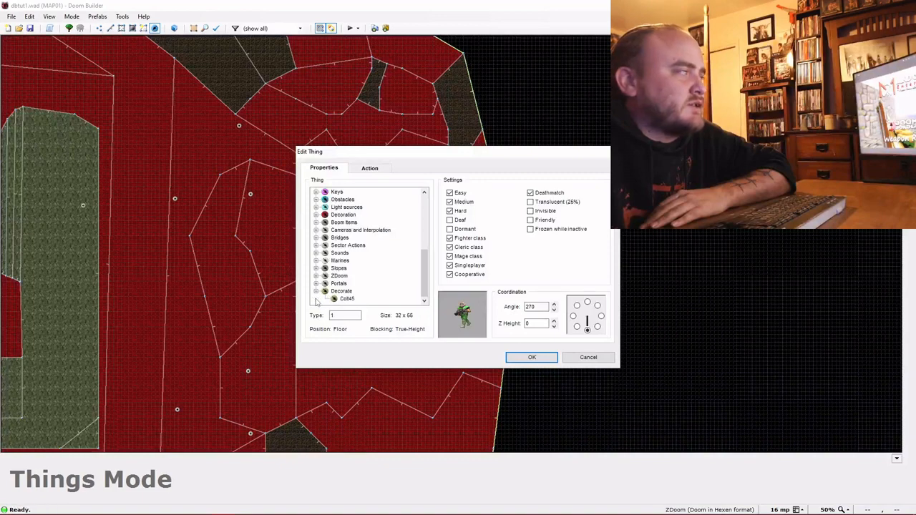
left_click(316, 298)
left_click(345, 298)
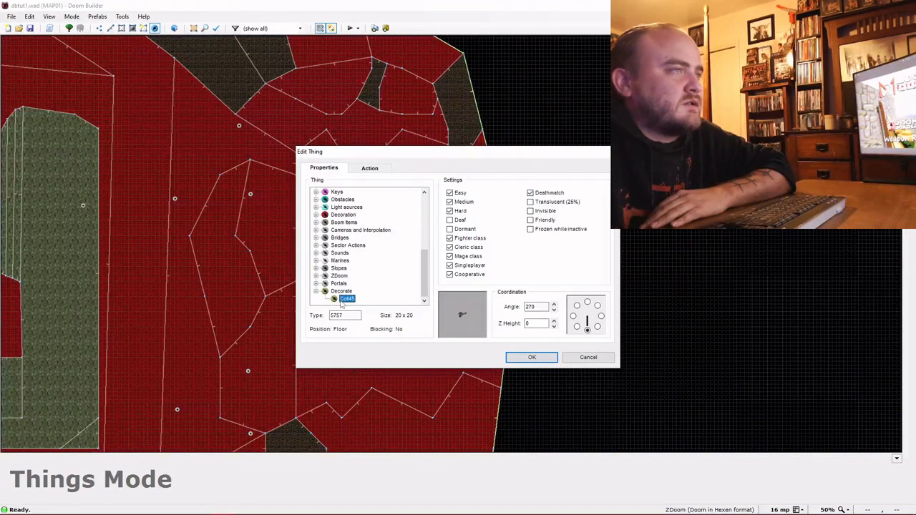
left_click(532, 357)
left_click(450, 263)
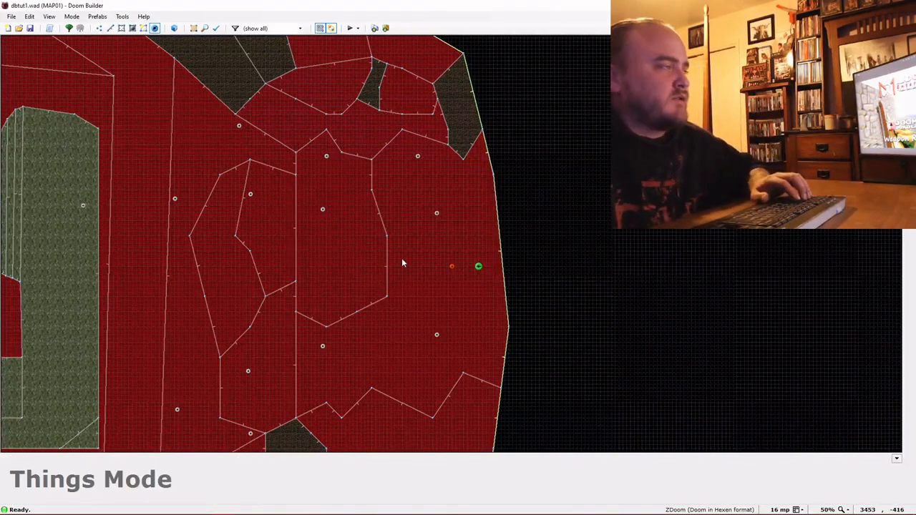
Test the map in the game and pick up the Colt 45 in front of the player start.
left_click(349, 28)
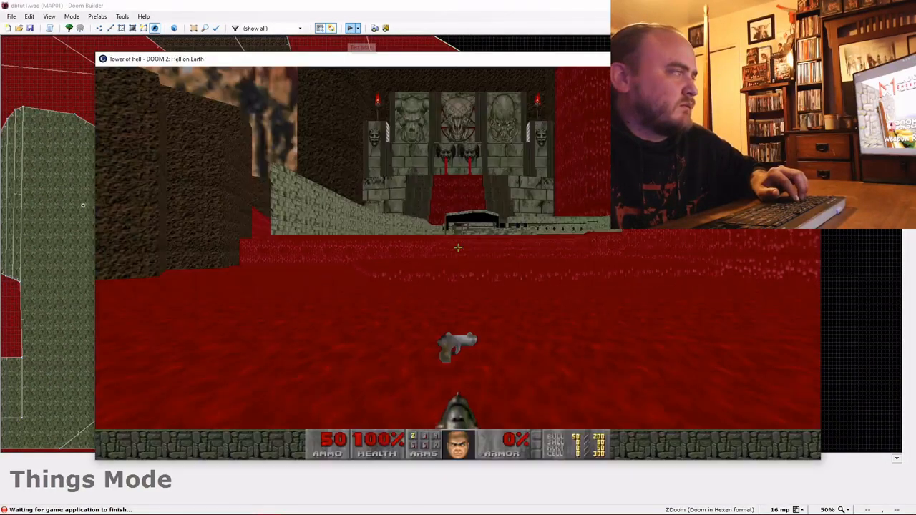
key("w")
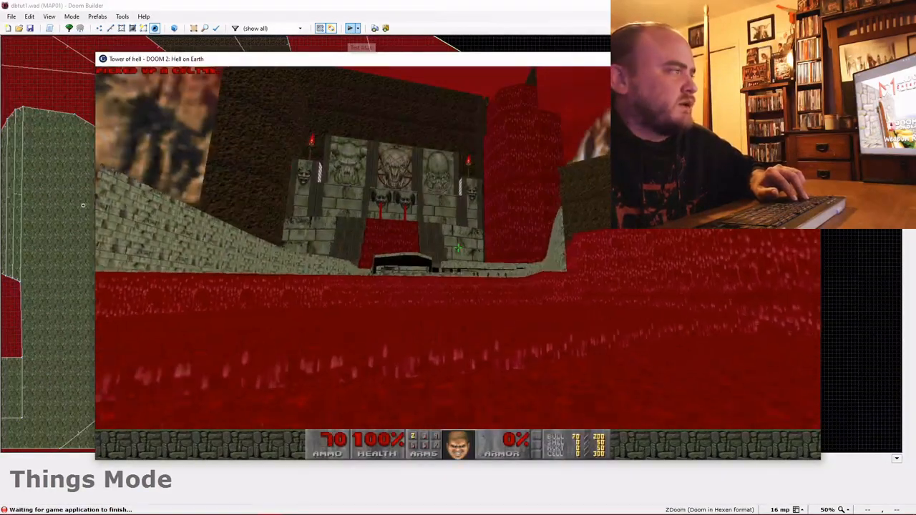
key("w")
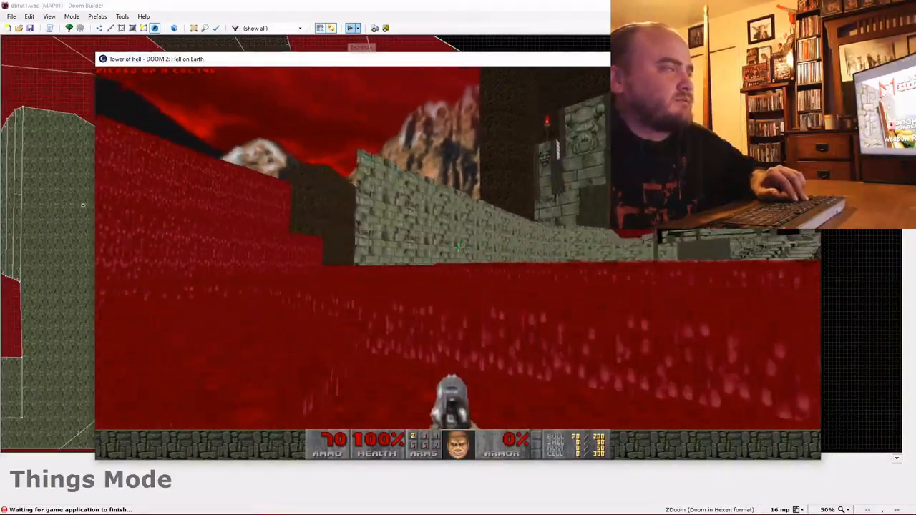
Fire the Colt 45 repeatedly while moving around the map and shoot at the pink demon to test the weapon.
left_click(458, 247)
left_click(458, 248)
left_click(458, 248)
key("w")
left_click(457, 247)
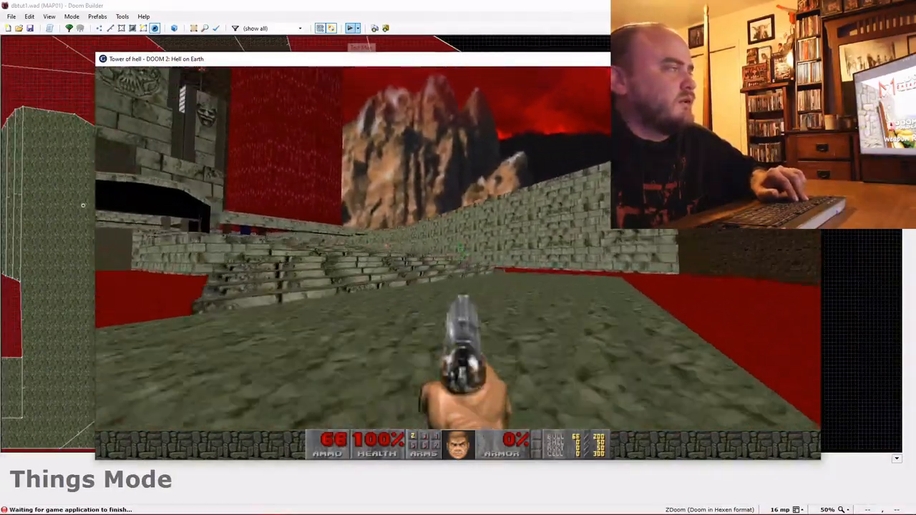
left_click(457, 247)
left_click(458, 247)
left_click(458, 248)
left_click(458, 247)
key("s")
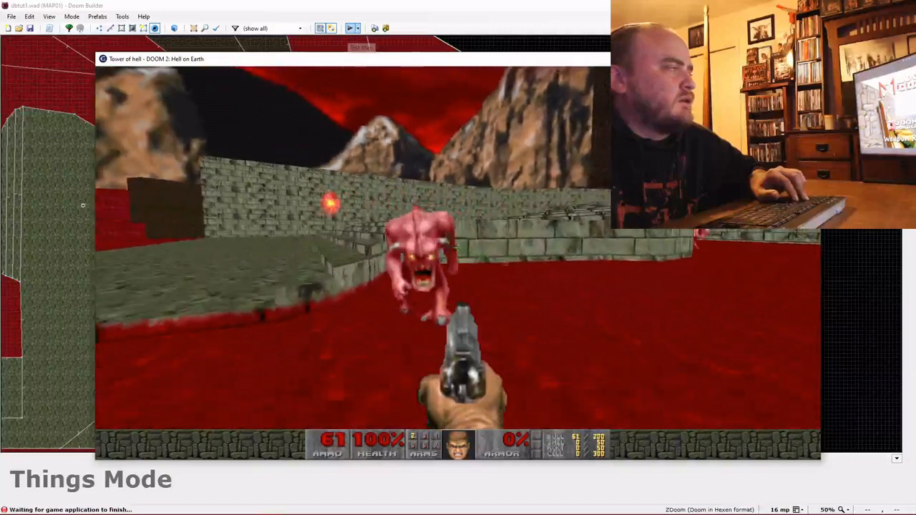
left_click(458, 248)
left_click(457, 247)
left_click(458, 247)
left_click(458, 248)
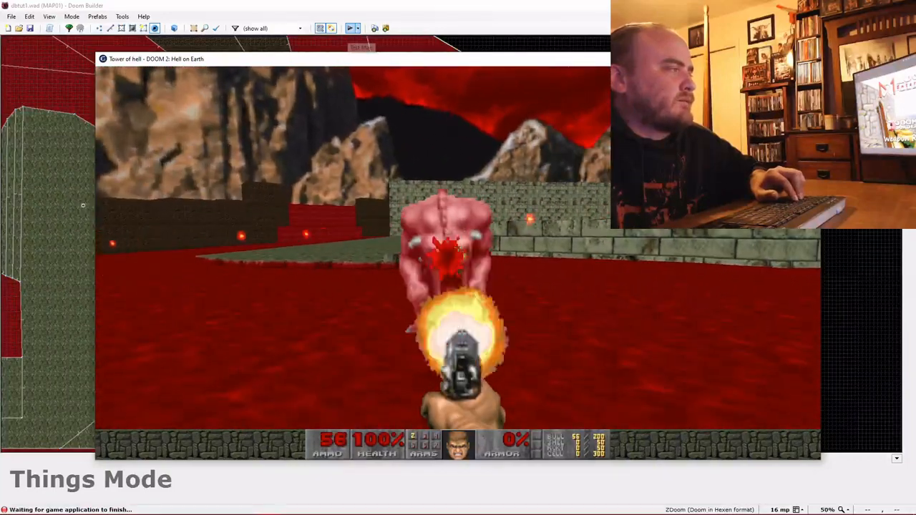
Shoot the pink demons with the Colt 45 while backing away across the blood floor.
left_click(458, 247)
key("s")
left_click(457, 247)
left_click(457, 247)
left_click(458, 247)
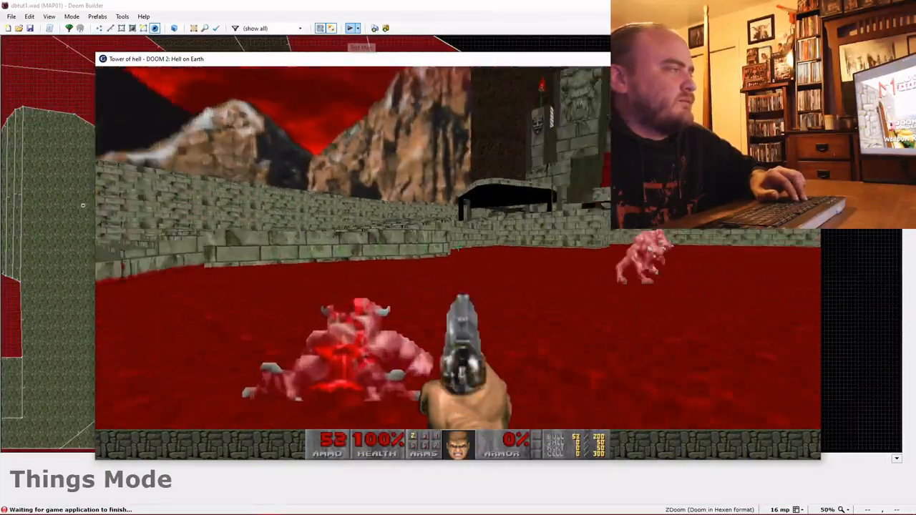
key("s")
left_click(458, 248)
left_click(458, 247)
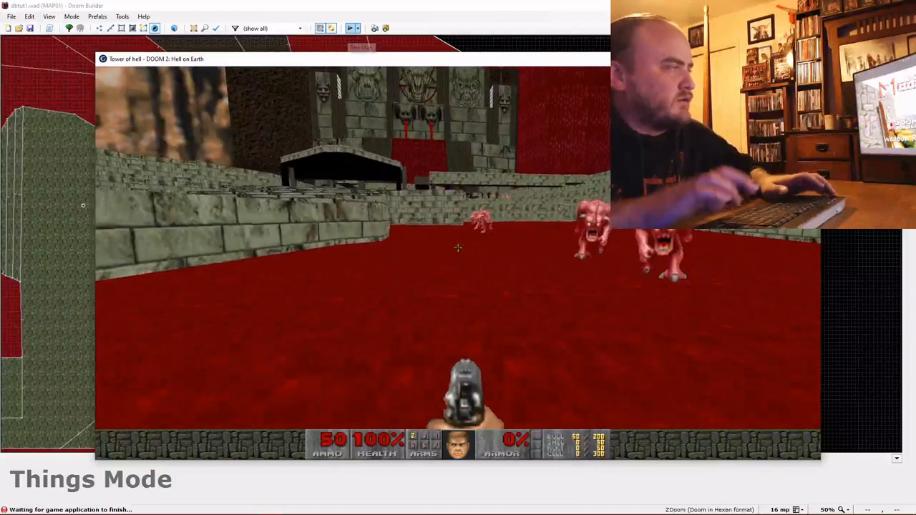
Quit the running game and return to the map editor.
key("Escape")
key("Up")
key("Return")
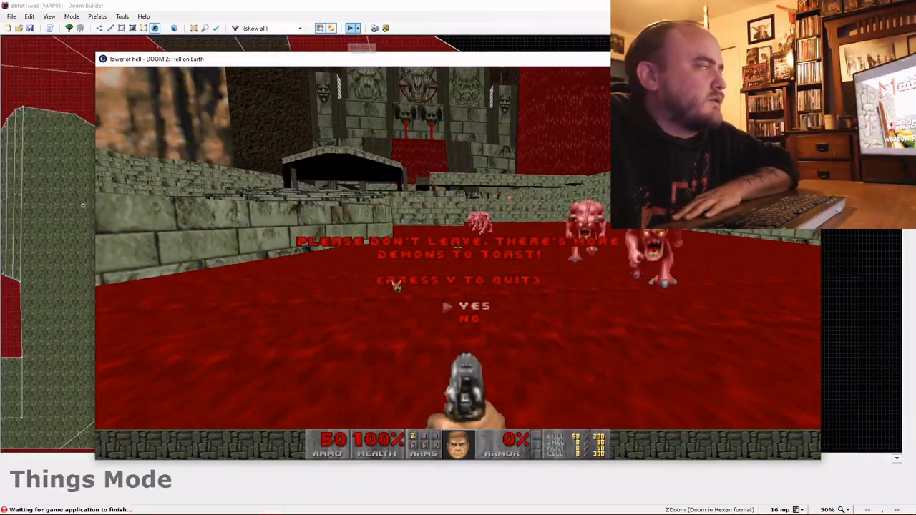
key("y")
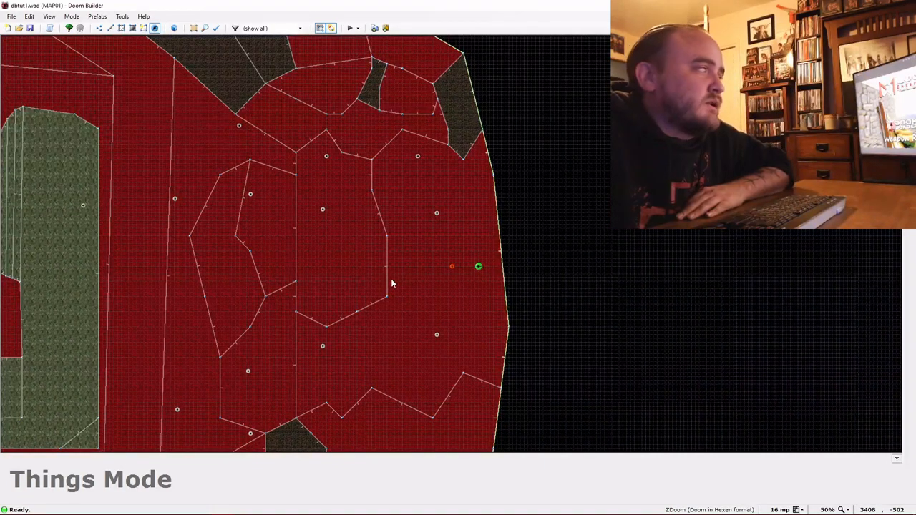
Open the script editor for the map and start the script with the line #include "zcommon.acs".
left_click(50, 28)
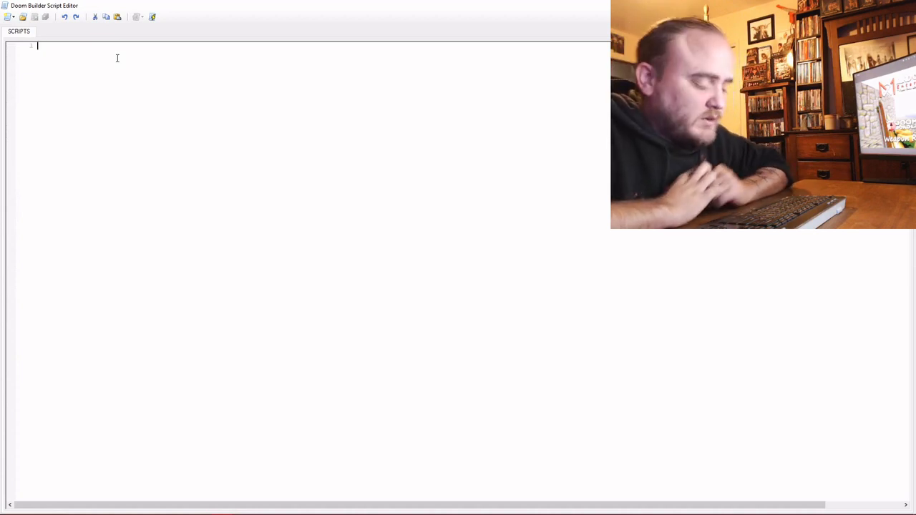
type("#")
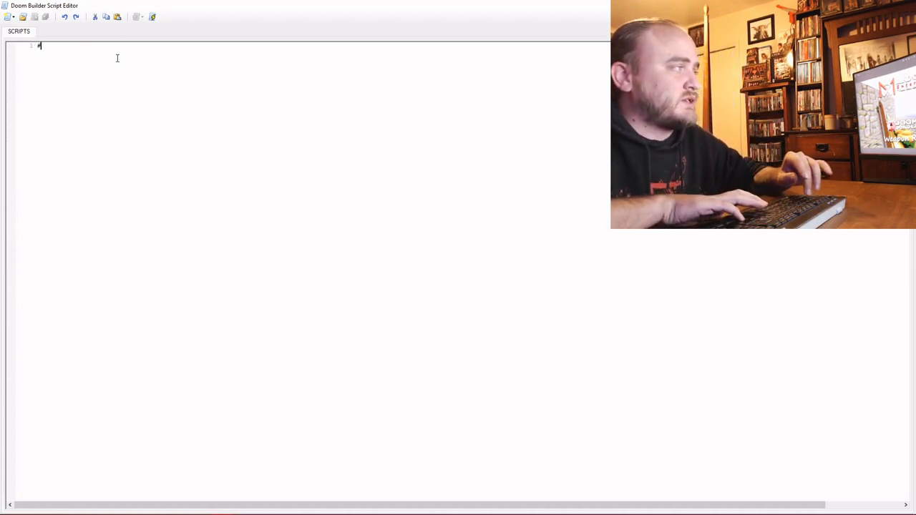
type("include ")
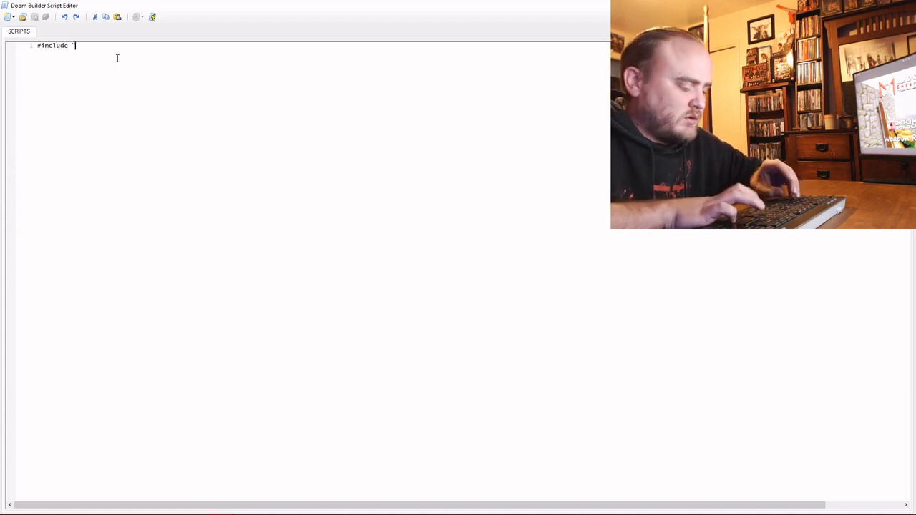
type("\"zco")
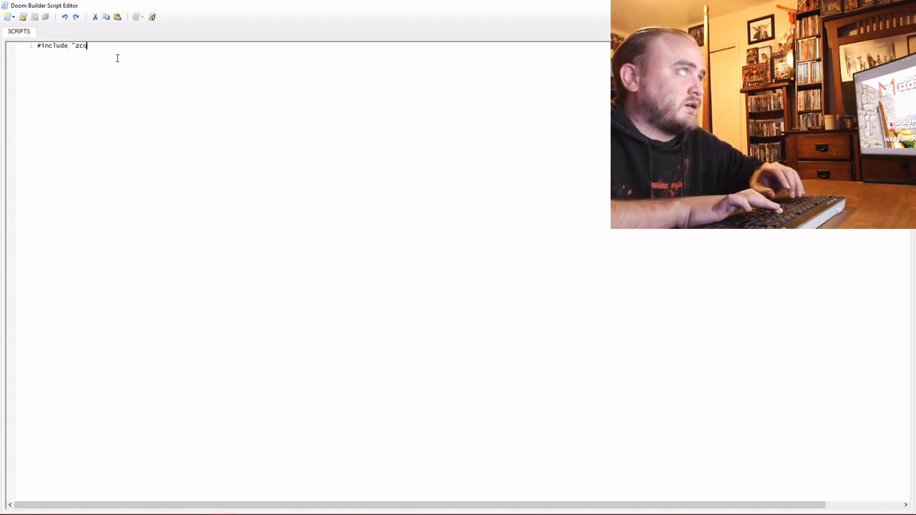
type("mmon.acs\"")
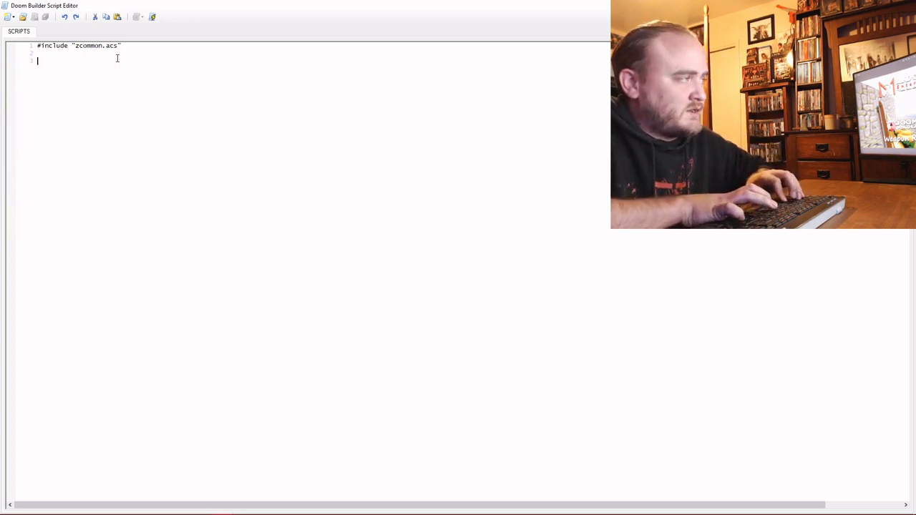
Add the header script 900 open below the include line, with an empty pair of curly braces under it.
type("c")
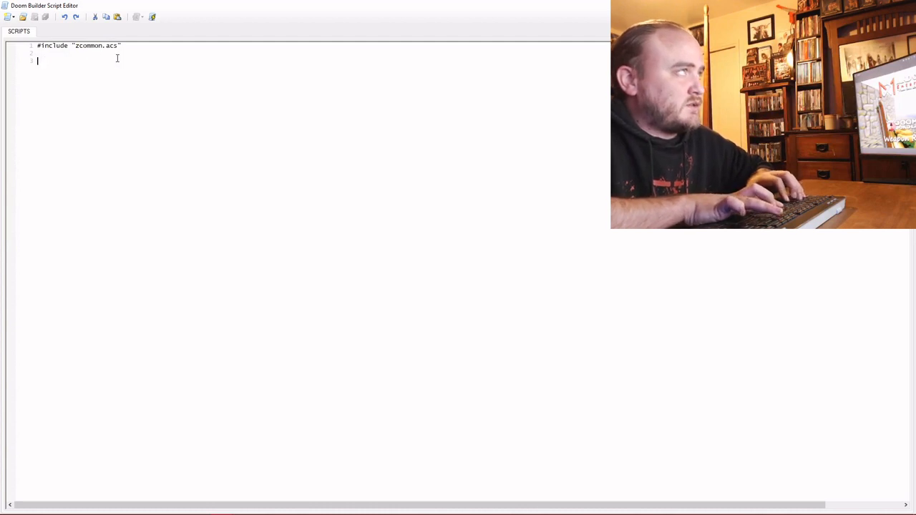
type("script 9")
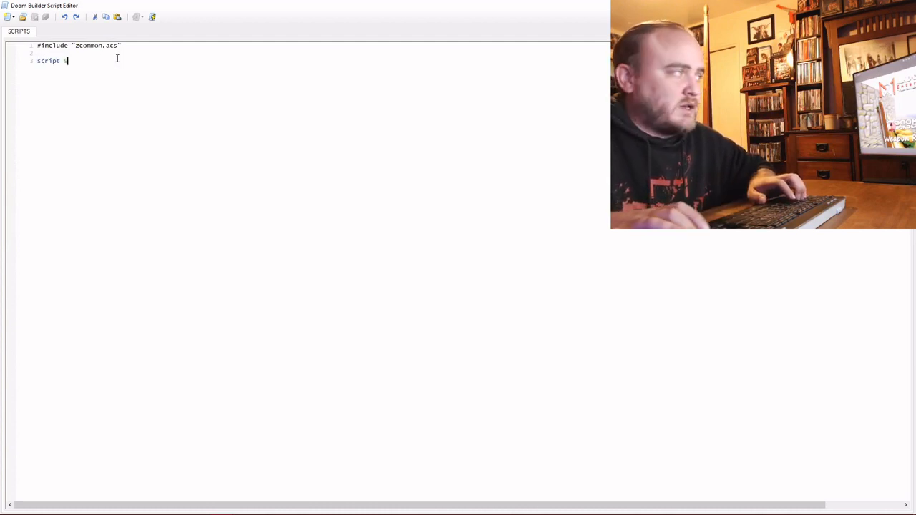
type("00")
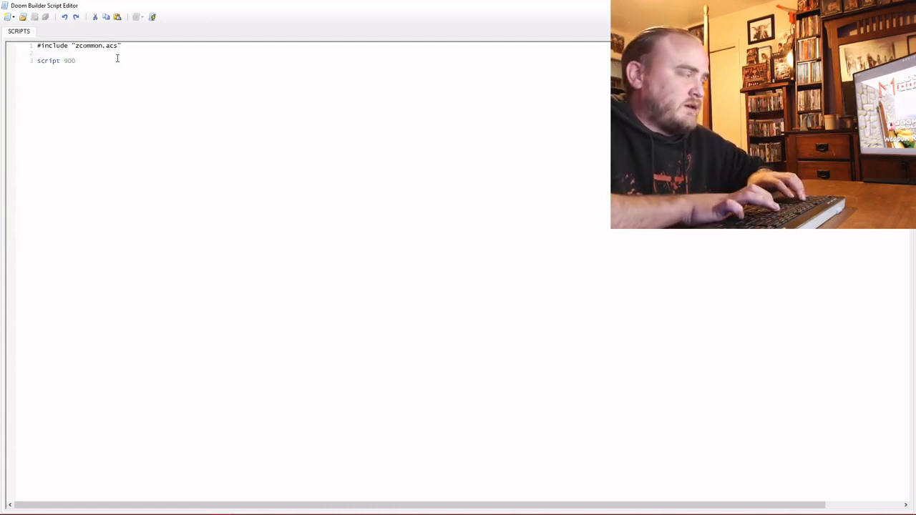
type(" open")
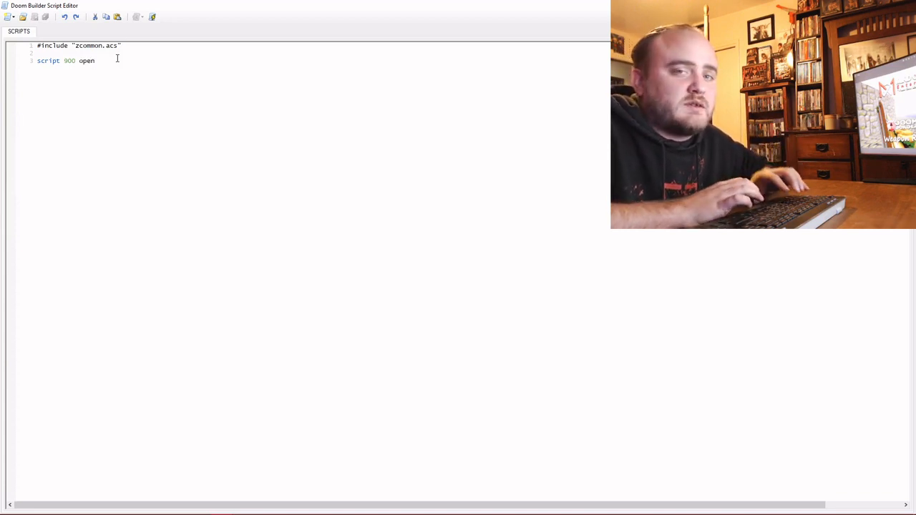
key("Return")
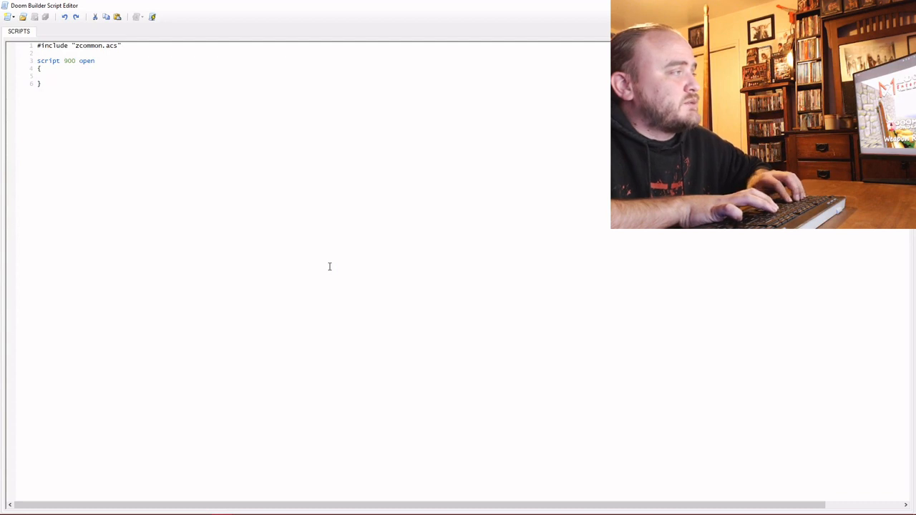
Write TakeInventory("Pistol", 1); between the braces of script 900.
type("ake")
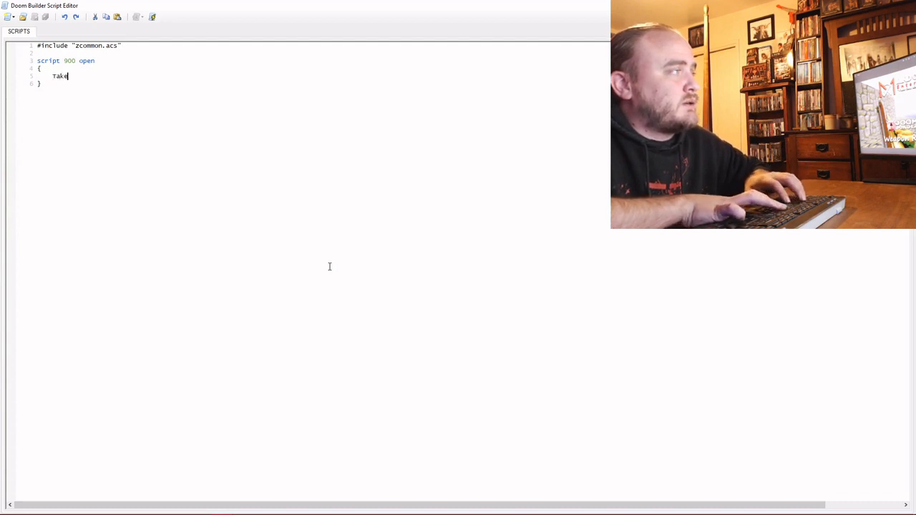
type("Inventor")
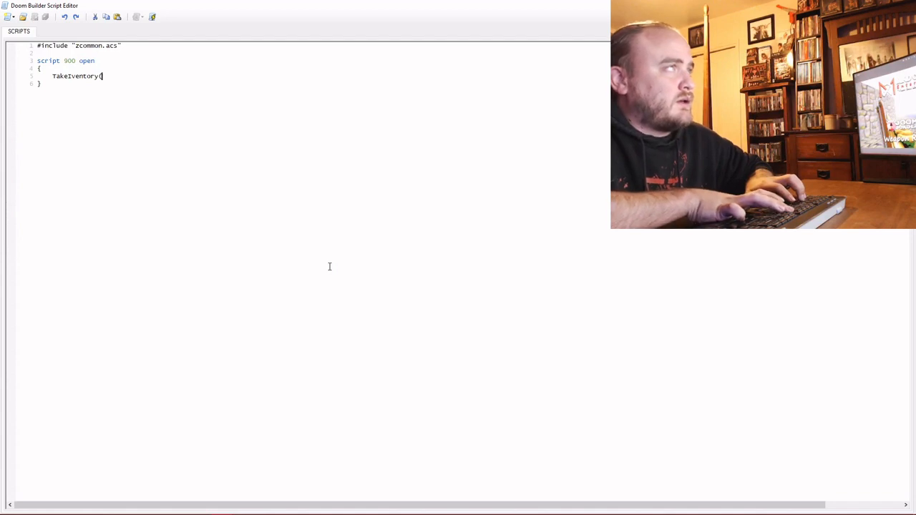
type("y(\"")
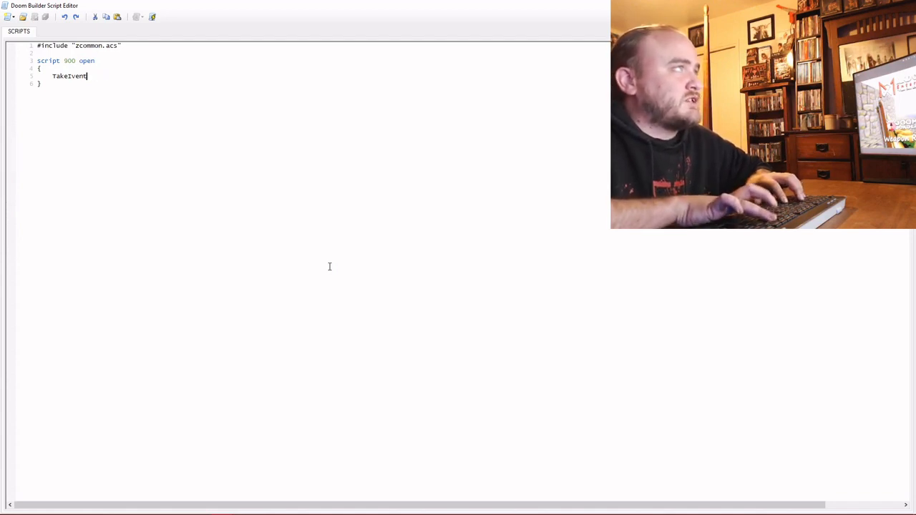
key("BackSpace")
key("BackSpace")
key("BackSpace")
key("BackSpace")
type("nvento")
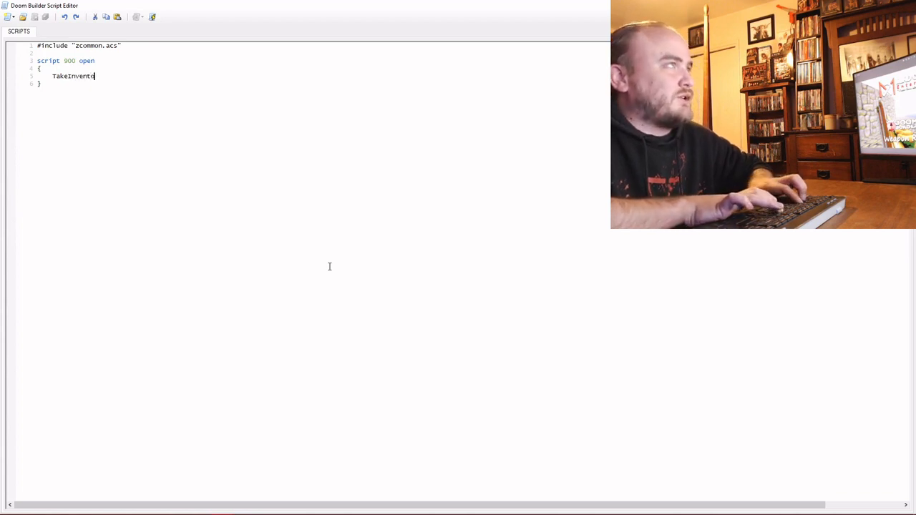
type("ry(\"")
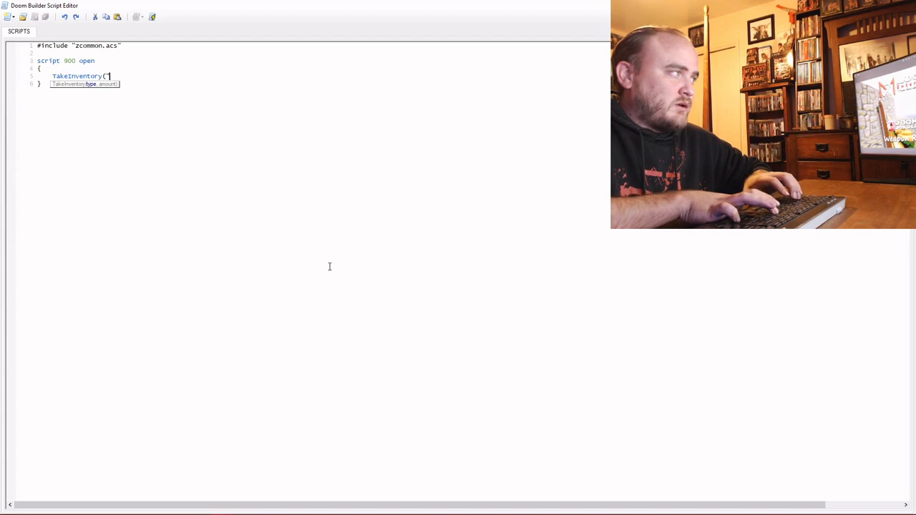
type("Pistol\"")
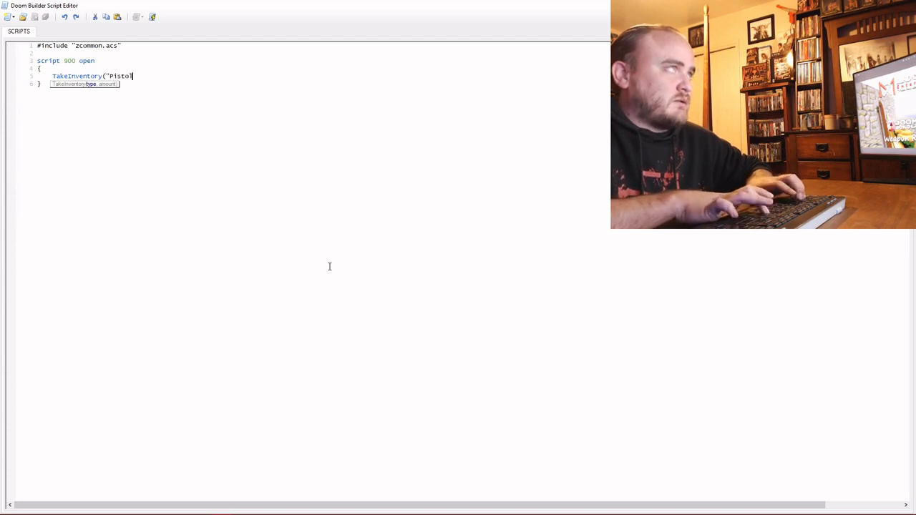
type(",")
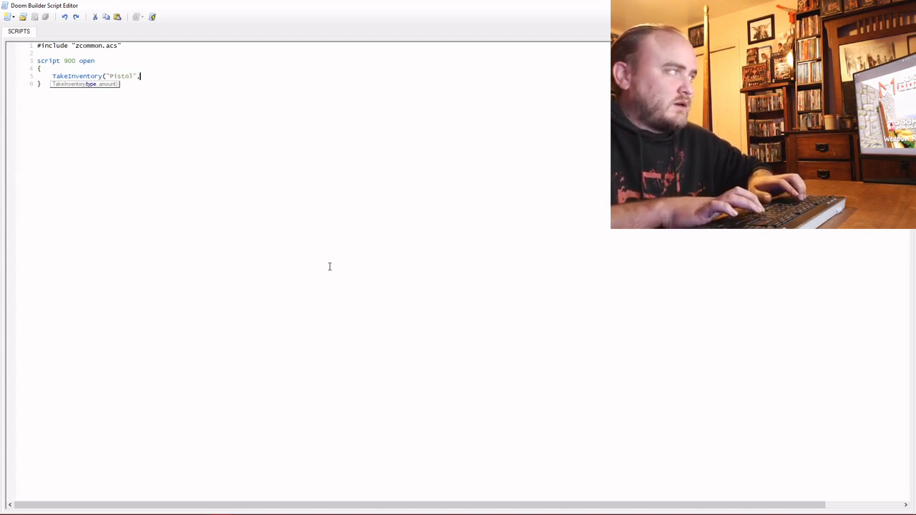
type(" 1);")
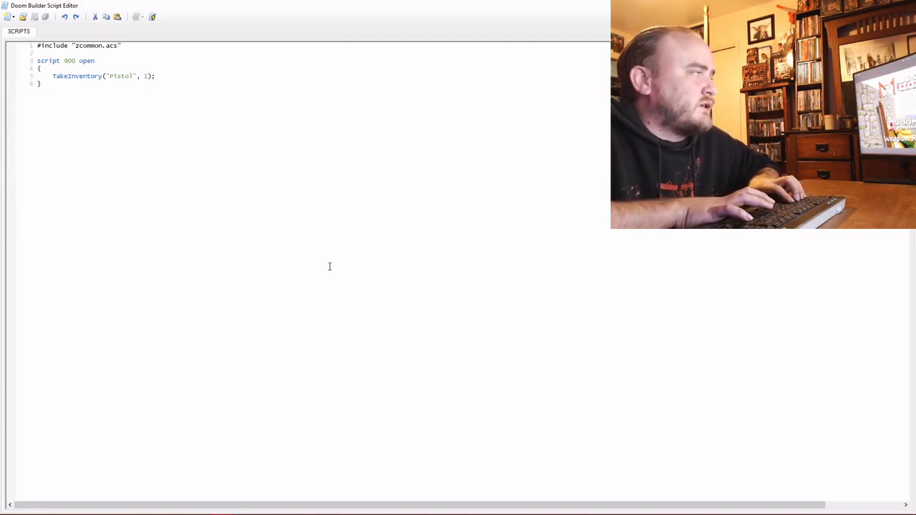
Add TakeInventory("Clip", 50); below the pistol line, compile the script and close the script editor.
key("Return")
type("Tak")
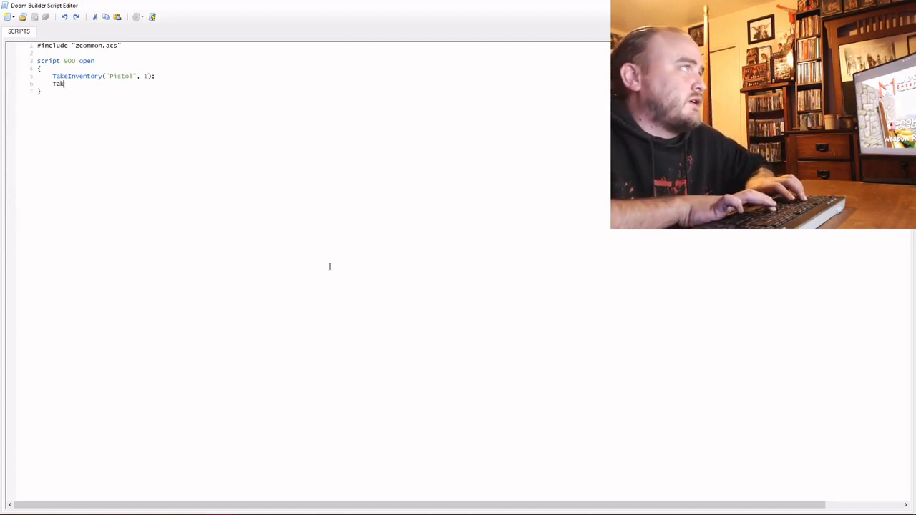
type("eInventory")
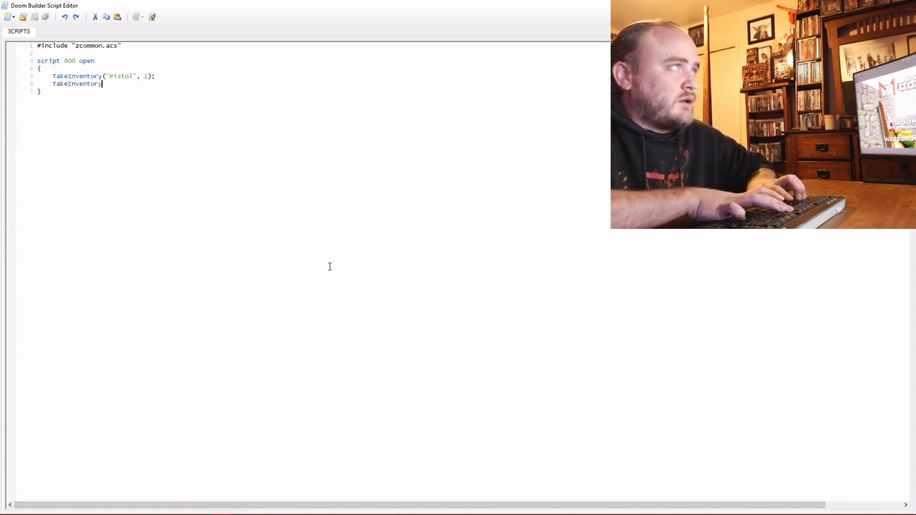
type("(\"Cl")
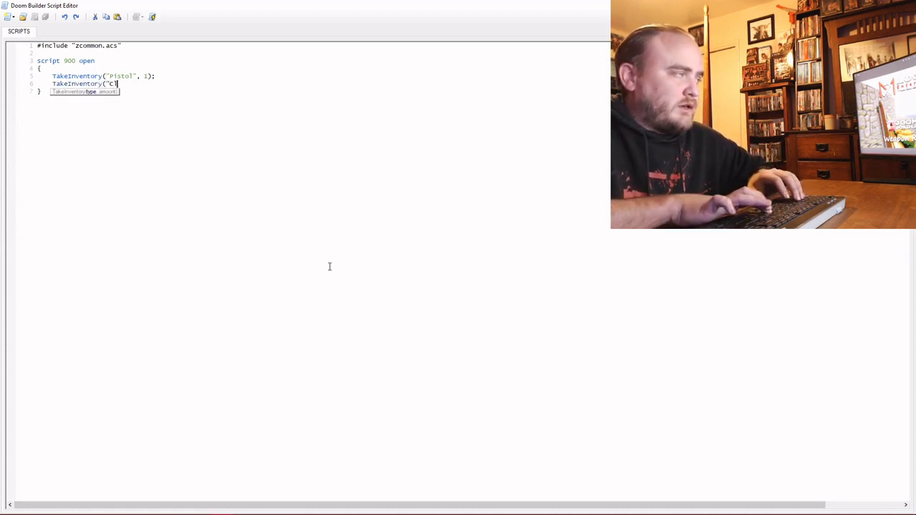
type("ip\"")
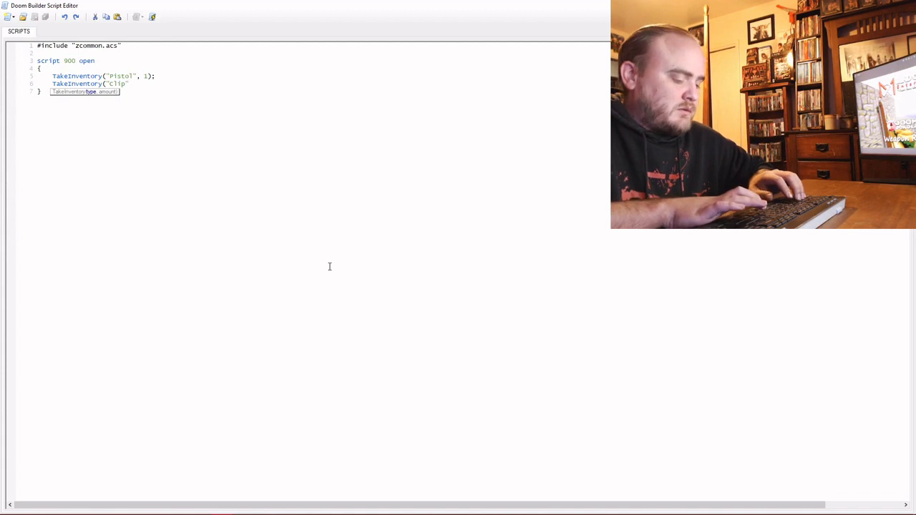
type(", ")
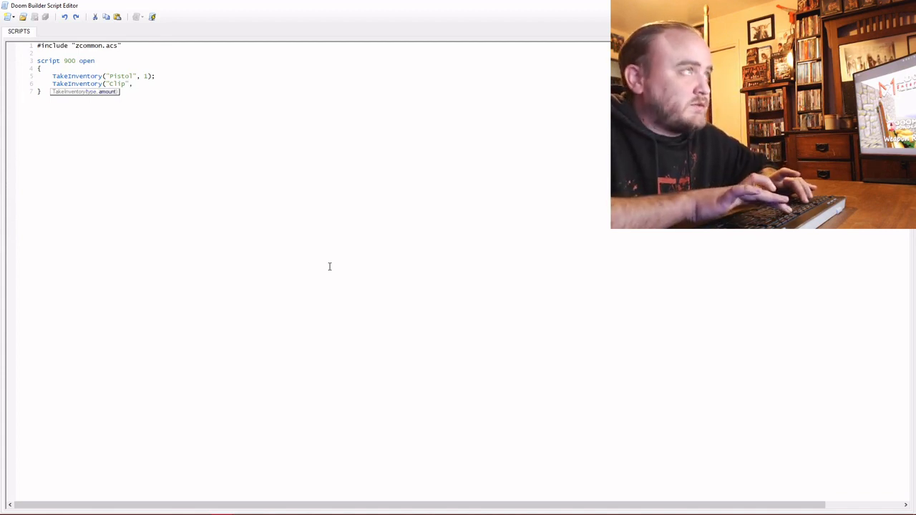
type("50);")
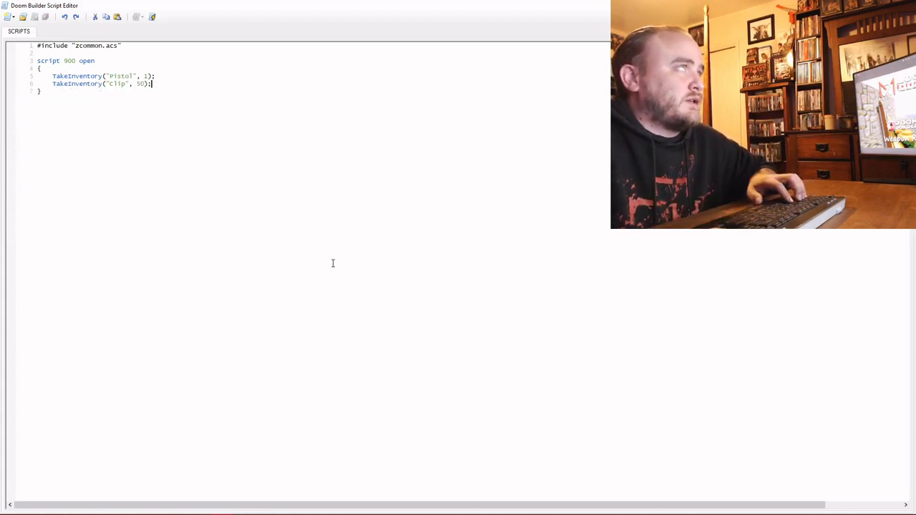
left_click(153, 18)
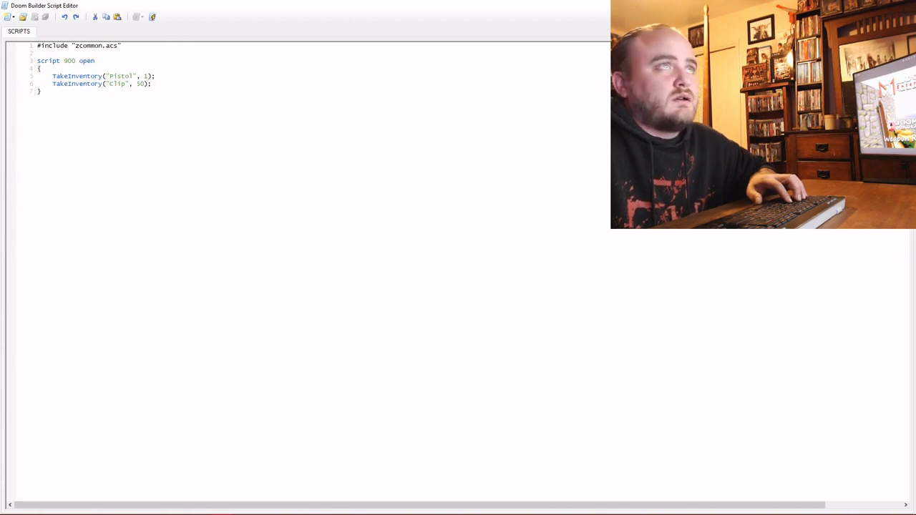
left_click(904, 6)
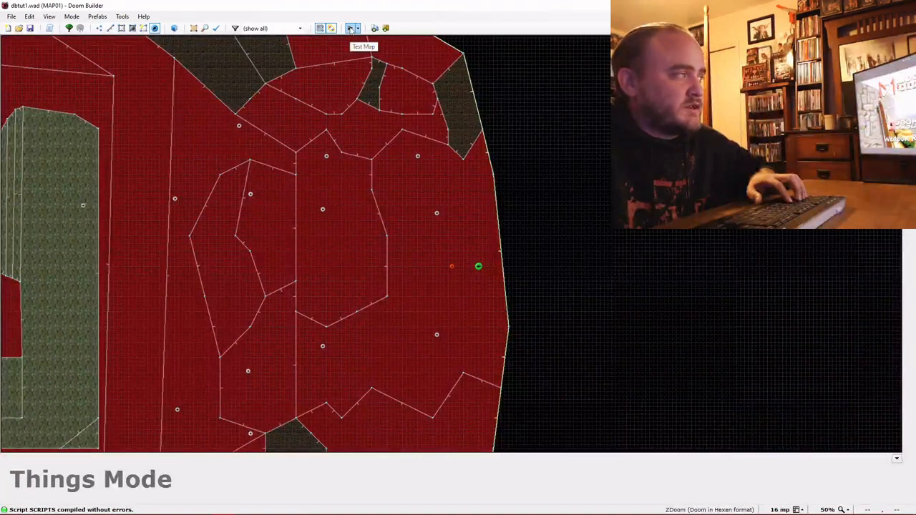
Run the map in the game to check the starting inventory, pick up the Colt 45 and walk around with it.
left_click(351, 28)
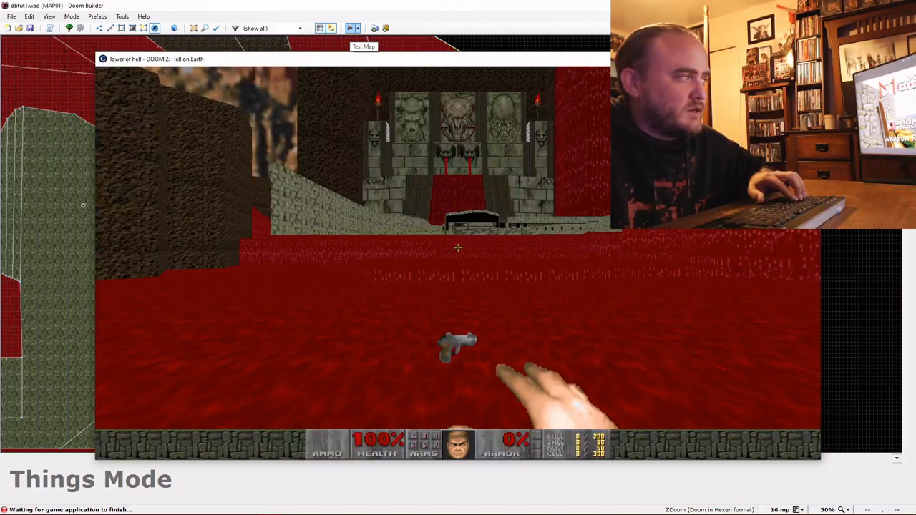
key("s")
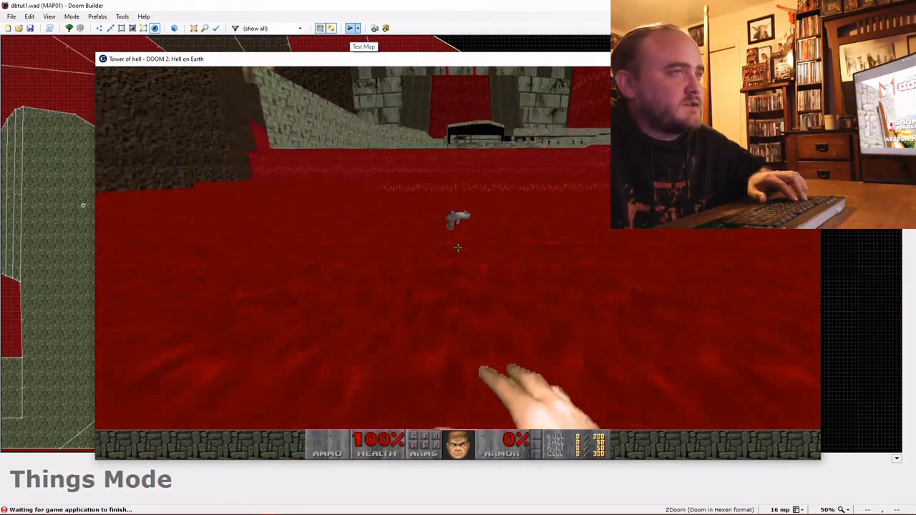
key("w")
key("s")
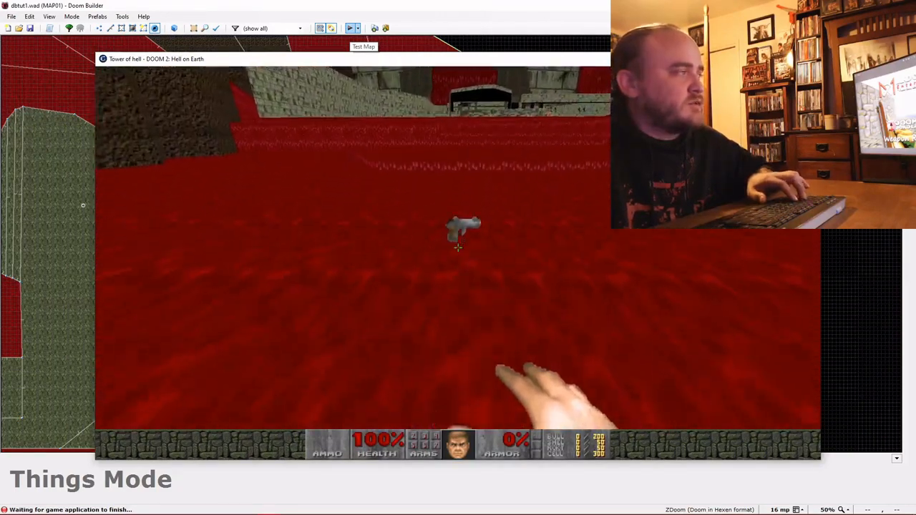
key("w")
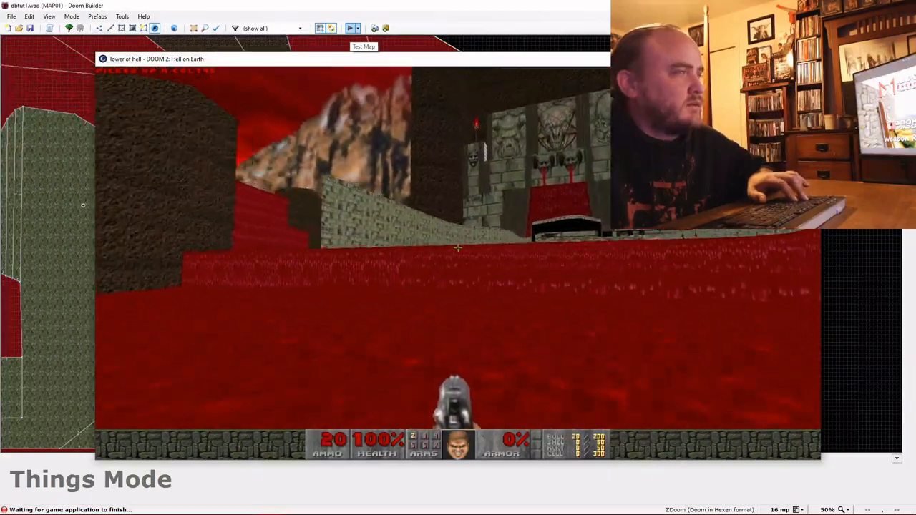
key("w")
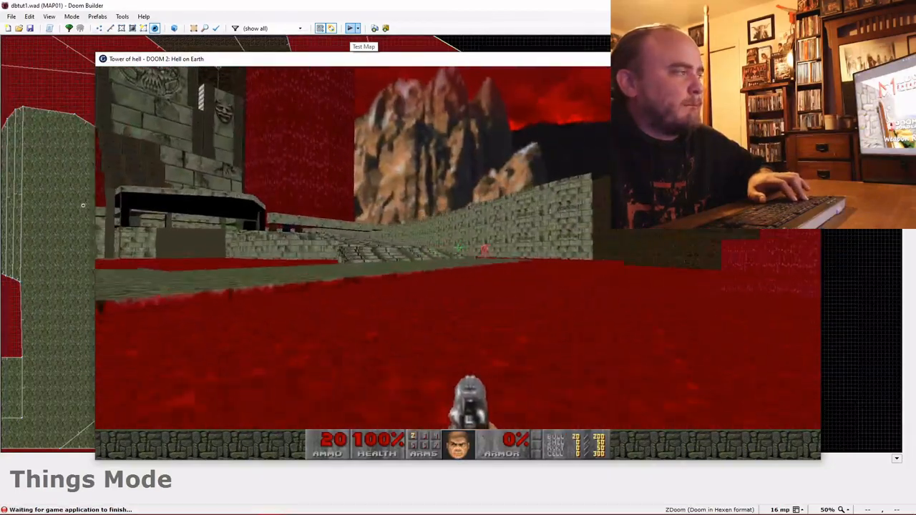
Walk toward the pink demon near the stone steps and fire the Colt 45 at it repeatedly to test the weapon.
key("w")
key("ctrl")
key("ctrl")
key("ctrl")
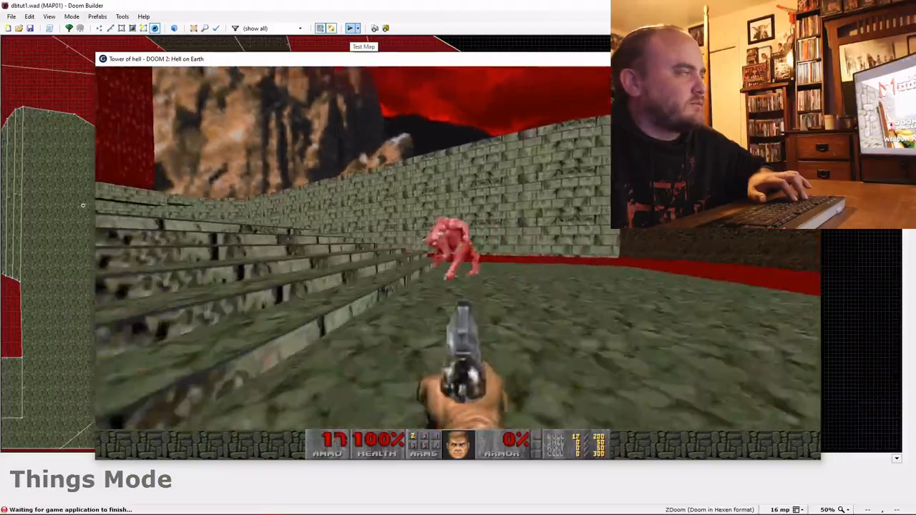
key("ctrl")
key("ctrl")
key("ctrl")
key("ctrl")
key("ctrl")
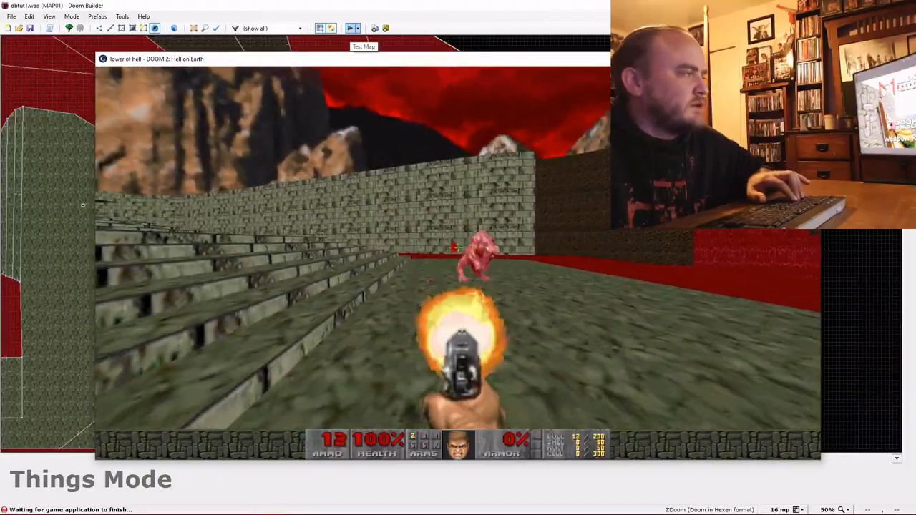
key("ctrl")
key("ctrl")
key("ctrl")
key("ctrl")
key("ctrl")
key("ctrl")
key("ctrl")
key("ctrl")
key("ctrl")
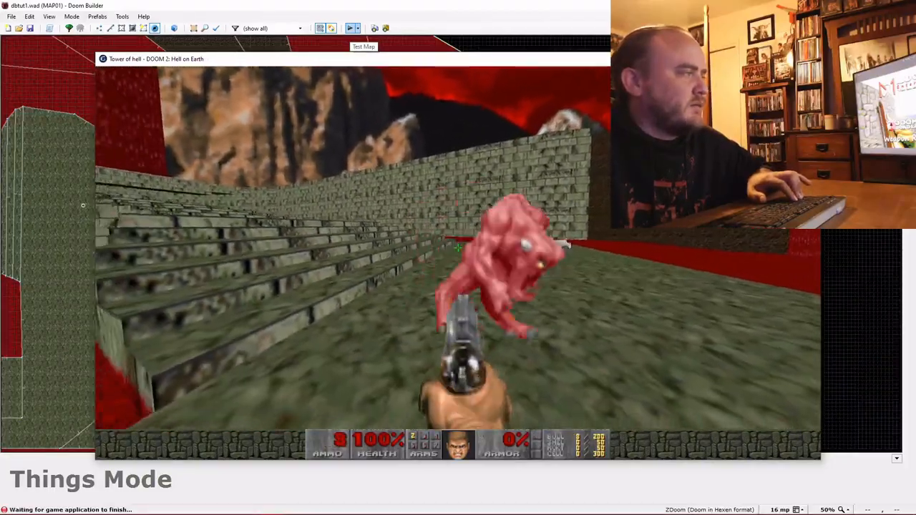
Pick up the chaingun and a clip in the test game and shoot the pink demons with it.
left_click(458, 247)
left_click(457, 248)
key("w")
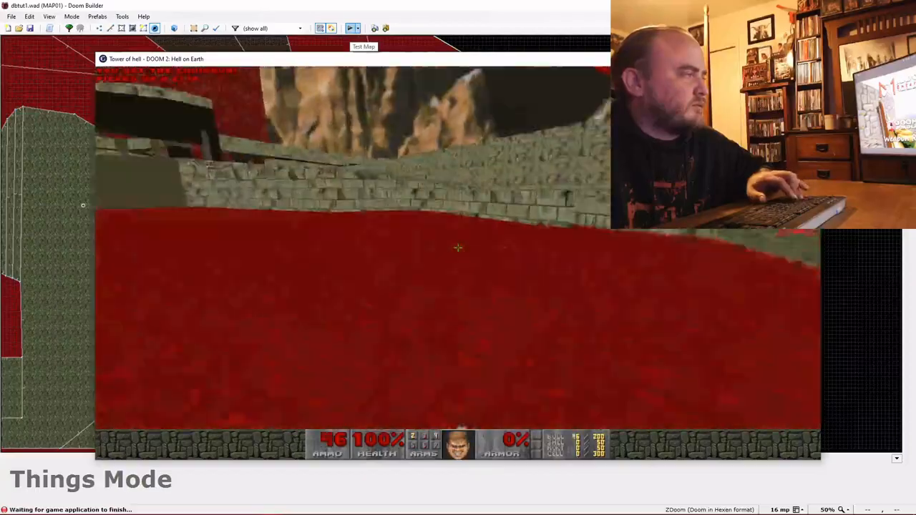
key("w")
left_click(458, 247)
left_click(458, 247)
left_click(458, 248)
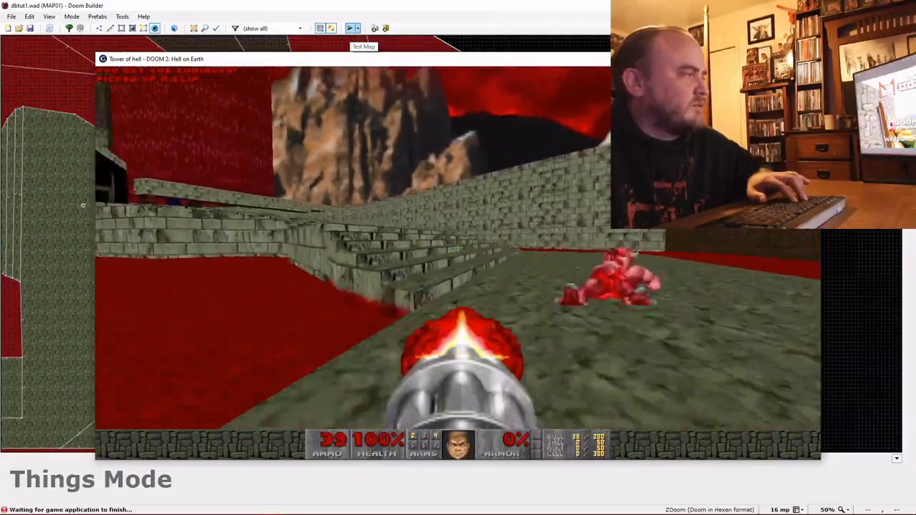
key("w")
left_click(458, 248)
left_click(458, 247)
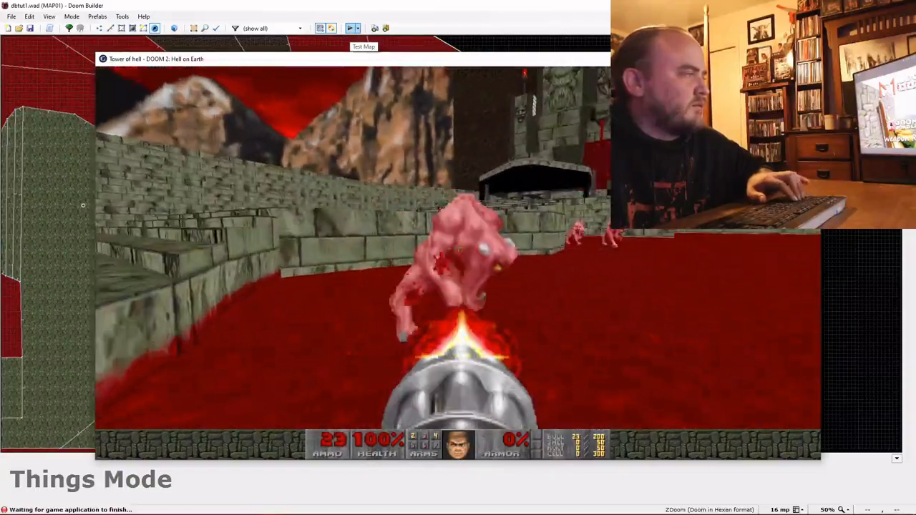
left_click(457, 247)
left_click(457, 247)
Quit the test game and return to the map editor.
key("Escape")
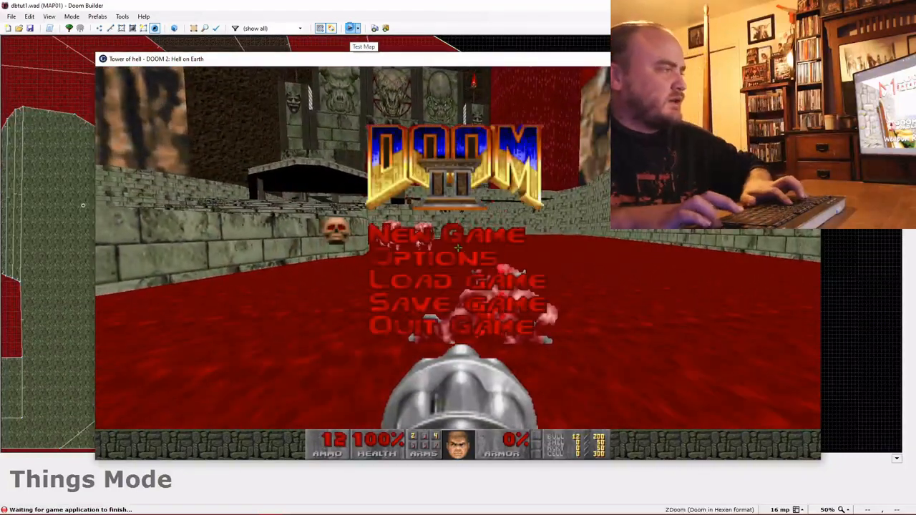
key("Up")
key("Return")
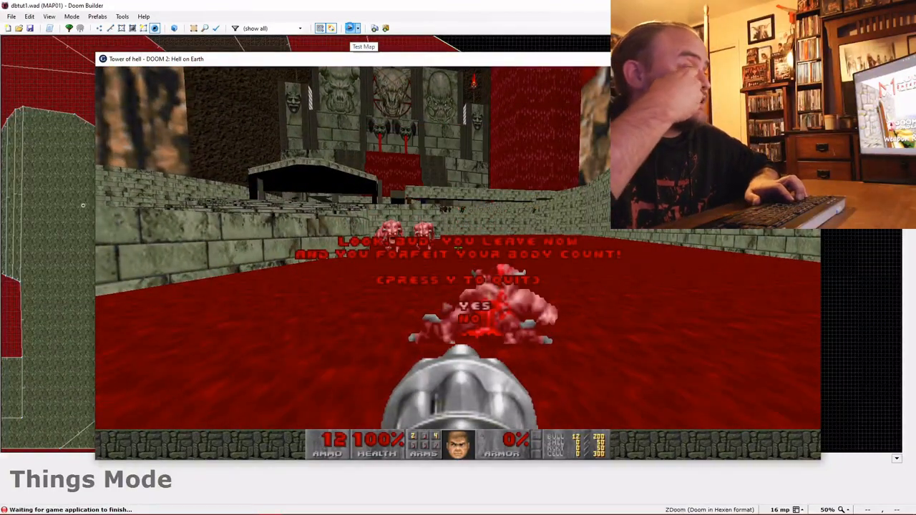
key("y")
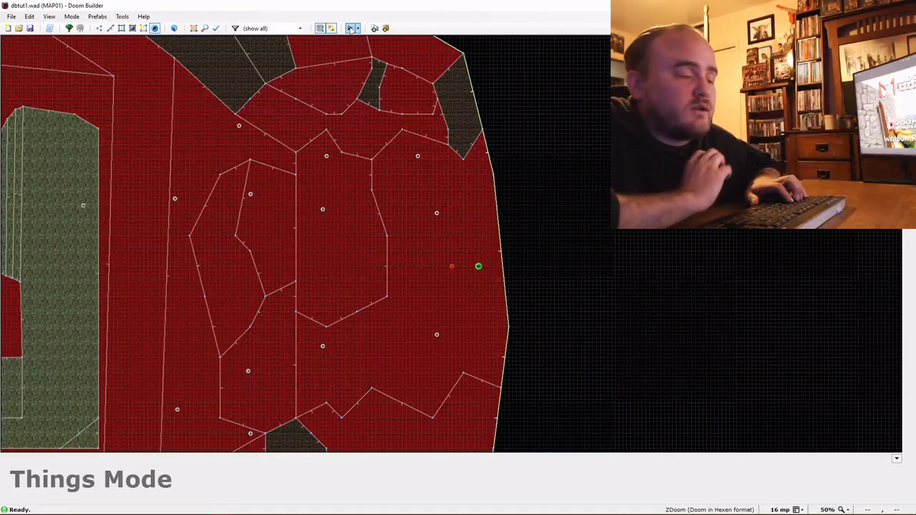
In Sectors mode, select the open-sky blood and stone sectors across the eastern half of the map.
key("s")
scroll(331, 29, "down", 3)
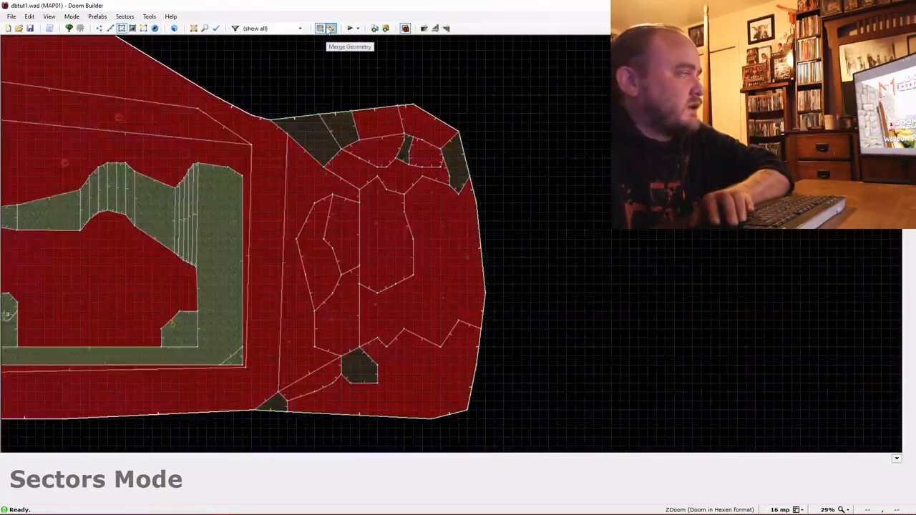
scroll(331, 29, "down", 1)
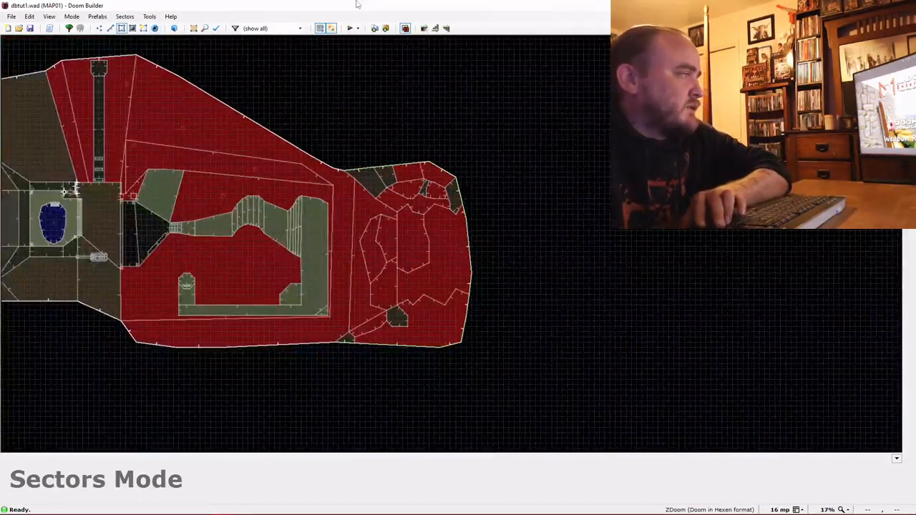
key("Up")
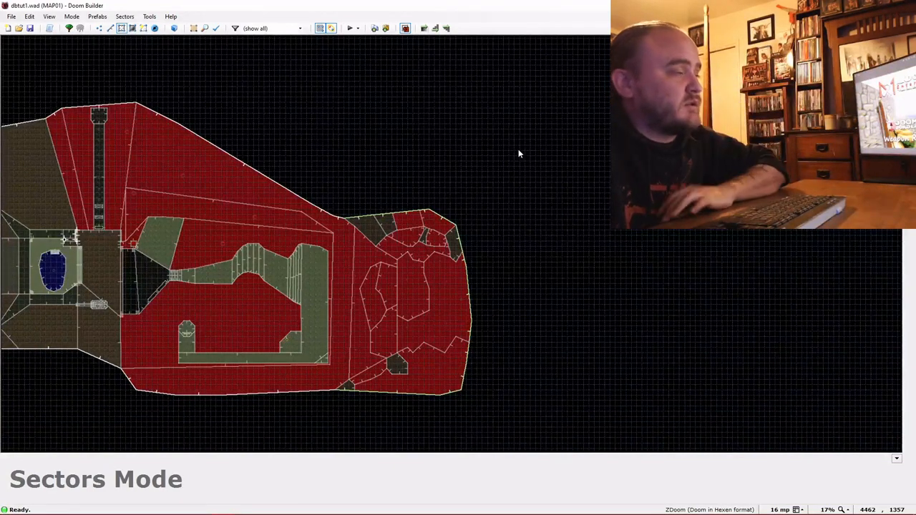
left_click_drag(533, 100, 170, 433)
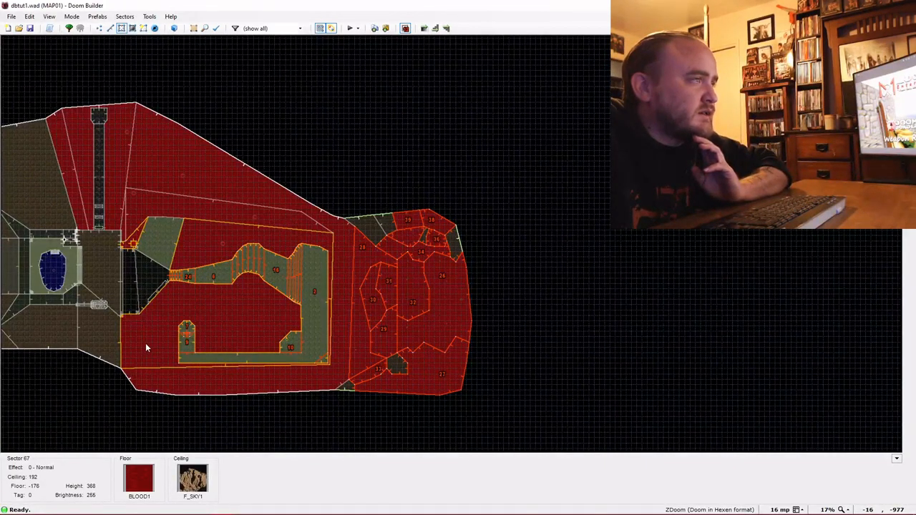
left_click(256, 208)
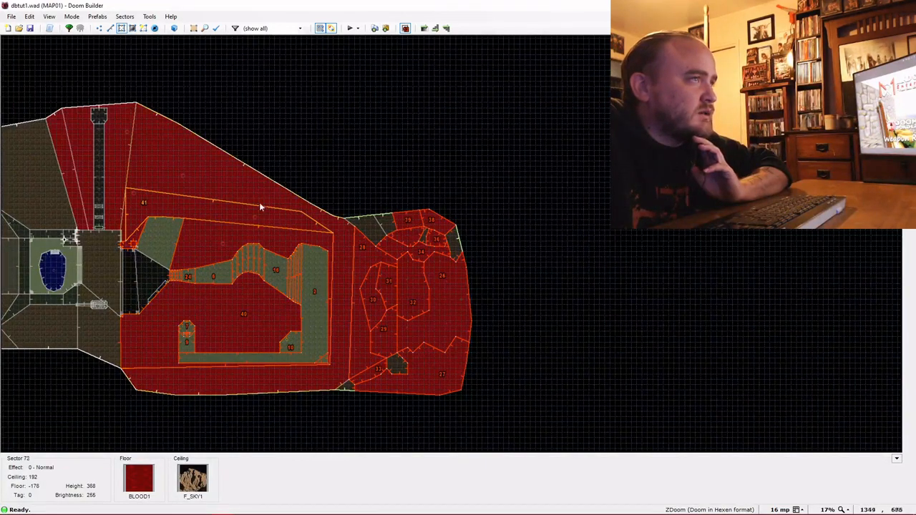
left_click(159, 242)
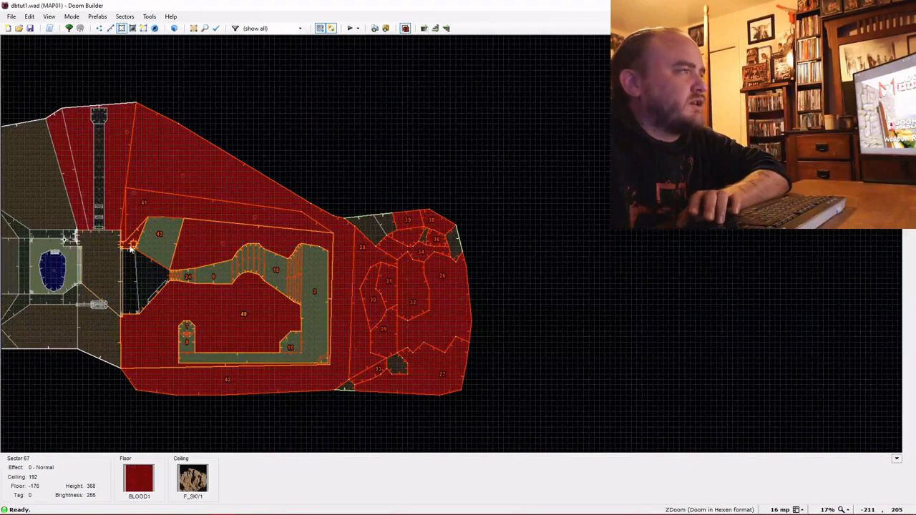
Add the outdoor blood strips, brown ground and grey platform on the map's western side to the sector selection.
key("Left")
key("Left")
key("Left")
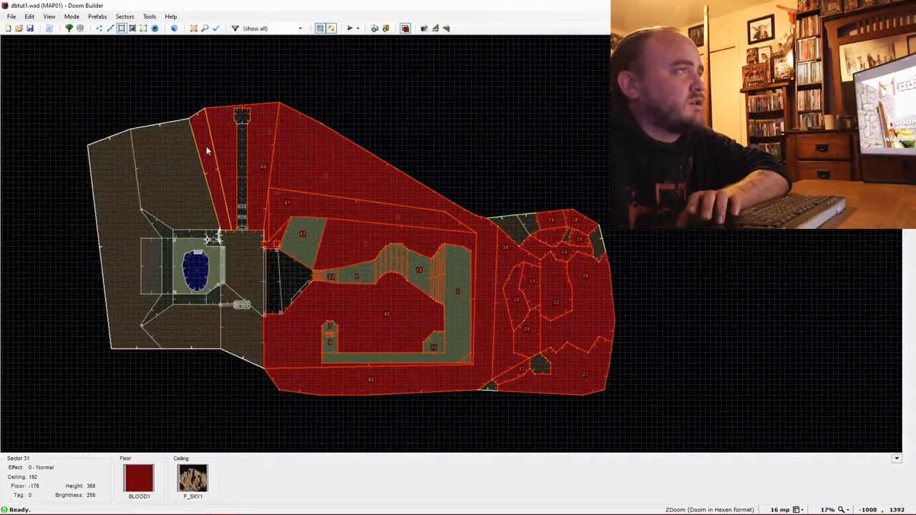
left_click(166, 160)
left_click(114, 180)
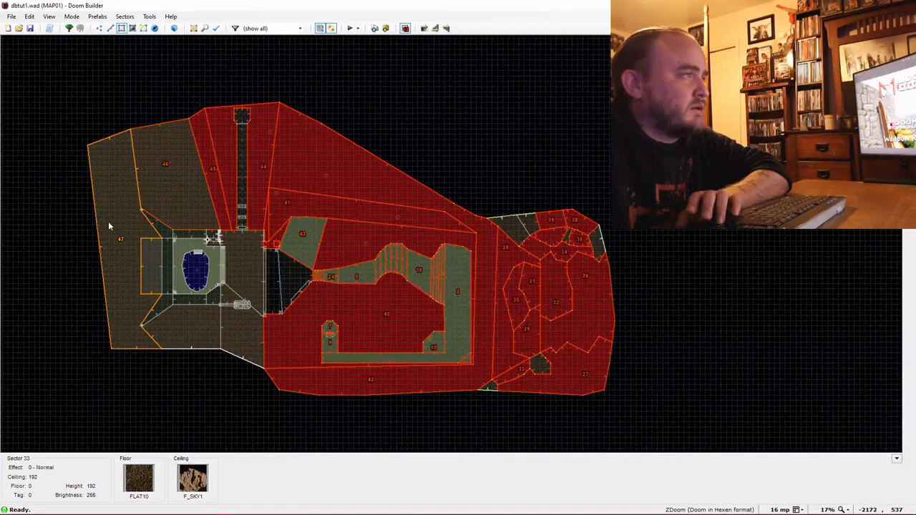
left_click(157, 262)
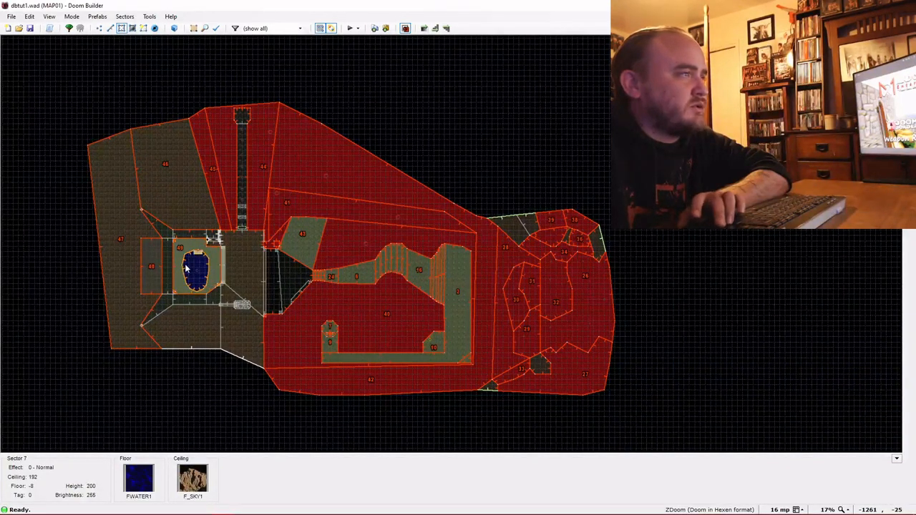
Add the water pool, its small steps and the courtyard's eastern stairs to the sector selection.
scroll(200, 263, "up", 5)
scroll(200, 263, "up", 4)
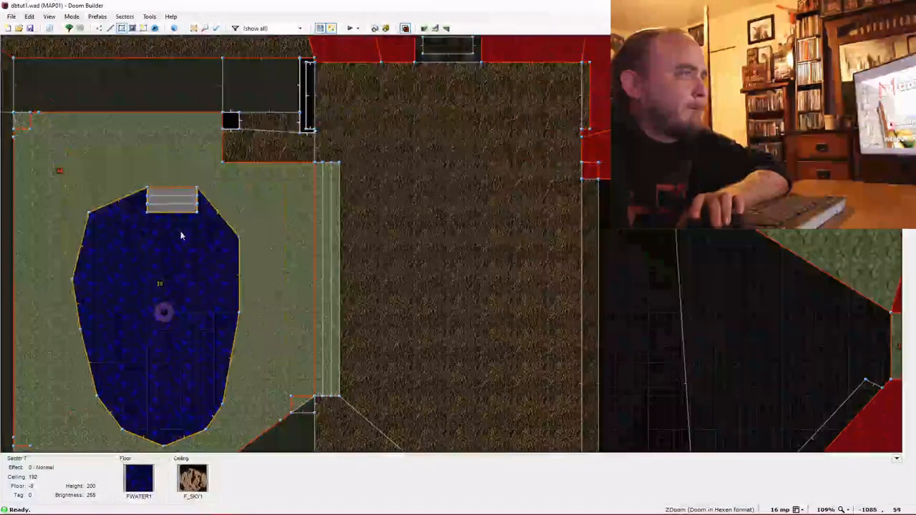
left_click(187, 193)
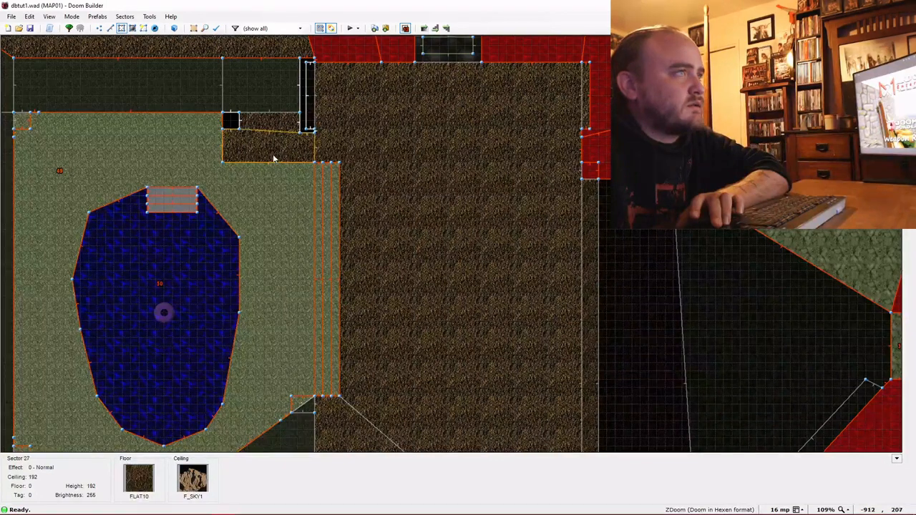
Add the remaining brown ground sectors east and south of the pool courtyard to the selection.
scroll(417, 152, "down", 1)
scroll(417, 152, "down", 1)
key("Down")
key("Down")
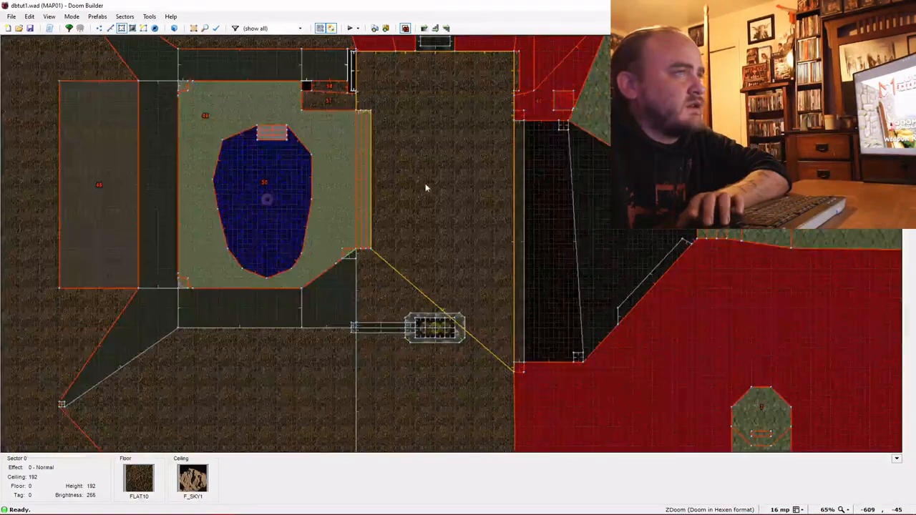
left_click(365, 249)
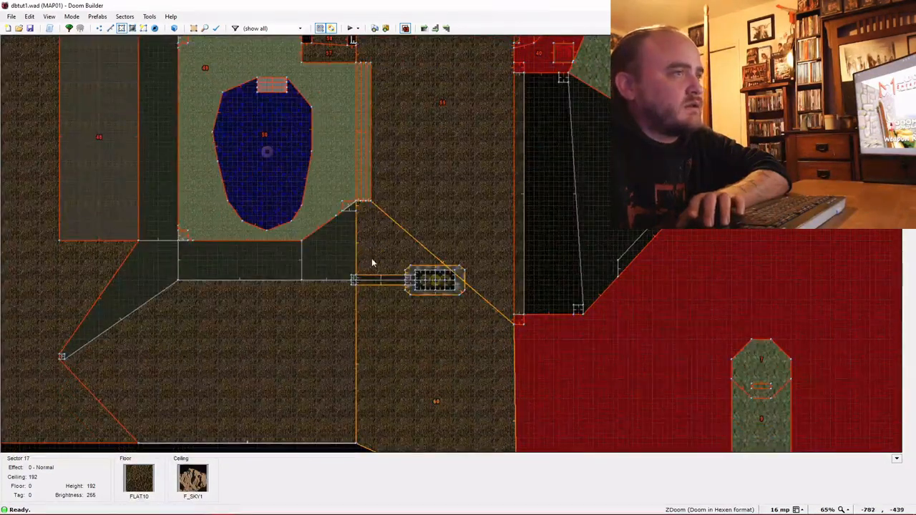
key("Down")
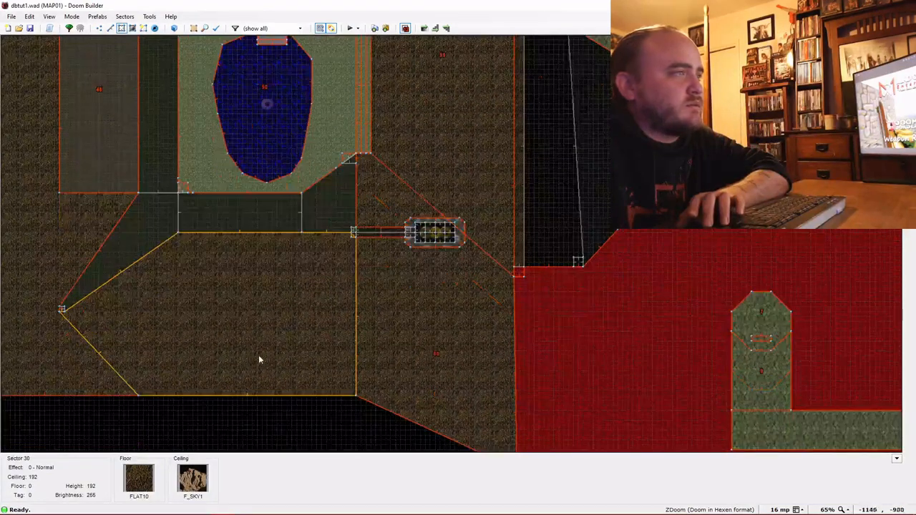
scroll(494, 237, "down", 5)
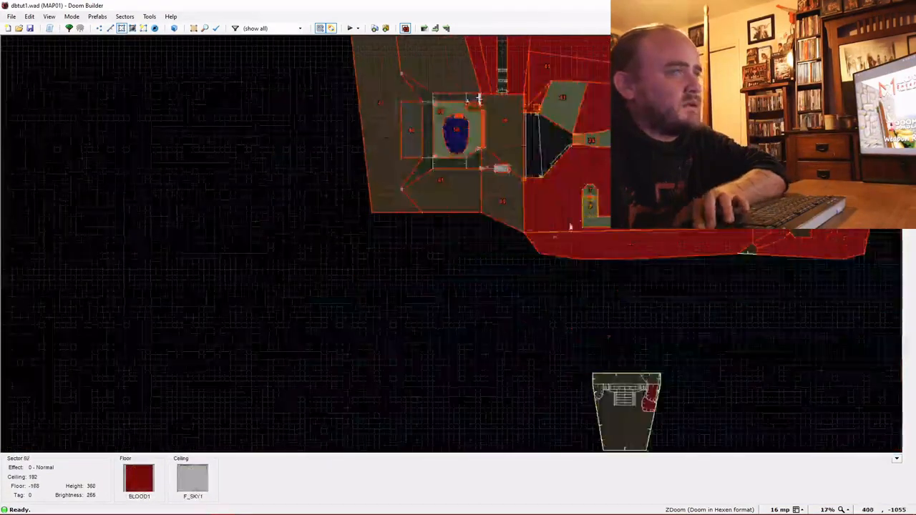
key("Right")
key("Right")
key("Right")
key("Up")
key("Up")
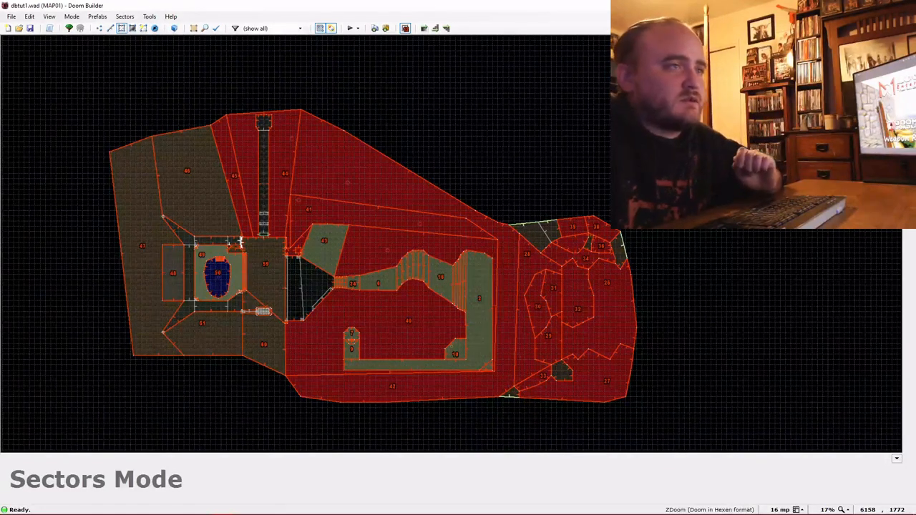
Set the selected outdoor sectors to brightness 192 and tag 50, then clear the selection.
right_click(593, 318)
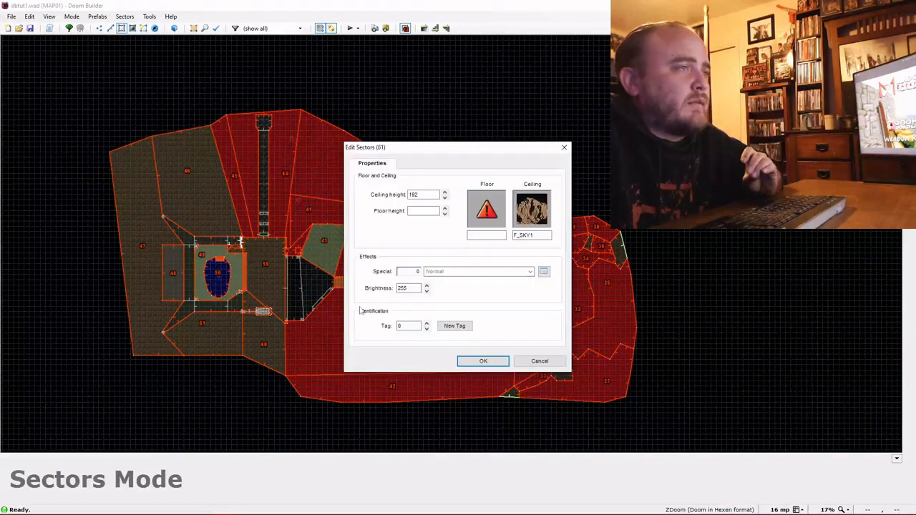
left_click(415, 287)
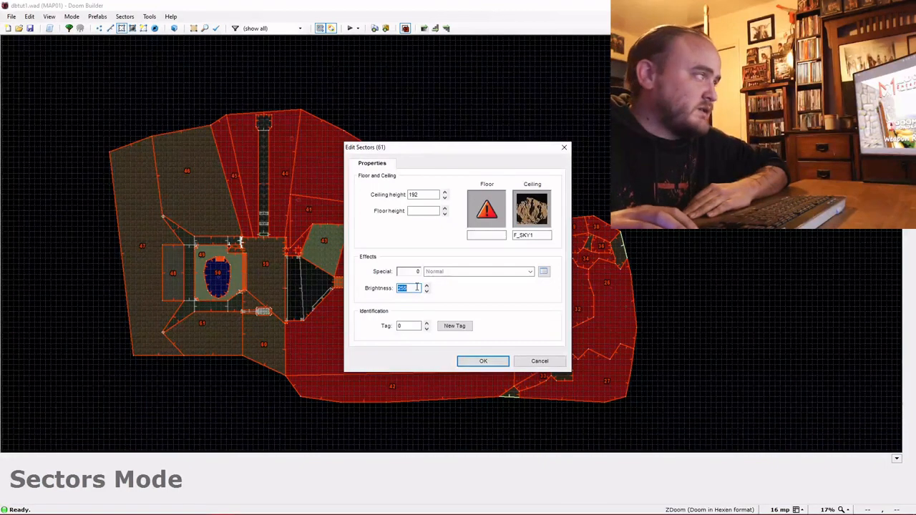
type("1")
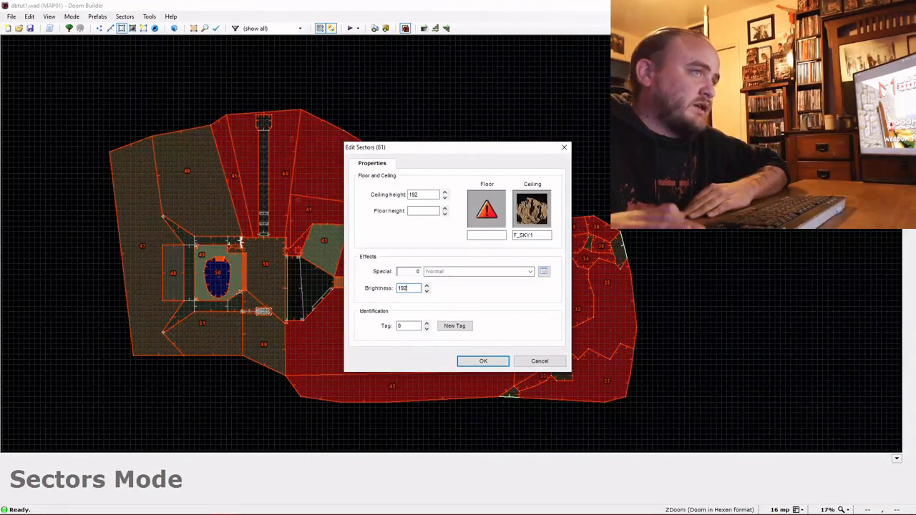
type("92")
left_click(405, 326)
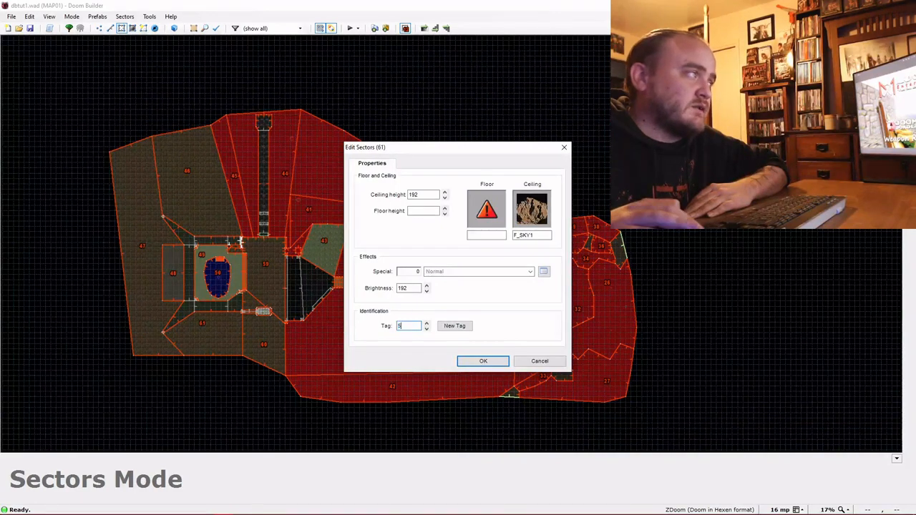
key("Return")
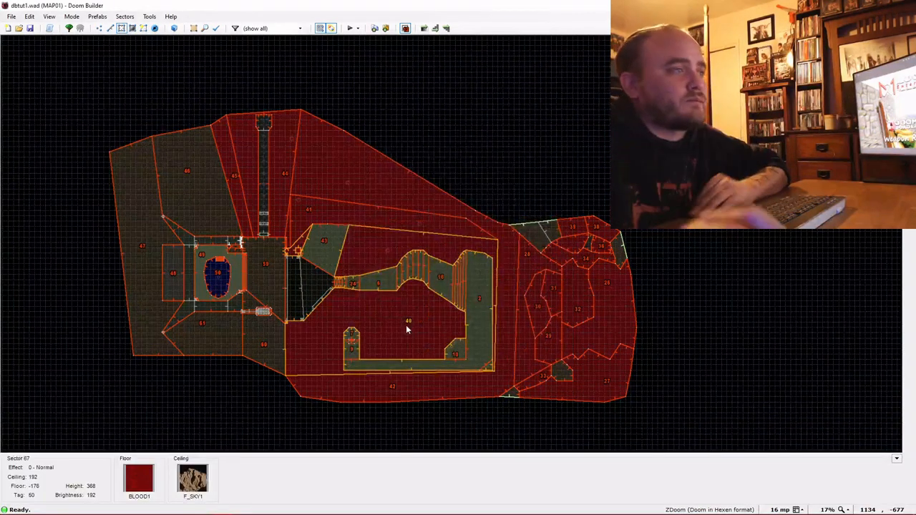
key("Escape")
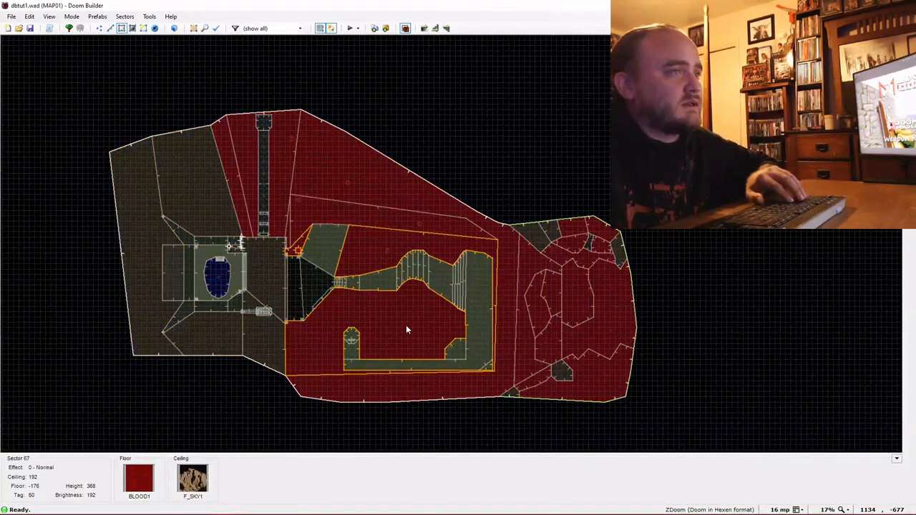
Check the changed lighting of the outdoor sectors in Visual Mode and return to the 2D map.
key("w")
key("e")
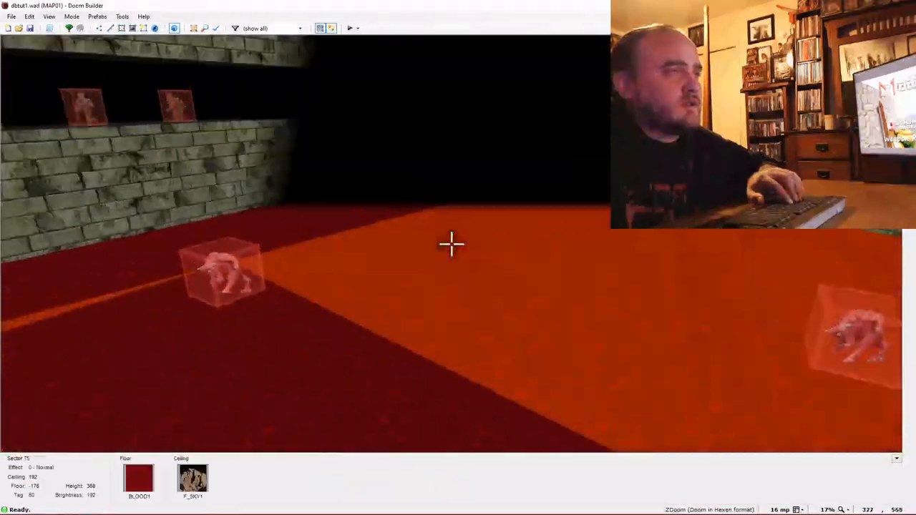
key("e")
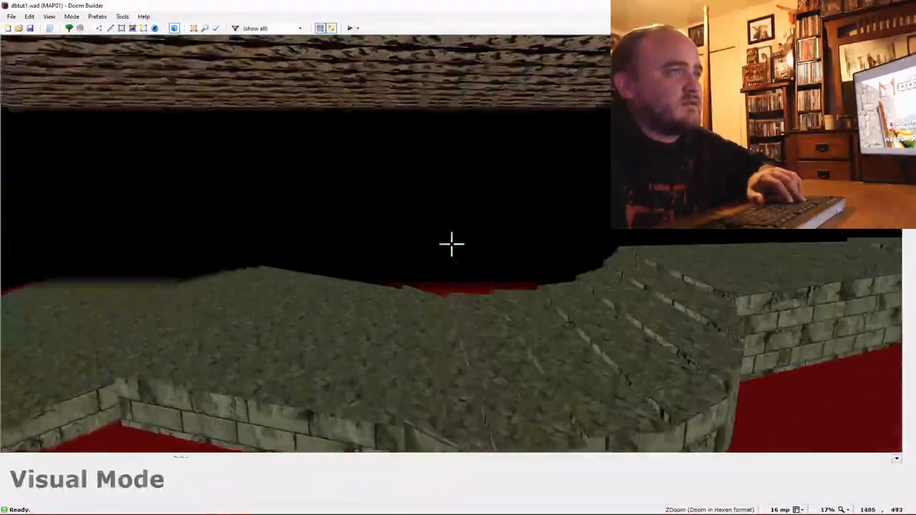
key("w")
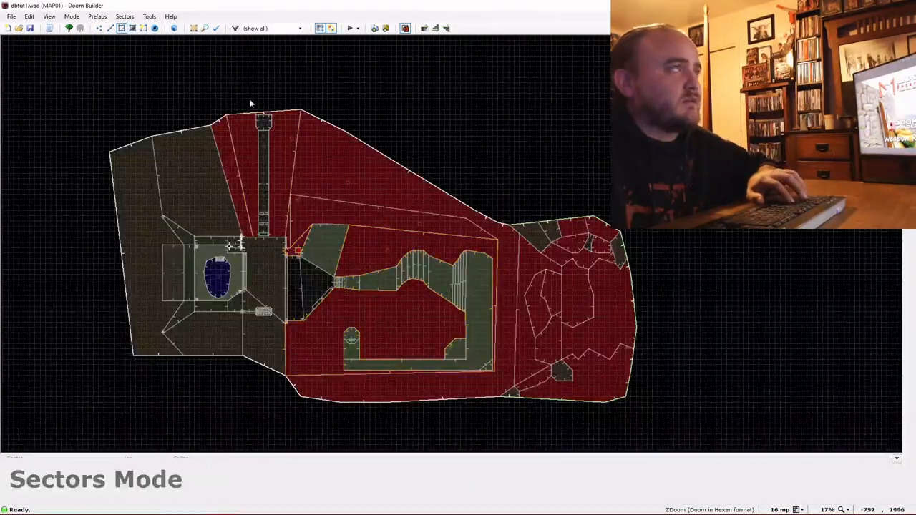
Add Sector_SetFade(50, 32, 0, 0); after the Clip line in script 900, compile the script and close the script editor.
left_click(50, 29)
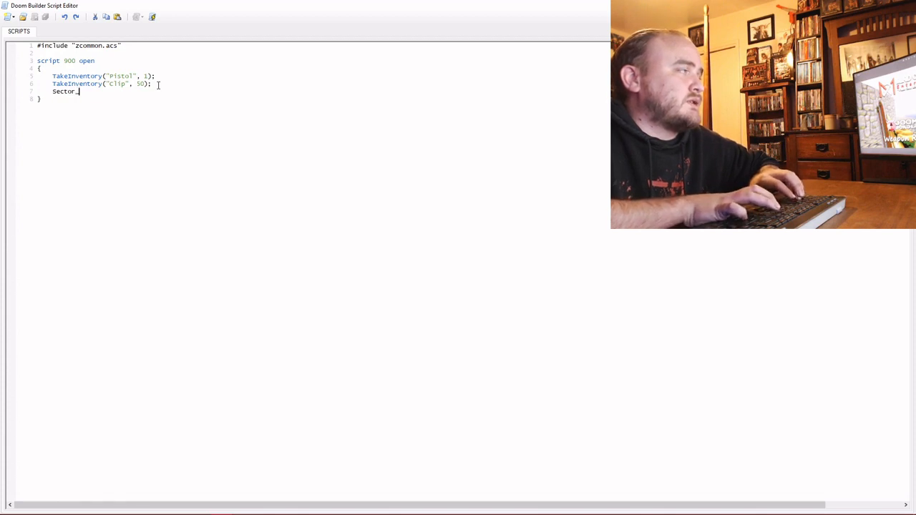
type("de(50, 25")
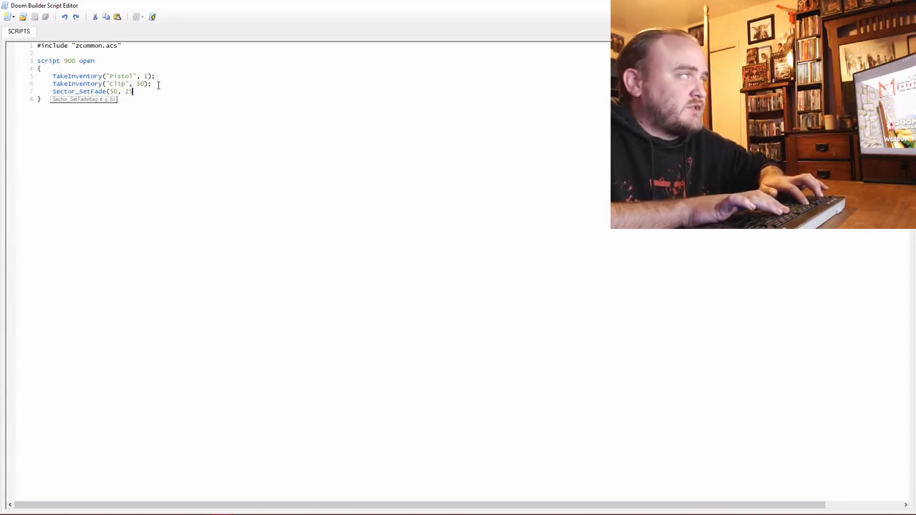
key("BackSpace")
key("BackSpace")
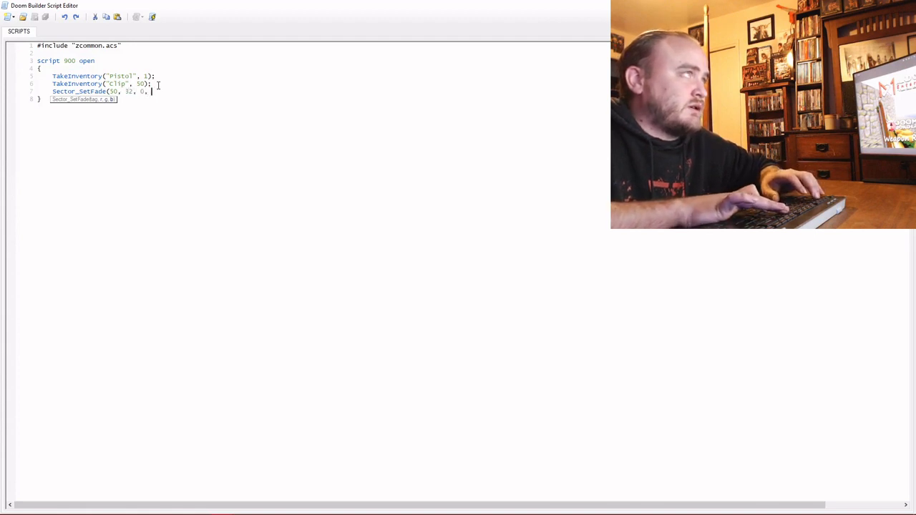
type(");")
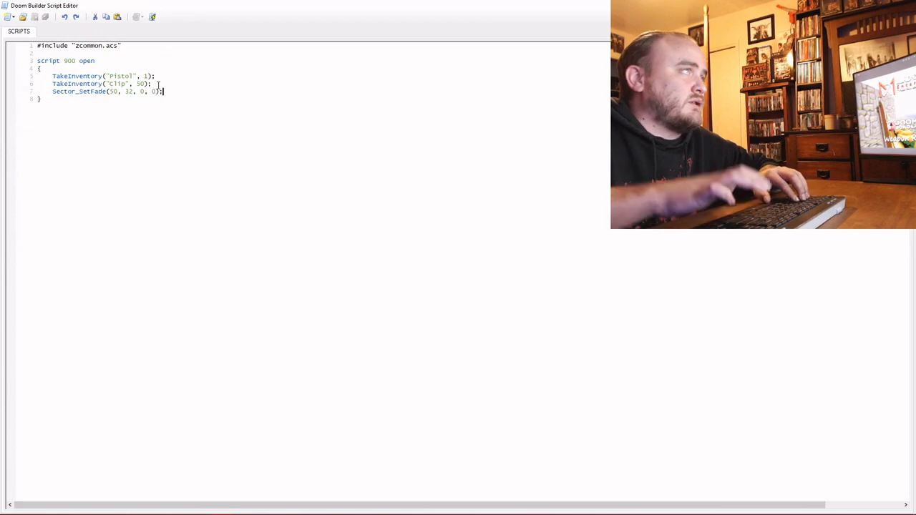
left_click(154, 18)
left_click(905, 5)
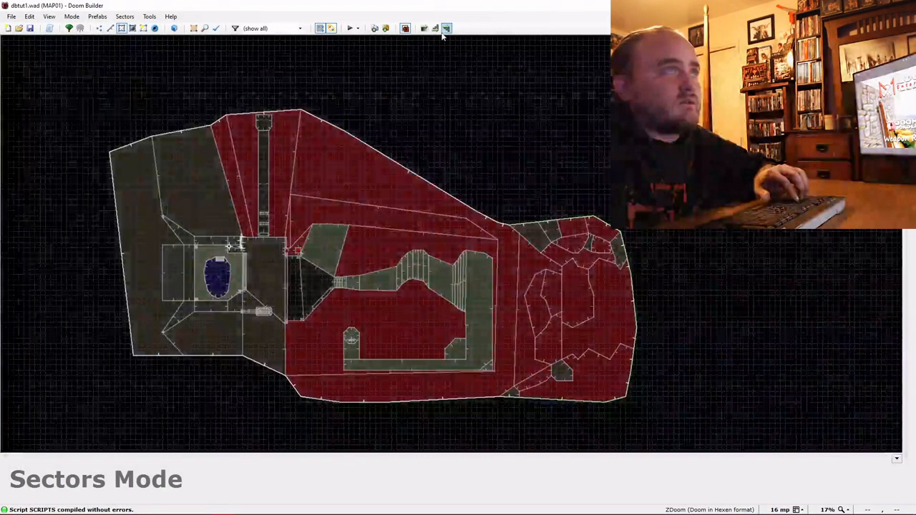
Test the map and walk from the start over the blood lake and stone stairs to the courtyard, checking the sector fade.
left_click(351, 28)
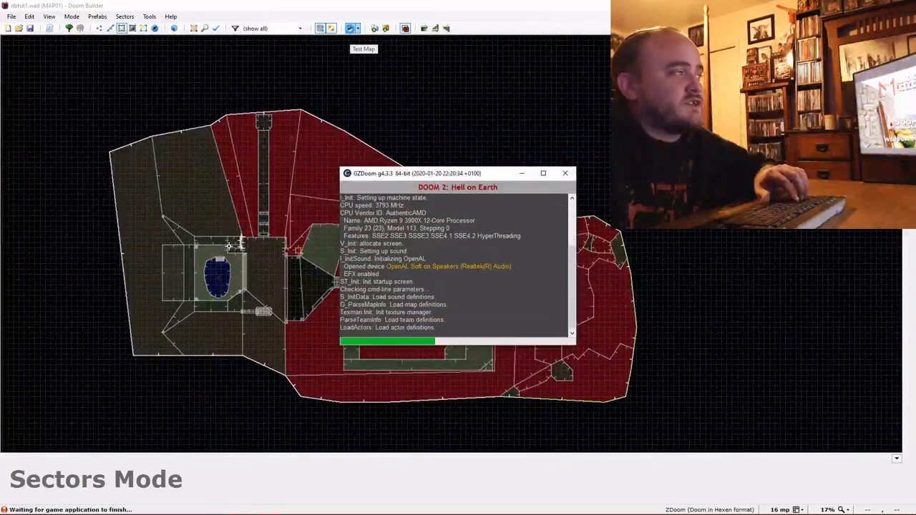
key("w")
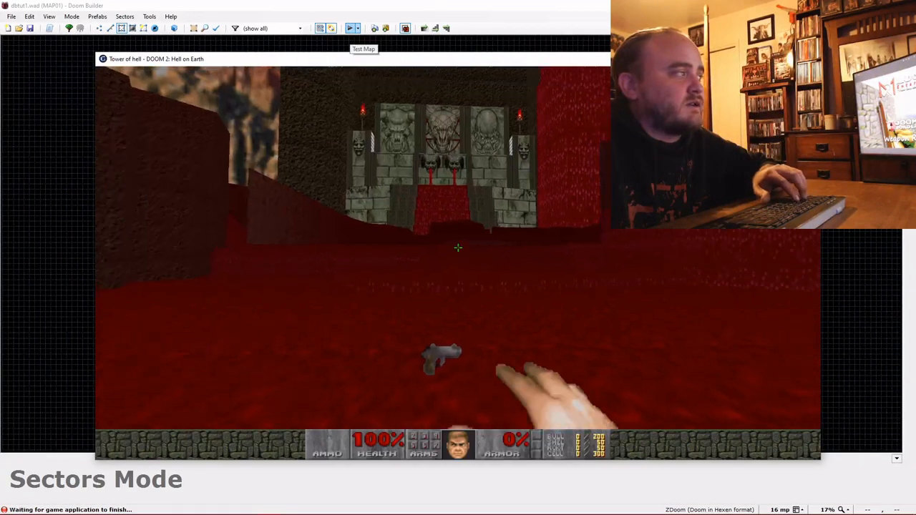
key("w")
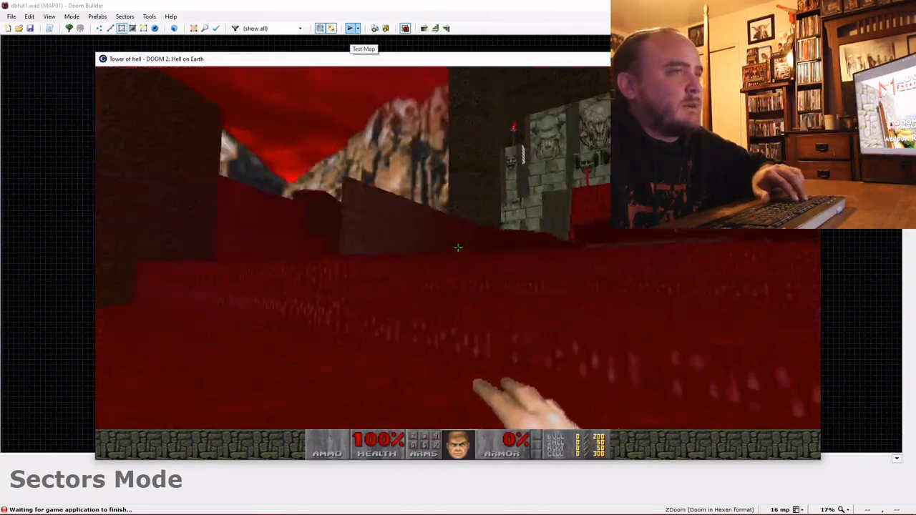
key("w")
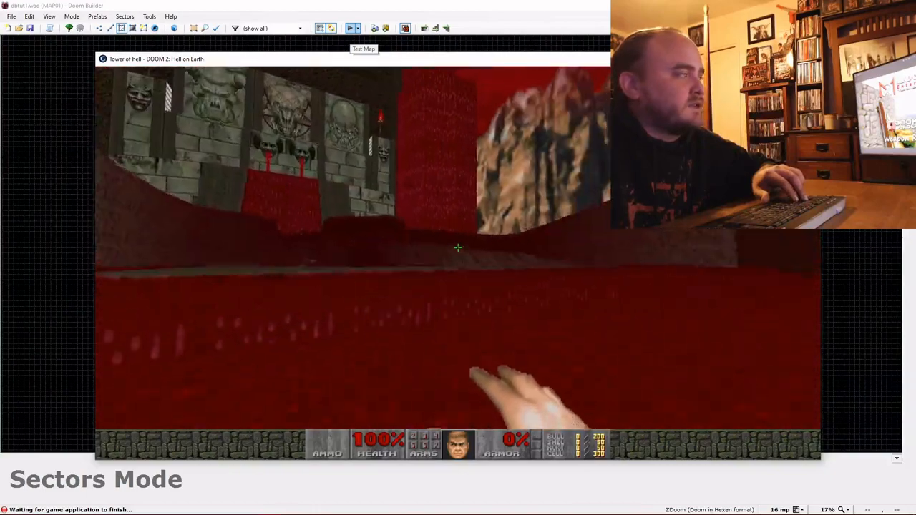
key("w")
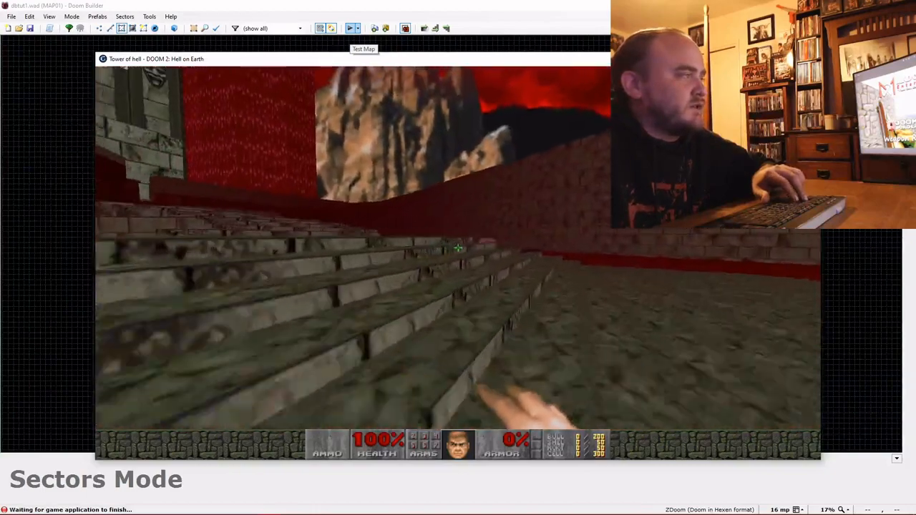
key("w")
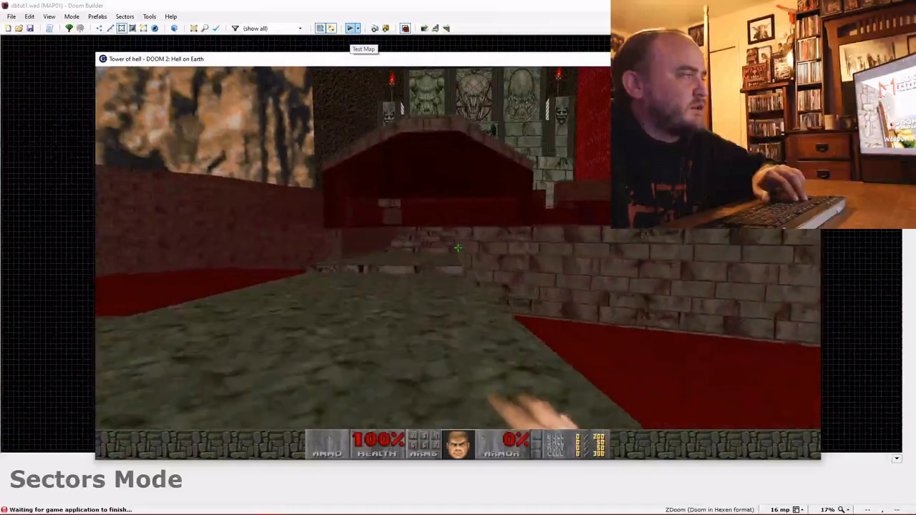
key("w")
key("w")
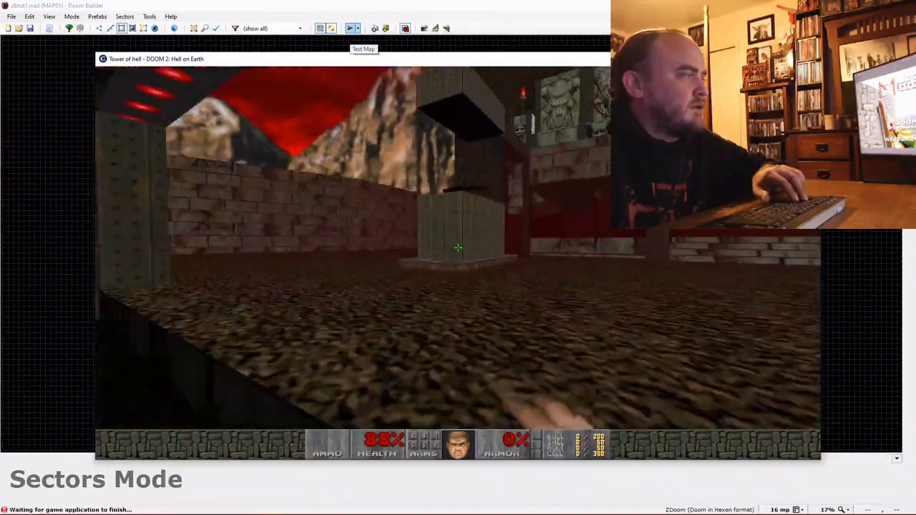
key("w")
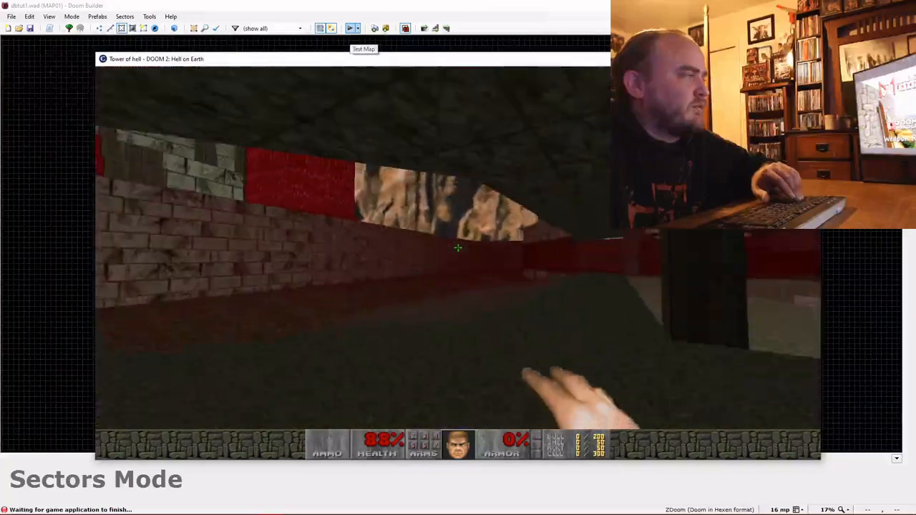
key("w")
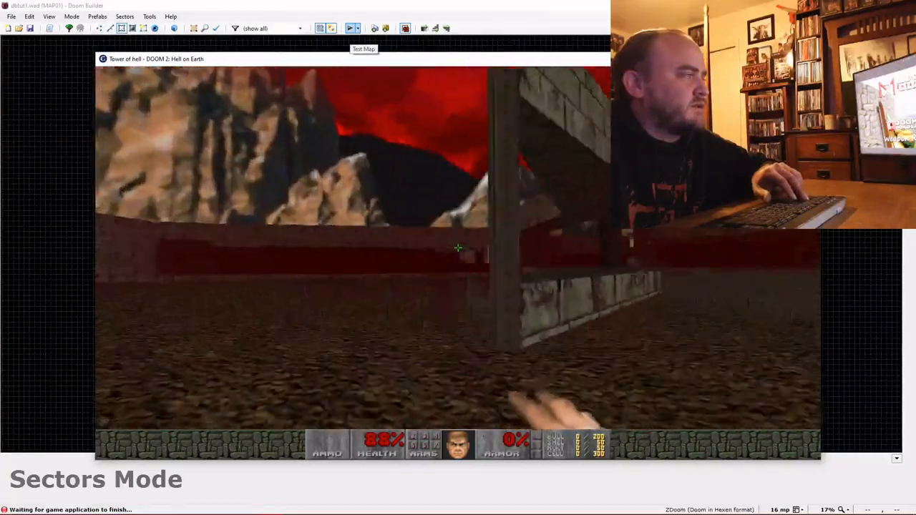
key("w")
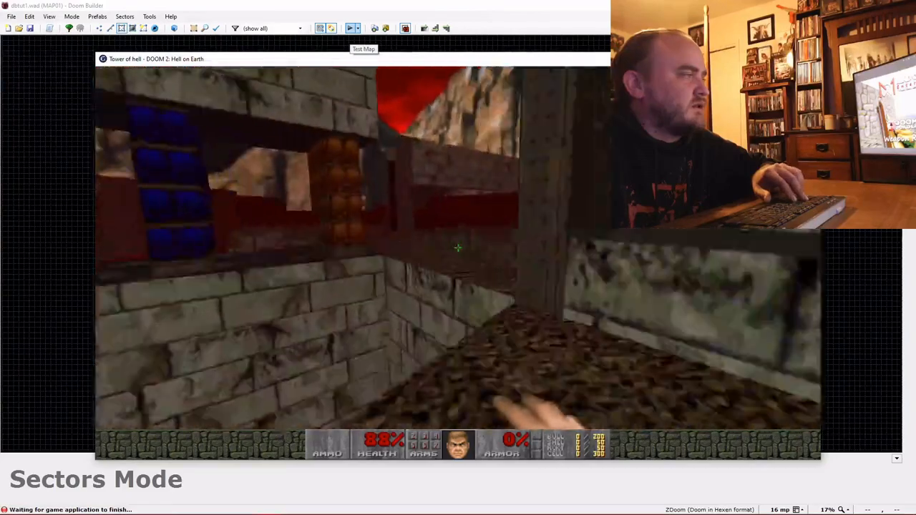
Return to the blood lake, inspect the fade on the surrounding walls and distant tower, and quit the test game.
key("w")
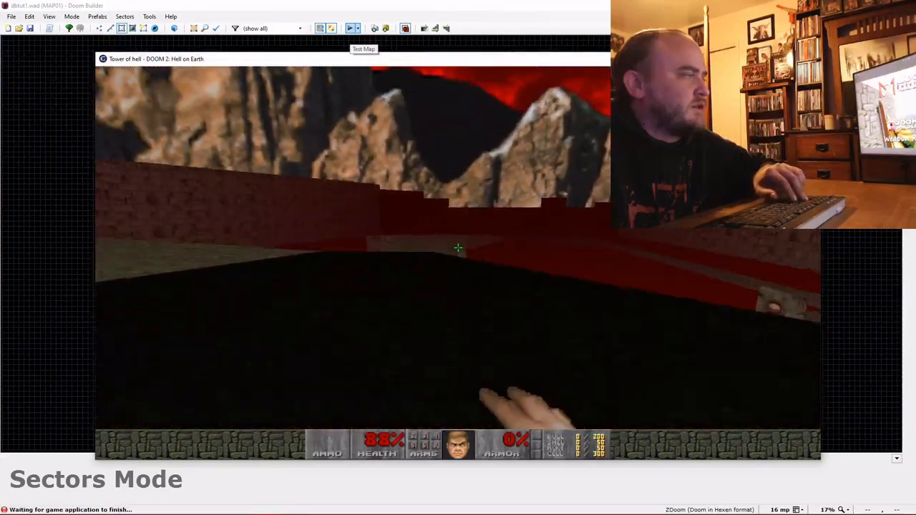
key("w")
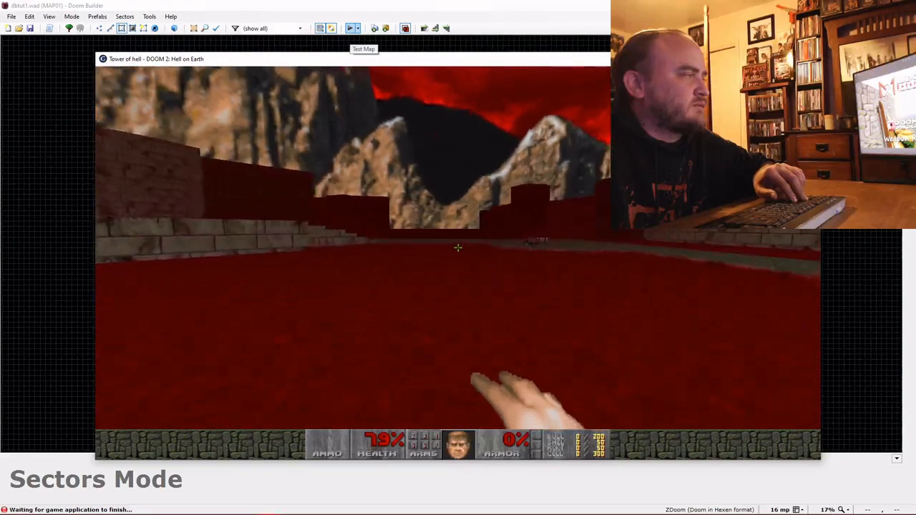
key("Up")
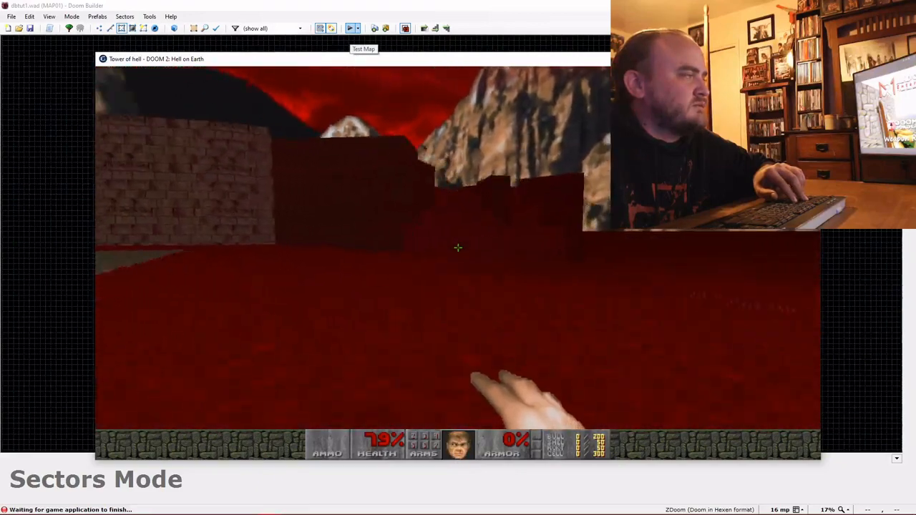
key("Up")
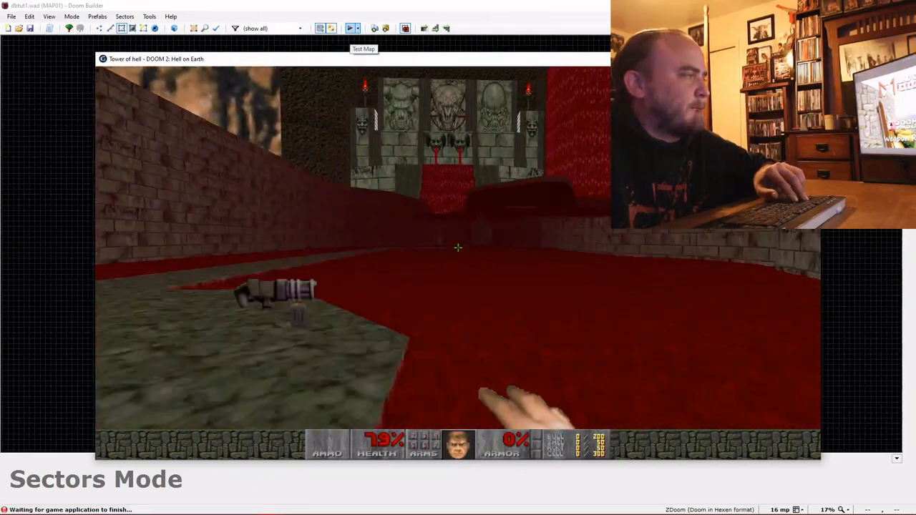
key("Up")
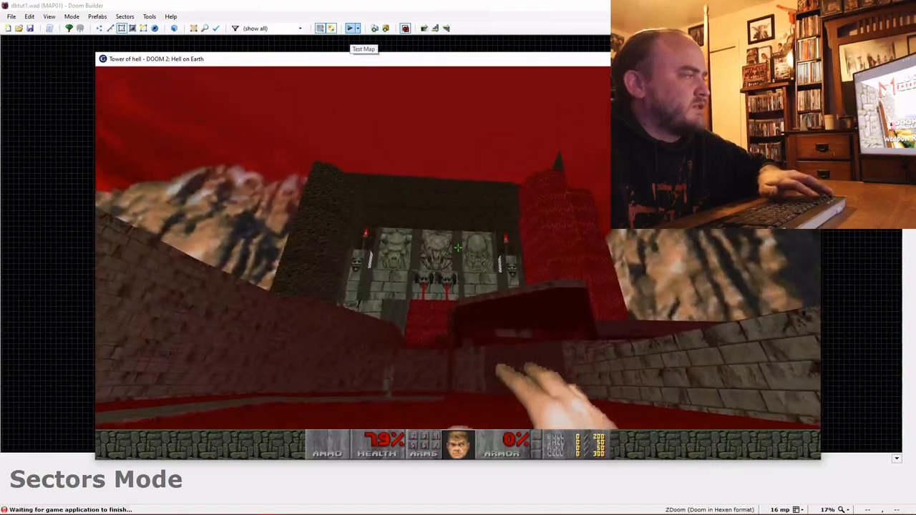
key("Escape")
key("Up")
key("Return")
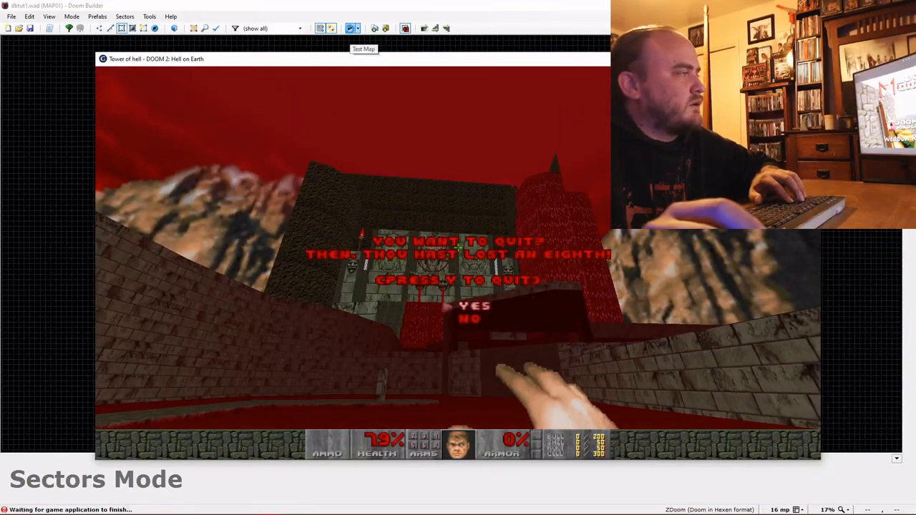
key("Return")
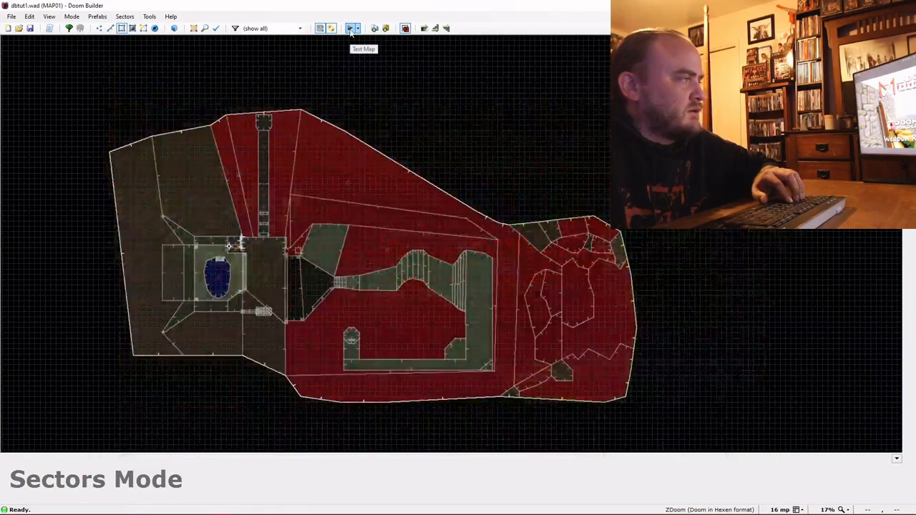
Select all sectors of the small detached area south of the main map and set their tag to 50.
scroll(351, 33, "down", 2)
key("Down")
key("Down")
key("Down")
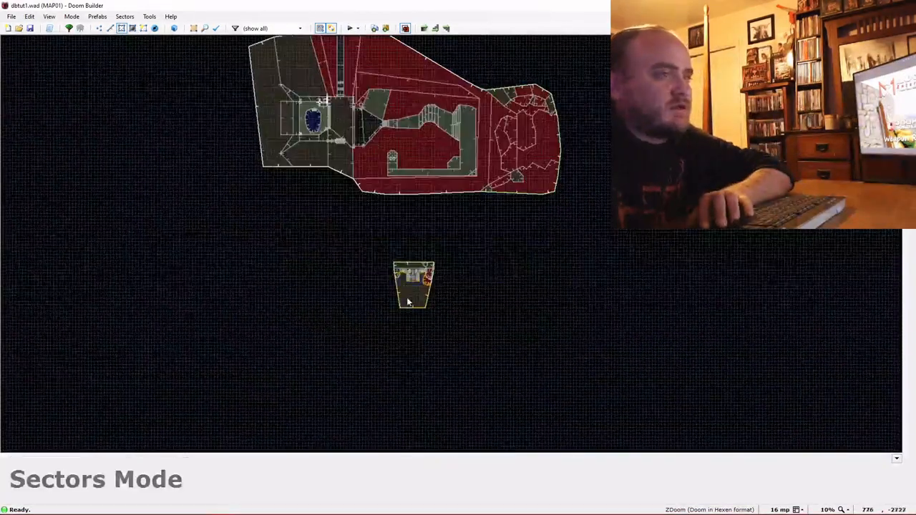
scroll(398, 254, "up", 3)
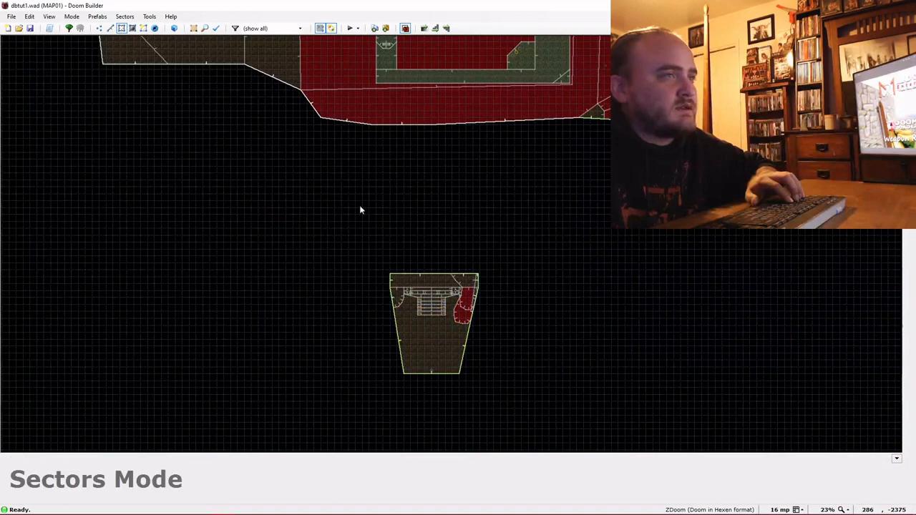
left_click_drag(354, 226, 508, 368)
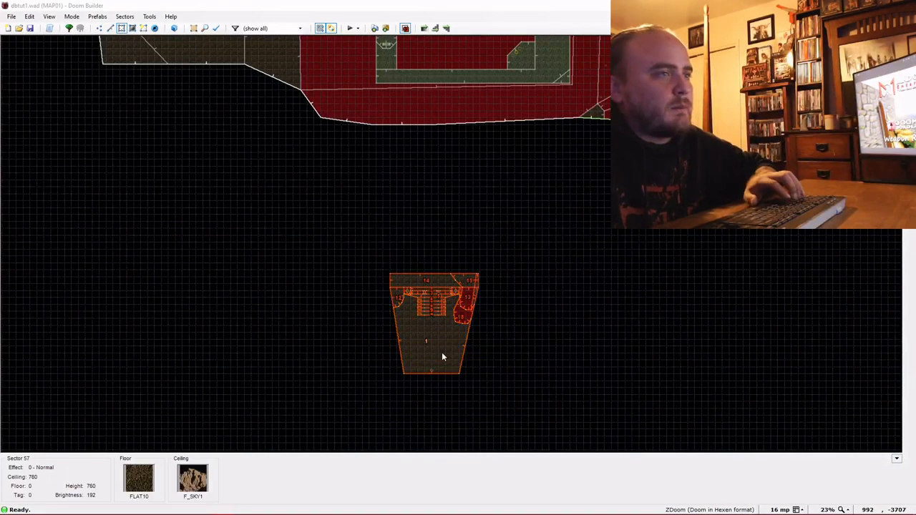
right_click(441, 356)
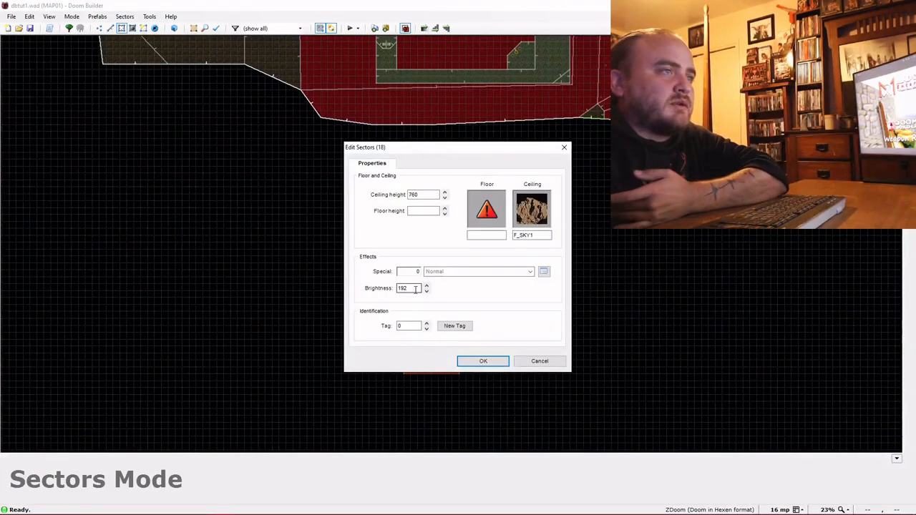
left_click(412, 325)
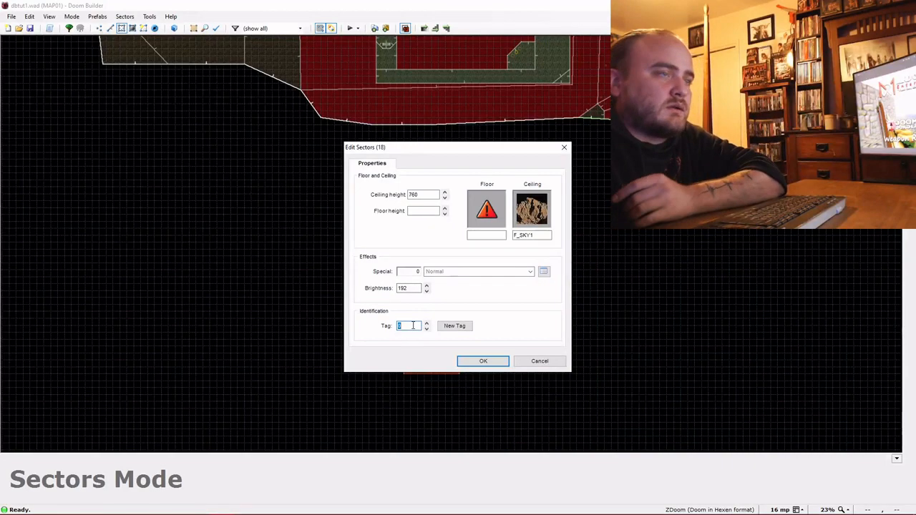
type("50")
left_click(466, 362)
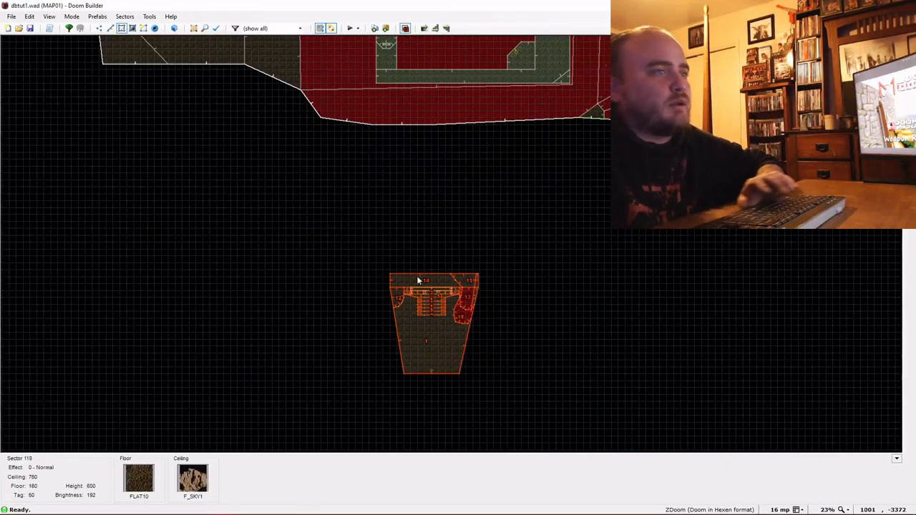
Test the map, inspect the sector fade on the blood lake, surrounding walls and stone walkways, and quit the test game.
key("F9")
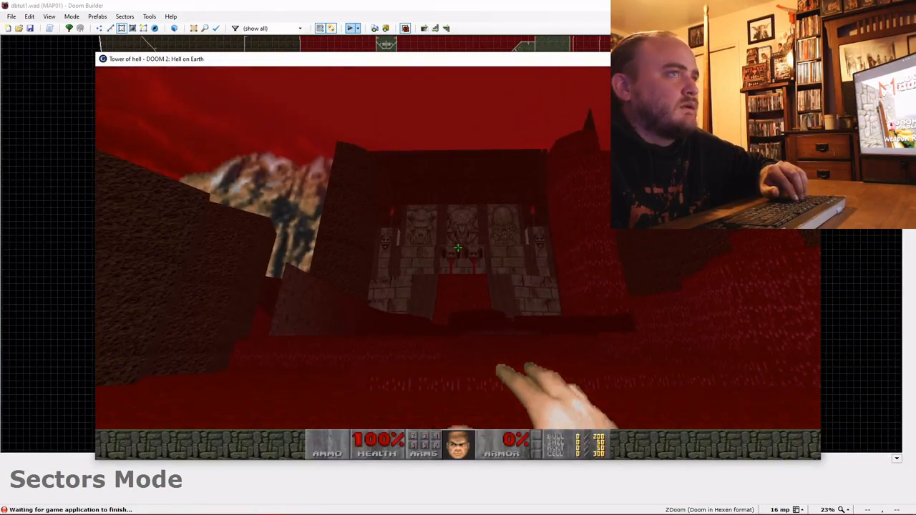
key("w")
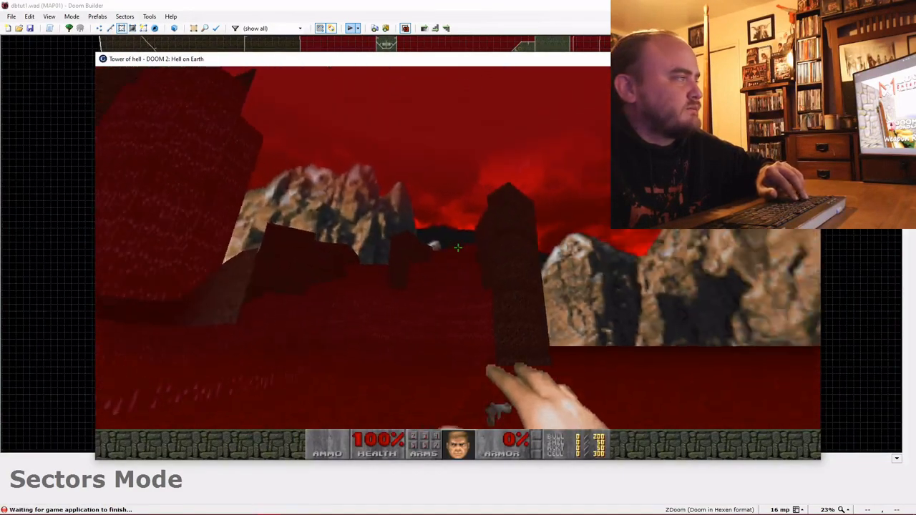
key("s")
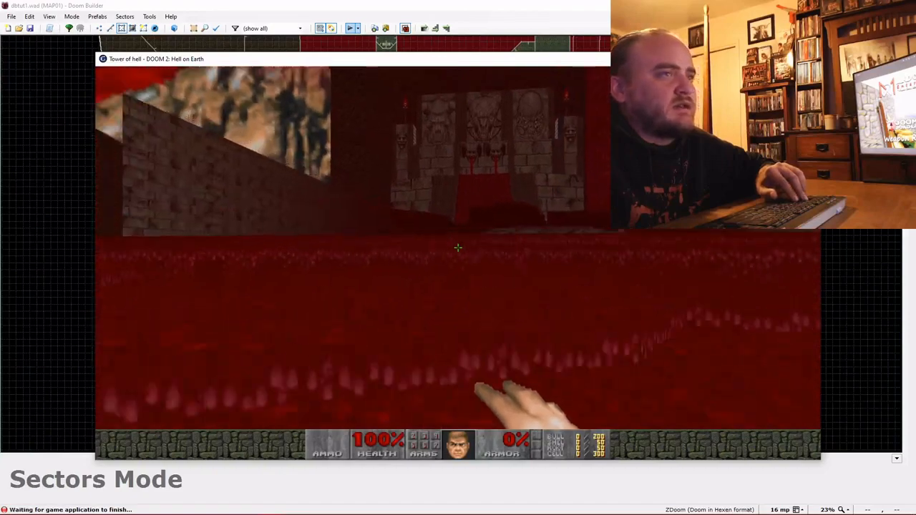
key("w")
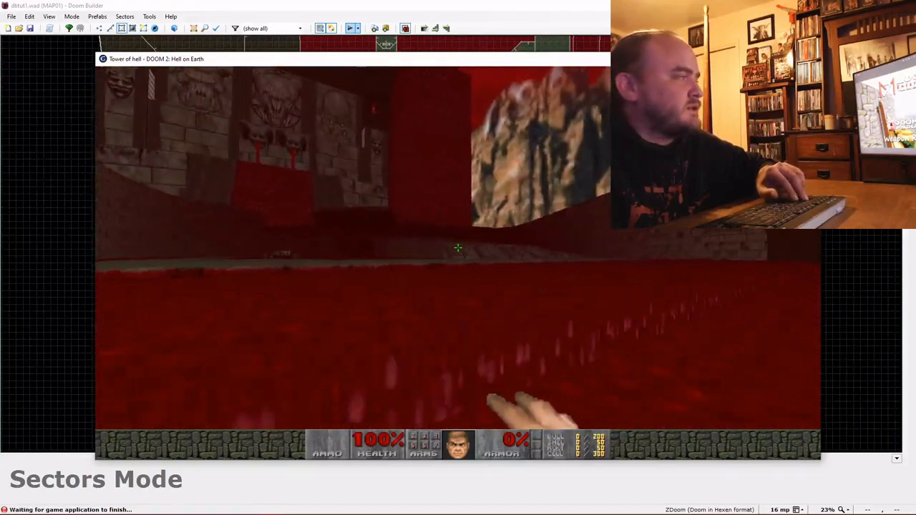
key("w")
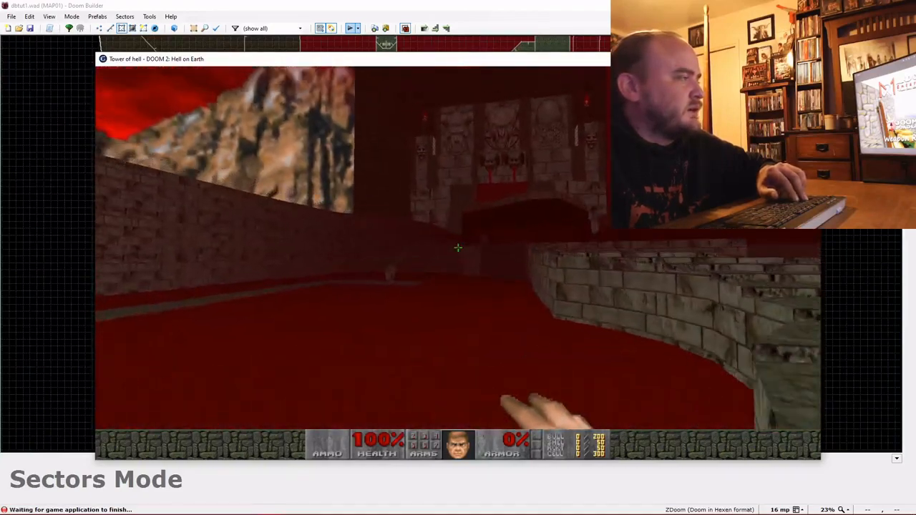
key("w")
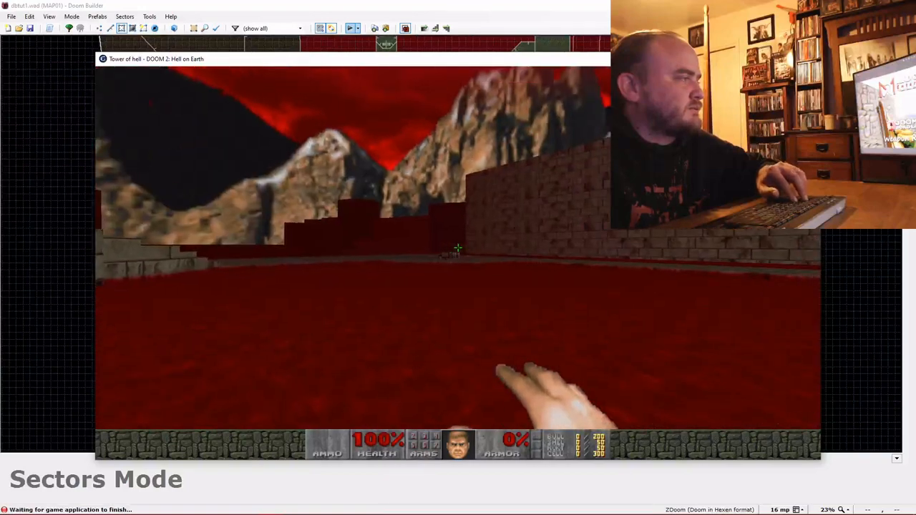
key("Escape")
key("Up")
key("Return")
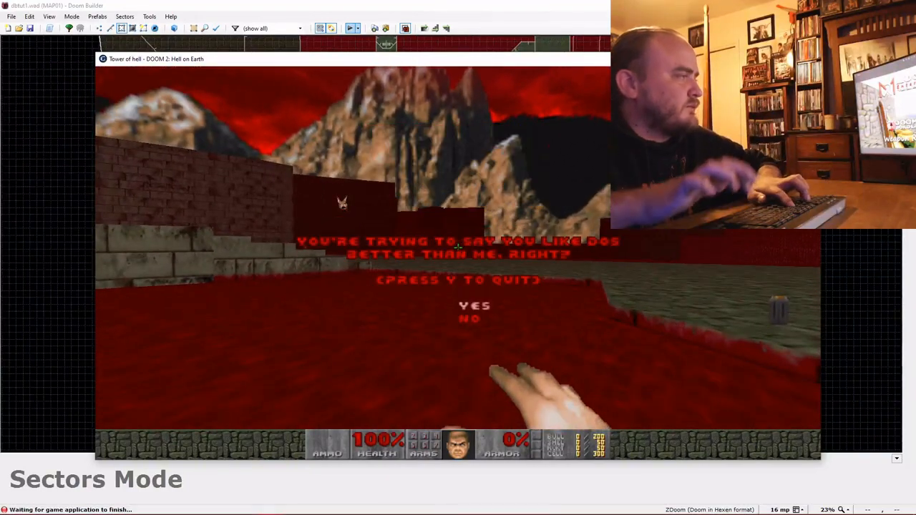
key("y")
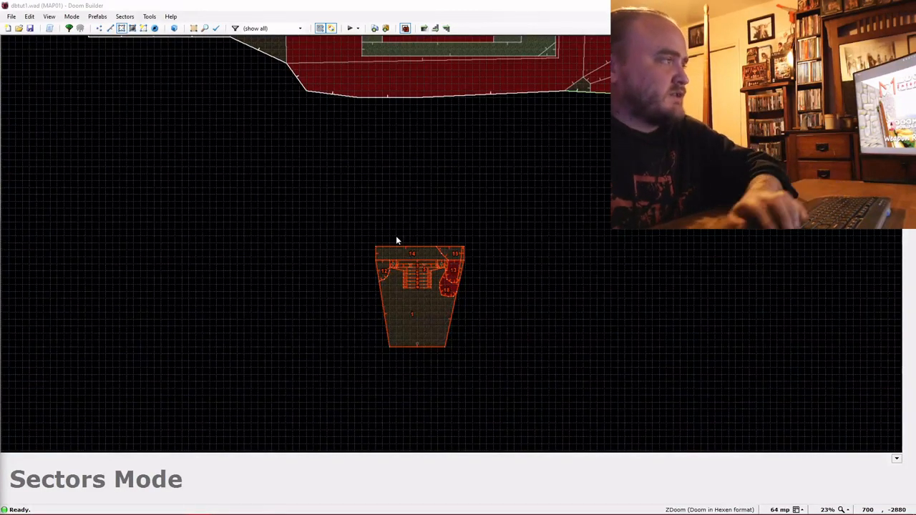
Clear the sector selection and duplicate the Sector_SetFade(50, 32, 0, 0); line directly below itself in script 900.
key("c")
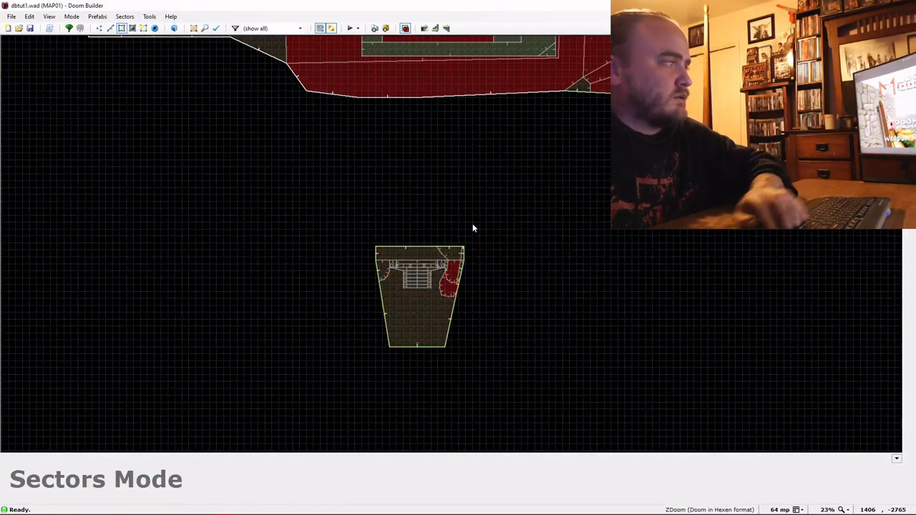
key("Up")
key("Right")
key("Right")
key("Up")
key("Up")
key("Up")
key("Up")
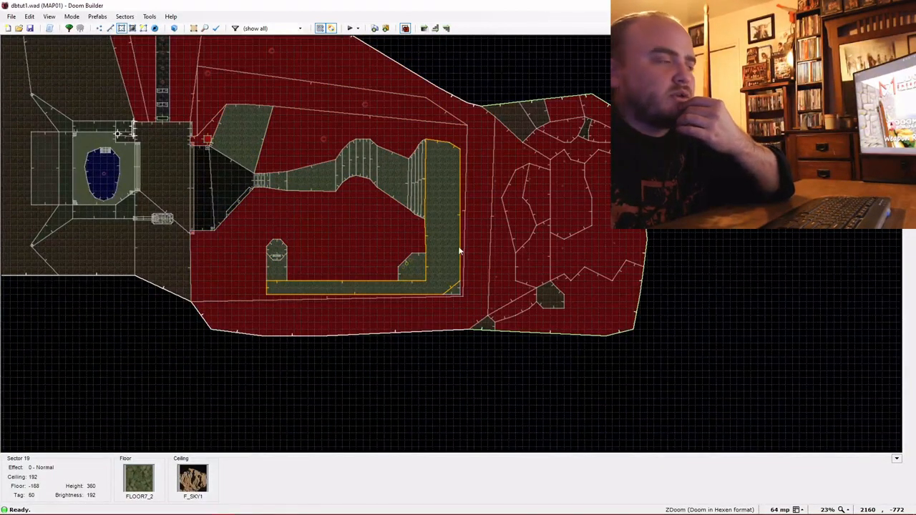
key("s")
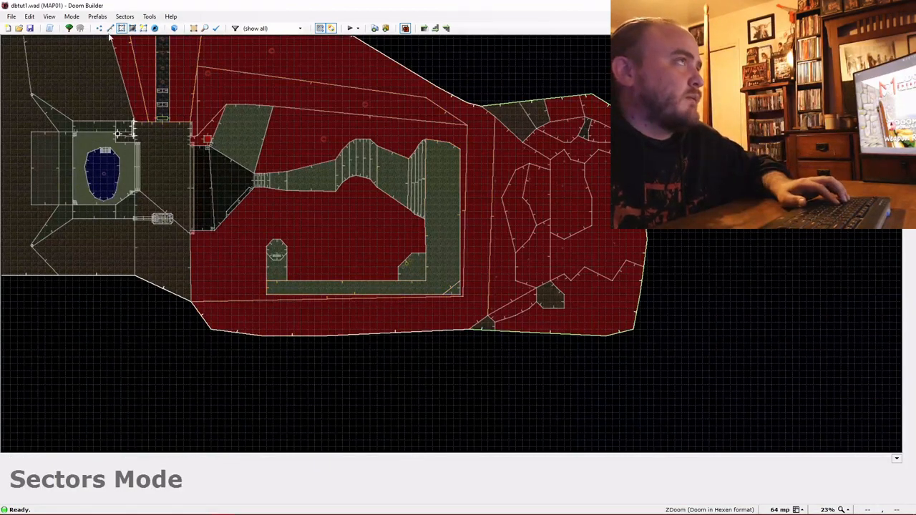
left_click(51, 29)
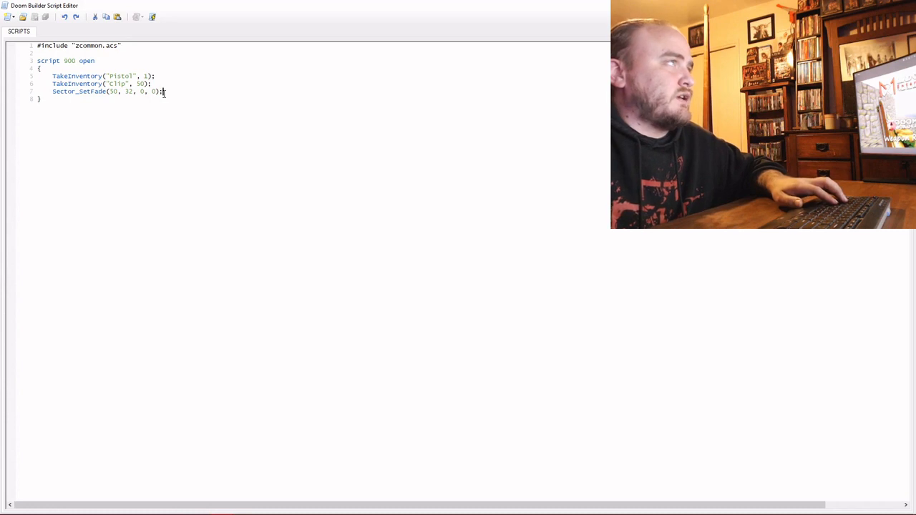
left_click_drag(164, 92, 51, 91)
key("ctrl+c")
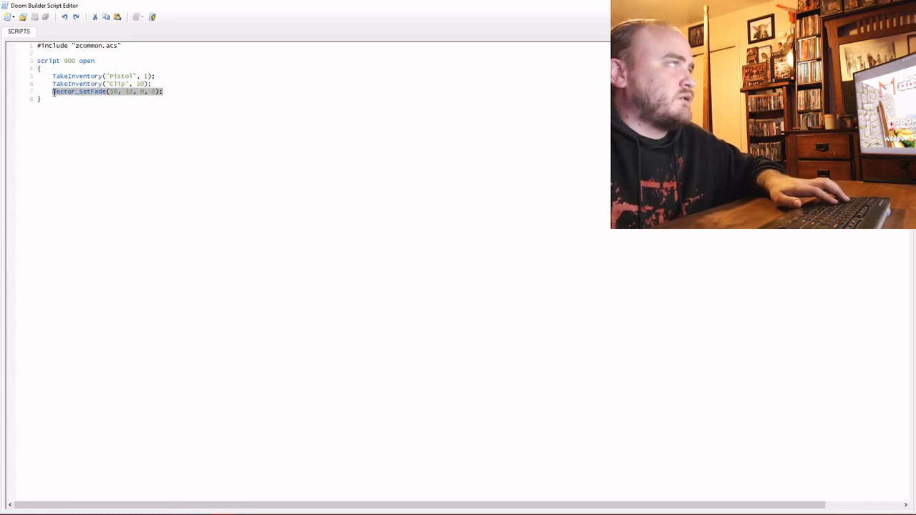
left_click(182, 96)
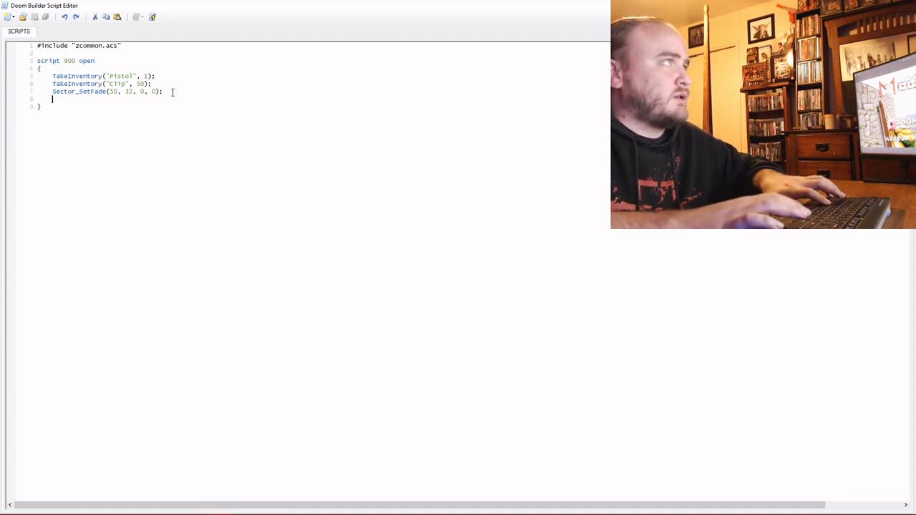
key("ctrl+v")
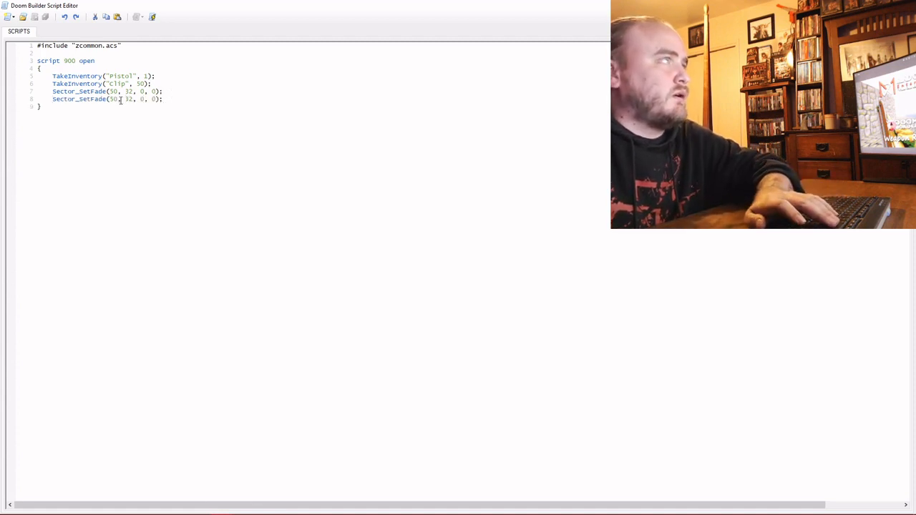
Change the tag in the copied Sector_SetFade line to 51, compile the script and close the script editor.
key("BackSpace")
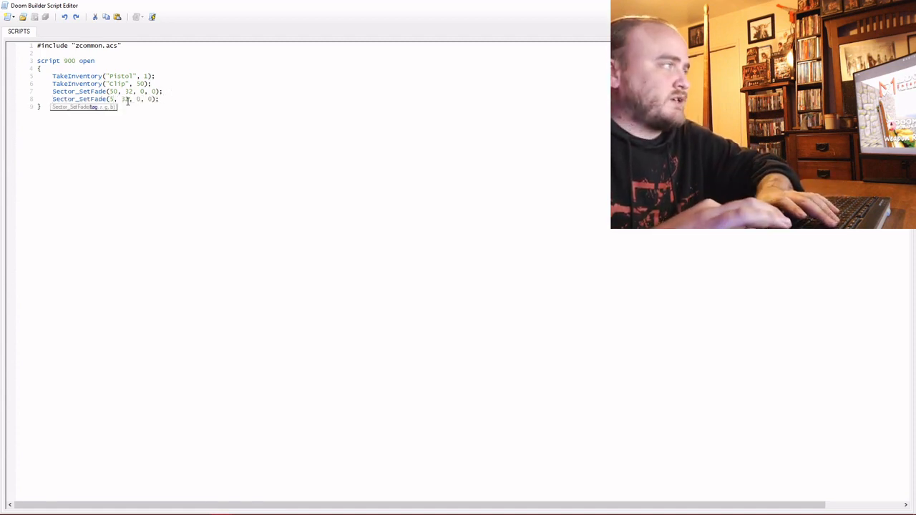
type("1")
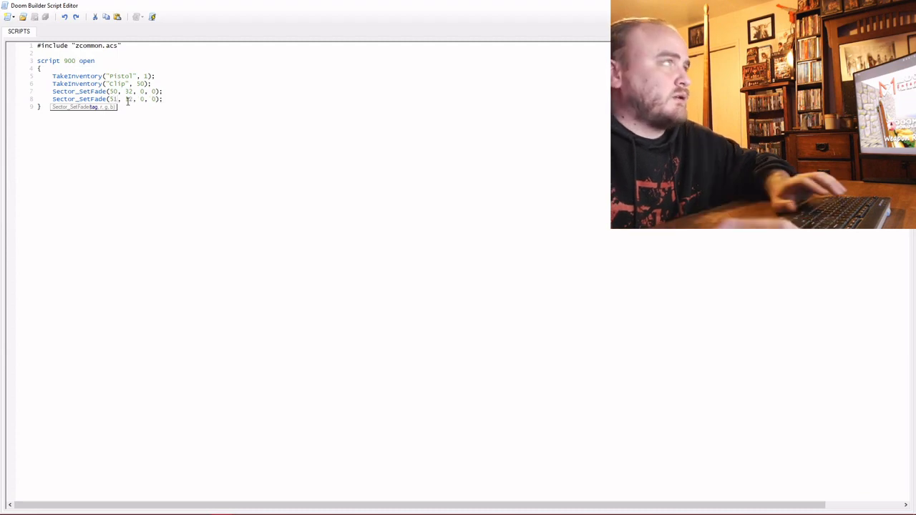
left_click(152, 17)
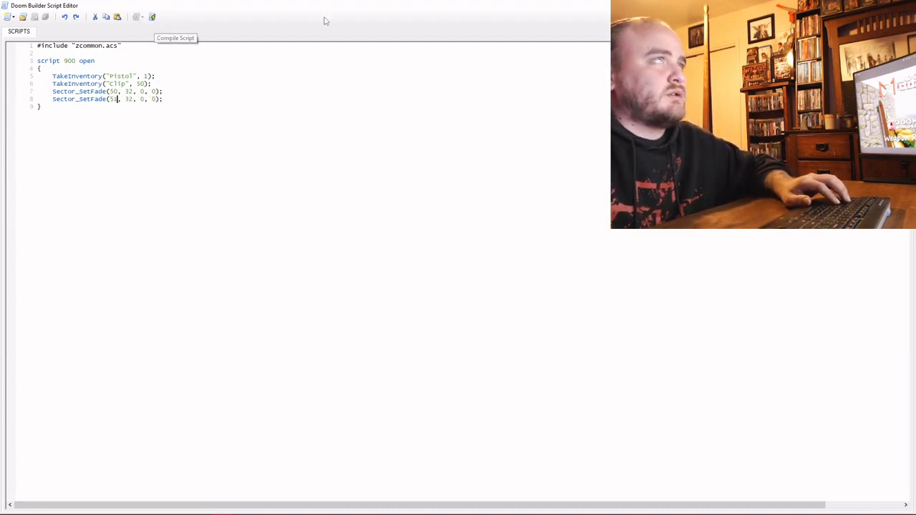
left_click(904, 6)
Set the tag to 51 for the L-shaped green walkway, its corner triangle, inner platform and west spur sectors, and clear the selection.
scroll(359, 292, "up", 1)
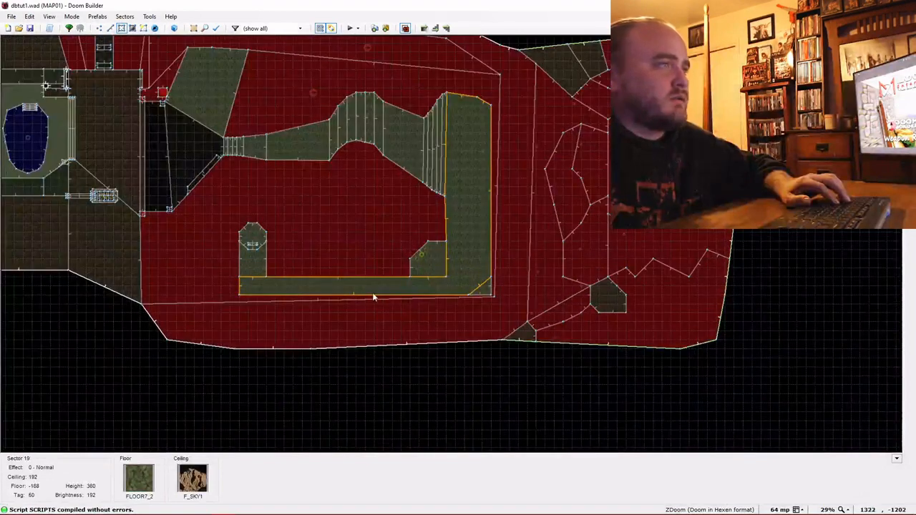
scroll(459, 309, "up", 1)
key("Up")
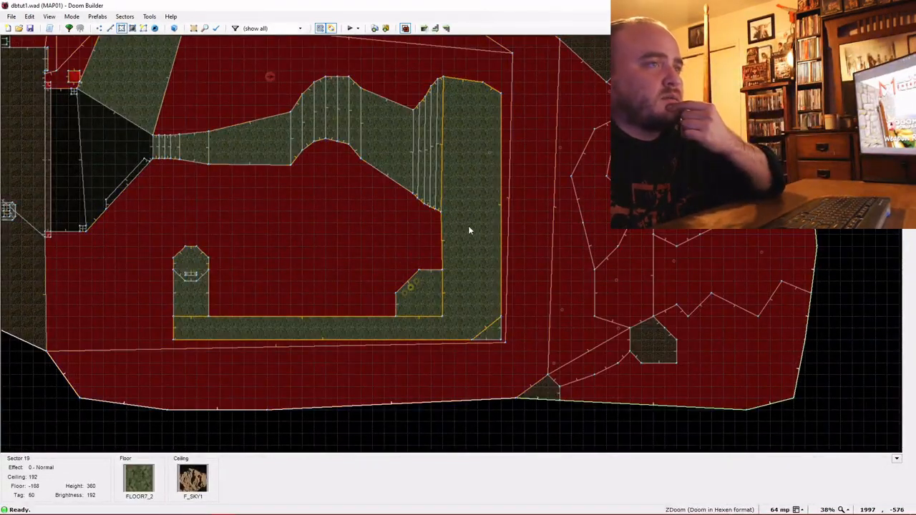
left_click(484, 327)
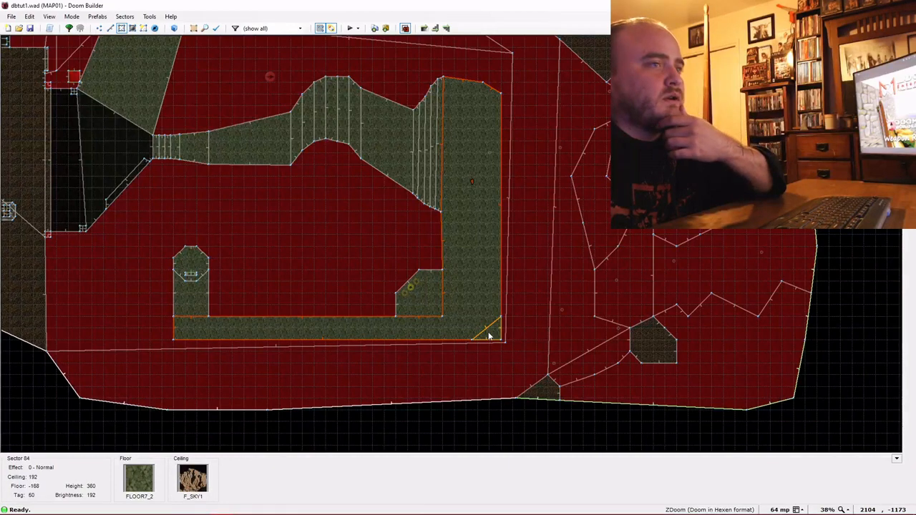
left_click(488, 335)
left_click(434, 301)
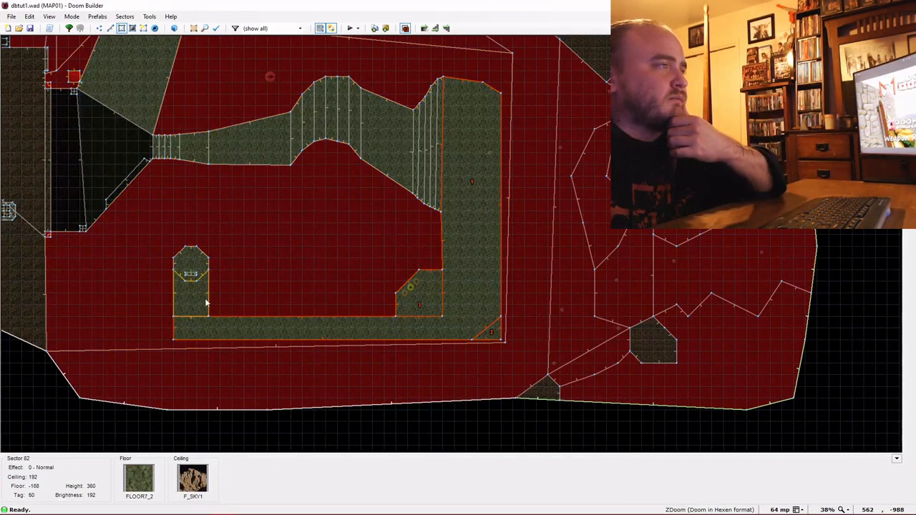
left_click(201, 293)
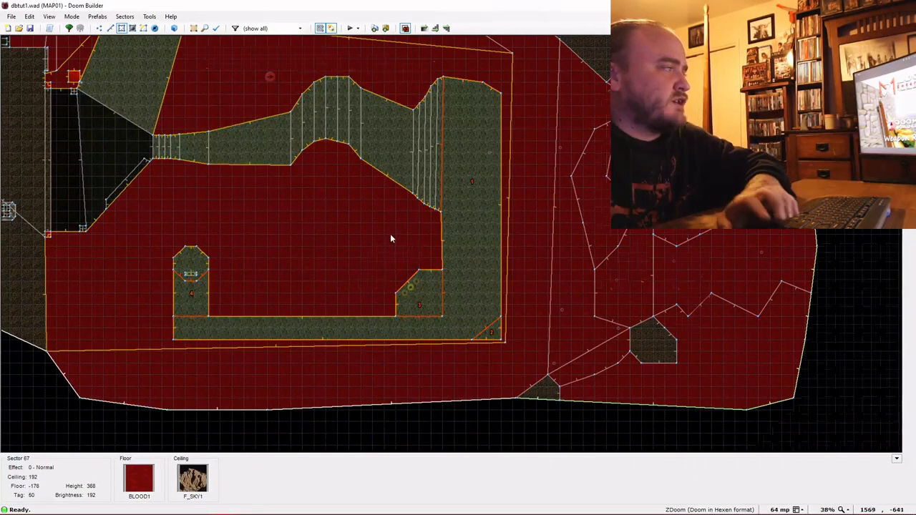
scroll(390, 233, "down", 2)
key("Down")
key("Down")
scroll(453, 299, "up", 1)
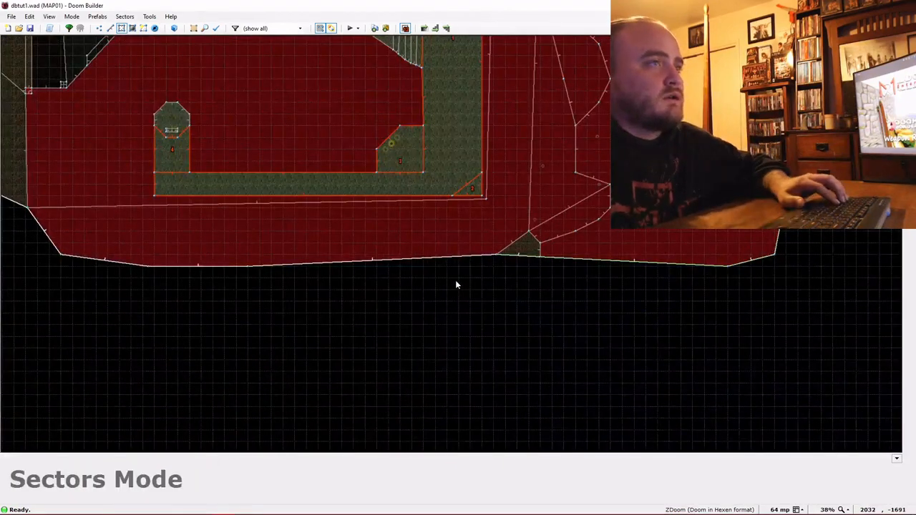
right_click(370, 190)
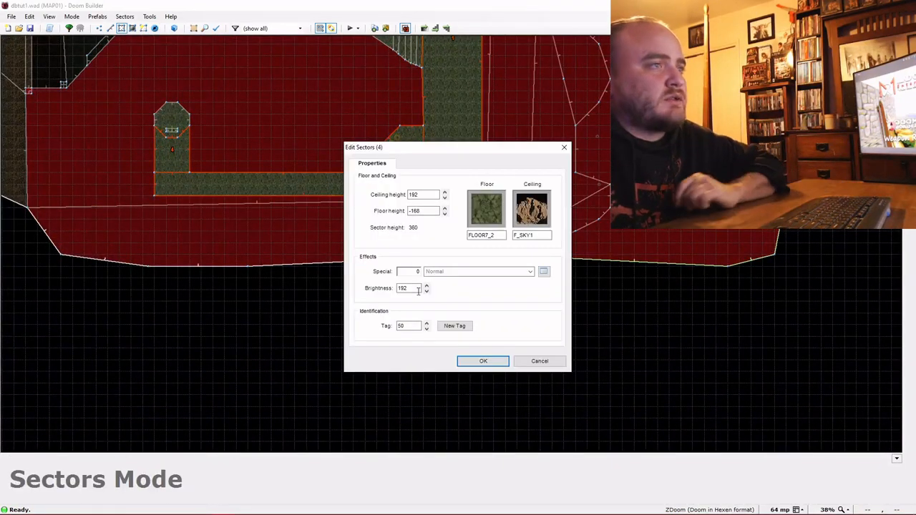
double_click(409, 326)
type("51")
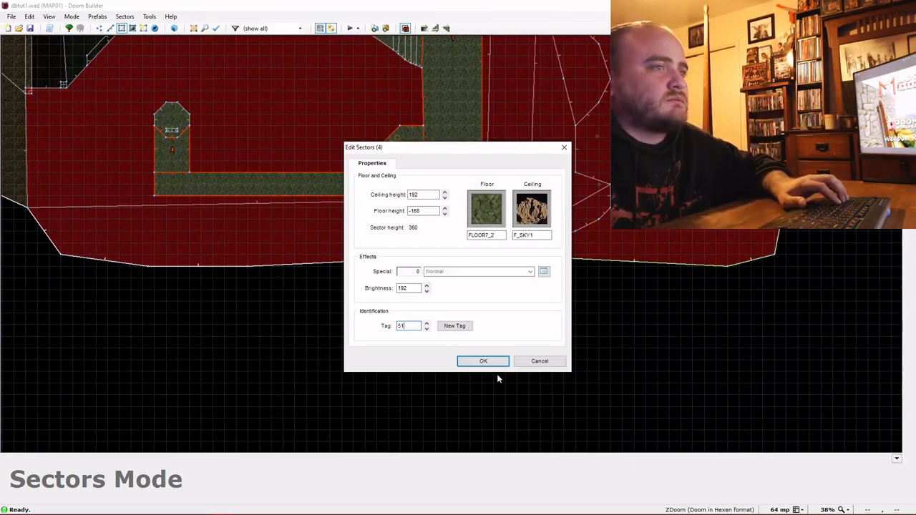
left_click(481, 362)
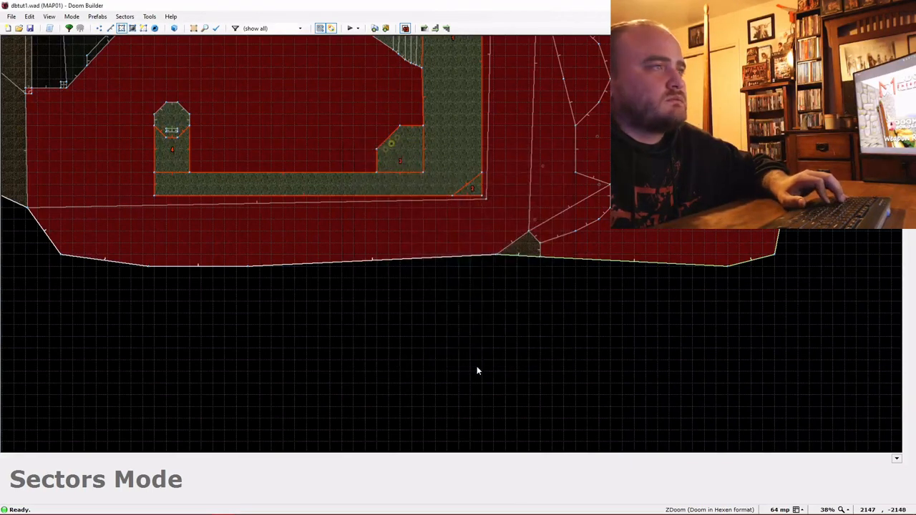
left_click(459, 312)
Draw a 64 by 64 square sector in the empty space just south of the blood area below the L-shaped walkway.
scroll(393, 297, "up", 2)
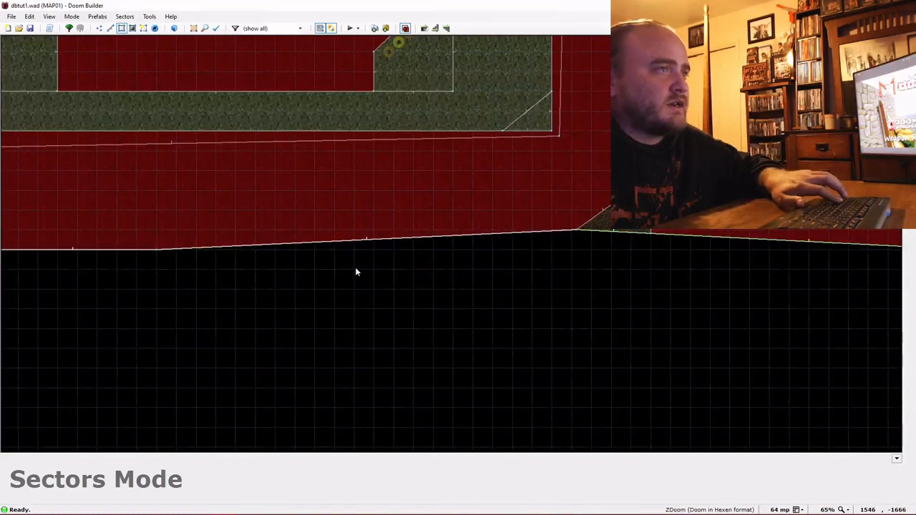
key("d")
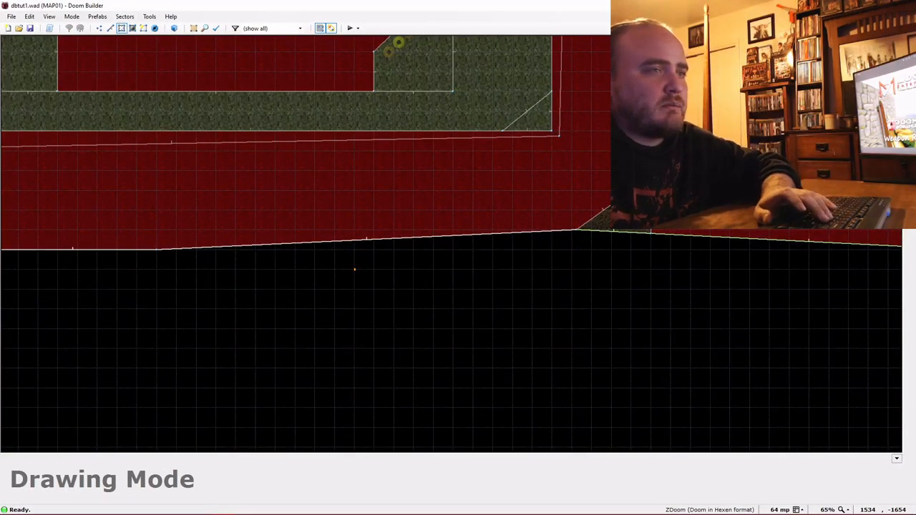
left_click(354, 269)
left_click(373, 289)
left_click(354, 288)
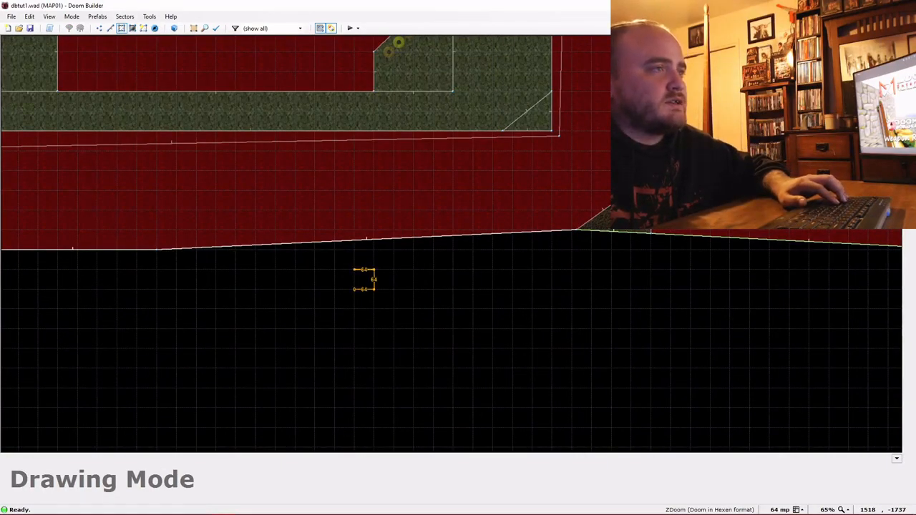
left_click(355, 269)
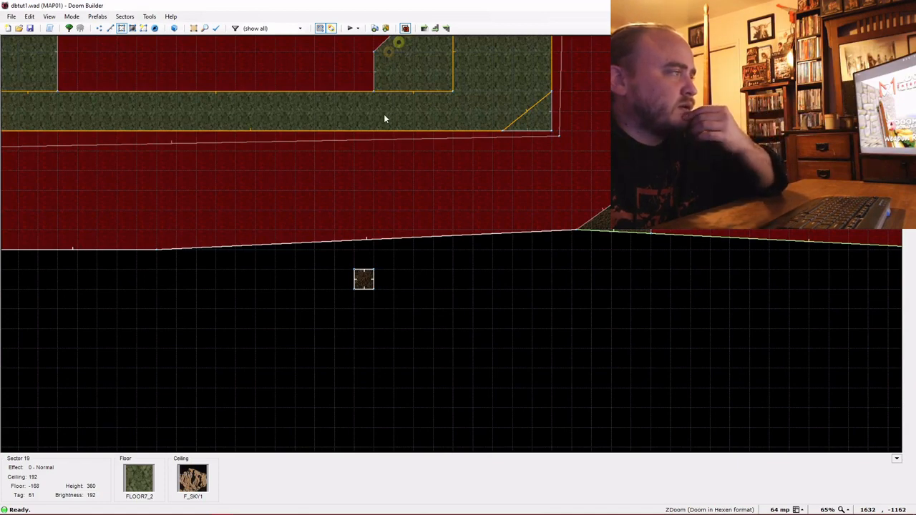
Set the small 64 by 64 square sector's ceiling height to 8 and its floor height to -8.
right_click(366, 283)
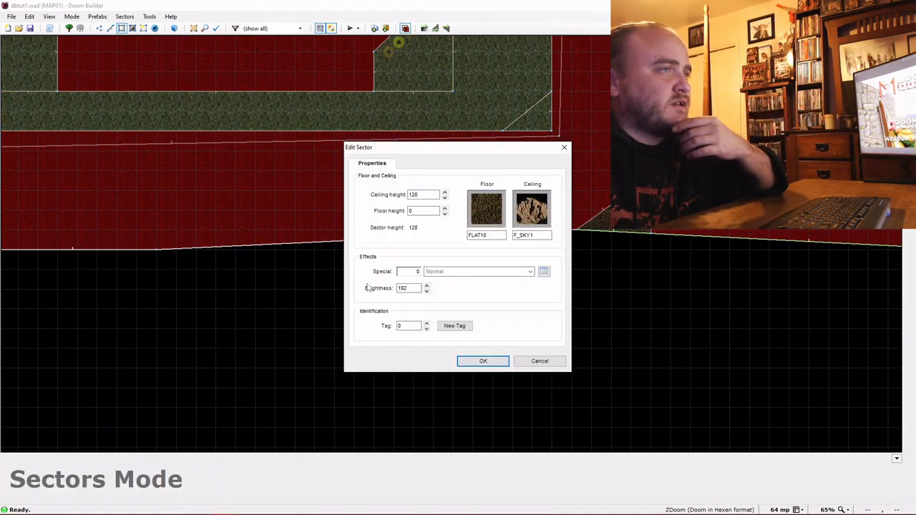
double_click(412, 211)
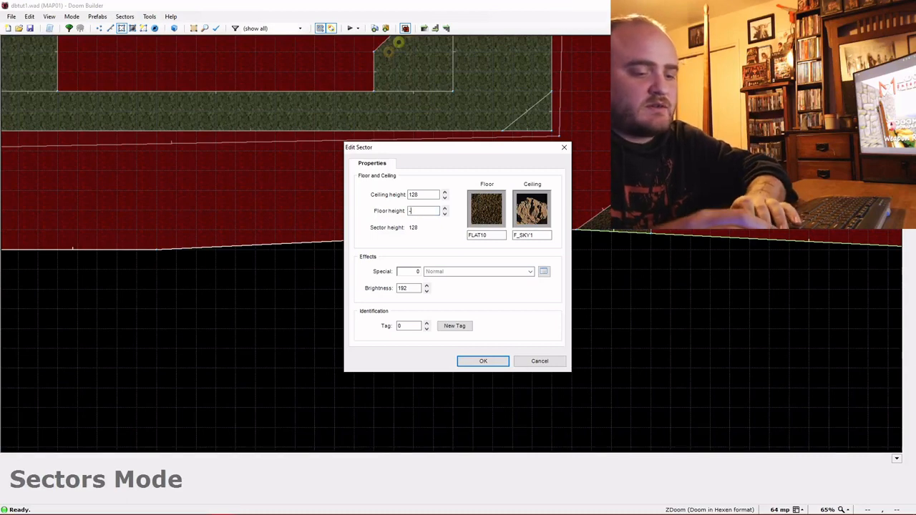
type("-16")
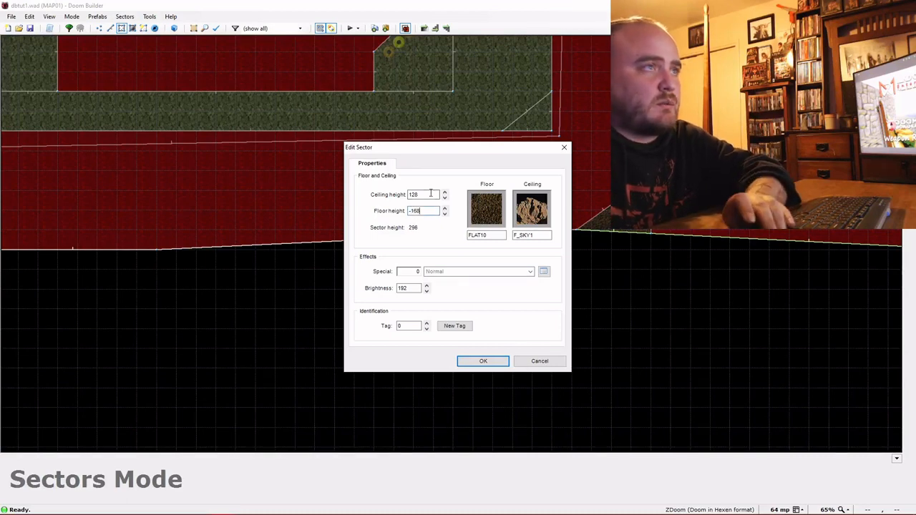
type("8")
key("Tab")
key("BackSpace")
type("-168")
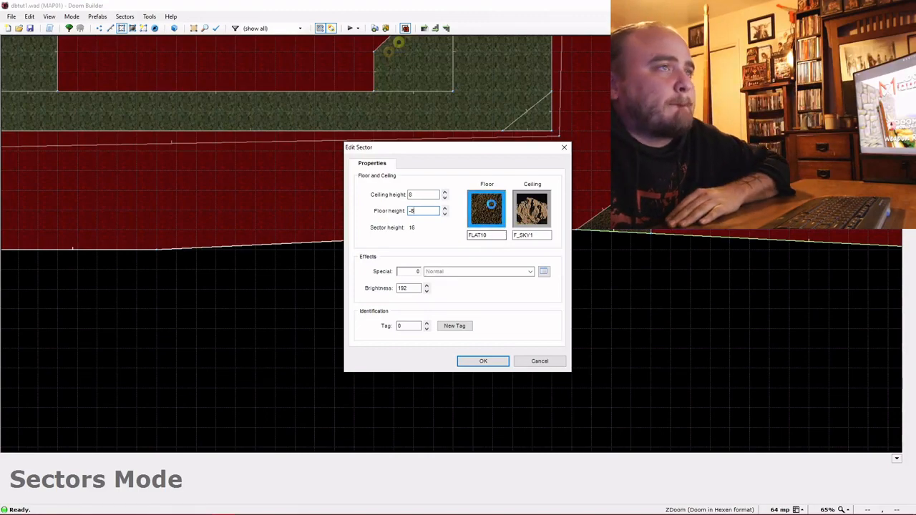
Apply the DEM1_5 flat to both the floor and ceiling of the small square sector and confirm its properties.
left_click(490, 207)
double_click(373, 201)
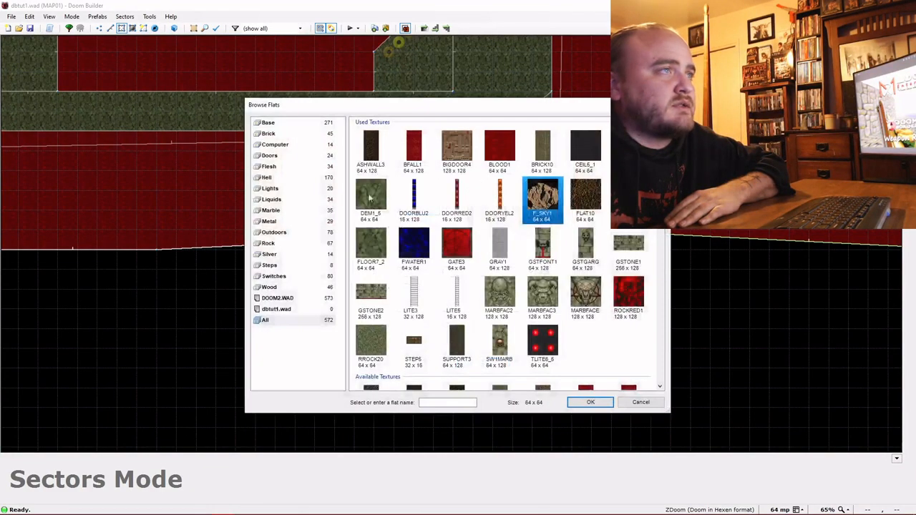
left_click(373, 201)
double_click(373, 201)
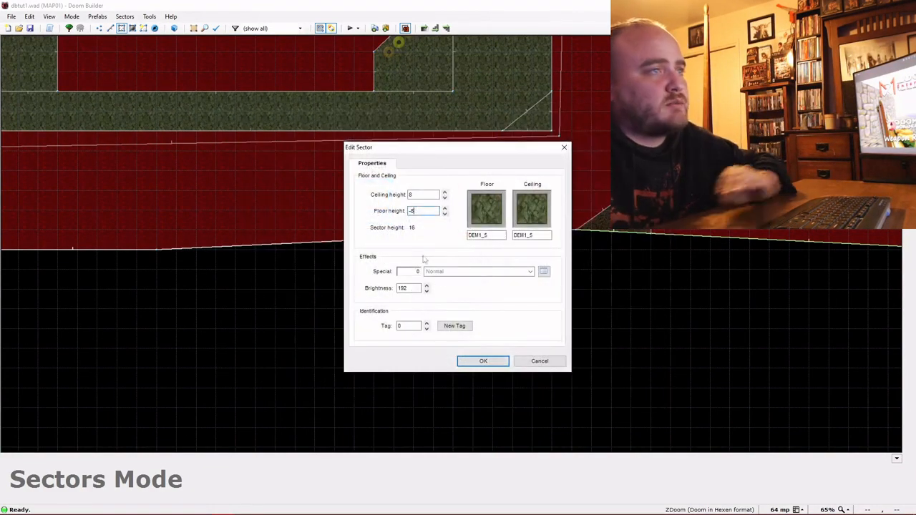
key("ctrl+a")
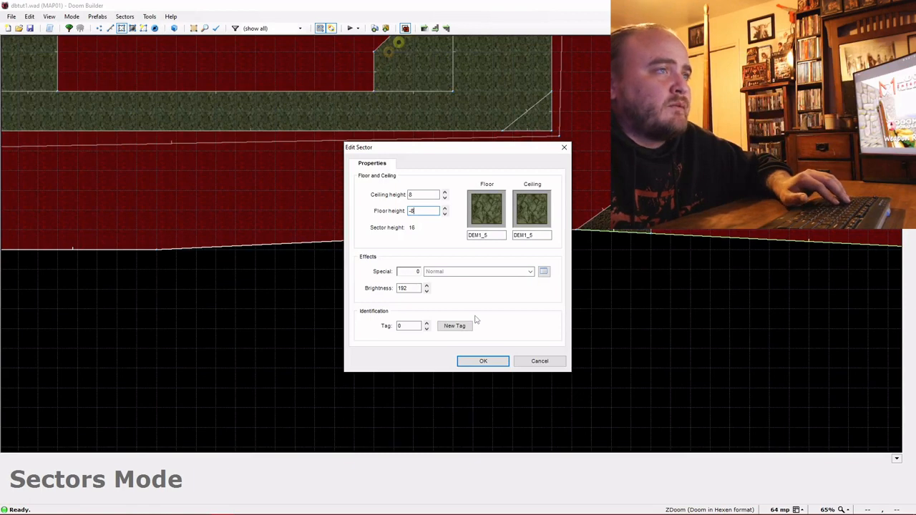
left_click(482, 359)
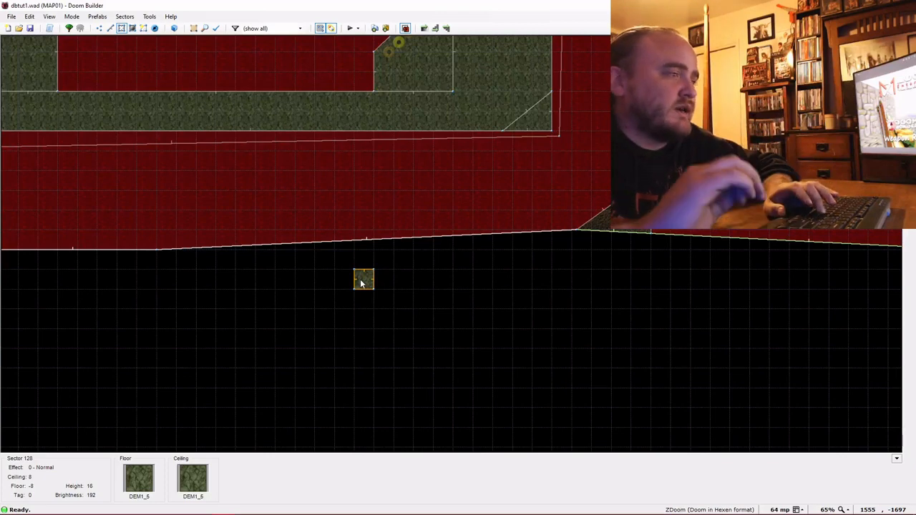
Assign the Sector 3D Floor action (160) to the north linedef of the small square sector.
key("l")
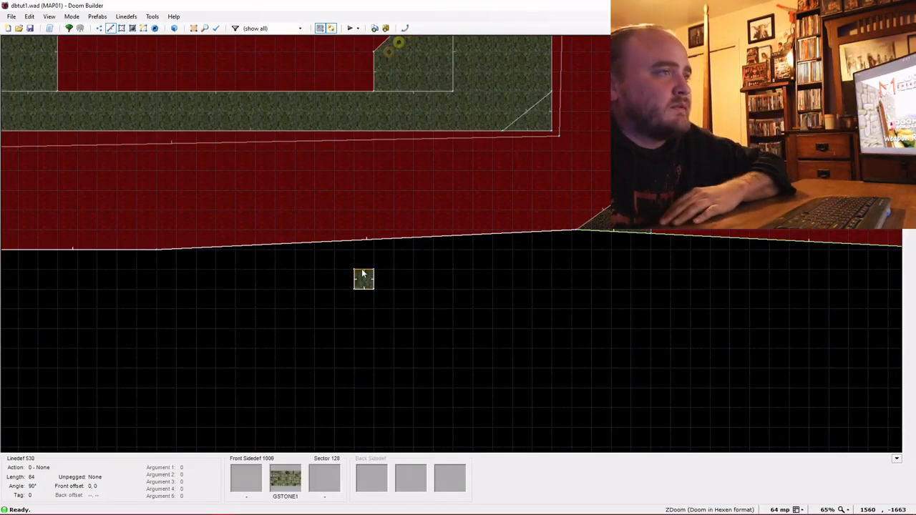
right_click(362, 271)
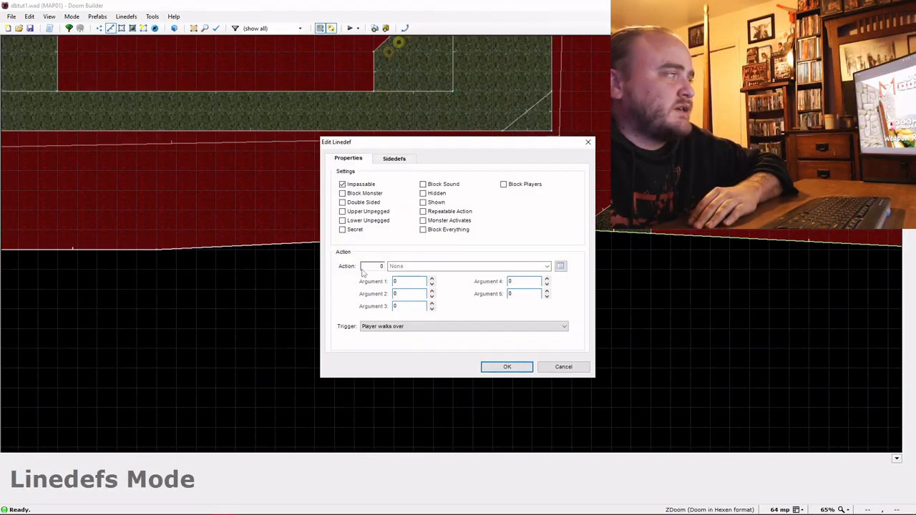
left_click(560, 267)
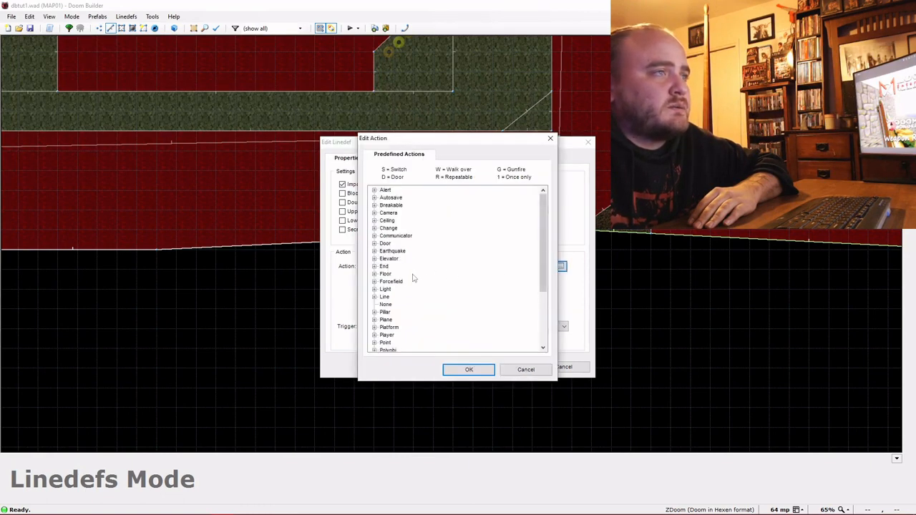
scroll(384, 309, "down", 1)
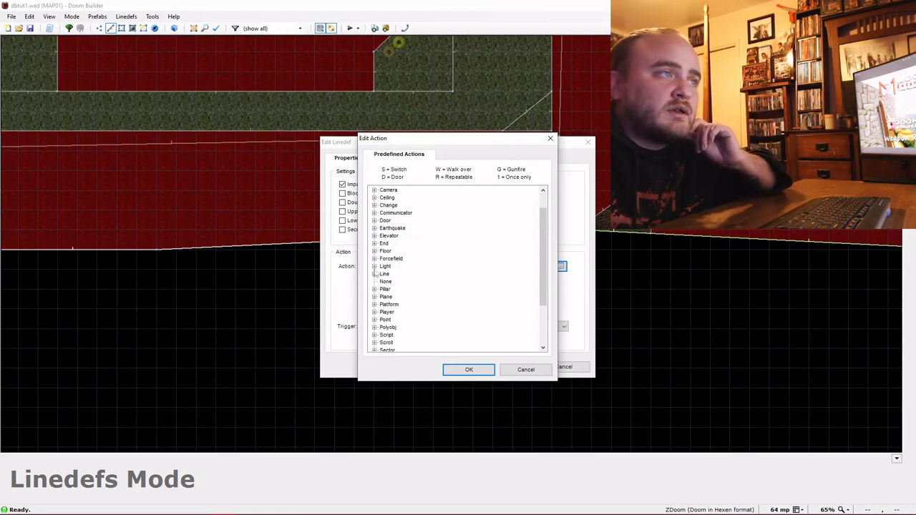
scroll(377, 322, "down", 2)
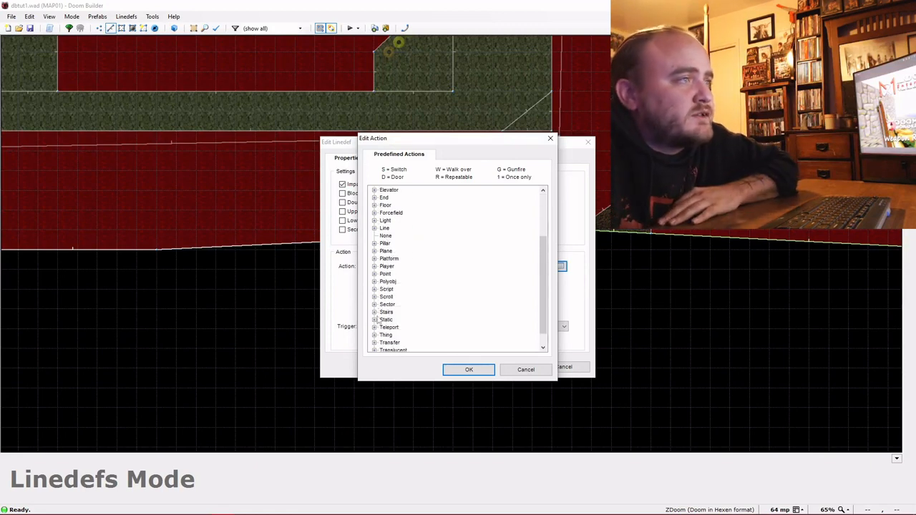
left_click(374, 304)
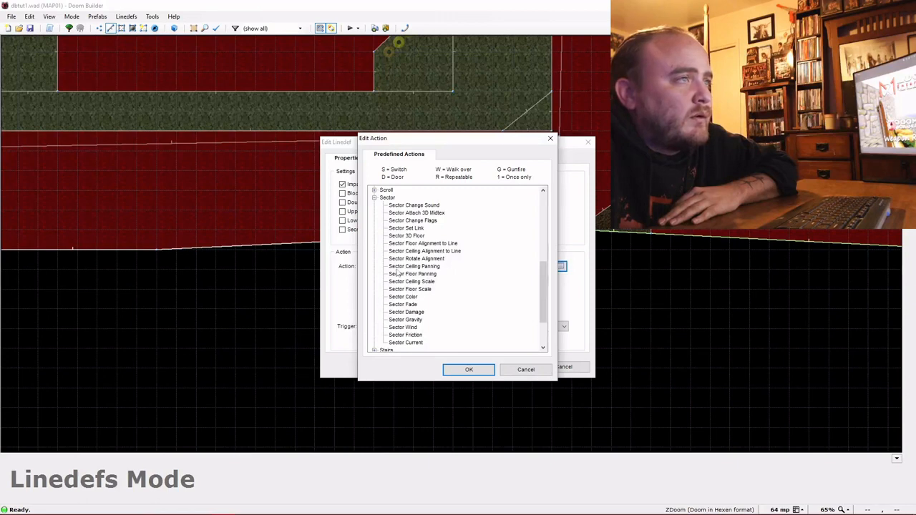
left_click(406, 236)
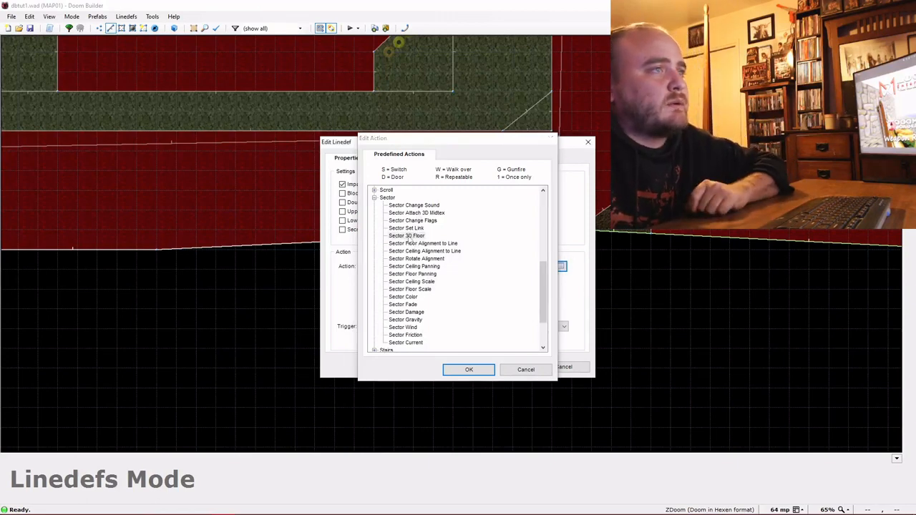
double_click(406, 236)
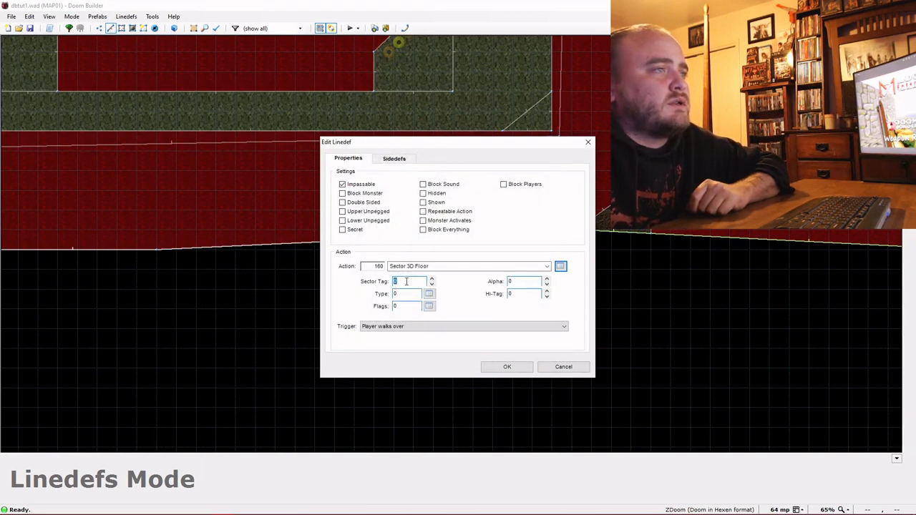
Set the 3D floor action's sector tag to 51, type to Solid and alpha to 255, and apply the linedef properties.
type("5")
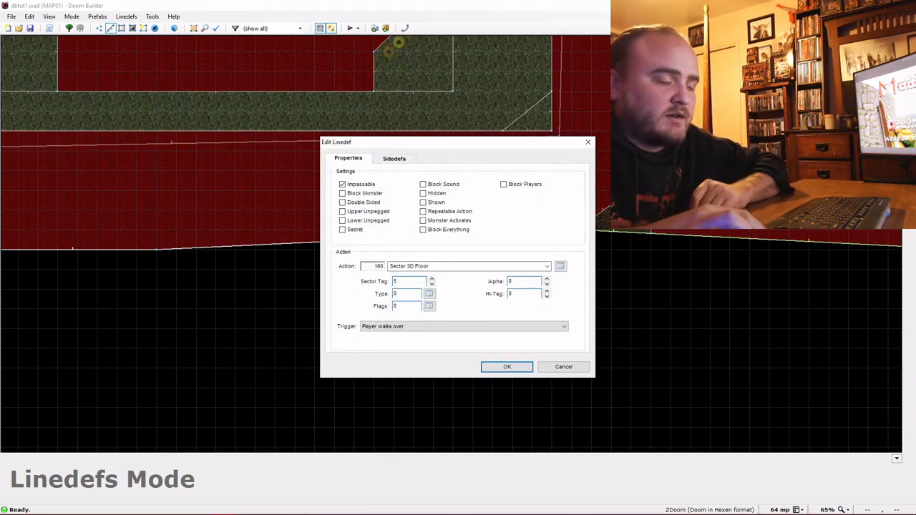
type("1")
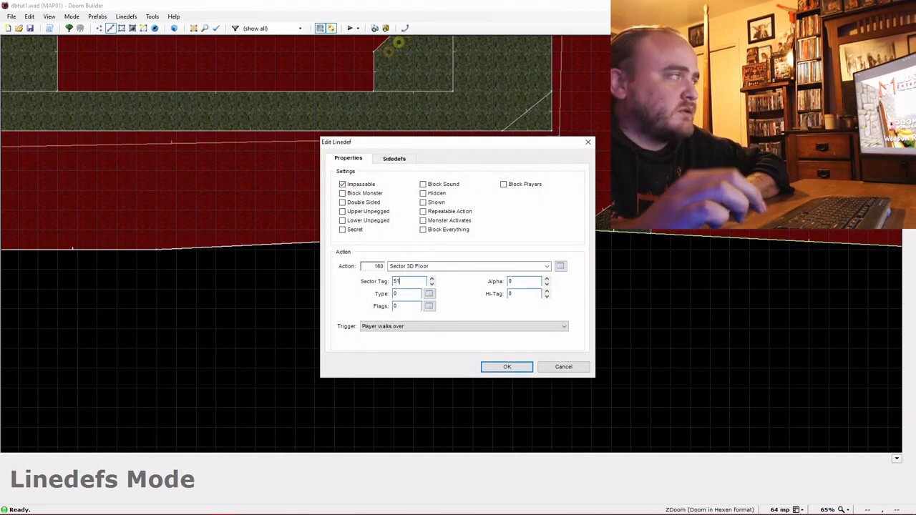
left_click(430, 294)
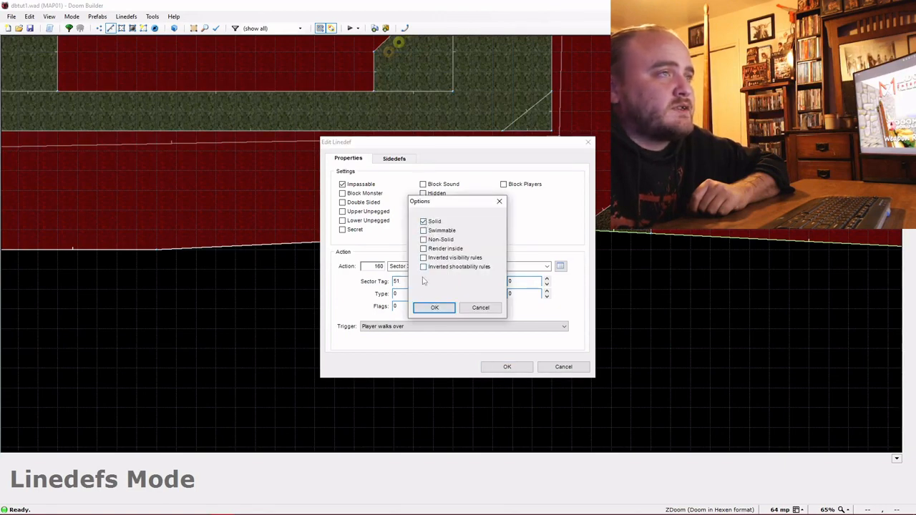
left_click(429, 307)
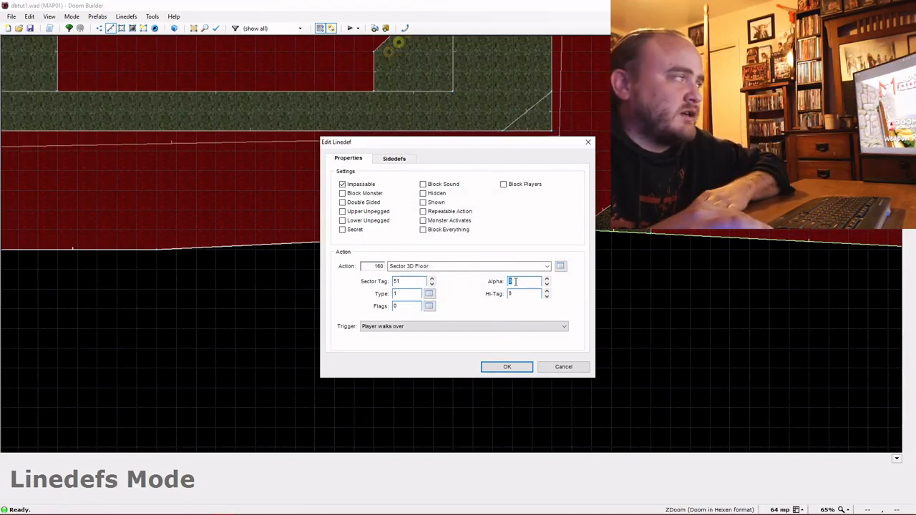
type("55")
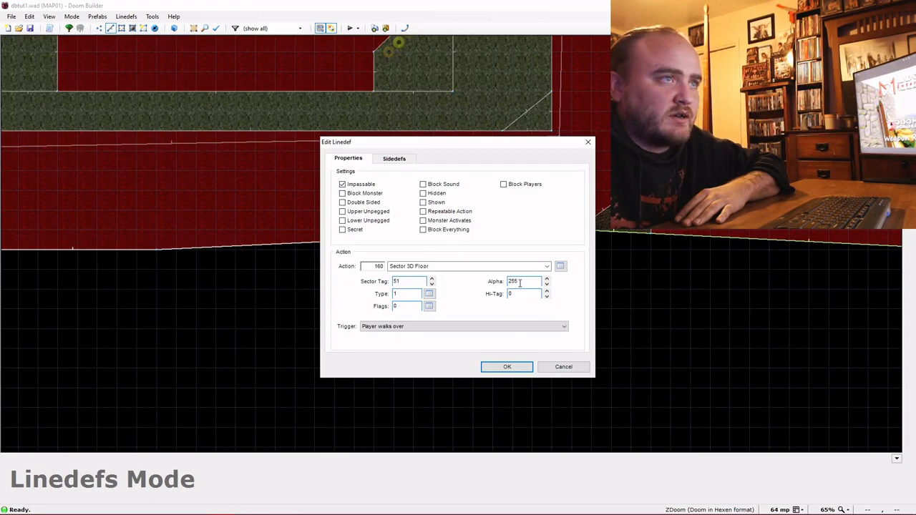
left_click(507, 367)
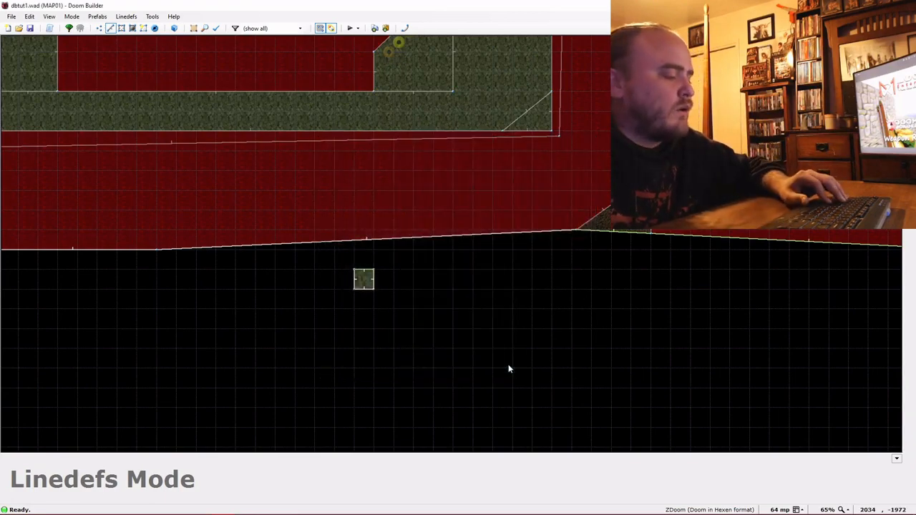
Test-play the map, walk through the blood area to examine the 3D floor above the tag 51 walkway, and quit the game.
scroll(508, 369, "down", 5)
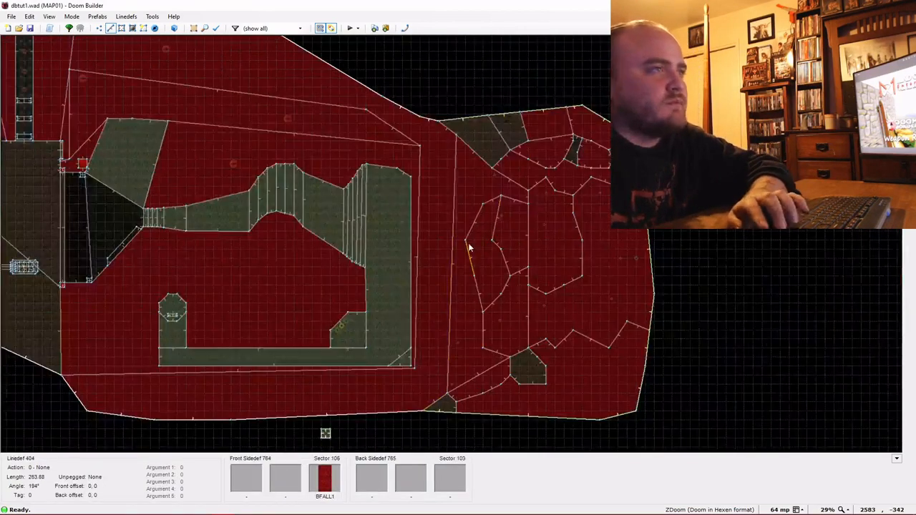
left_click(351, 28)
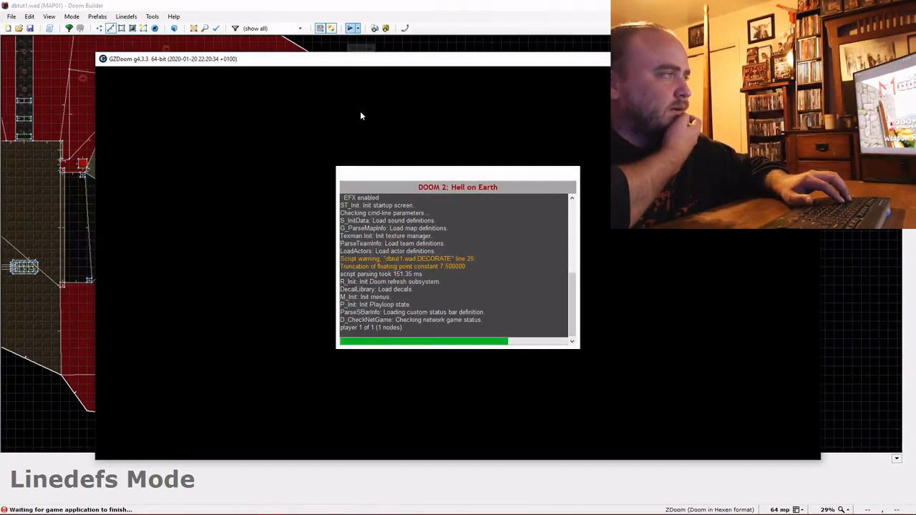
key("w")
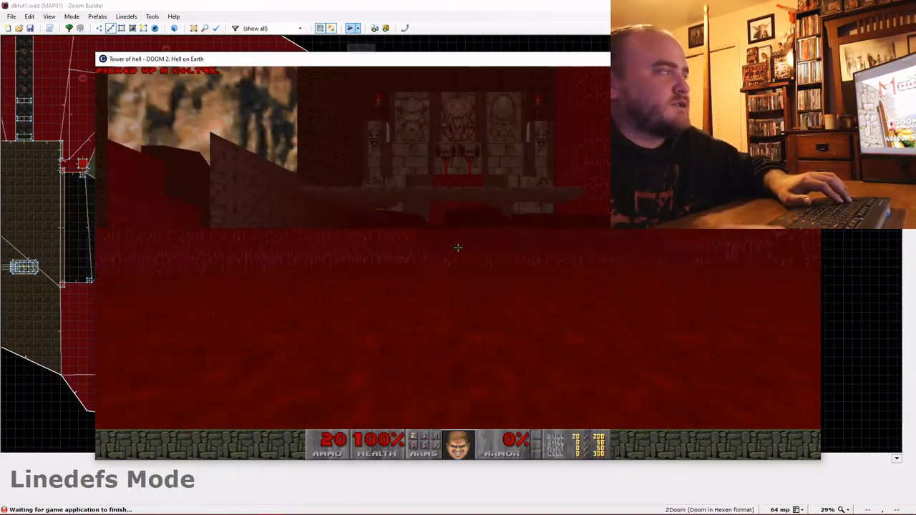
key("w")
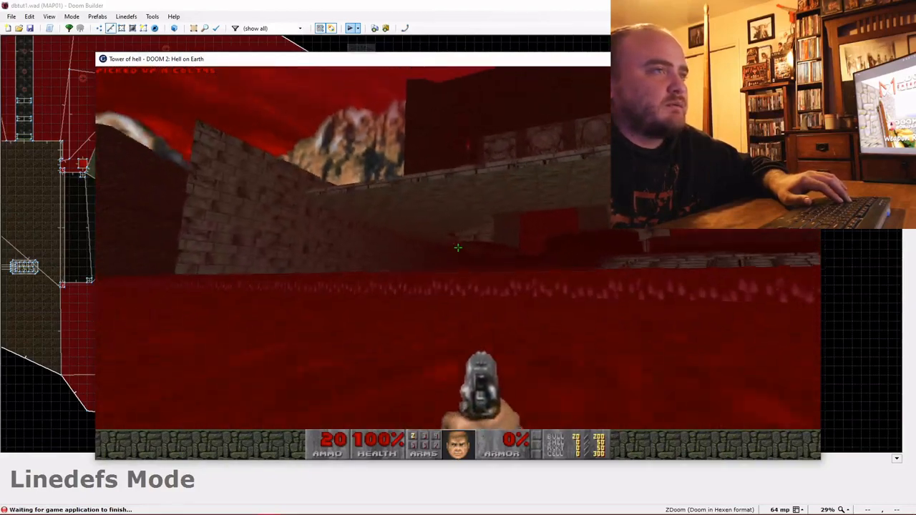
key("w")
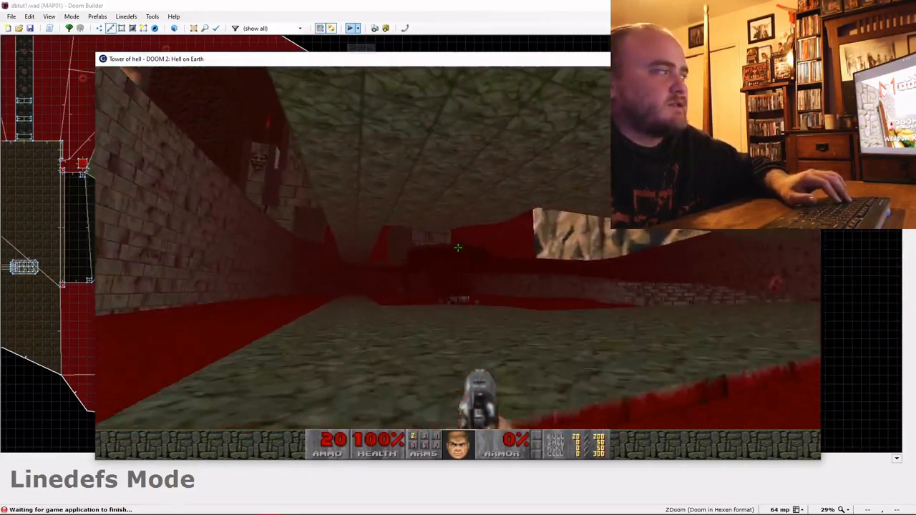
key("w")
key("w")
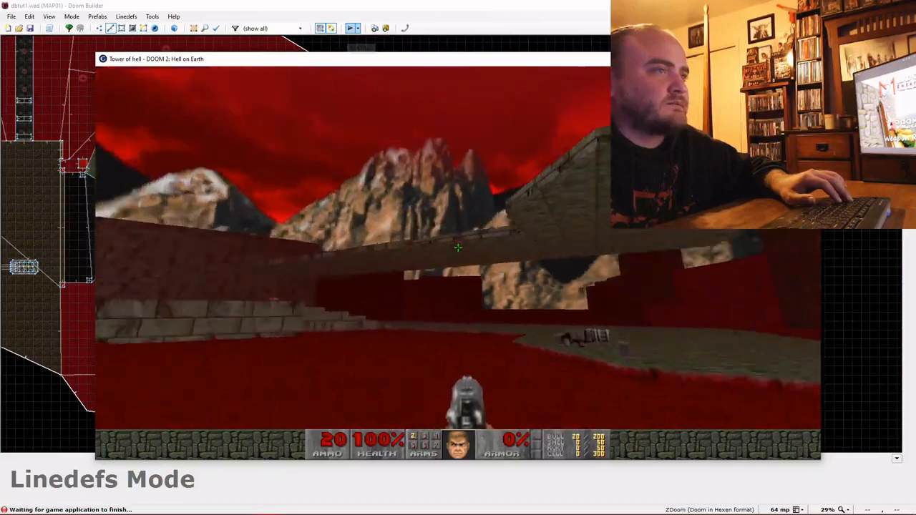
key("w")
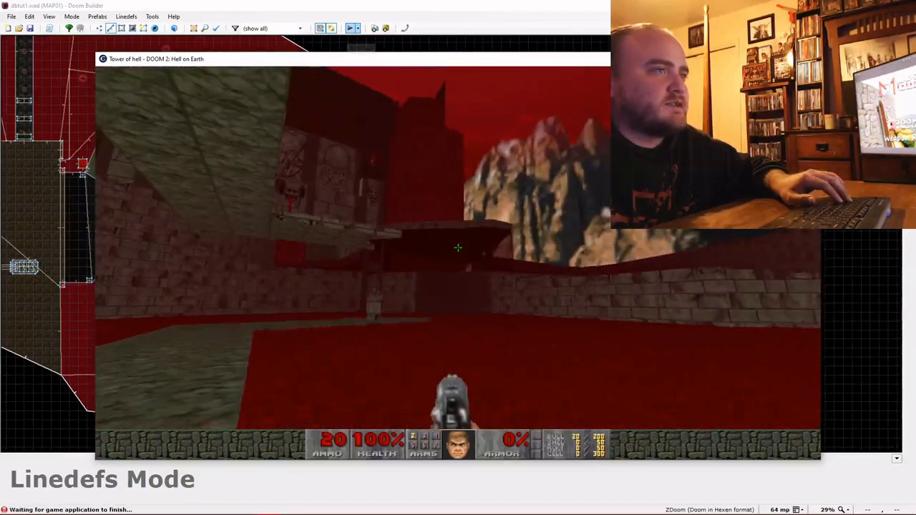
key("w")
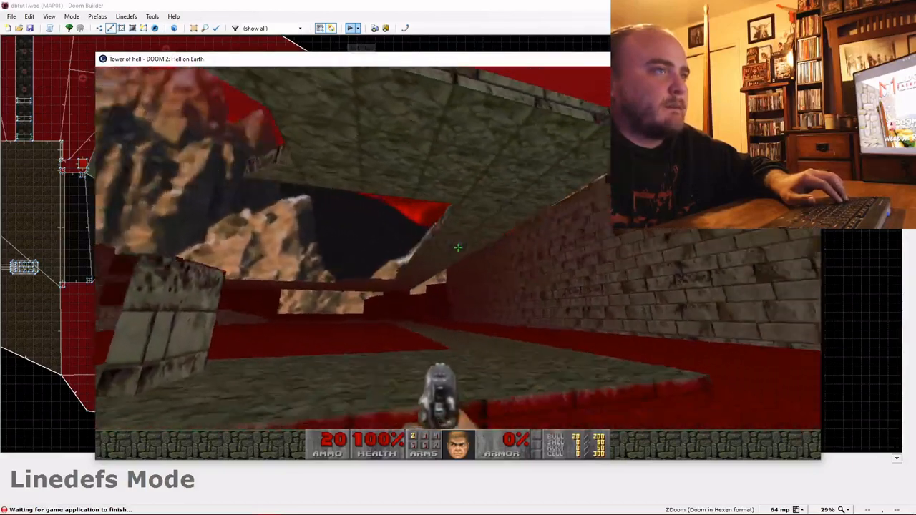
key("w")
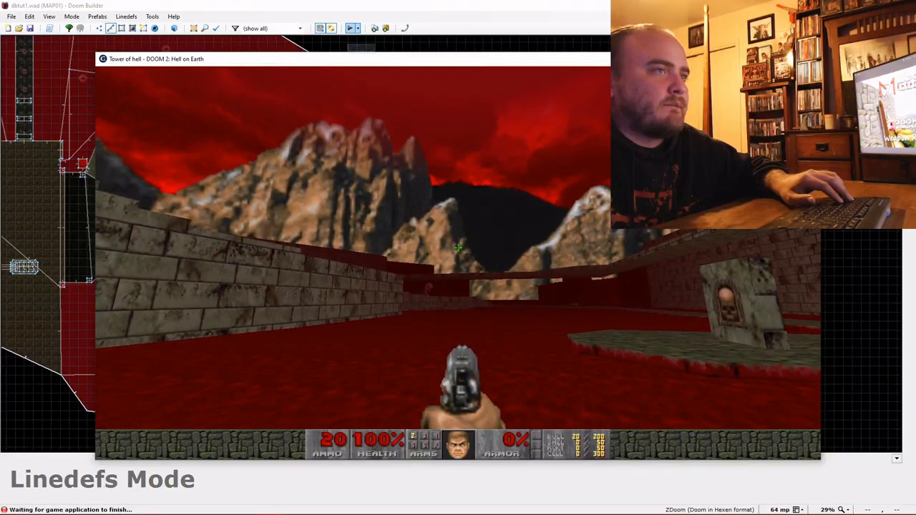
key("Escape")
key("Return")
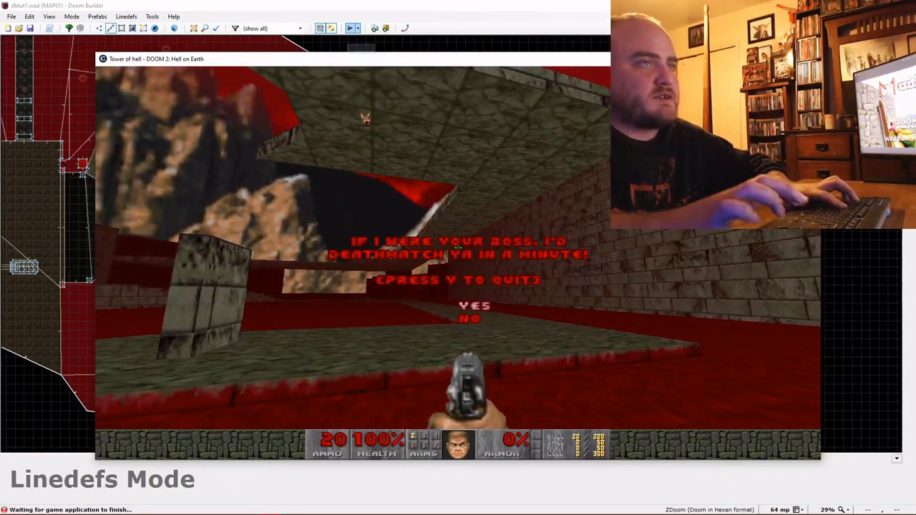
key("y")
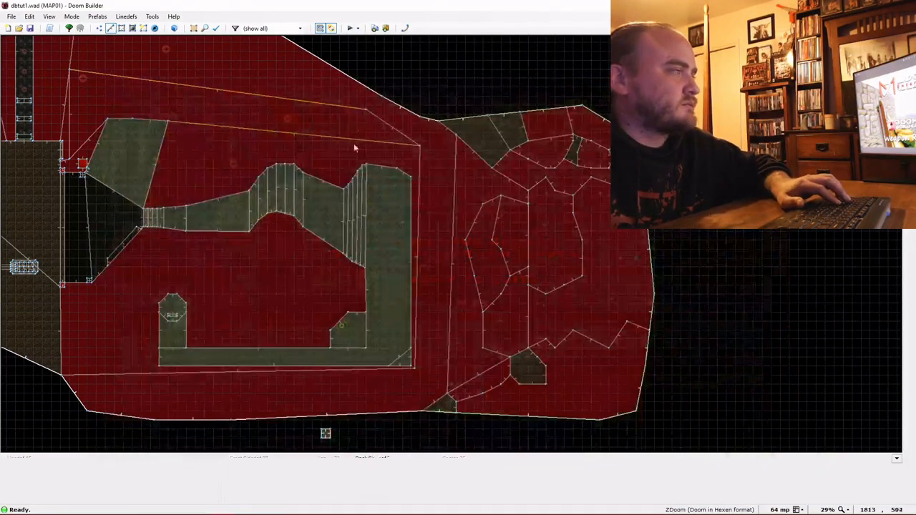
Set the small square control sector's ceiling height to 40 and raise its floor height.
right_click(325, 436)
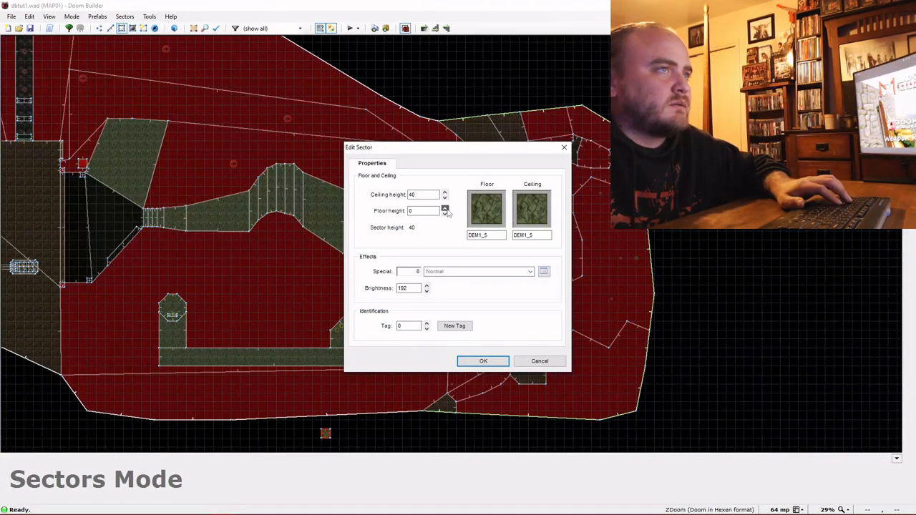
left_click(490, 365)
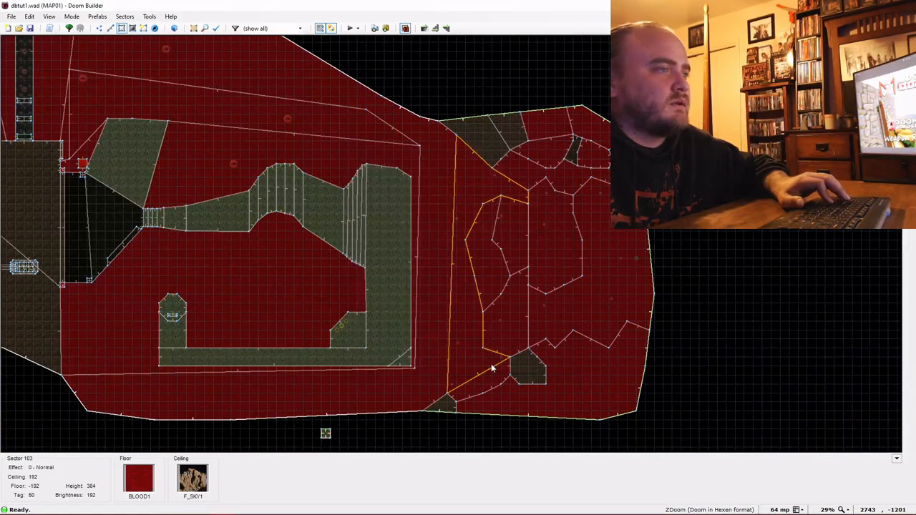
Test-play the map, walk through the blood area beneath the 3D floor to examine its new height, and quit the game.
key("F9")
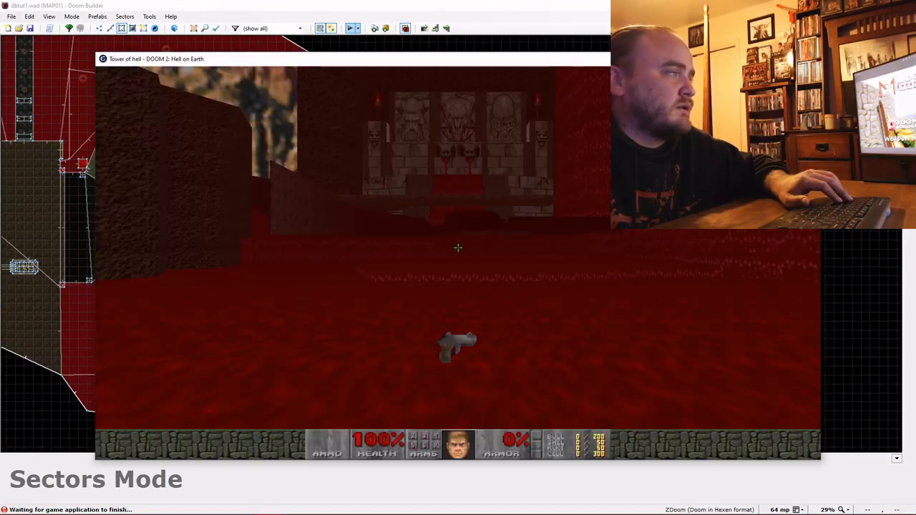
key("w")
key("w")
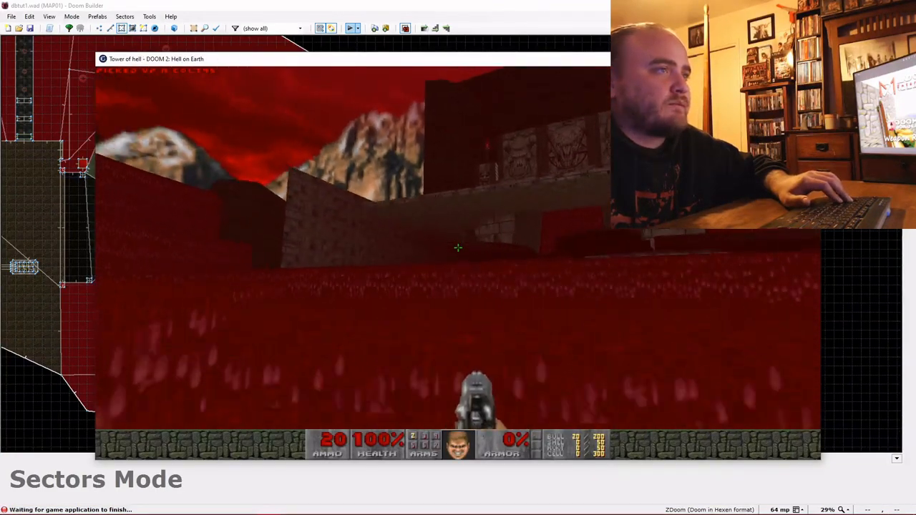
key("w")
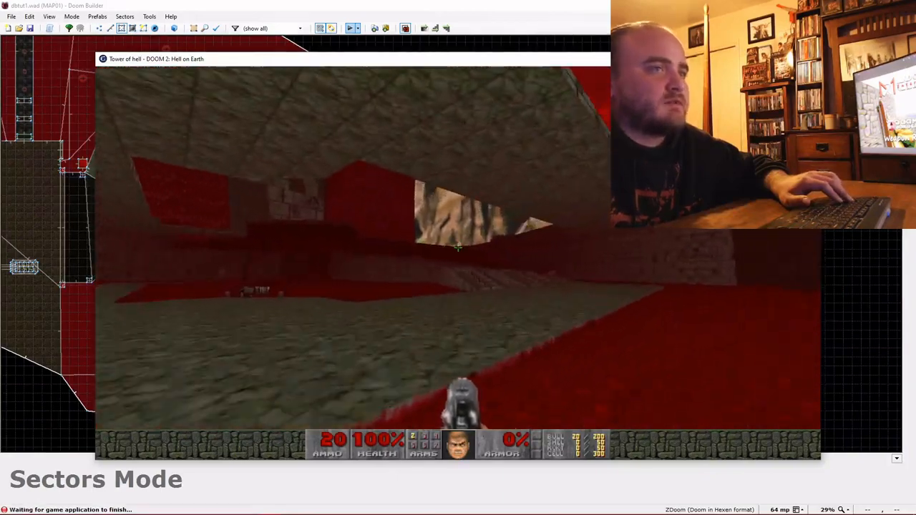
key("w")
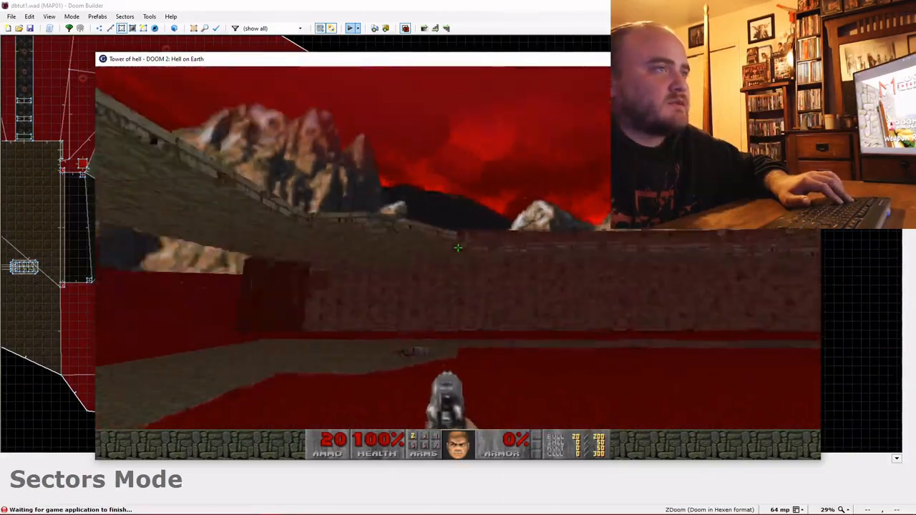
key("w")
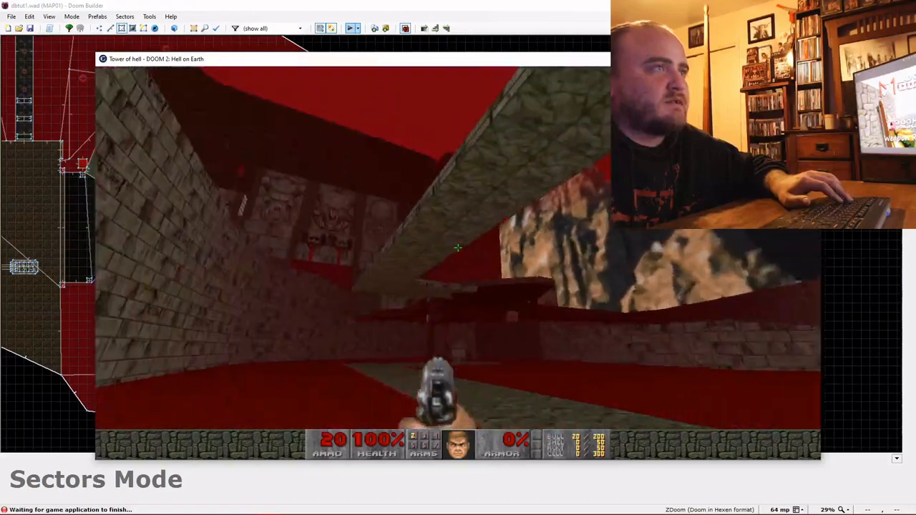
key("w")
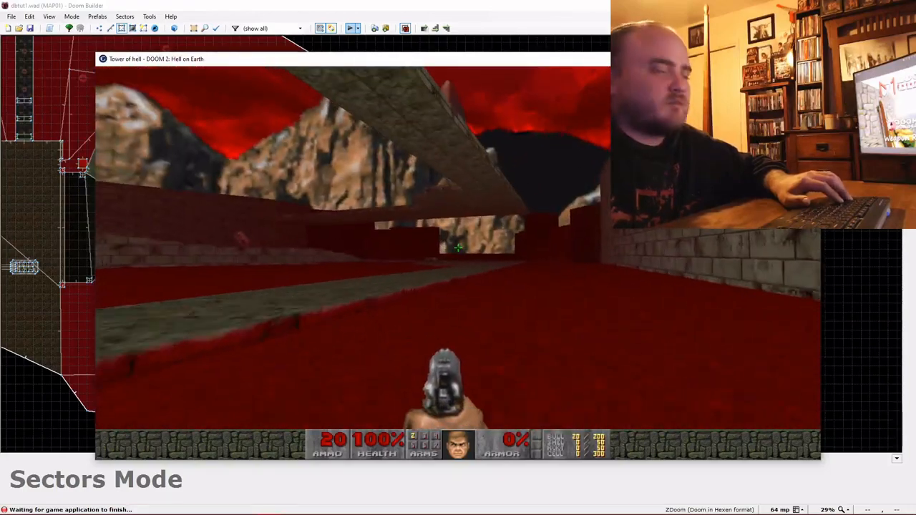
key("w")
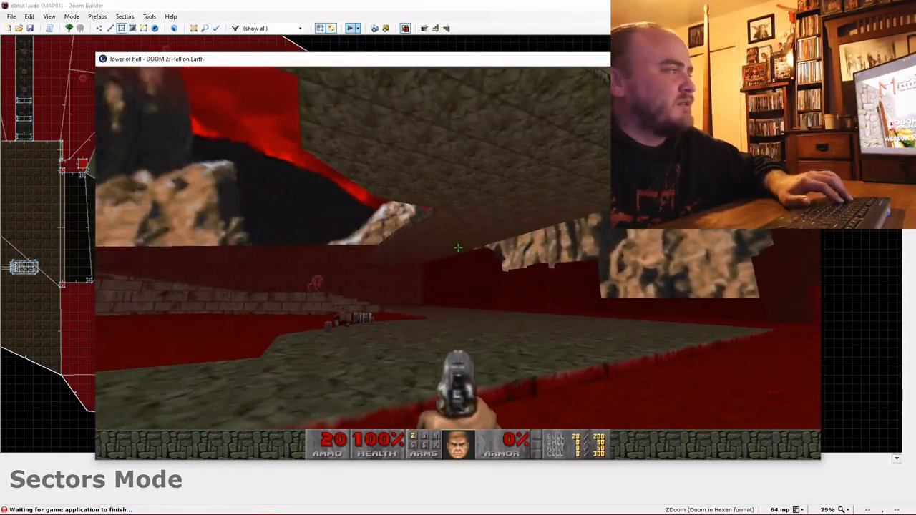
key("Escape")
key("Up")
key("Return")
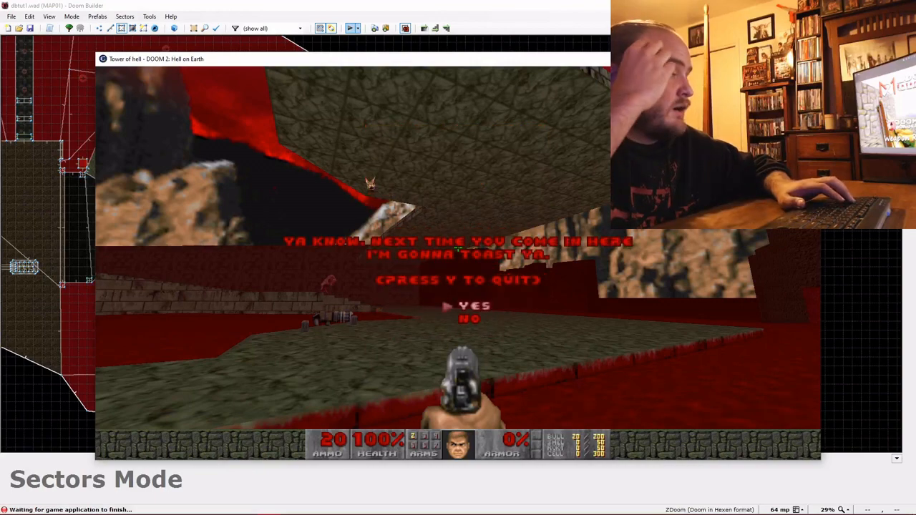
key("y")
Move the tag 51 walkway's outer corner vertex inward, refine the grid to 16 mp, and inspect the reshaped corner in 3D.
key("v")
scroll(390, 343, "up", 9)
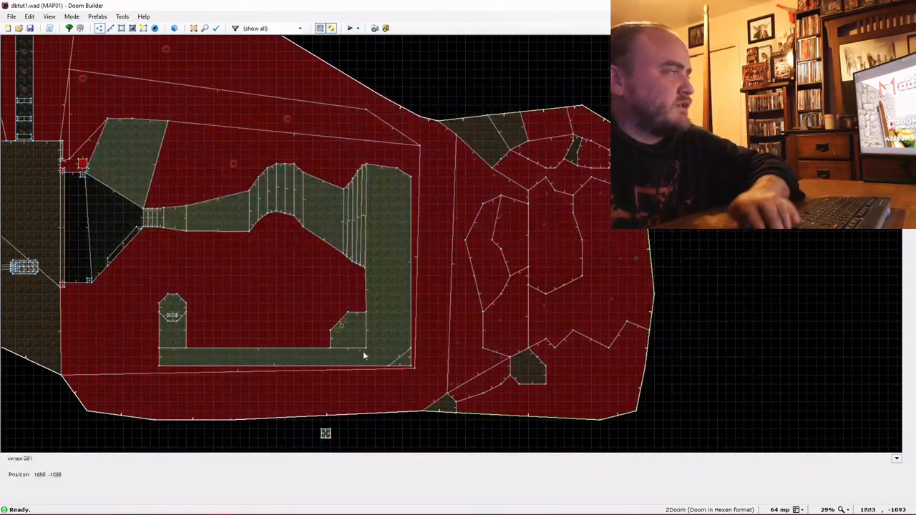
scroll(390, 344, "up", 3)
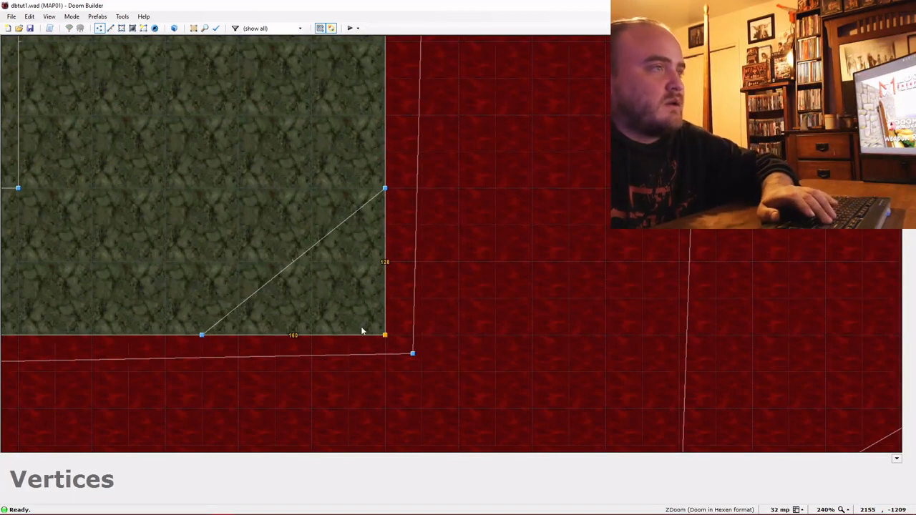
left_click_drag(361, 330, 334, 309)
key("[")
scroll(349, 275, "down", 1)
key("q")
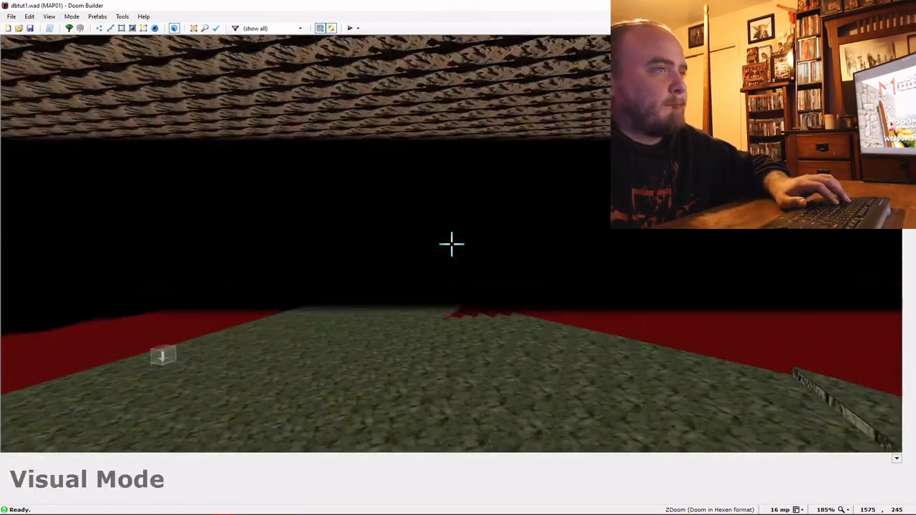
key("e")
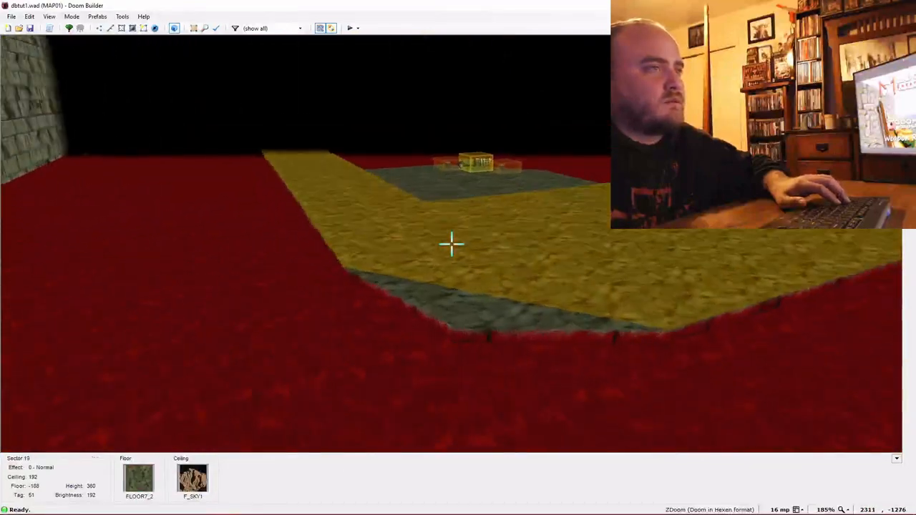
key("q")
key("d")
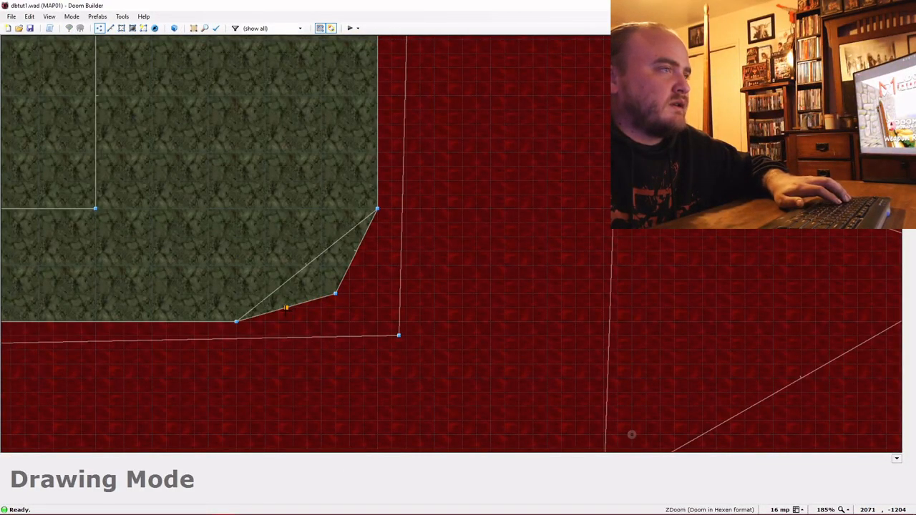
key("q")
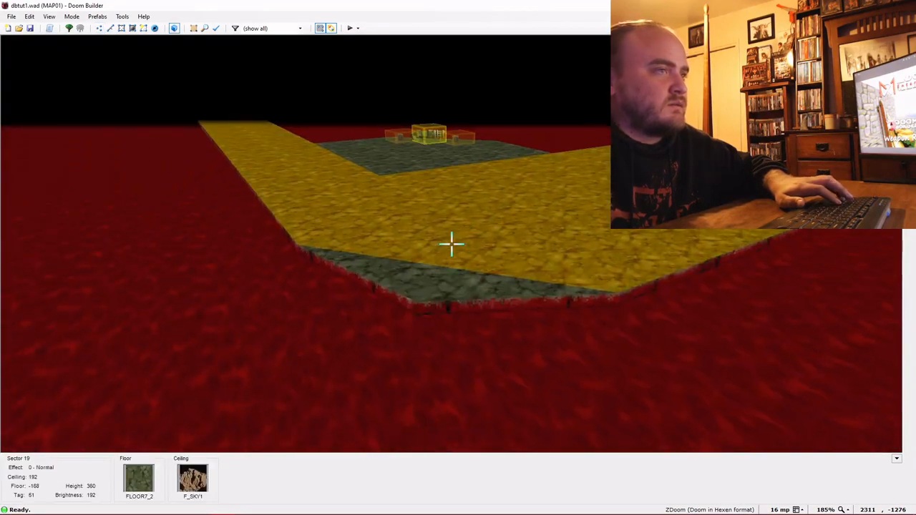
key("q")
Raise the floor height of the small corner sector at the walkway's bend to turn it into a tall pillar.
key("v")
scroll(310, 319, "down", 6)
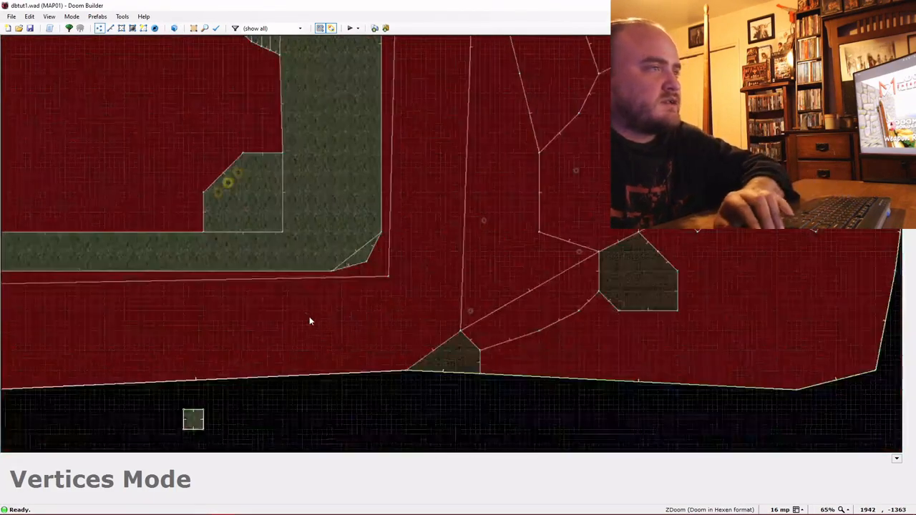
key("s")
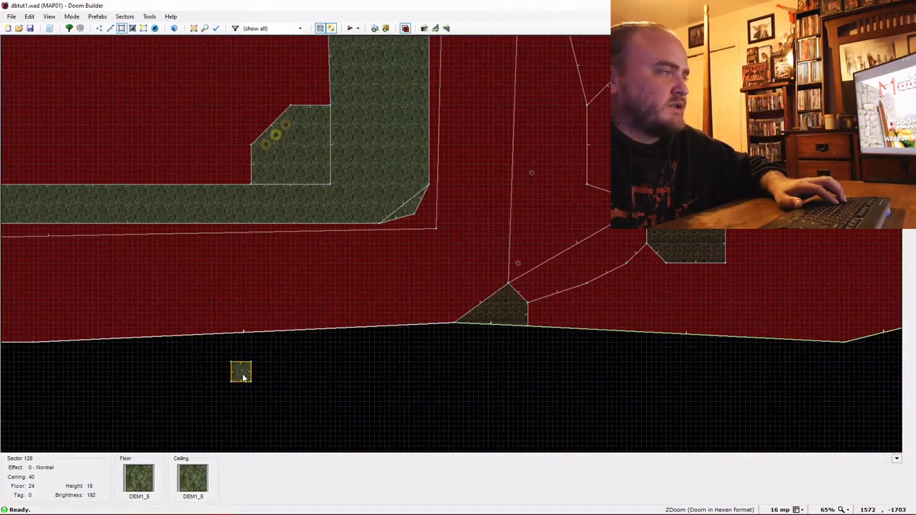
right_click(411, 209)
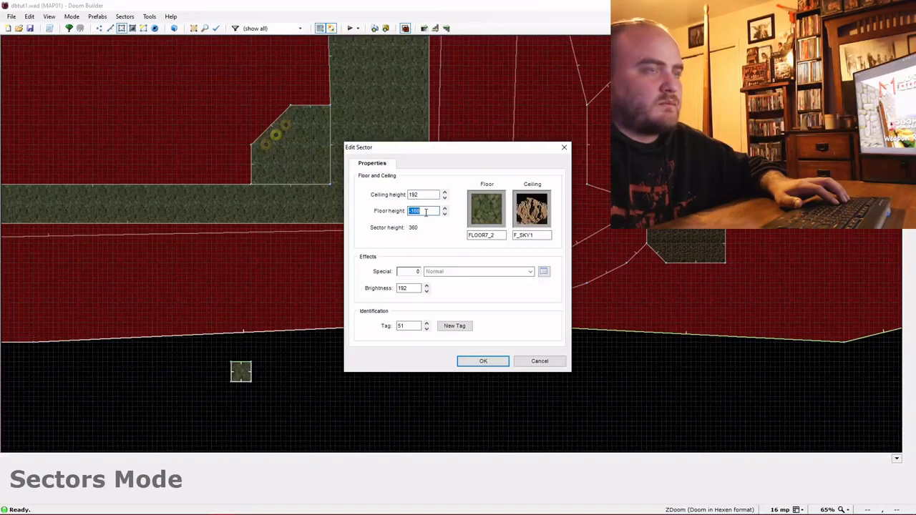
key("Return")
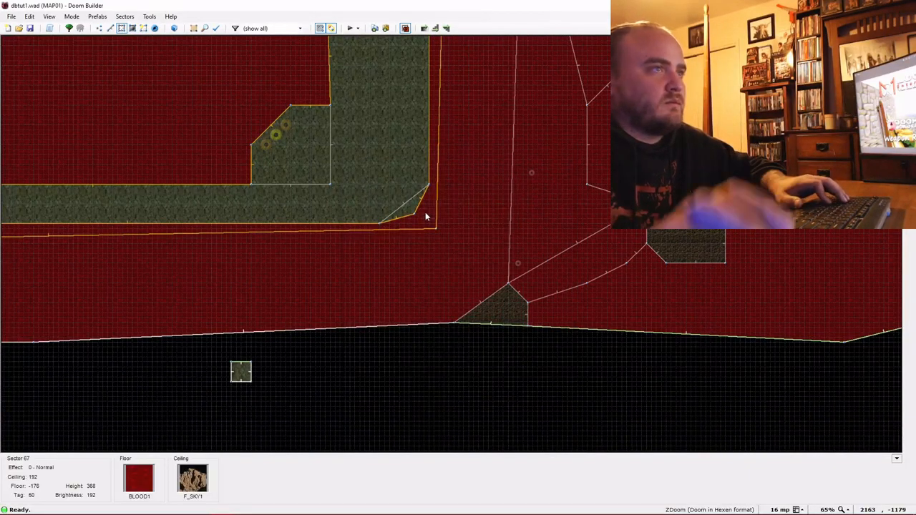
Replace the GSTONE2 lower texture on one outer face of the corner pillar with SUPPORT3.
key("w")
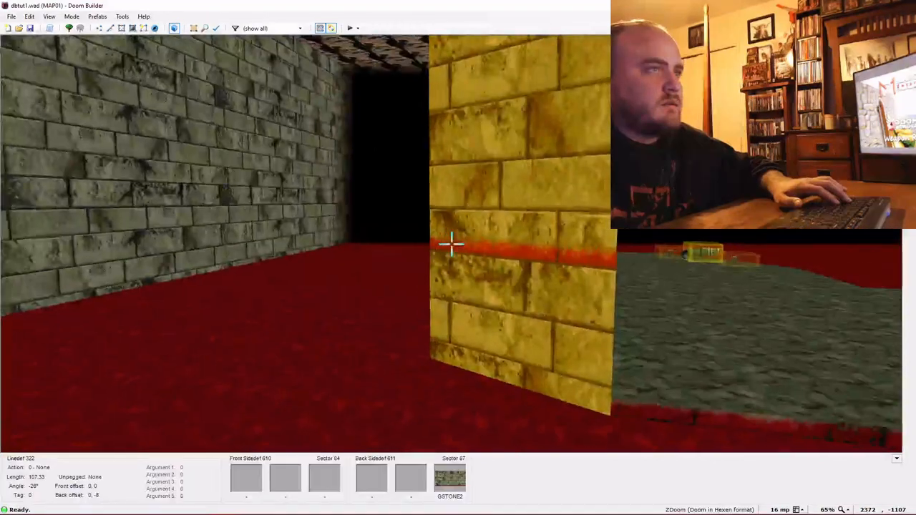
right_click(451, 243)
left_click(394, 158)
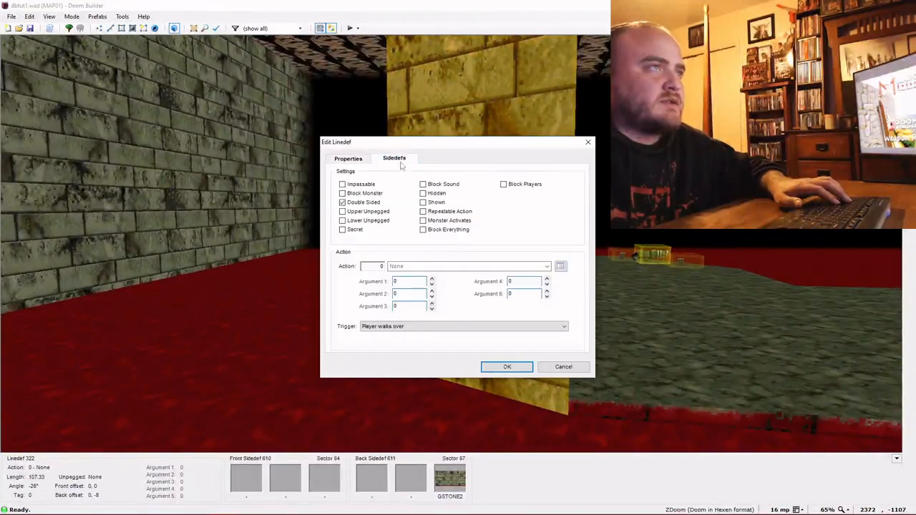
left_click(558, 295)
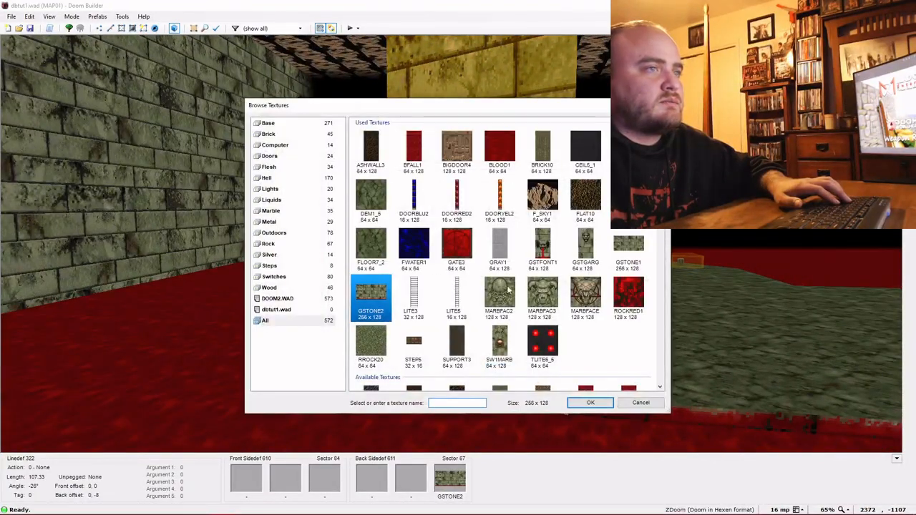
double_click(472, 344)
left_click(512, 369)
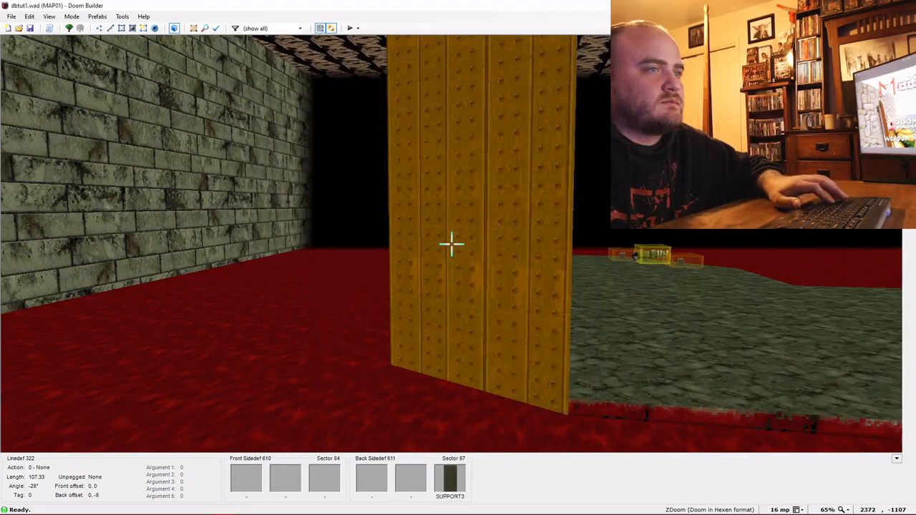
Copy the SUPPORT3 texture and paste it onto the corner pillar's other faces.
key("ctrl+c")
key("ctrl+v")
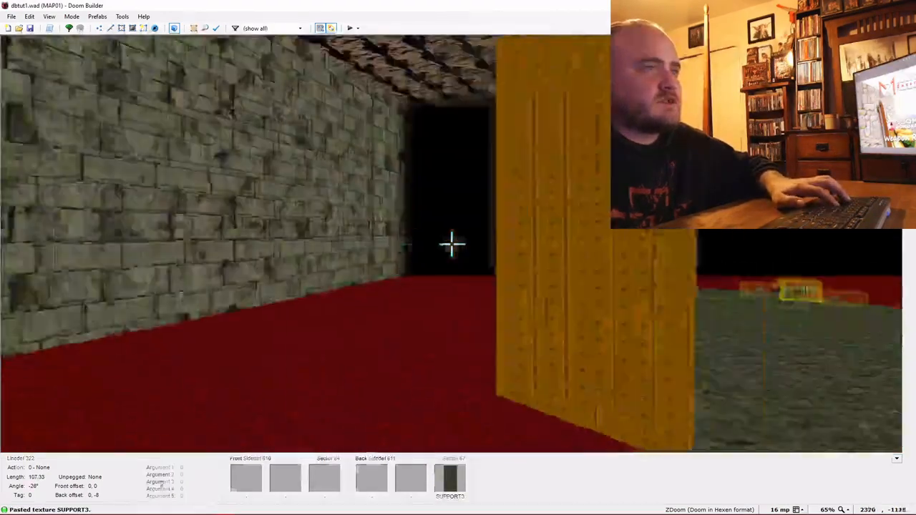
key("ctrl+v")
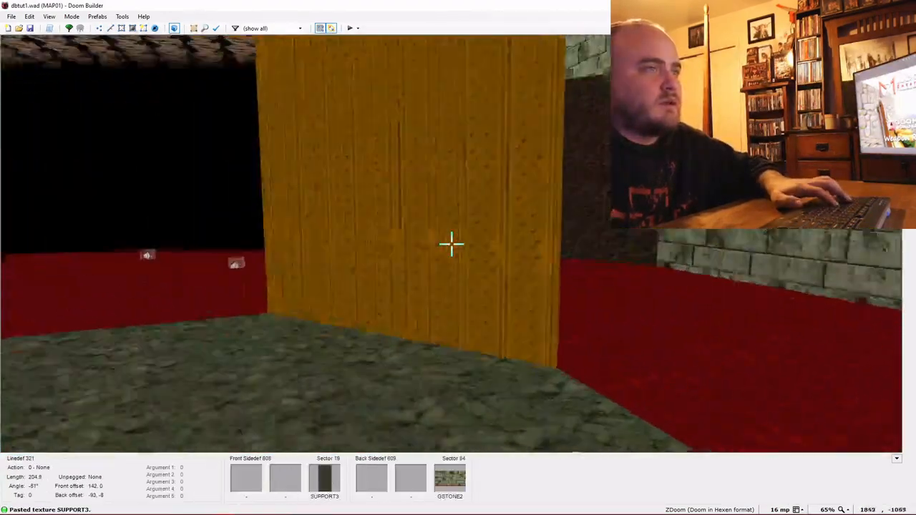
Reshape the pillar's diagonal inner face with two vertices set in from its ends, about 205 units apart, and check it in 3D.
key("w")
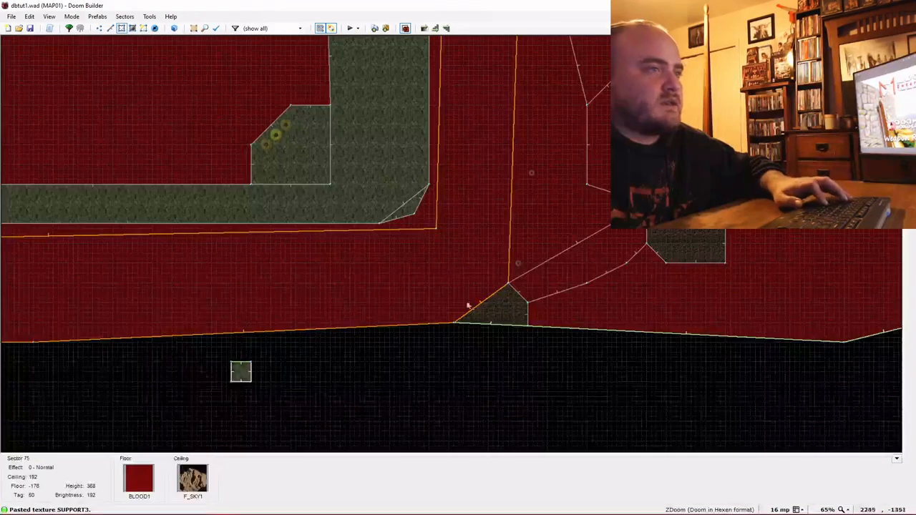
key("v")
scroll(382, 204, "up", 4)
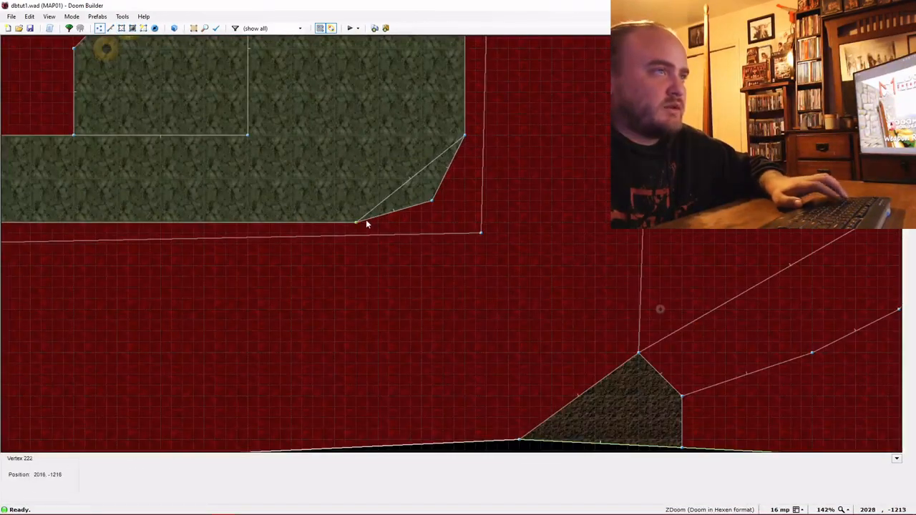
left_click(369, 212)
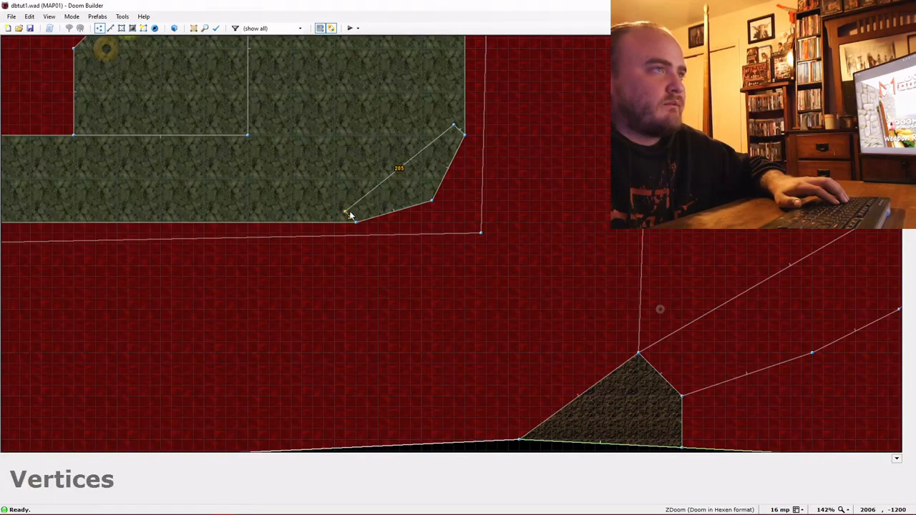
key("w")
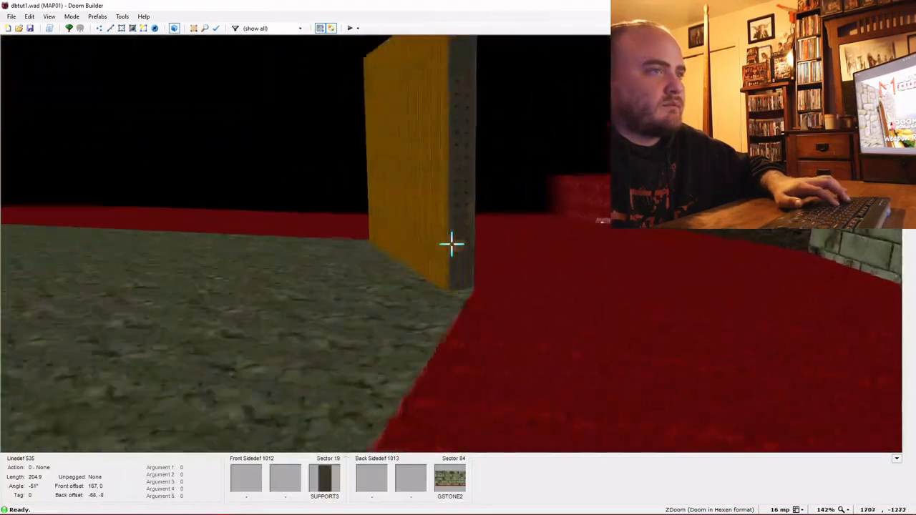
key("w")
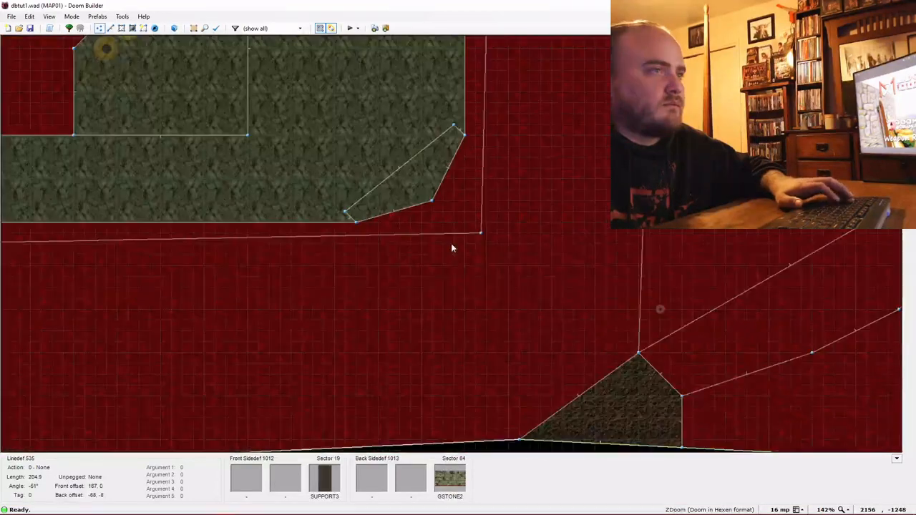
Split the pillar's inner face with two vertices, adjust them to a middle segment about 128 units long, and check it in 3D.
key("d")
left_click(352, 200)
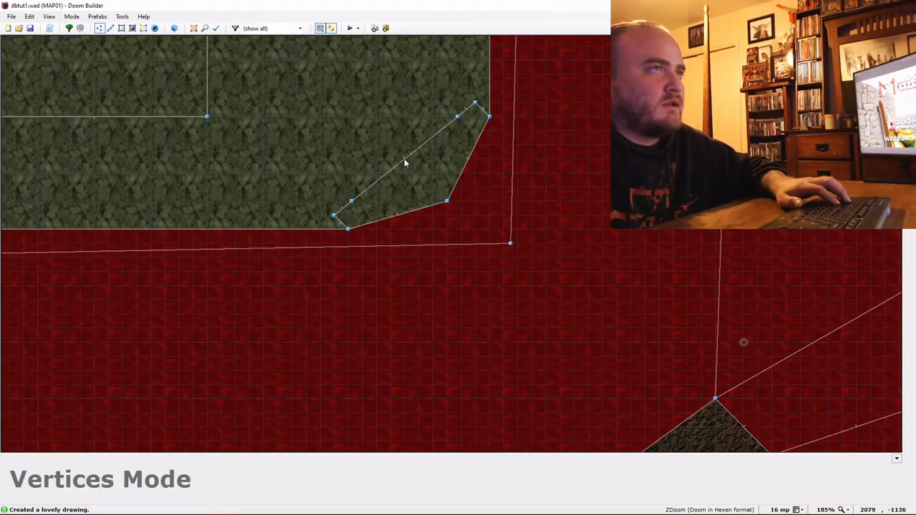
key("l")
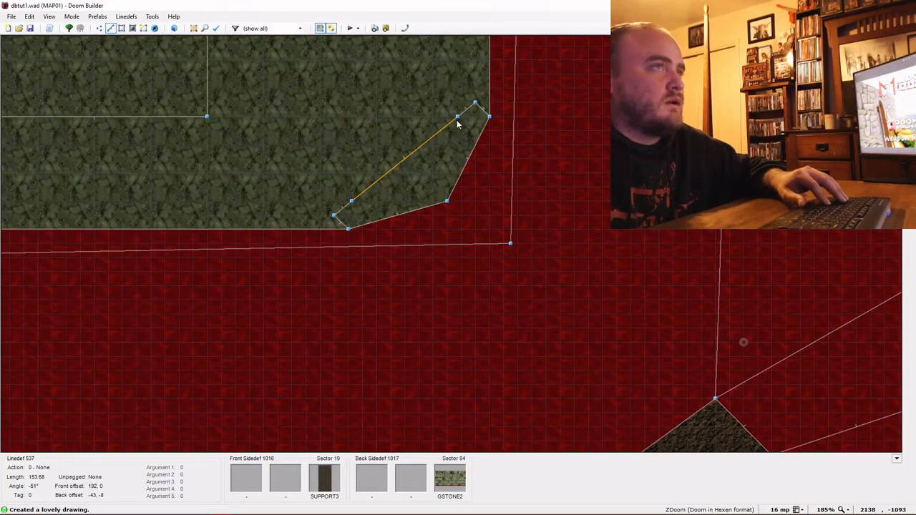
key("v")
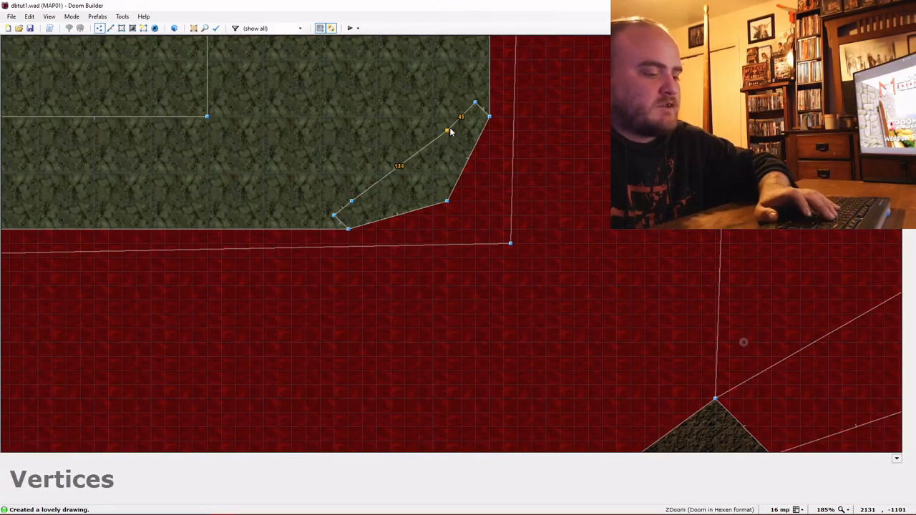
key("l")
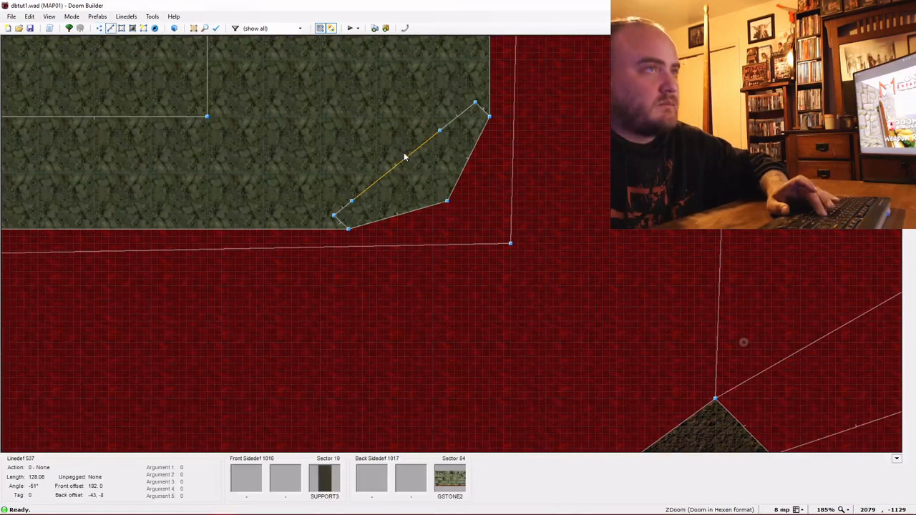
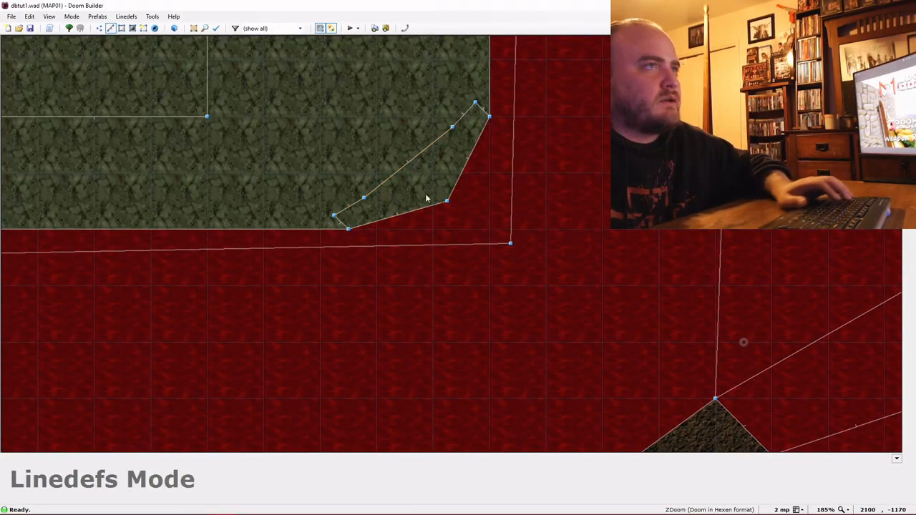
key("w")
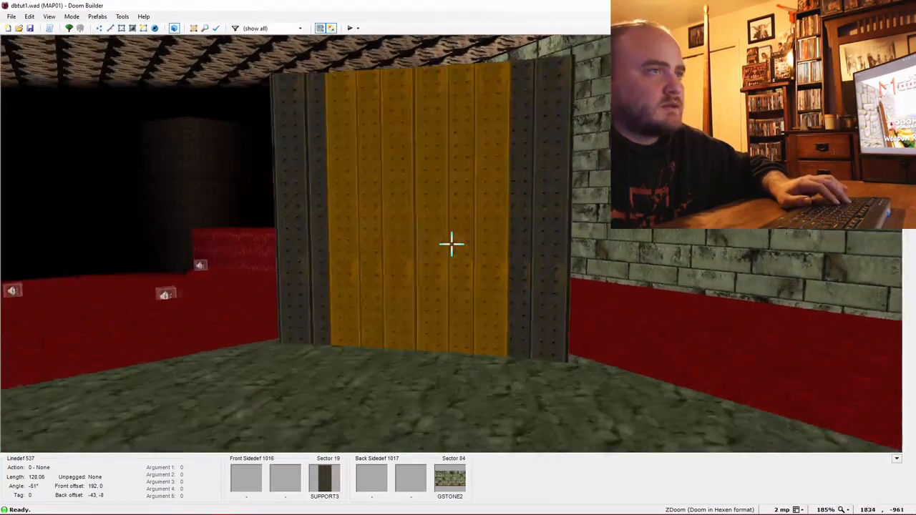
Try MARBFACE as the back-side lower texture of the pillar's middle inner segment, and undo that change.
right_click(452, 243)
left_click(394, 158)
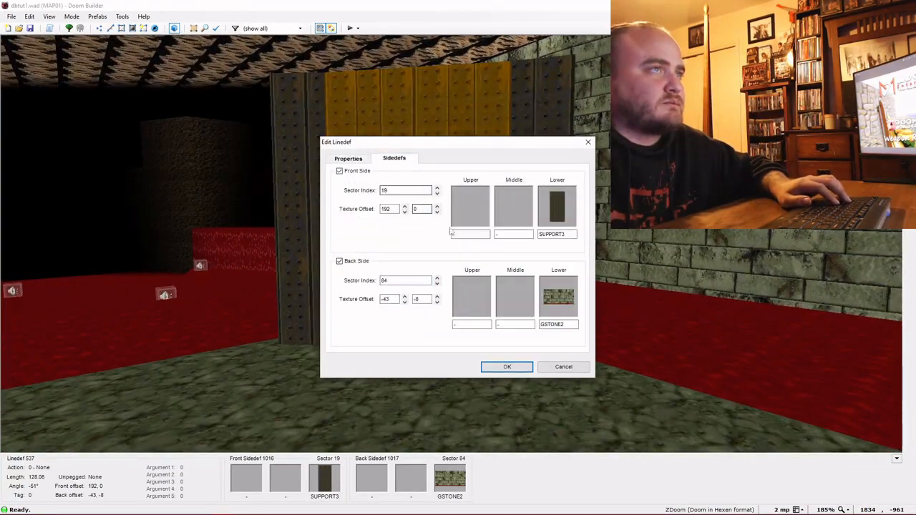
left_click(558, 304)
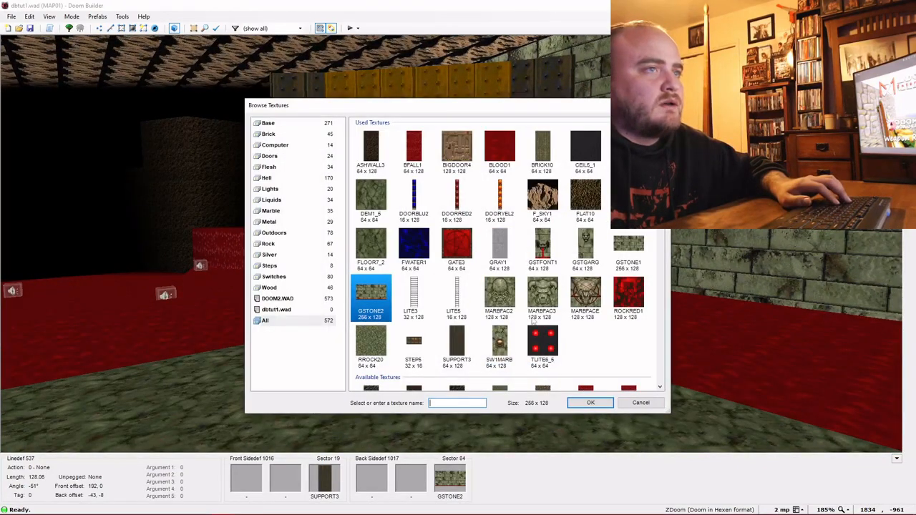
left_click(585, 294)
left_click(590, 402)
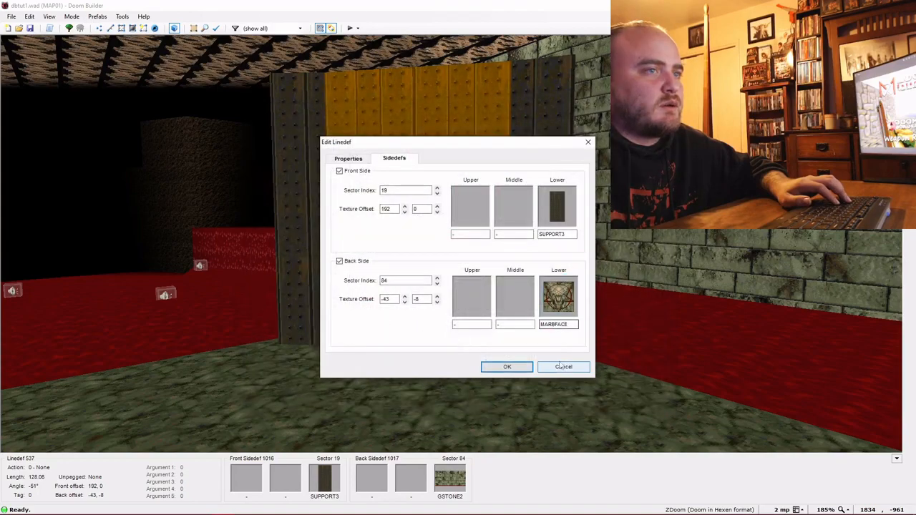
left_click(506, 366)
key("w")
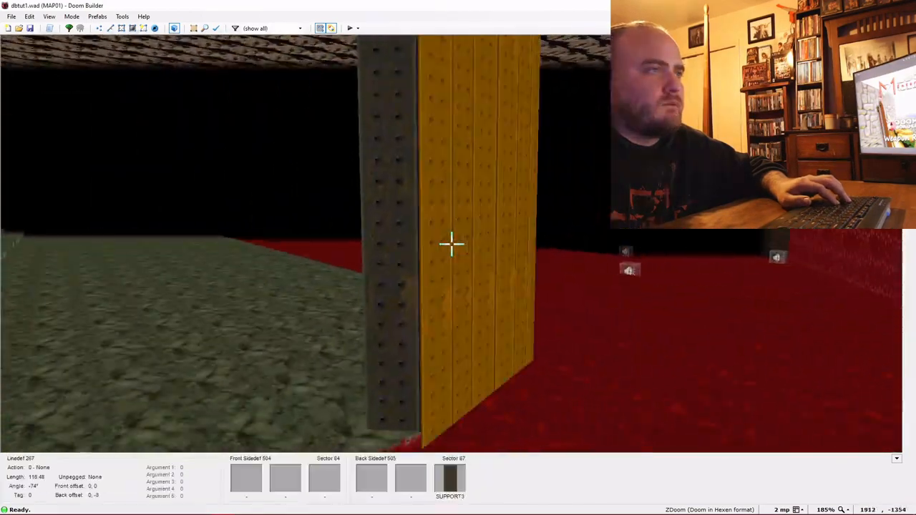
key("a")
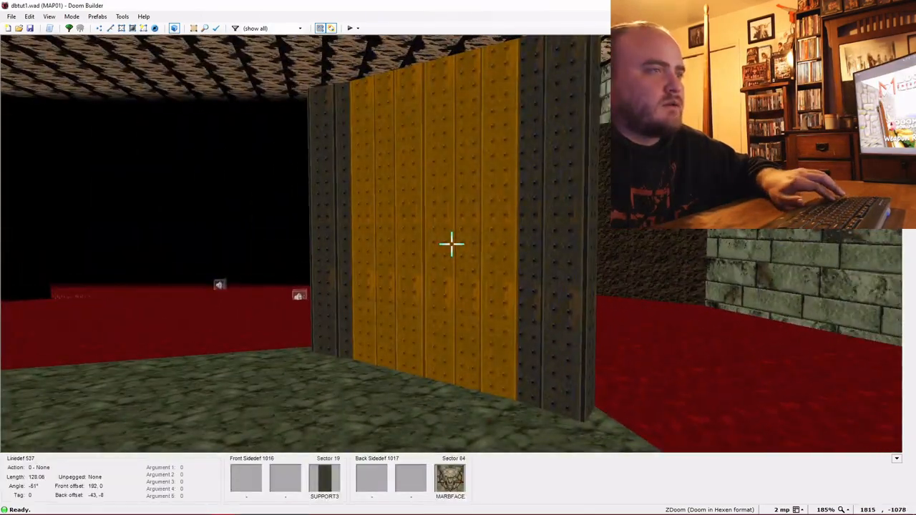
key("ctrl+z")
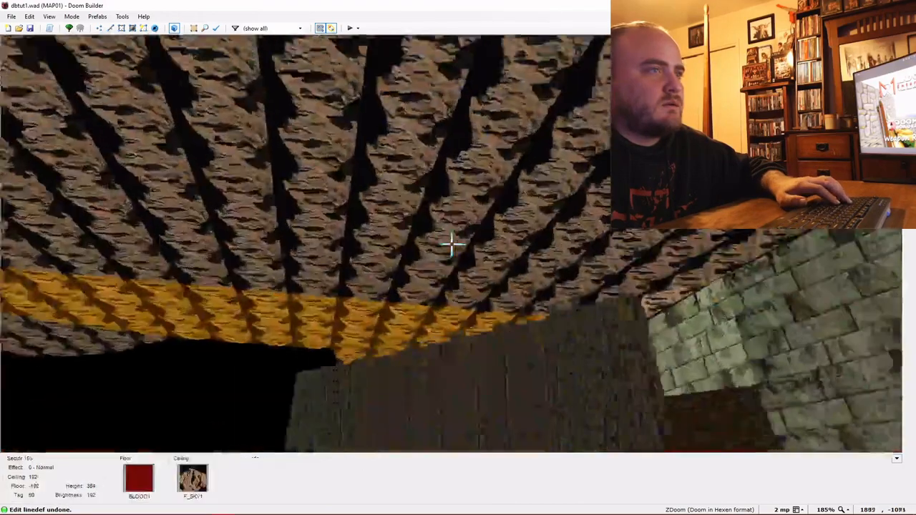
key("s")
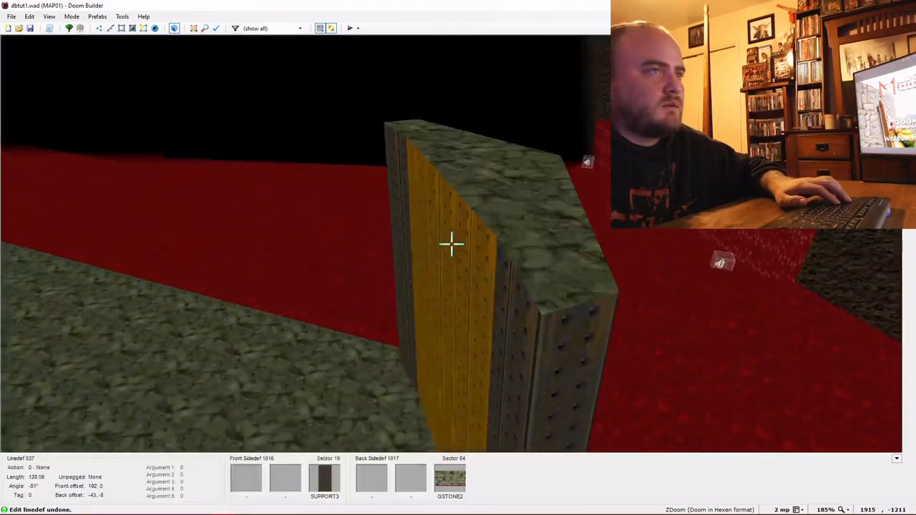
key("w")
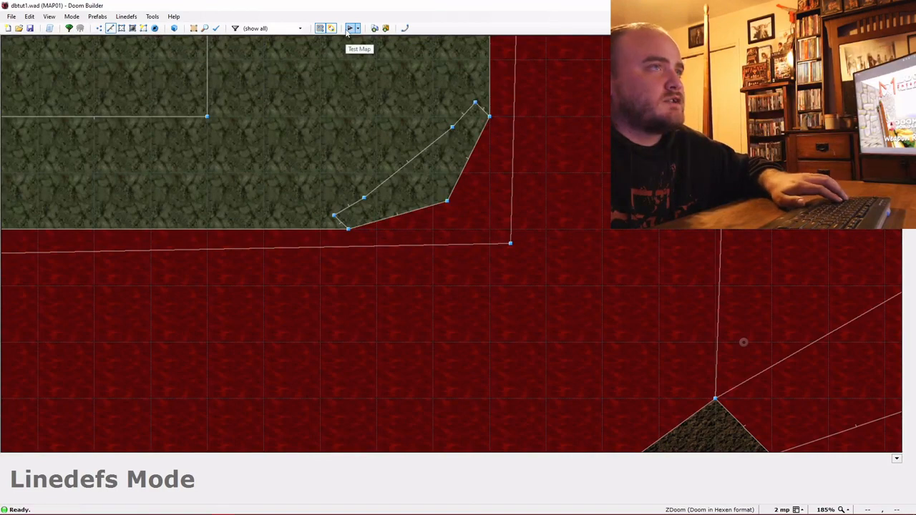
Test the map in the game, walk around the corner pillar and platform to inspect them, and quit the game.
left_click(349, 28)
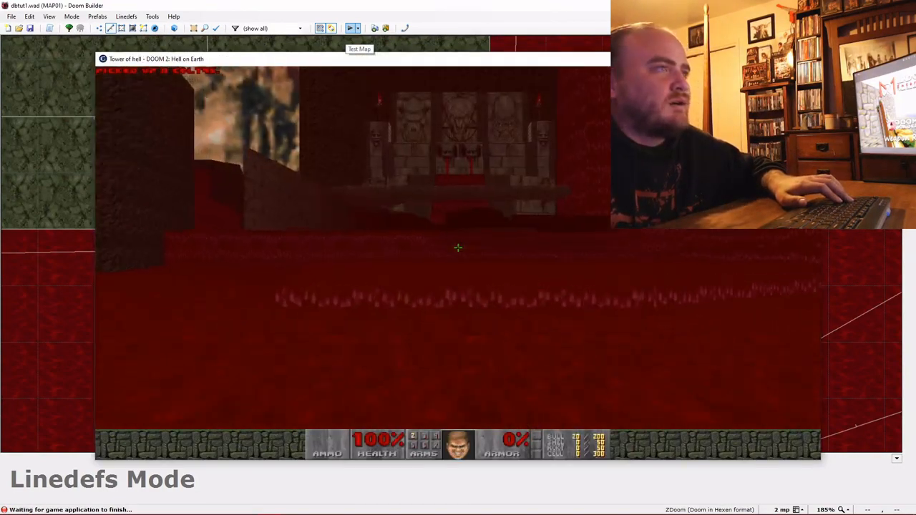
key("w")
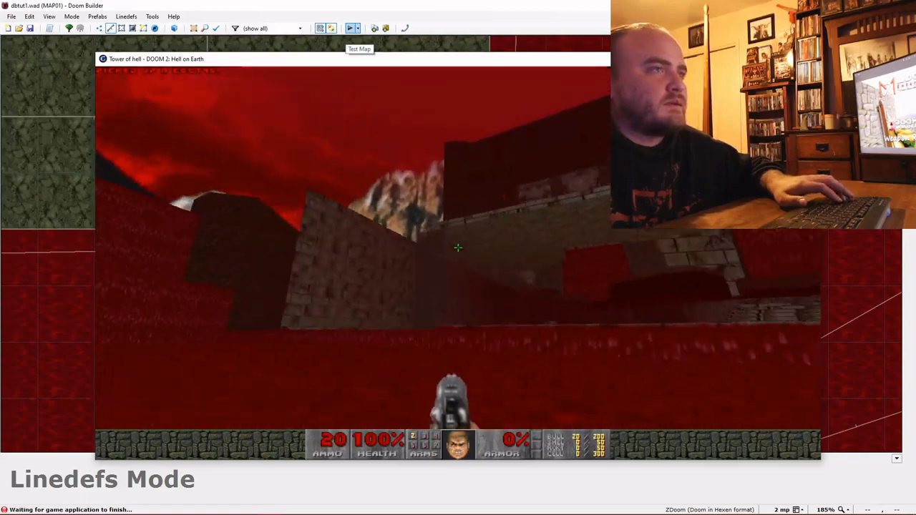
key("w")
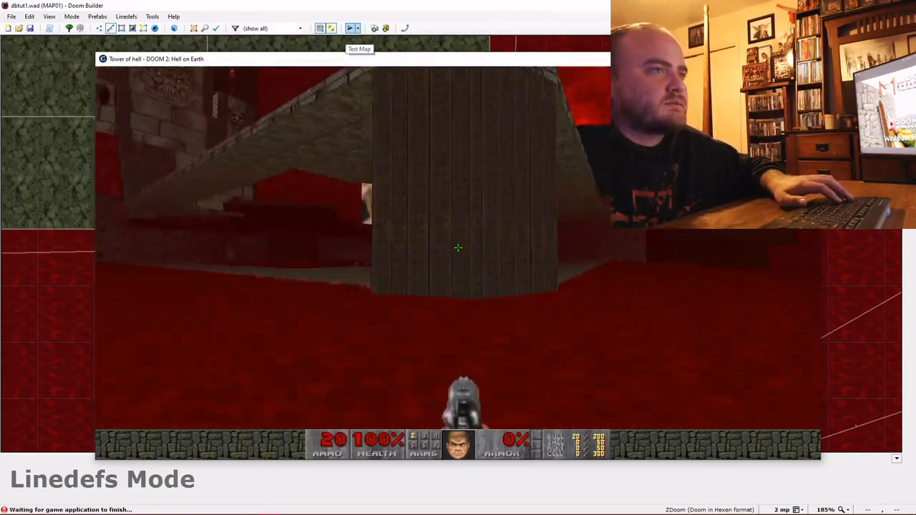
key("w")
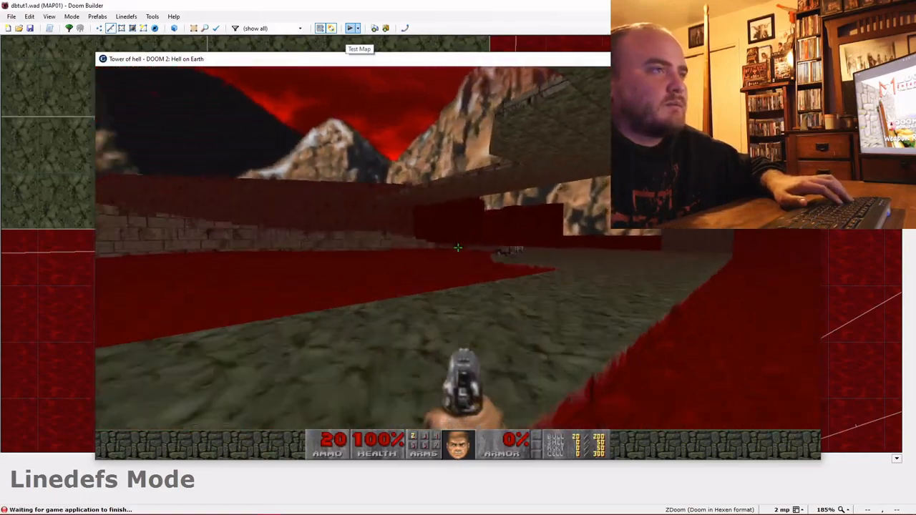
key("w")
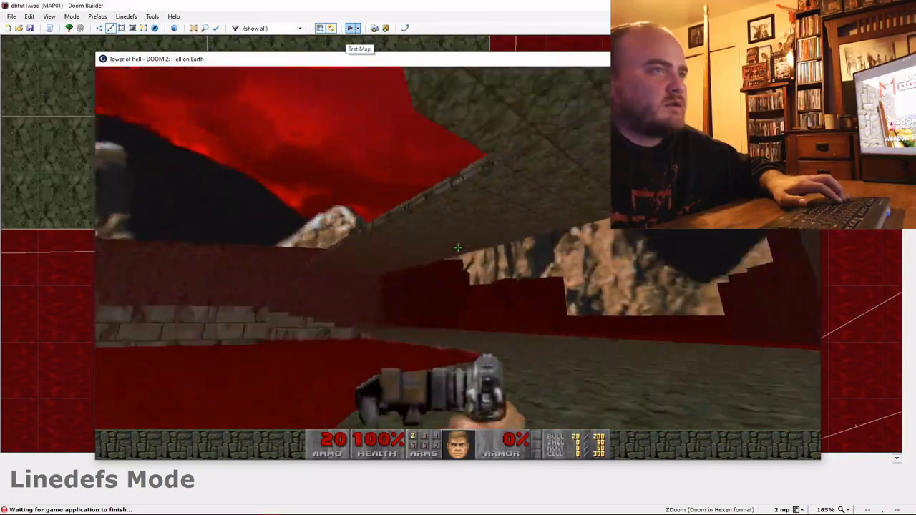
key("w")
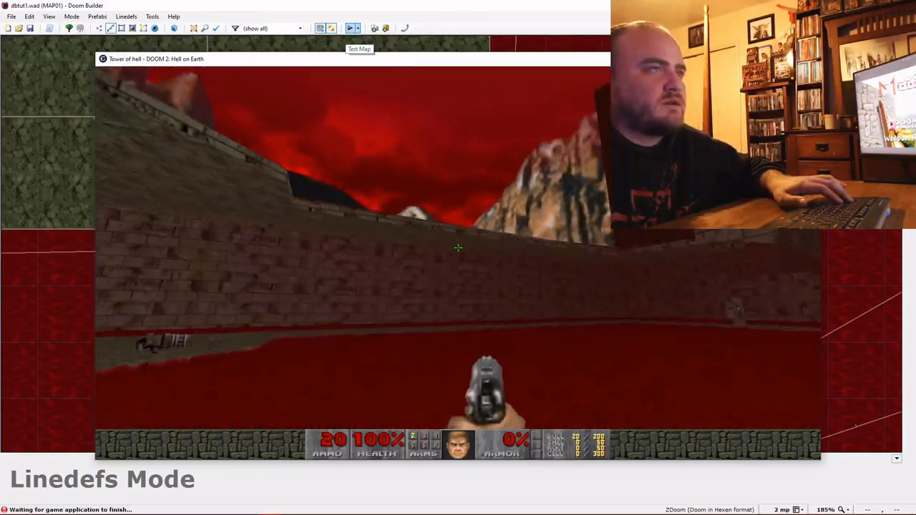
key("w")
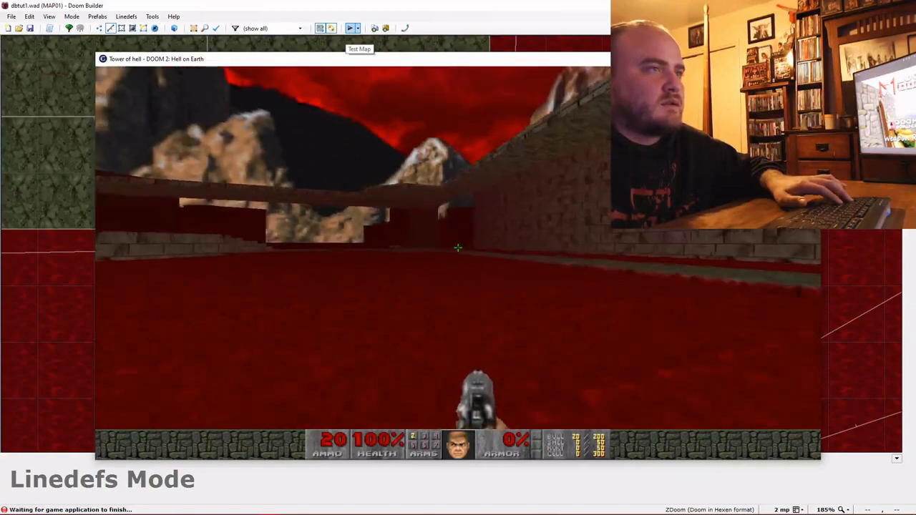
key("w")
key("Escape")
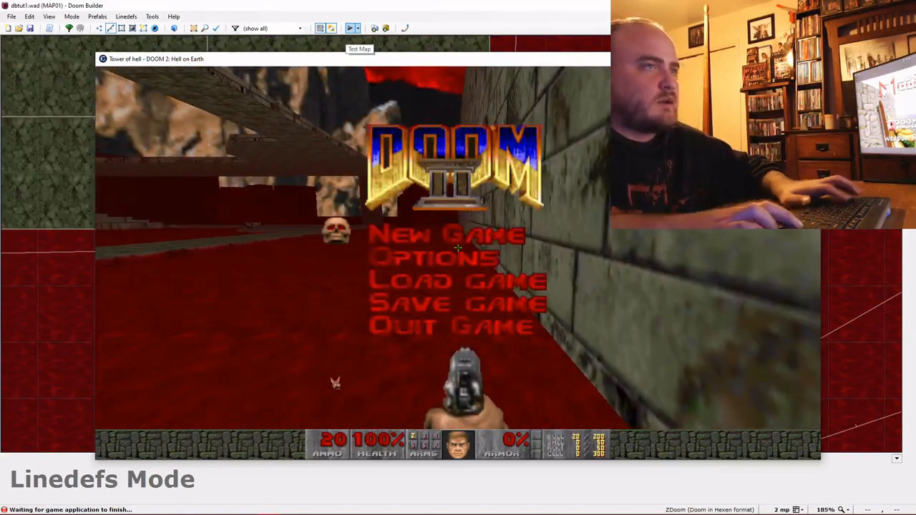
key("Return")
key("y")
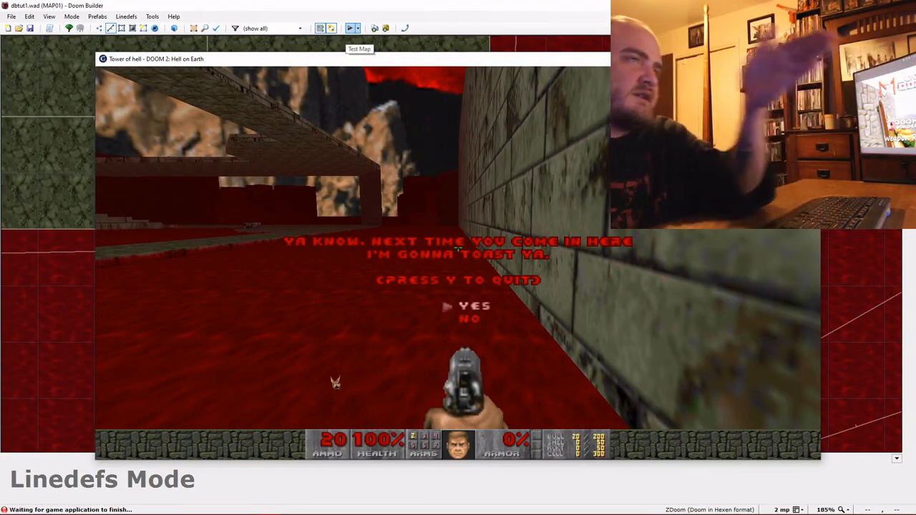
Move the blood boundary's southeast corner vertex south to about (2208, -1518) and shift its west end vertex to the southwest.
scroll(333, 268, "down", 6)
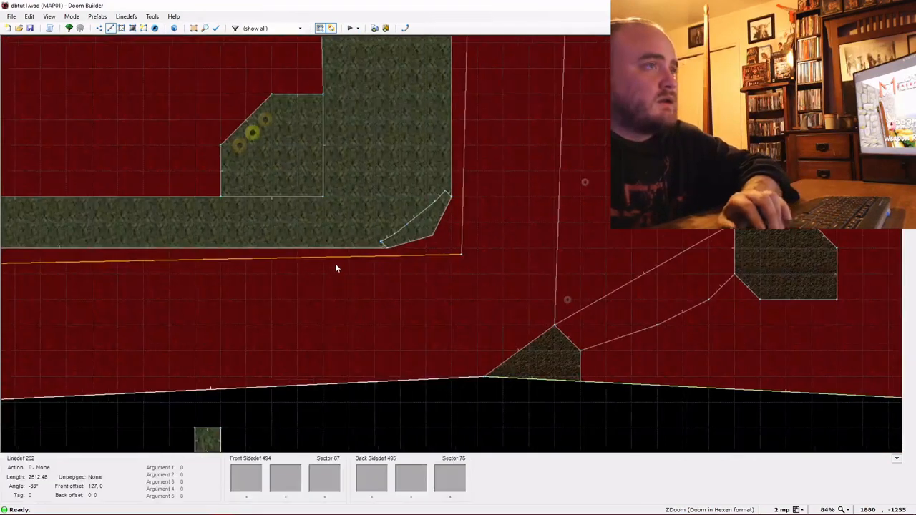
scroll(513, 253, "down", 3)
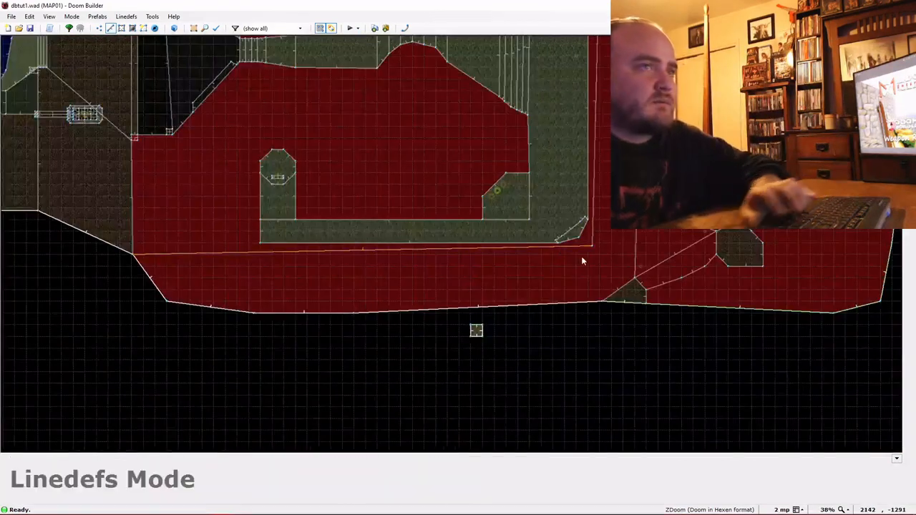
scroll(598, 245, "up", 1)
key("v")
left_click_drag(593, 244, 594, 320)
scroll(593, 309, "up", 4)
scroll(594, 320, "up", 1)
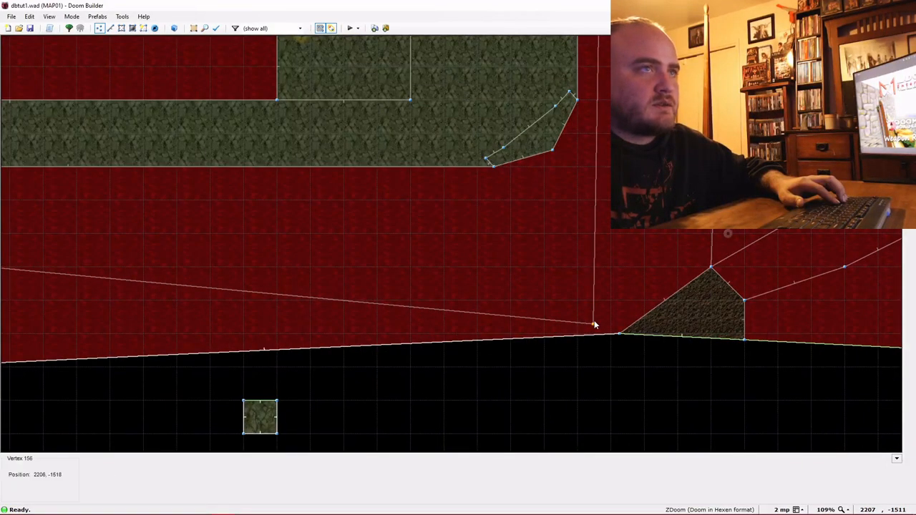
scroll(524, 233, "down", 2)
scroll(137, 251, "down", 2)
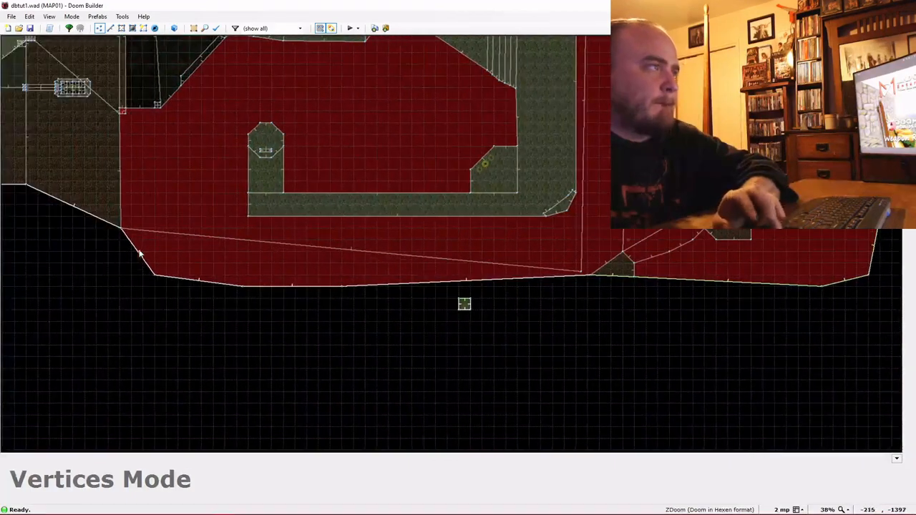
left_click_drag(122, 240, 109, 259)
scroll(222, 220, "up", 2)
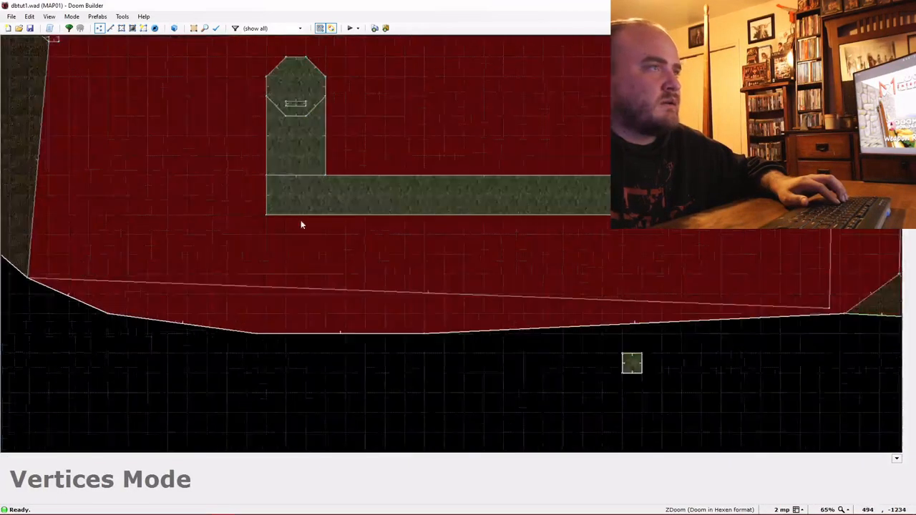
Widen the stone walkway by moving its south edge and the corner pillar's linedefs southward together, and check it in 3D.
key("l")
left_click(308, 216)
key("Right")
key("Right")
key("Right")
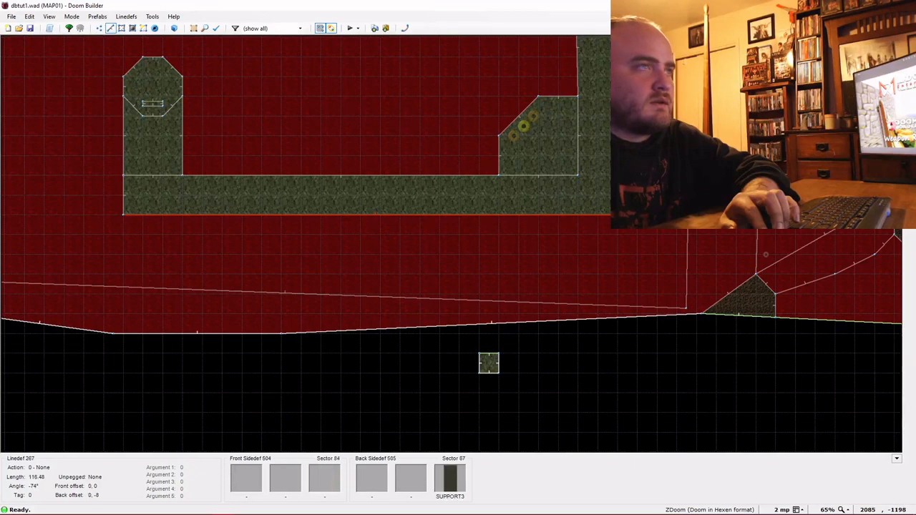
right_click_drag(648, 209, 648, 250)
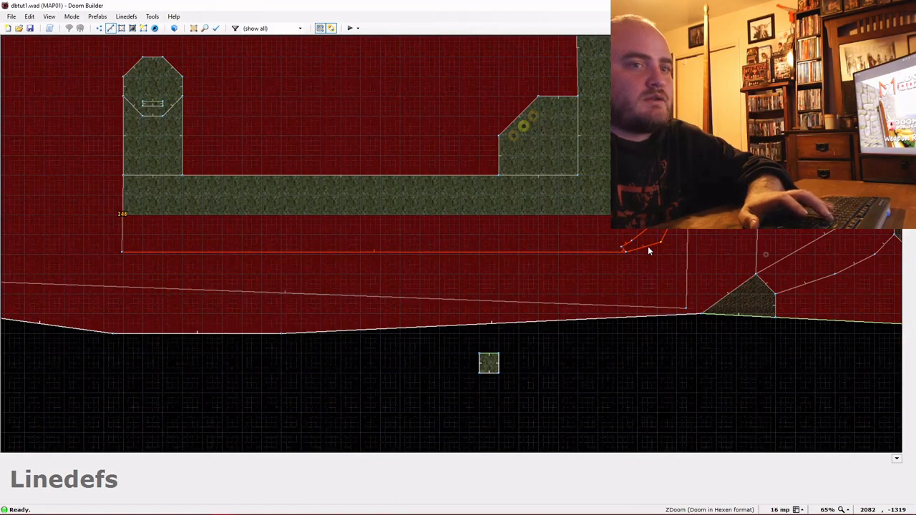
right_click_drag(648, 251, 649, 277)
key("q")
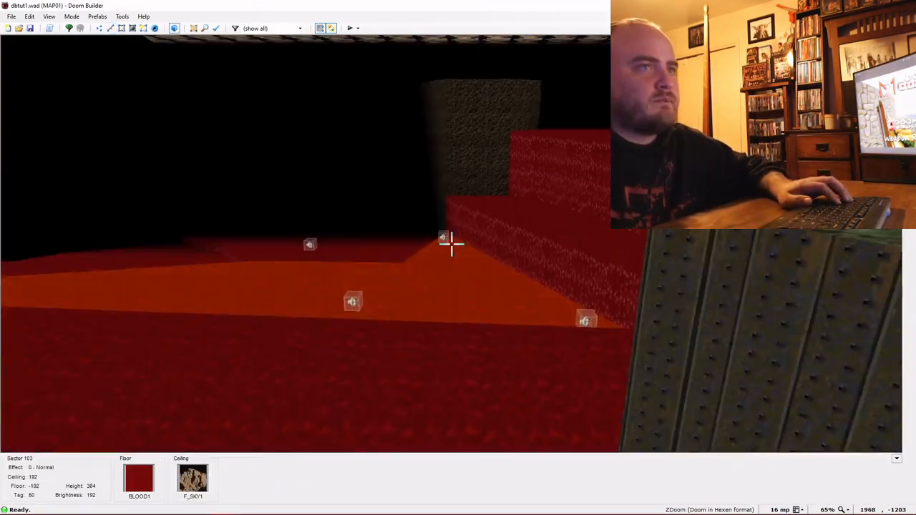
key("e")
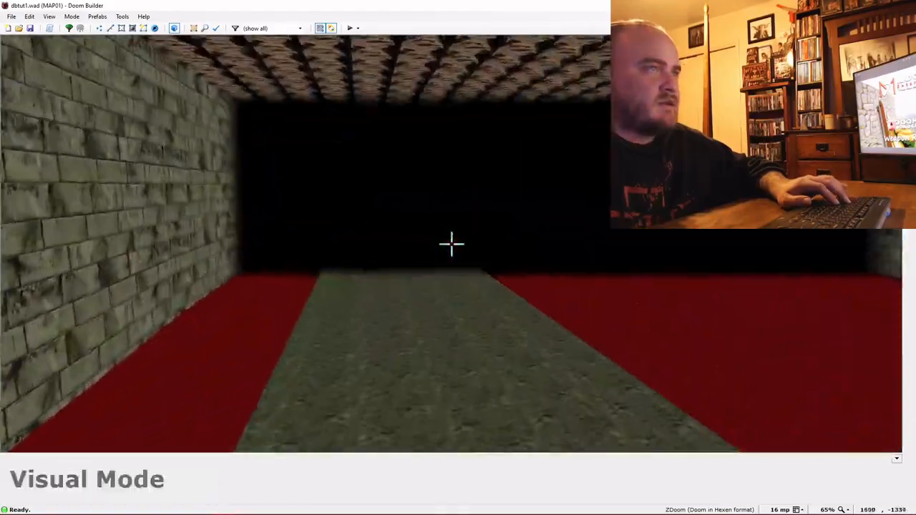
key("e")
key("e")
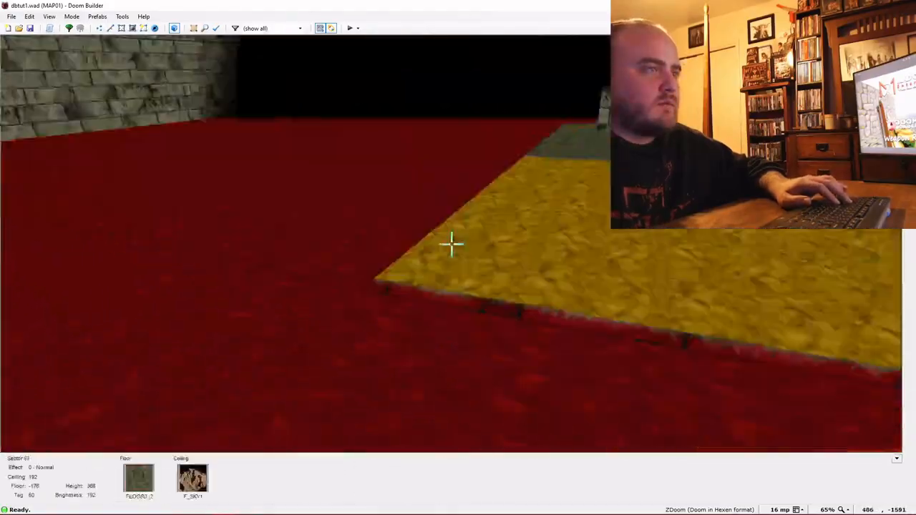
key("w")
Draw a 32 by 32 unit square sector in the southwest corner of the walkway.
key("ctrl+d")
scroll(124, 262, "up", 4)
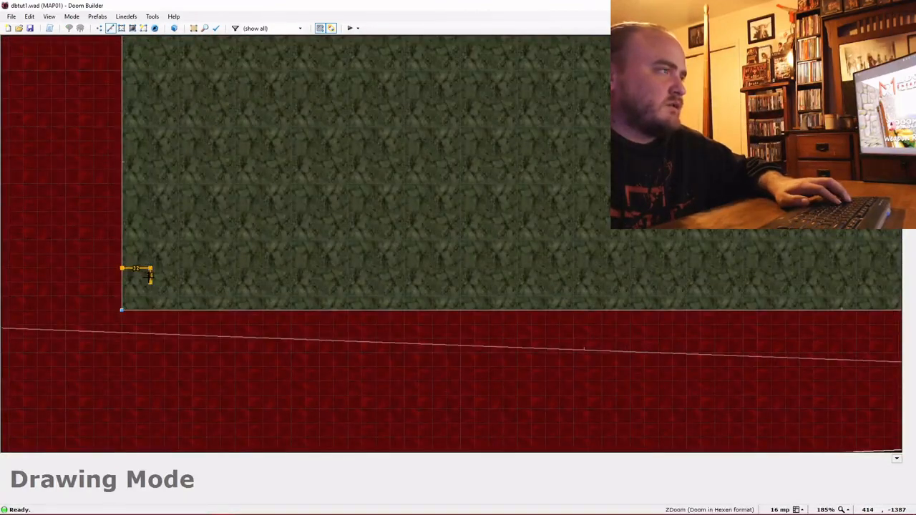
left_click(123, 267)
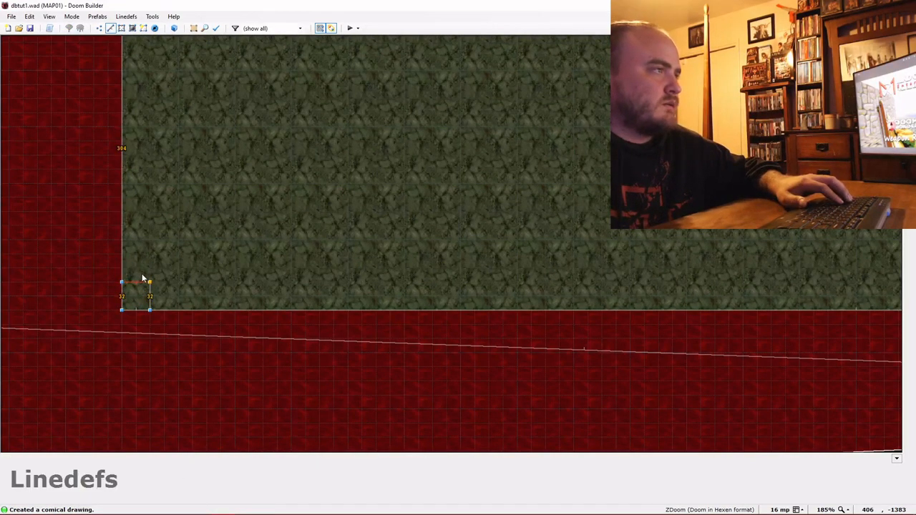
scroll(179, 237, "down", 5)
Set the floor height of the small square corner sector to 24 so it forms a pillar.
key("s")
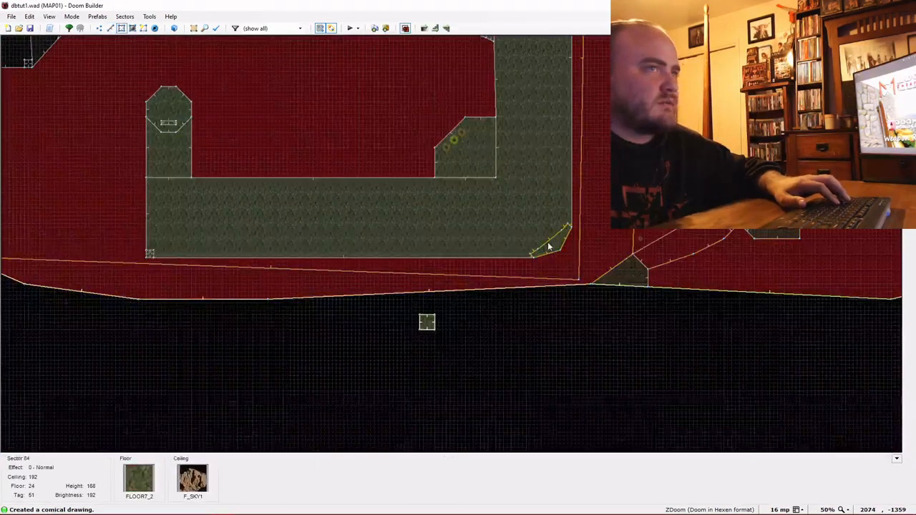
right_click(148, 259)
left_click(536, 361)
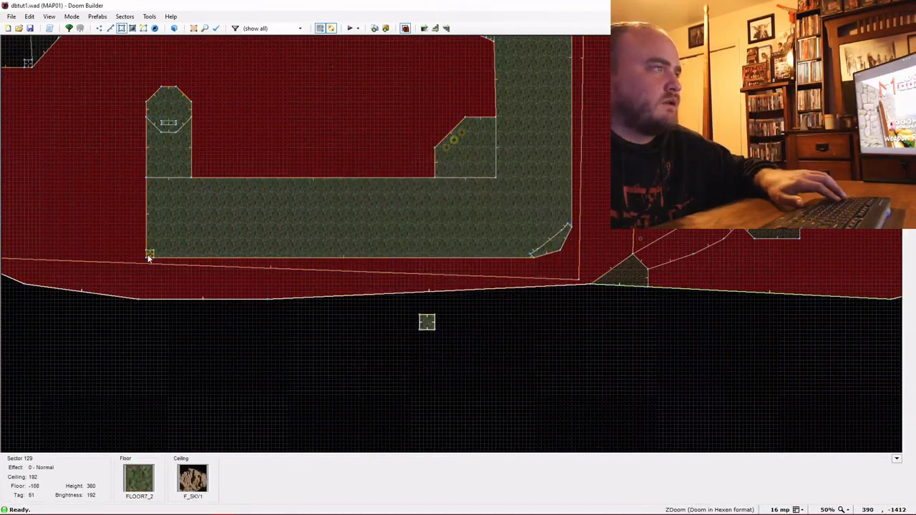
right_click(151, 256)
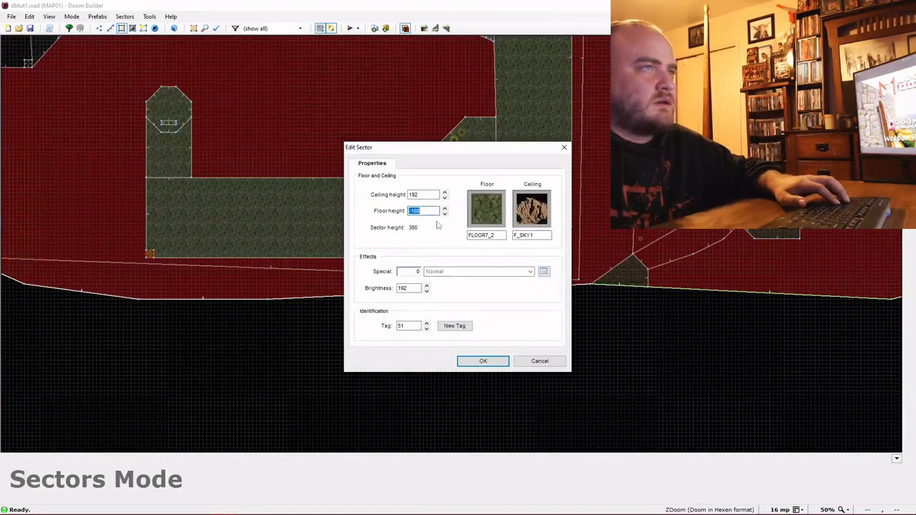
type("24")
key("Return")
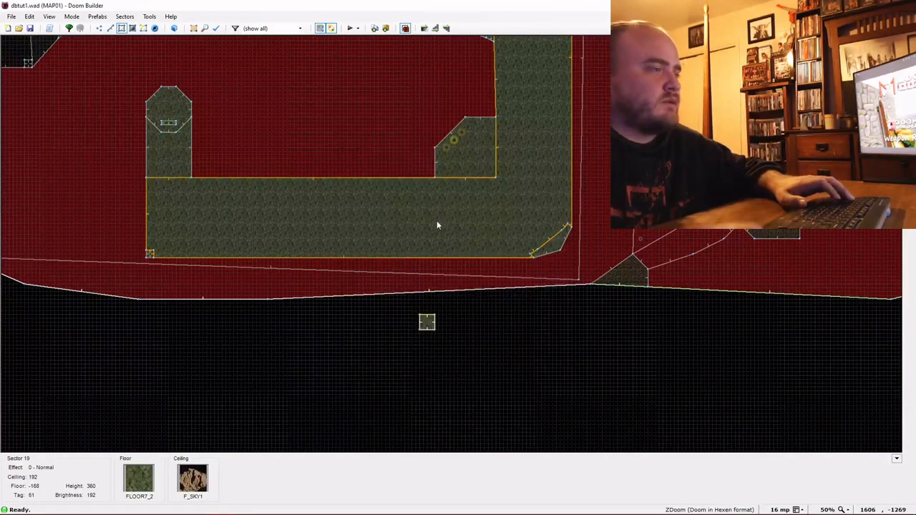
Apply the SUPPORT3 texture to the sides of the walkway's southwest corner pillar and check it in 3D.
key("q")
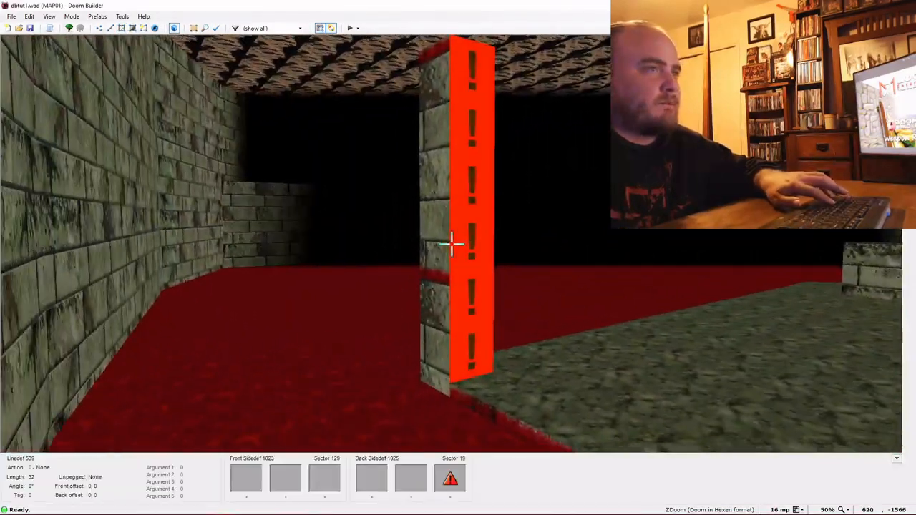
key("ctrl+v")
key("ctrl+v")
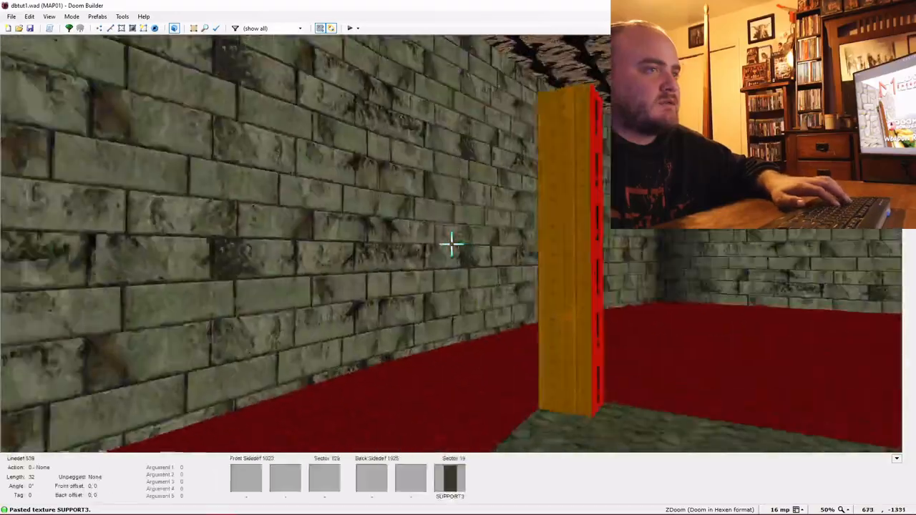
key("ctrl+v")
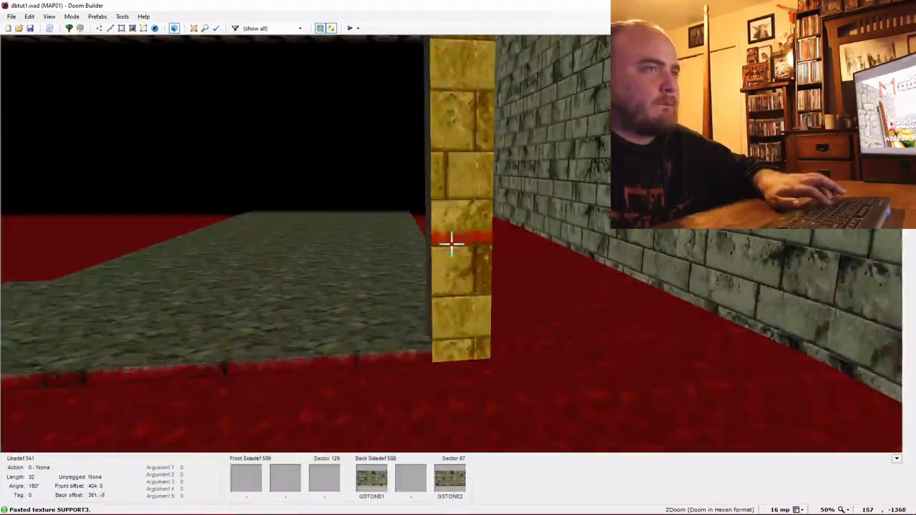
key("ctrl+v")
key("e")
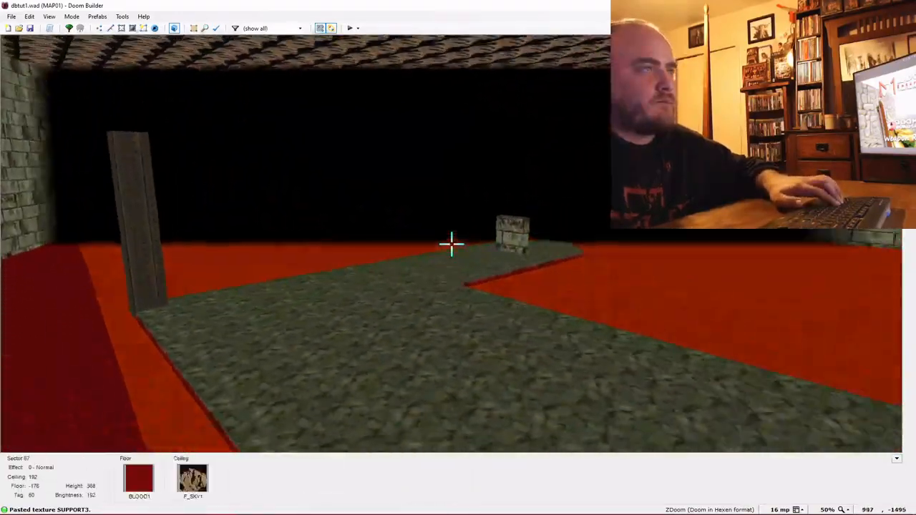
key("w")
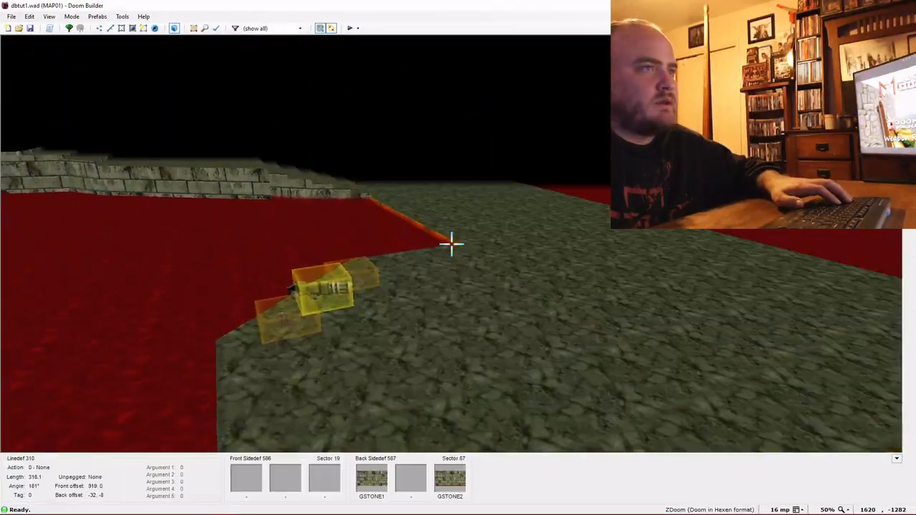
key("w")
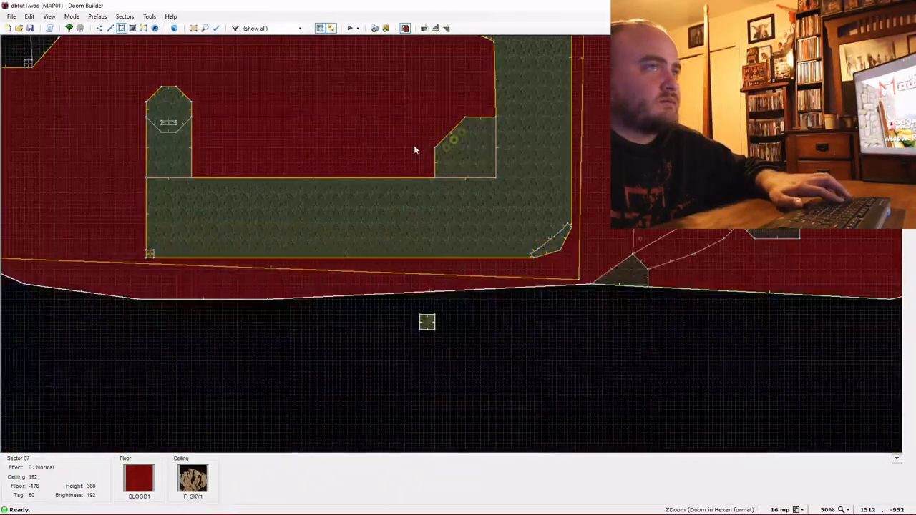
Draw a 16 by 16 unit square sector in the southwest corner of the small chamfered platform holding the items.
key("ctrl+d")
scroll(442, 151, "up", 1)
scroll(442, 151, "up", 2)
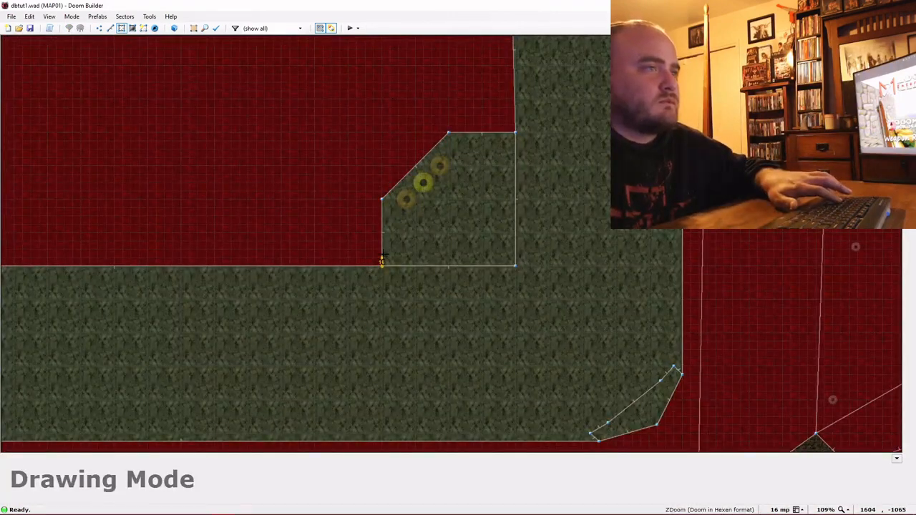
scroll(383, 255, "up", 1)
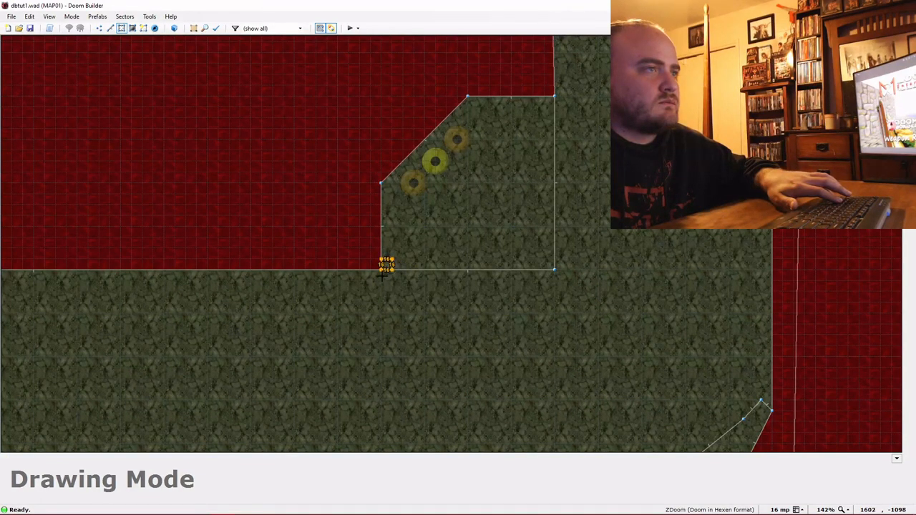
left_click(382, 276)
Try to draw 16-unit square sectors at both ends of the platform's diagonal edge.
key("ctrl+d")
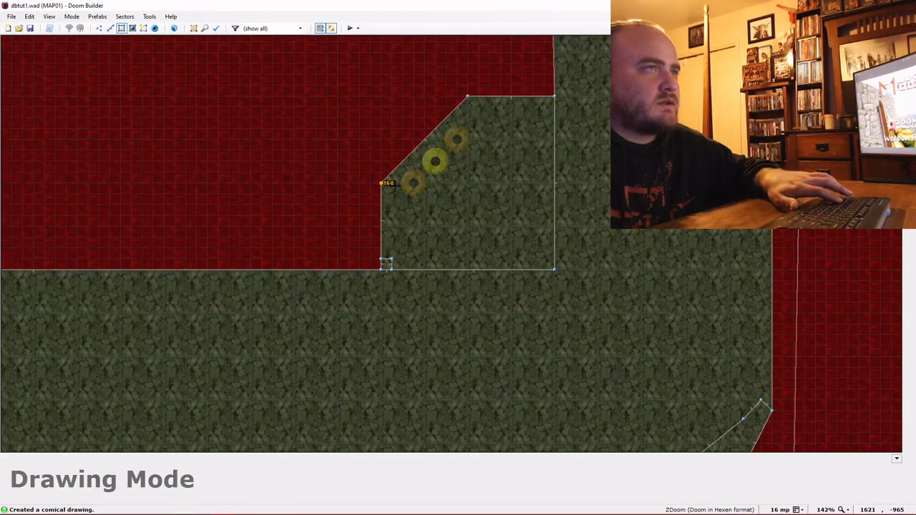
left_click(392, 194)
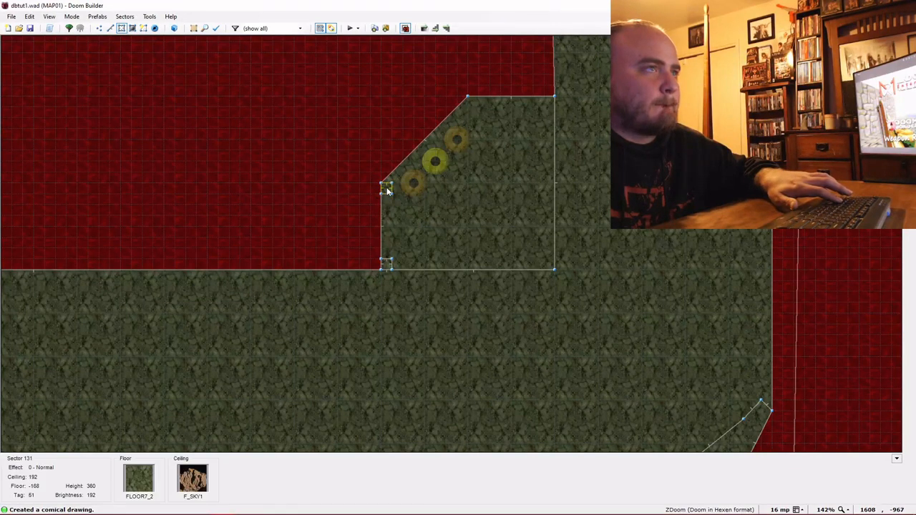
key("ctrl+d")
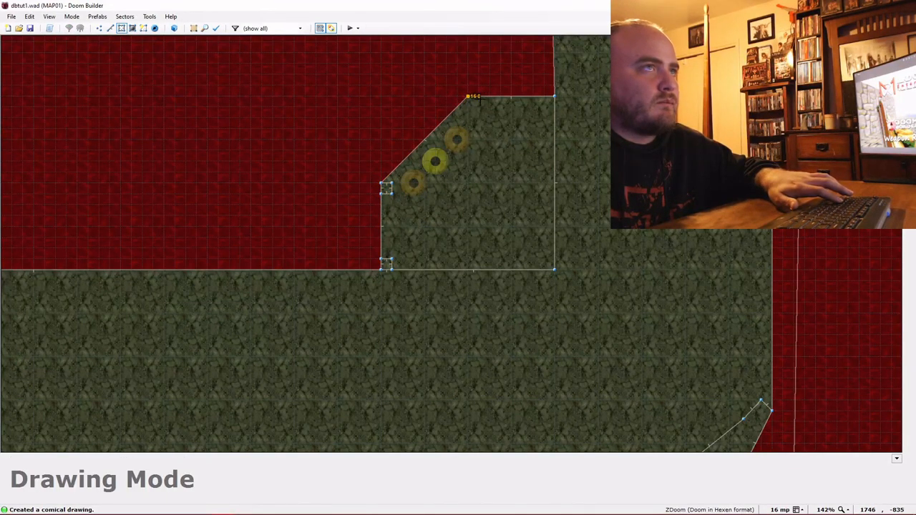
key("Escape")
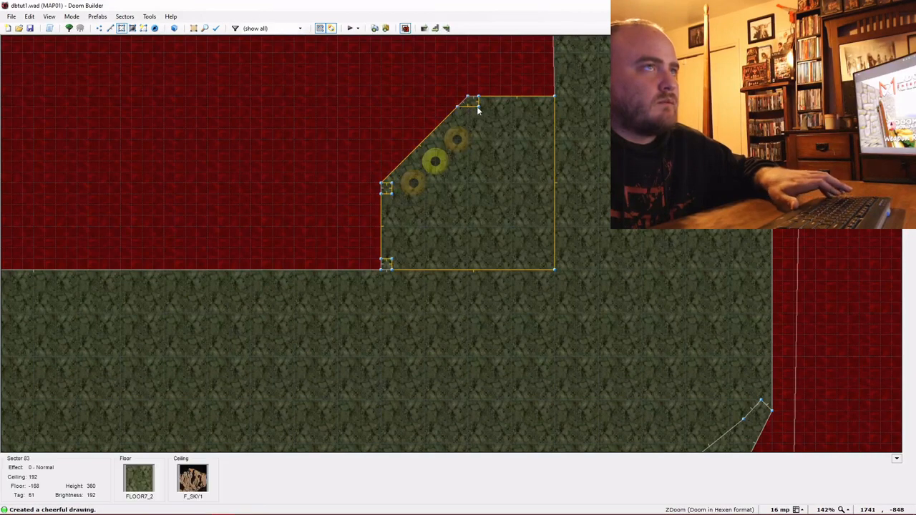
Draw small sectors fitted to both ends of the platform's diagonal edge and a 16 by 16 unit square in its northeast corner.
scroll(480, 104, "up", 3)
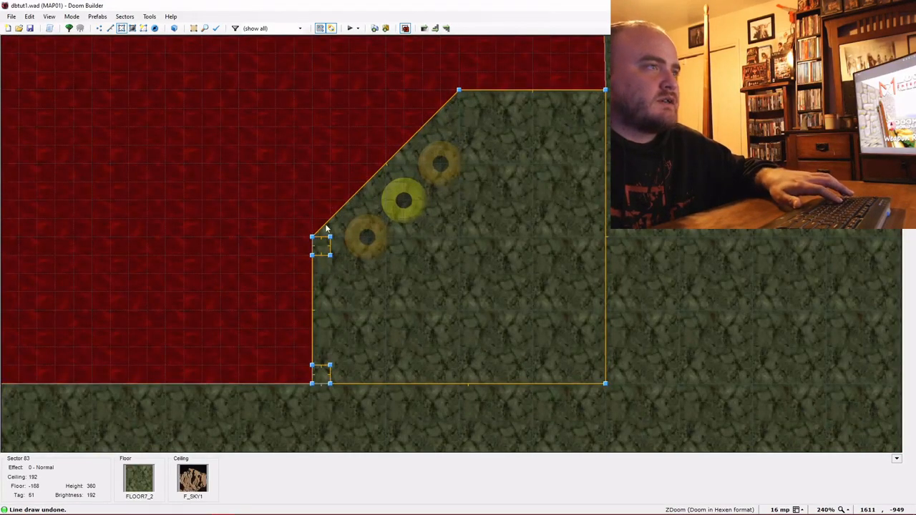
key("d")
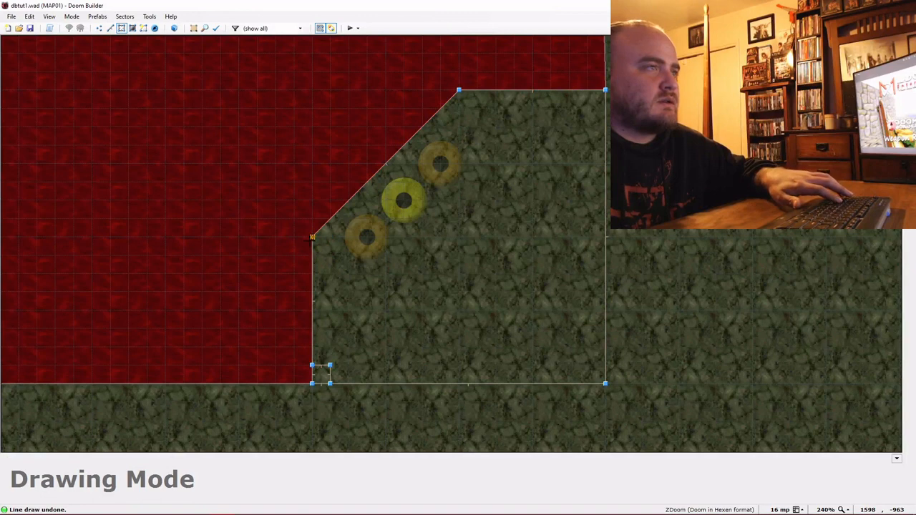
left_click(313, 239)
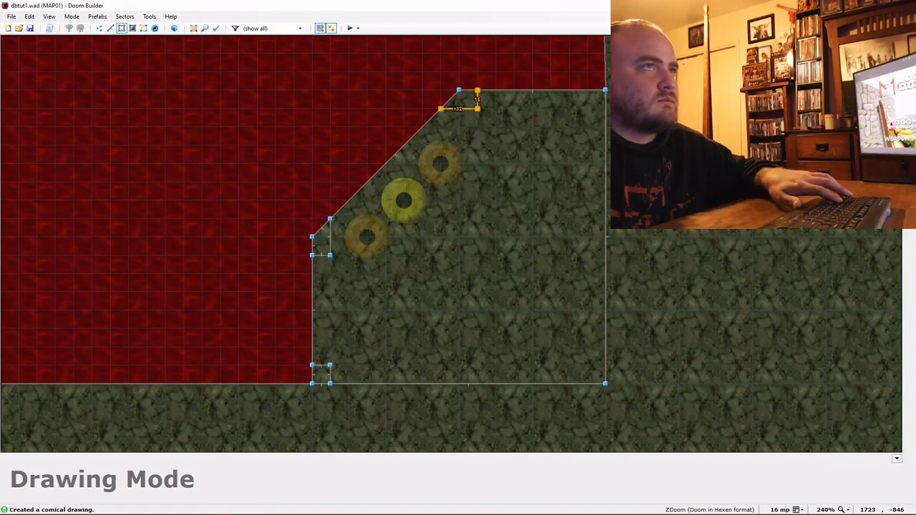
left_click(473, 95)
key("ctrl+d")
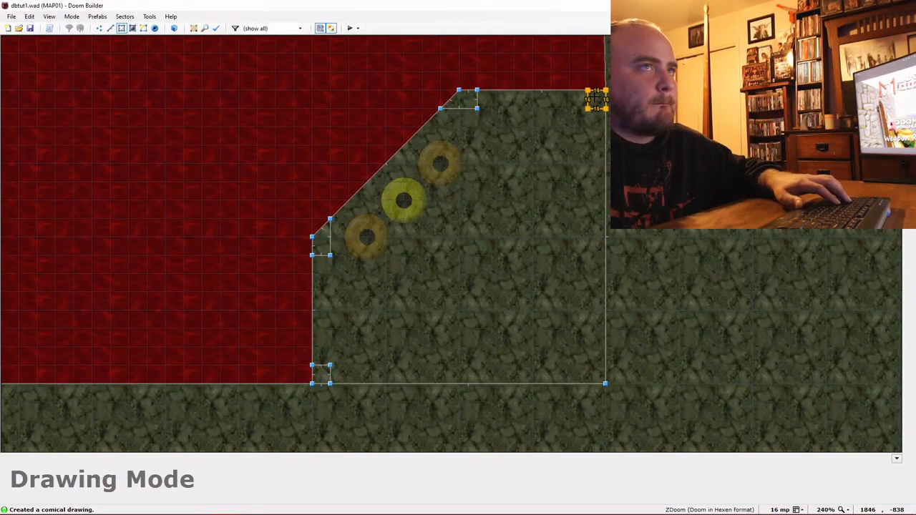
key("Escape")
Raise the floor height of the platform's four small corner sectors together to form pillars, and view them in 3D.
scroll(595, 99, "down", 6)
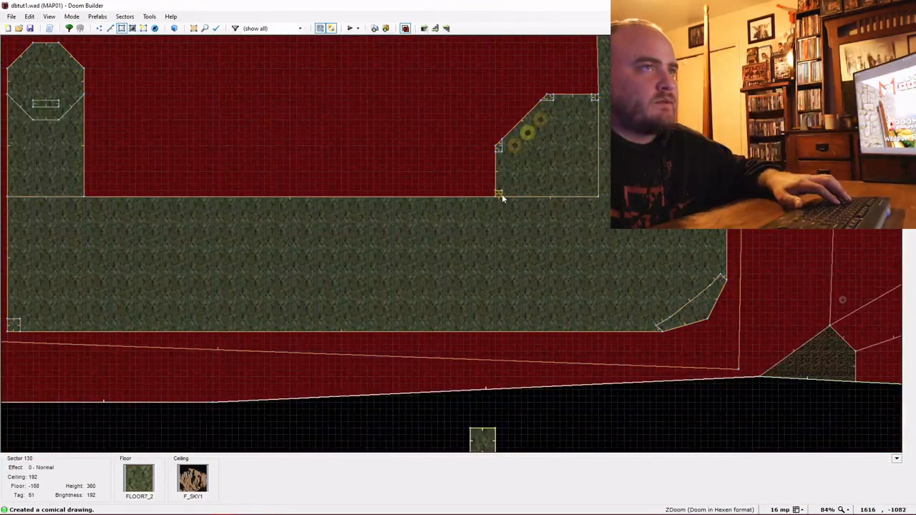
left_click(499, 193)
left_click(498, 148)
left_click(547, 98)
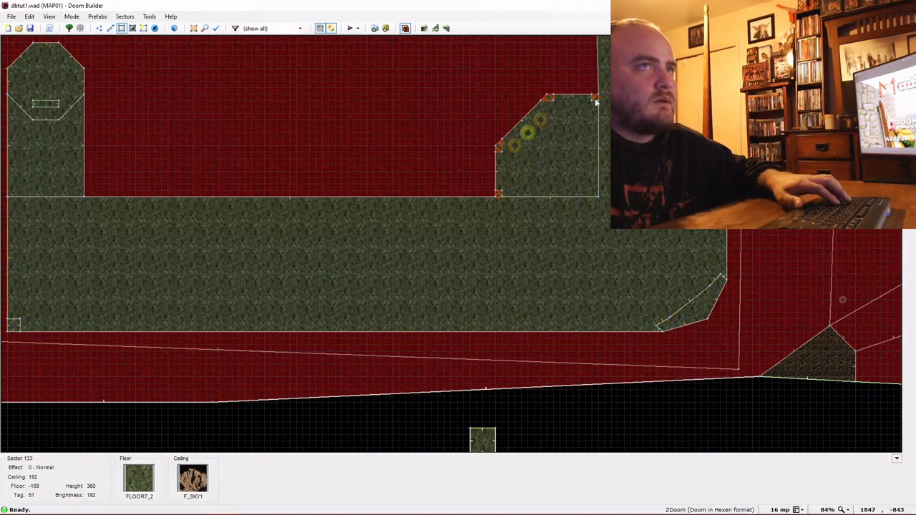
right_click(596, 99)
left_click(429, 211)
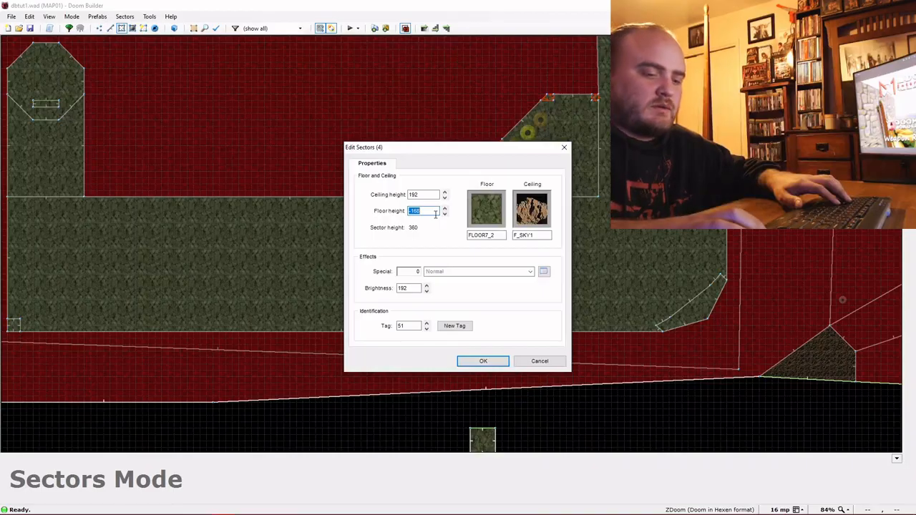
key("Return")
key("w")
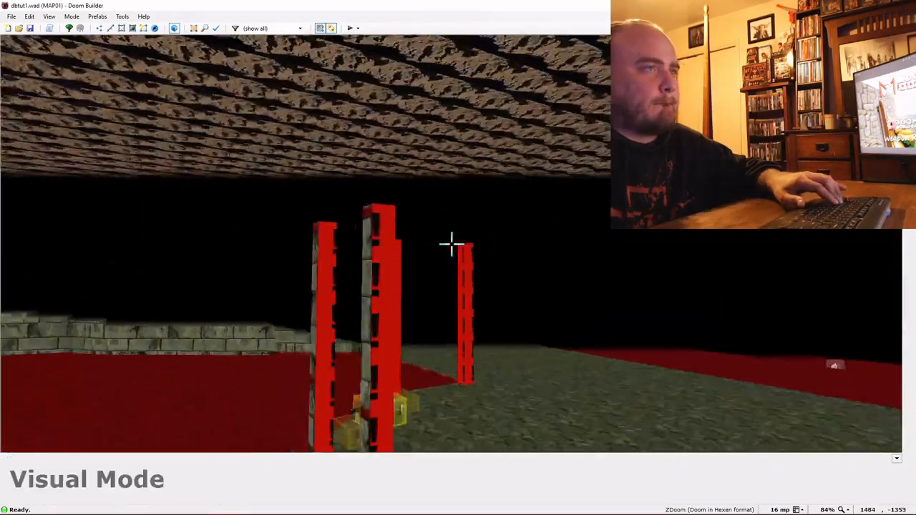
key("w")
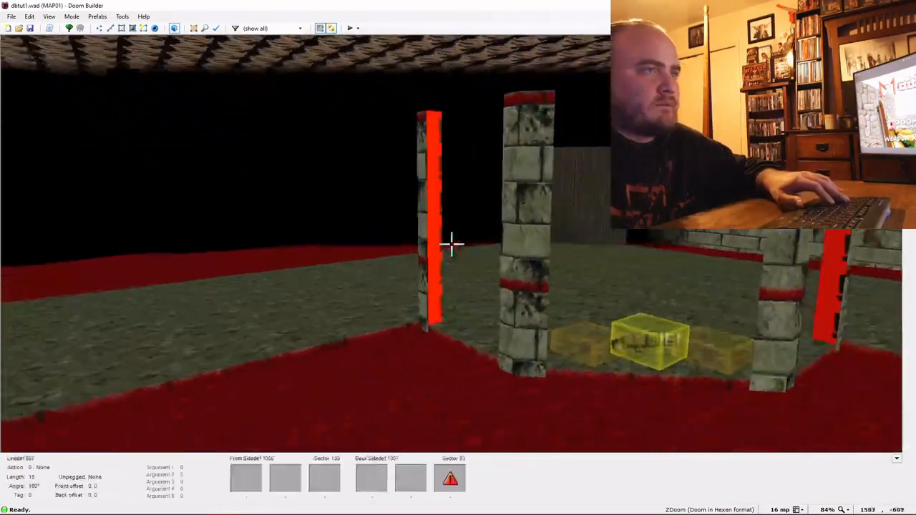
Apply the SUPPORT3 texture to all the stone-textured and untextured faces of the pillars around the weapon pickup.
key("ctrl+v")
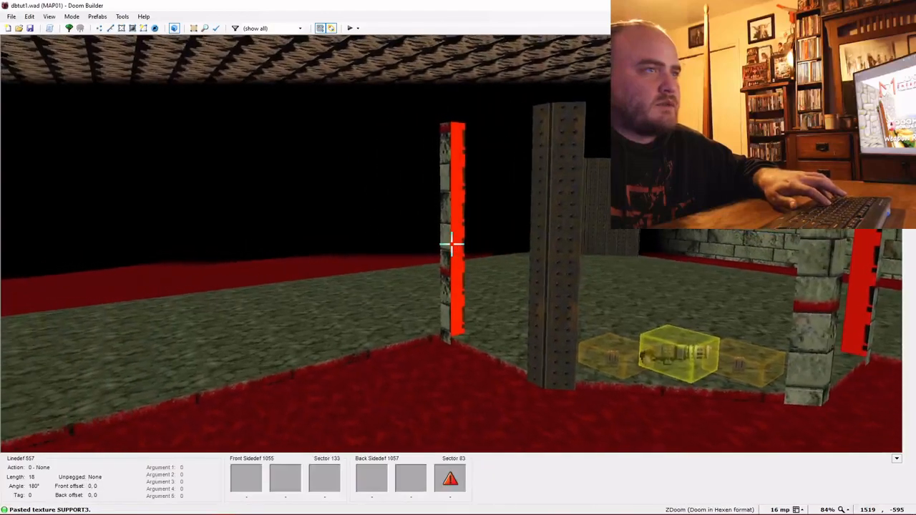
key("ctrl+v")
key("ctrl+v")
key("f")
key("ctrl+v")
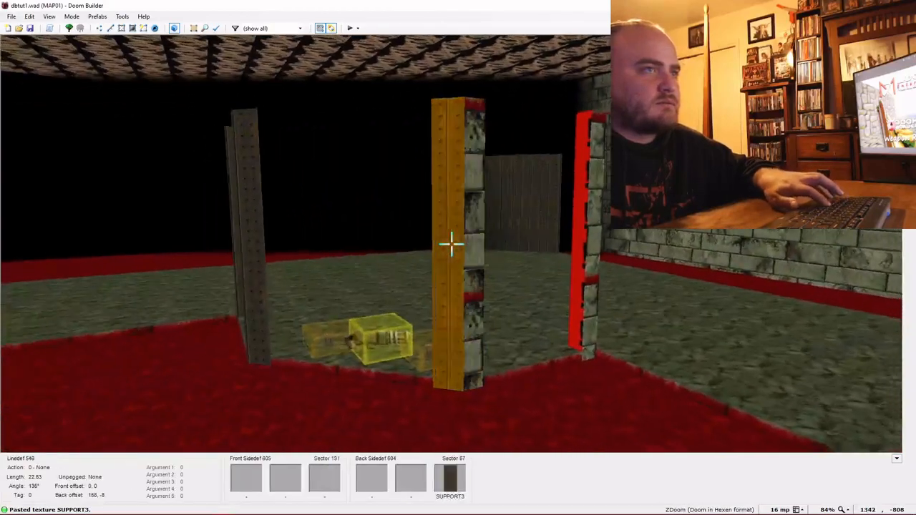
key("ctrl+v")
key("f")
key("ctrl+v")
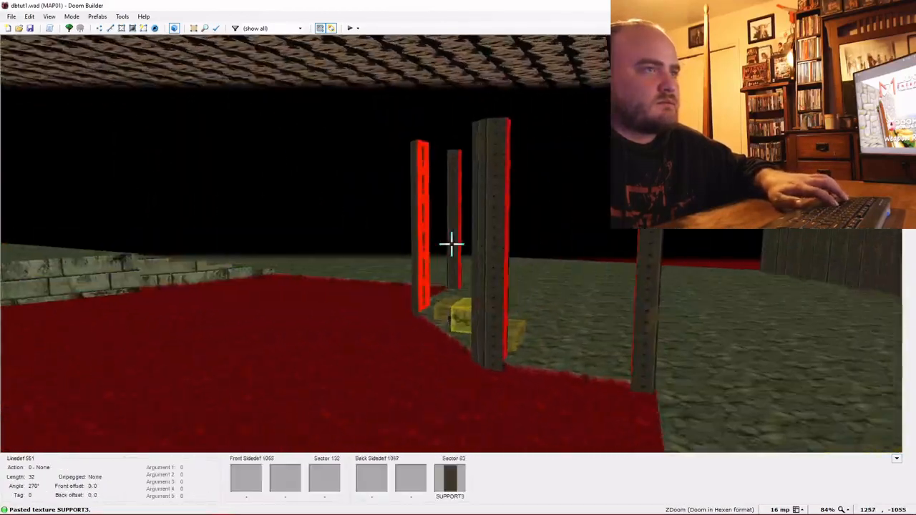
key("f")
key("ctrl+v")
key("ctrl+v")
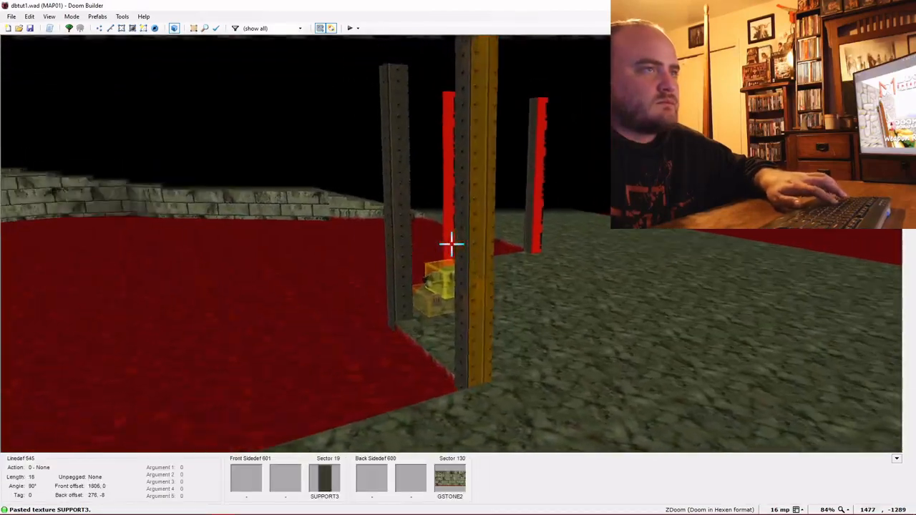
key("f")
key("ctrl+v")
key("ctrl+v")
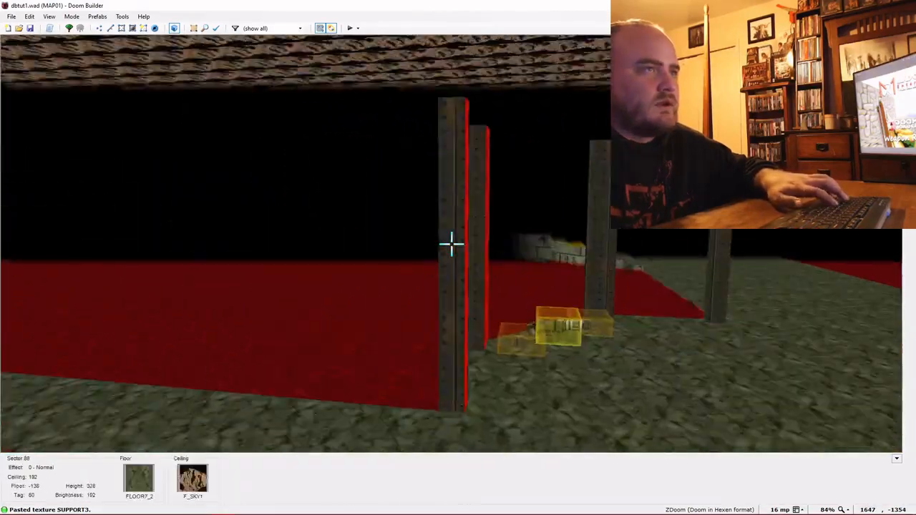
key("f")
key("ctrl+v")
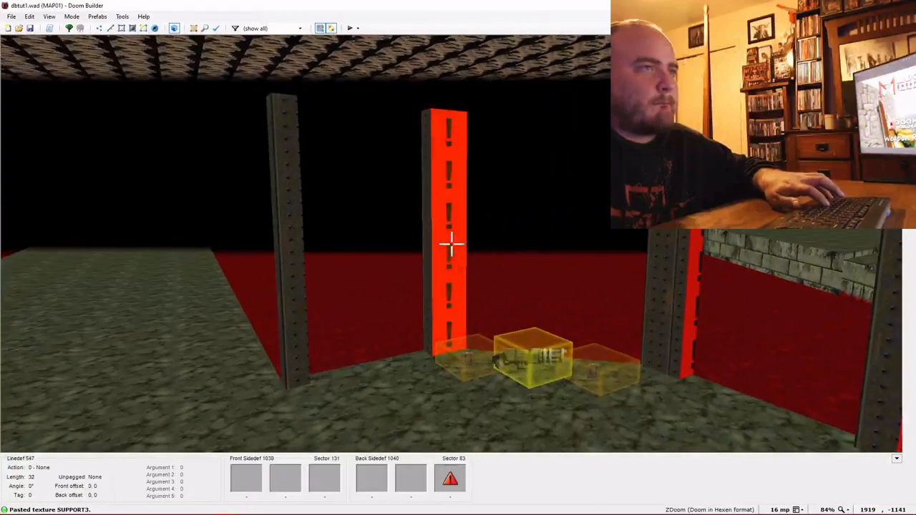
key("ctrl+v")
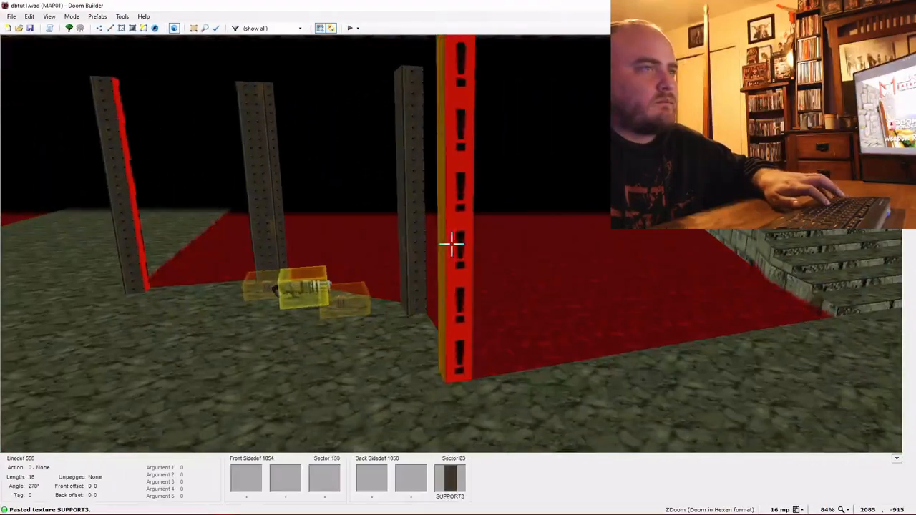
key("ctrl+v")
key("ctrl+v")
key("f")
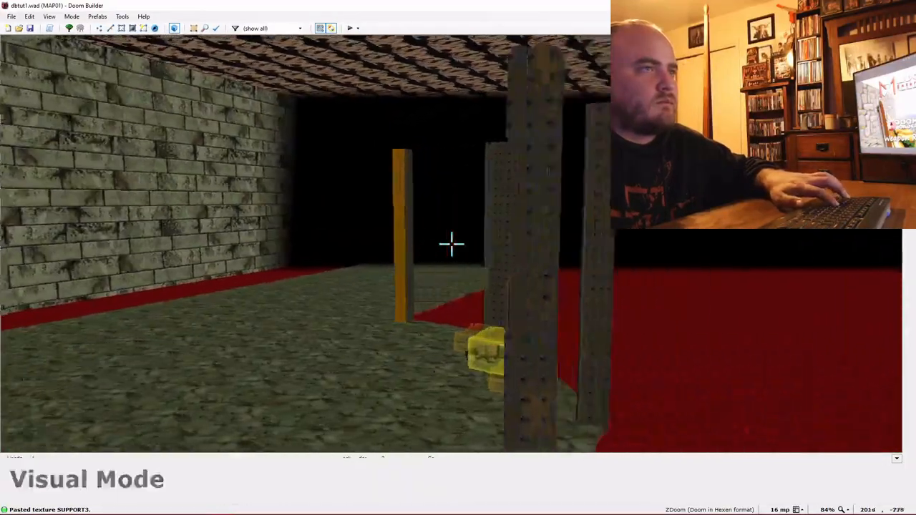
key("f")
Draw a curved sector about 80 units deep in the blood along the angled end of the stone platform below the stairs.
key("d")
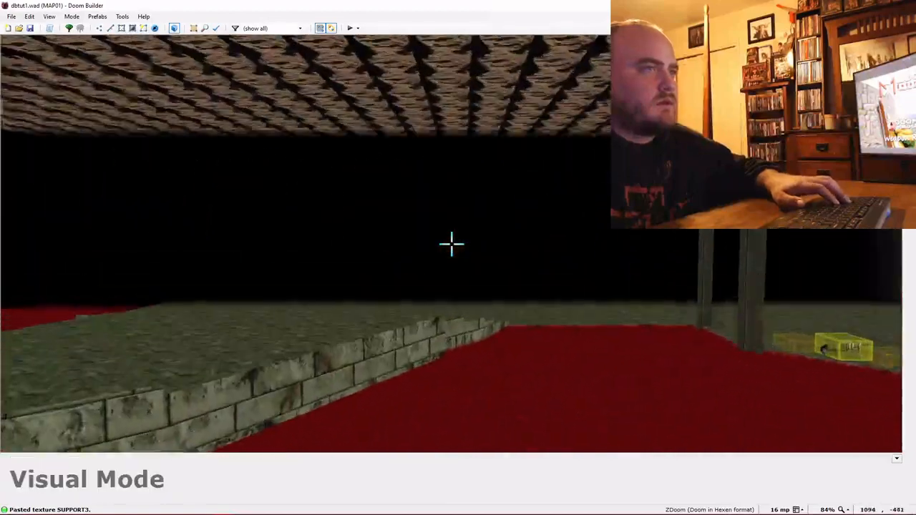
key("e")
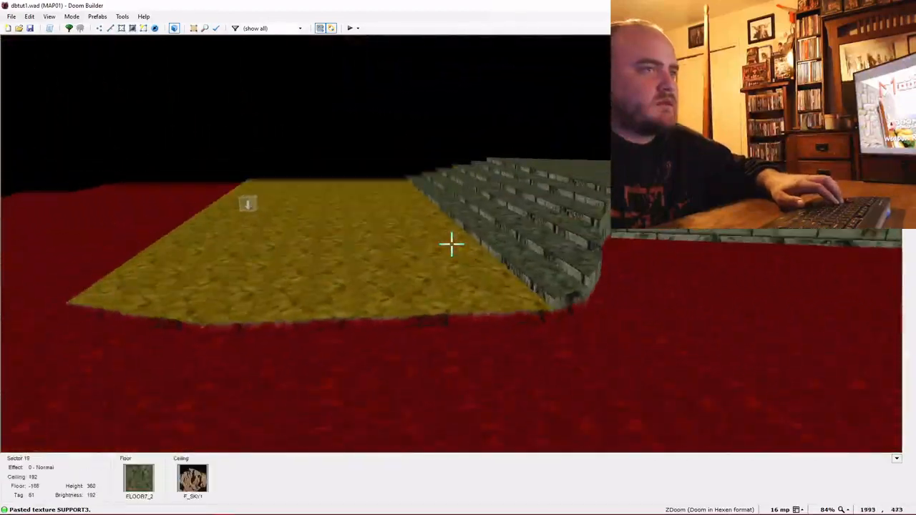
key("s")
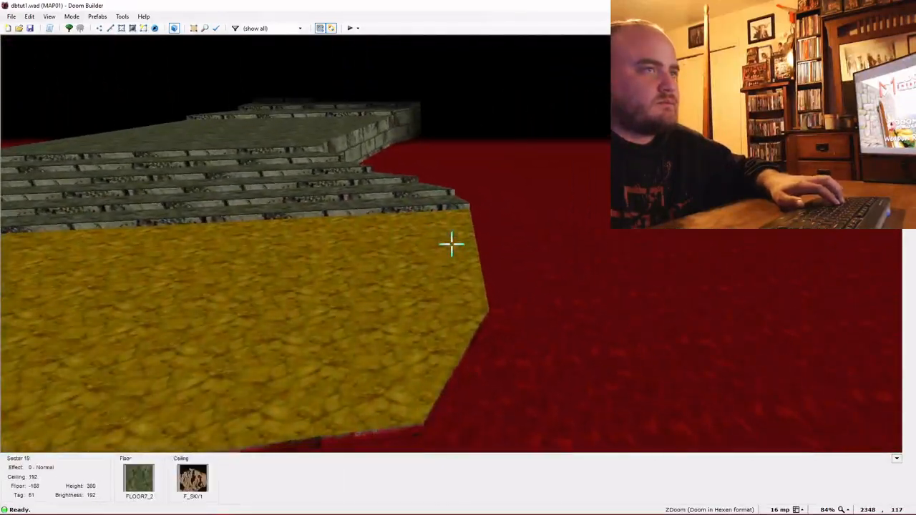
key("f")
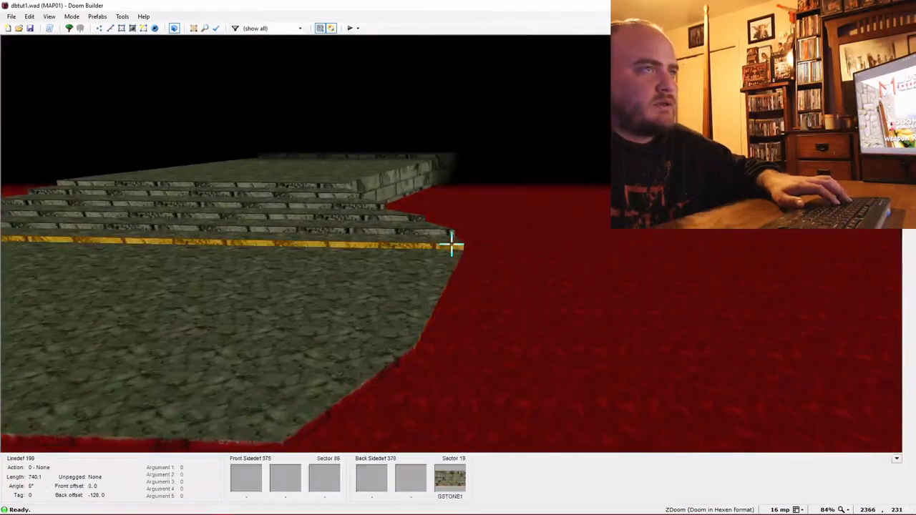
key("f")
key("w")
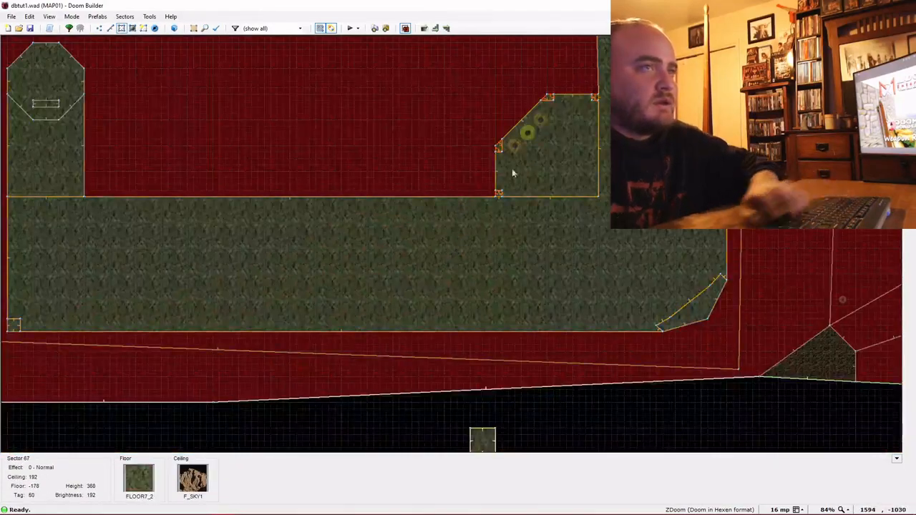
scroll(548, 173, "down", 2)
key("Right")
key("Right")
key("Right")
key("Up")
key("Up")
key("Up")
key("Up")
key("Up")
key("Up")
scroll(509, 200, "up", 1)
key("Up")
scroll(507, 199, "up", 1)
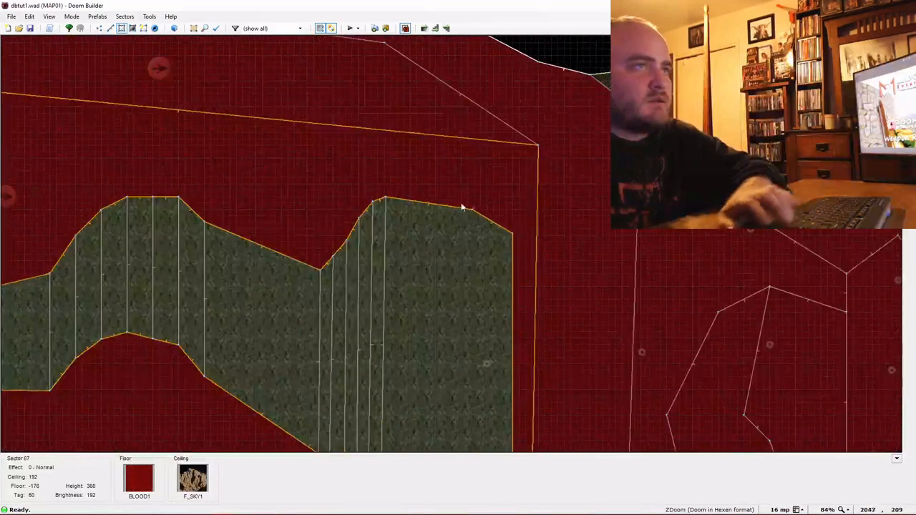
key("d")
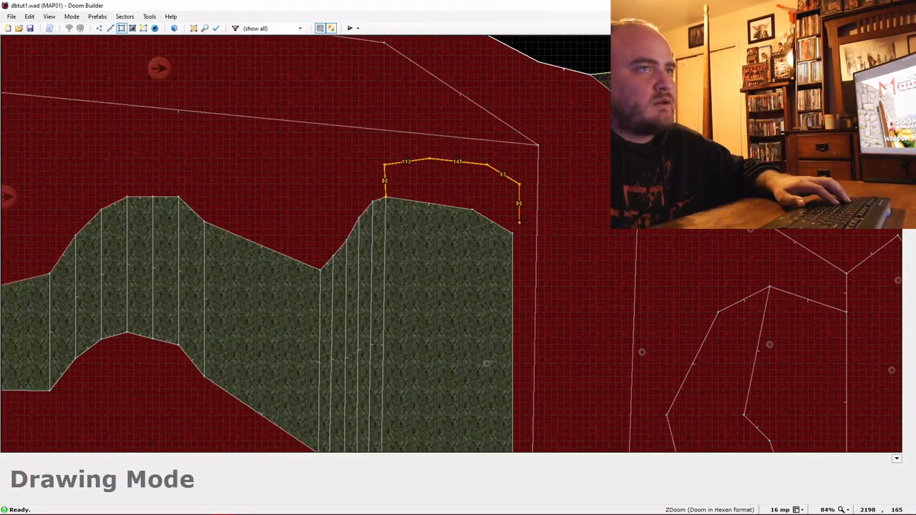
left_click(389, 204)
Raise the new sector's floor to -168 and apply the FLOOR7_2 flat to it.
key("w")
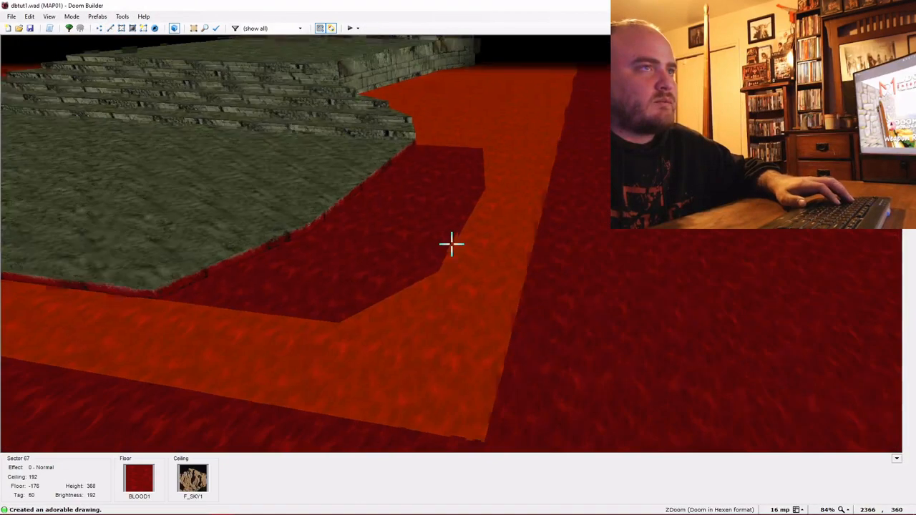
scroll(451, 244, "up", 1)
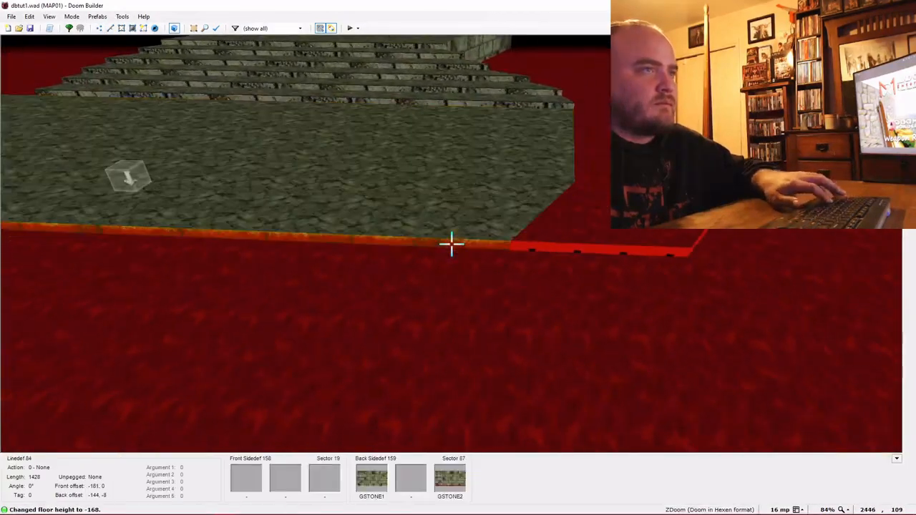
key("ctrl+c")
key("ctrl+c")
key("ctrl+v")
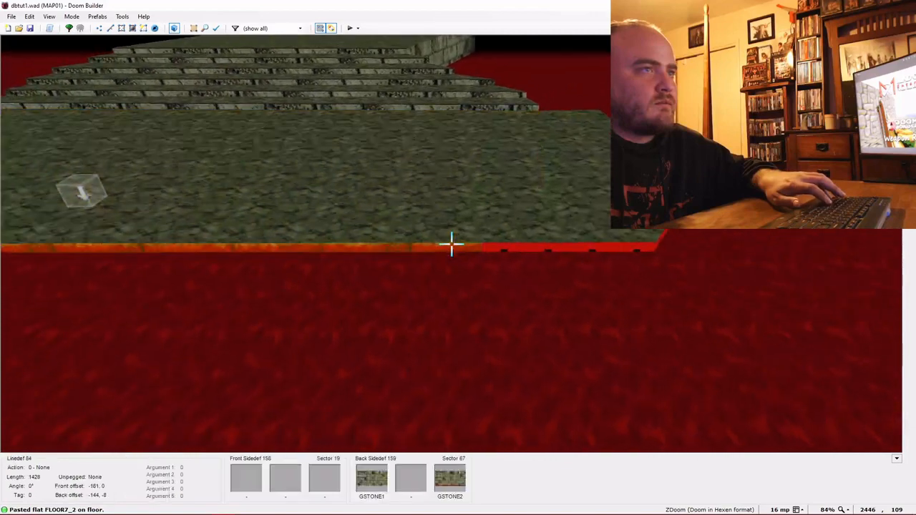
Apply the GSTONE2 texture to the new platform section's untextured side walls, shifting the first wall's offset to 0, -8.
key("ctrl+c")
key("ctrl+v")
key("Up")
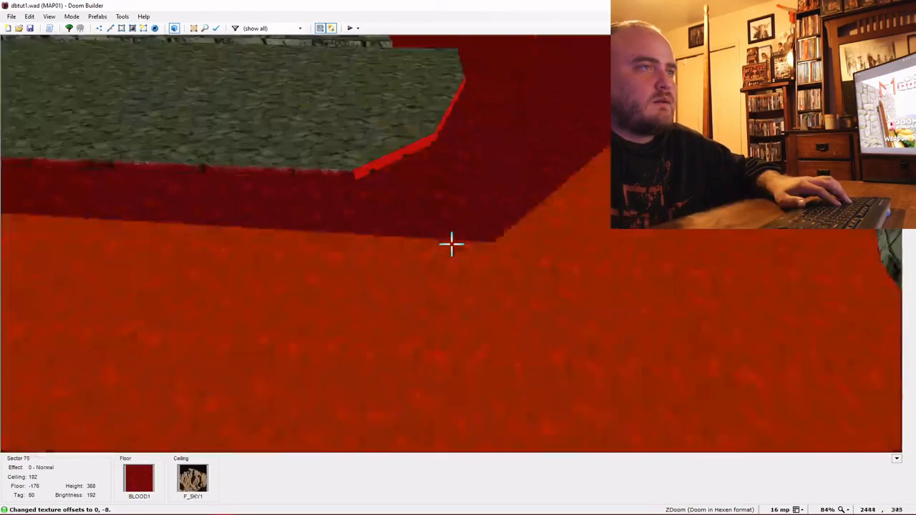
key("ctrl+v")
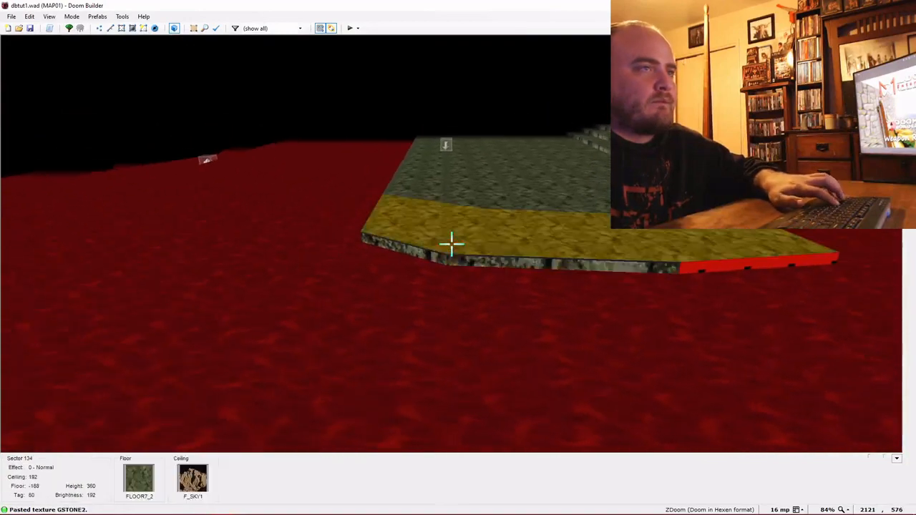
key("ctrl+v")
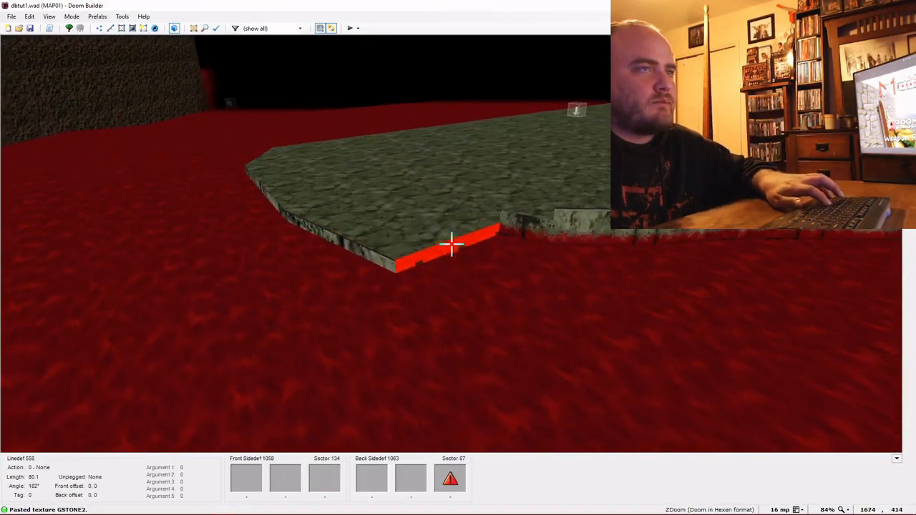
key("ctrl+v")
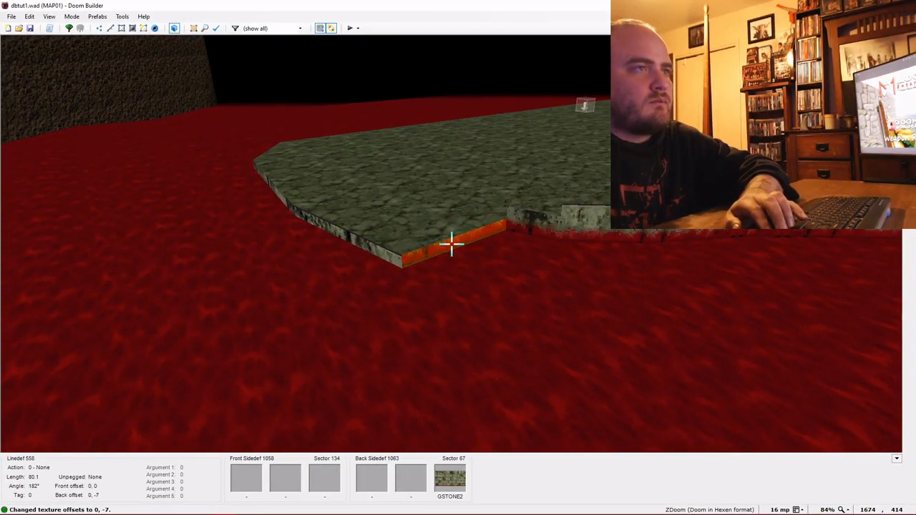
Shift the texture offsets of the new section's remaining side walls to 0, -8.
key("Up")
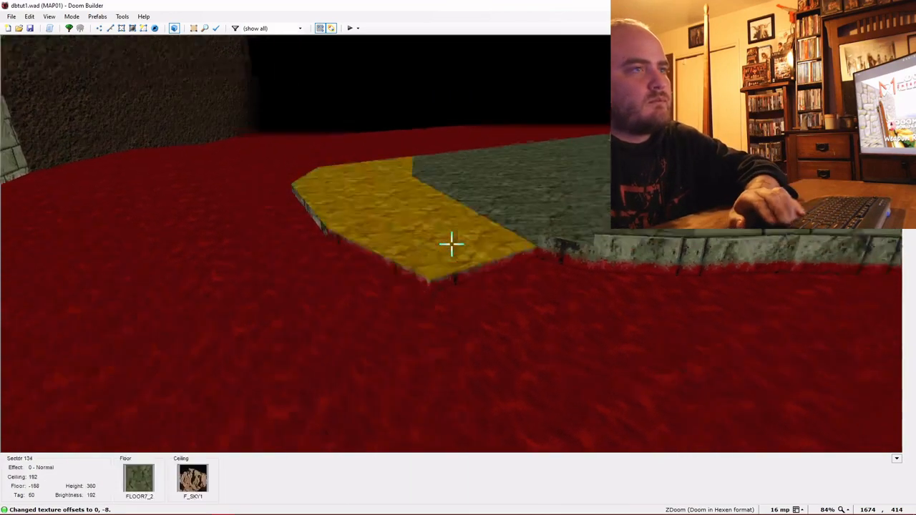
key("e")
key("s")
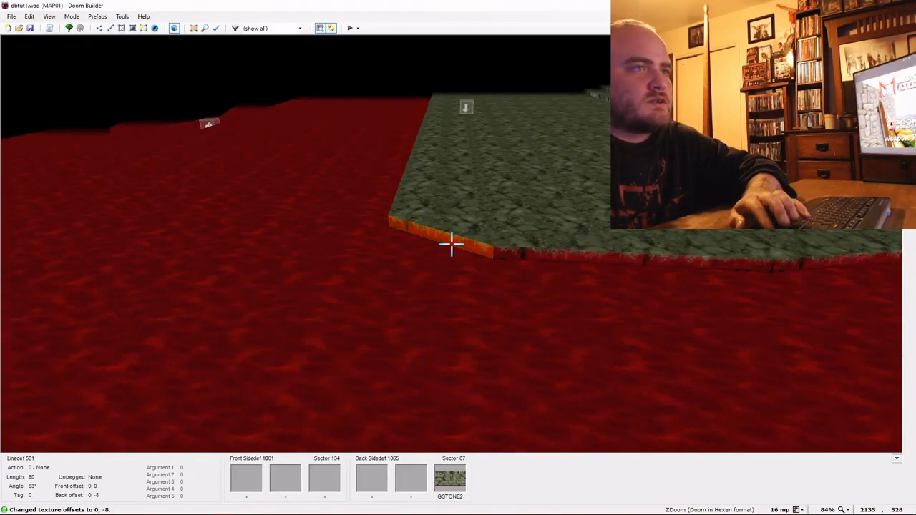
key("e")
key("s")
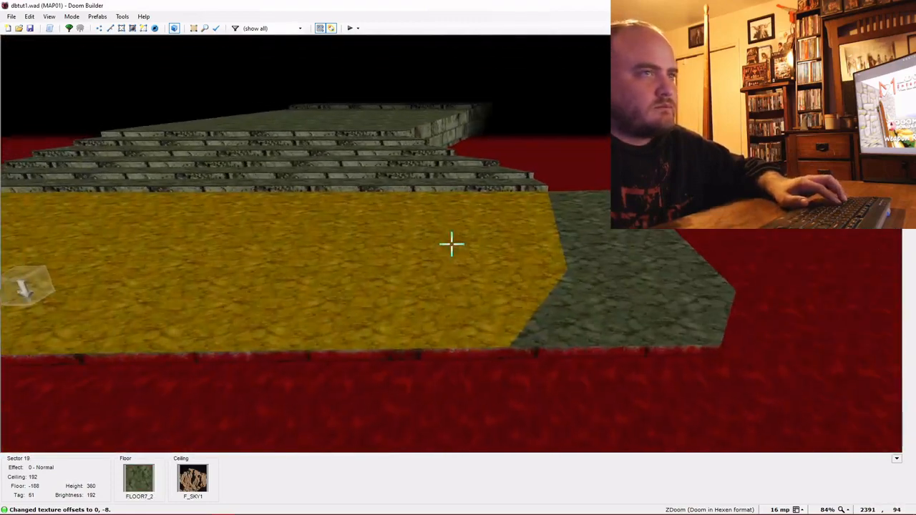
Draw a square sector about 16 units wide in the new section's outer corner beside the stairs.
key("q")
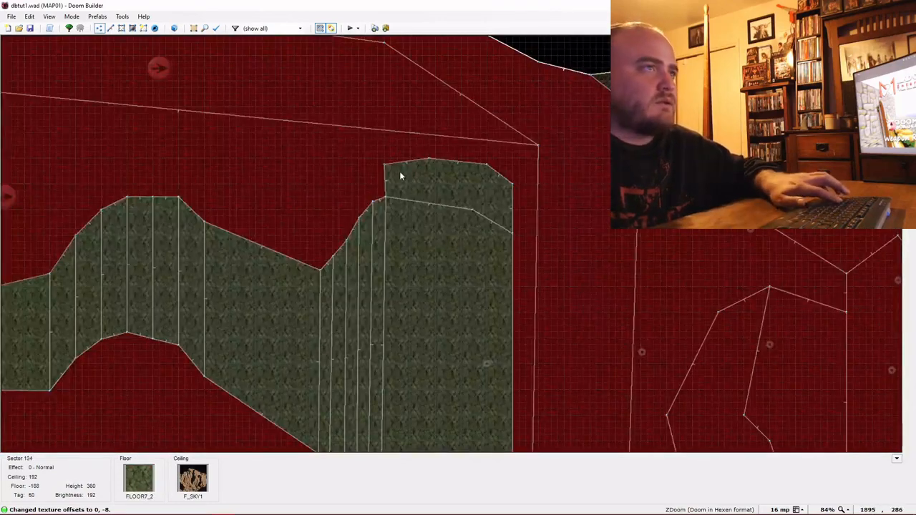
scroll(399, 171, "up", 6)
key("d")
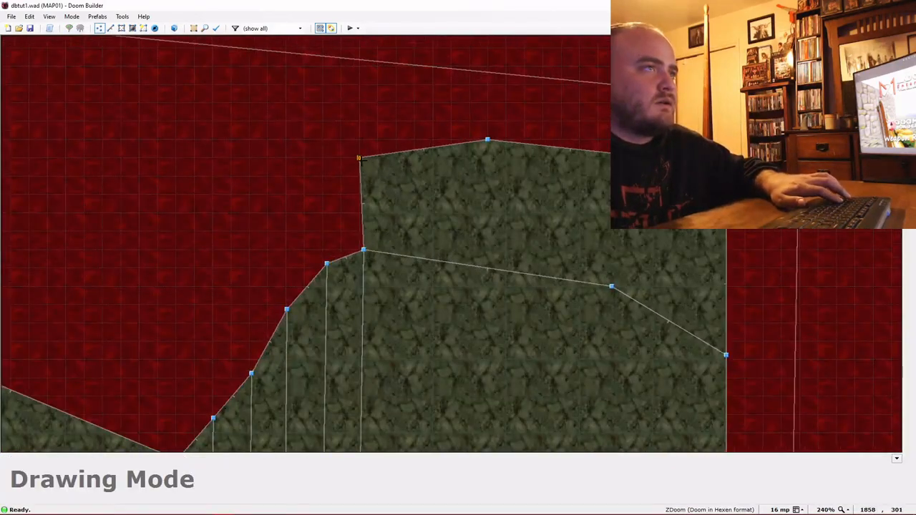
left_click(358, 158)
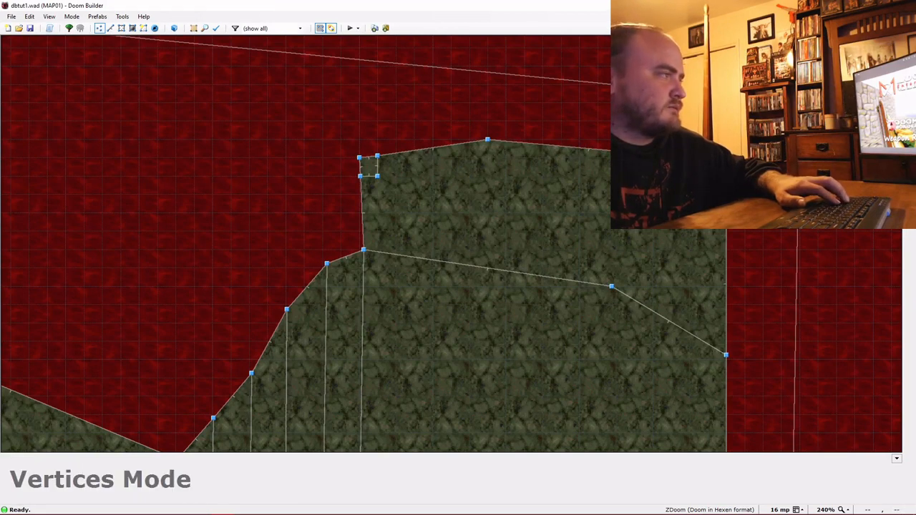
Draw a triangular sector about 32 by 48 units inside the slanted corner at the new section's other end.
key("s")
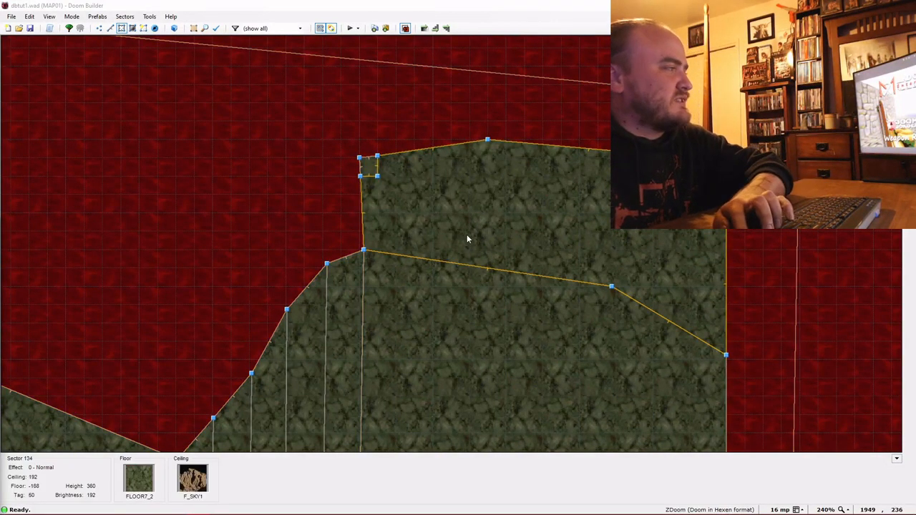
key("Right")
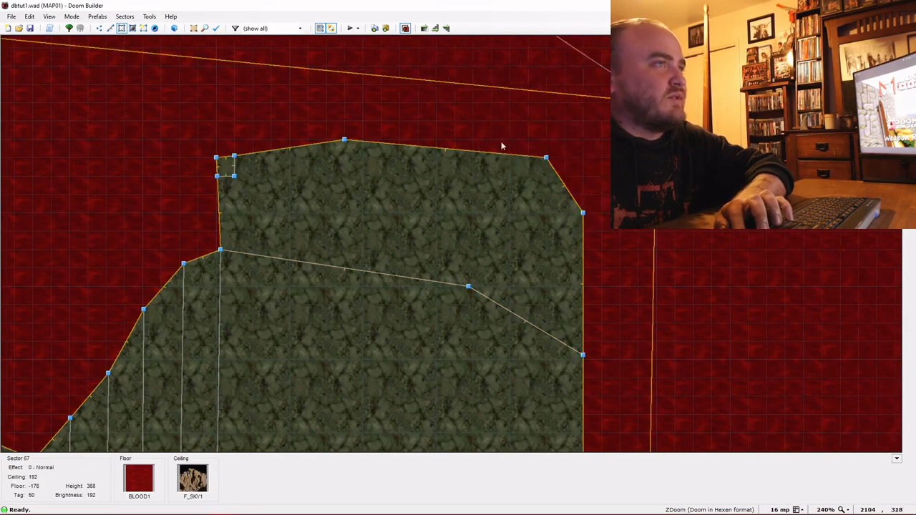
key("d")
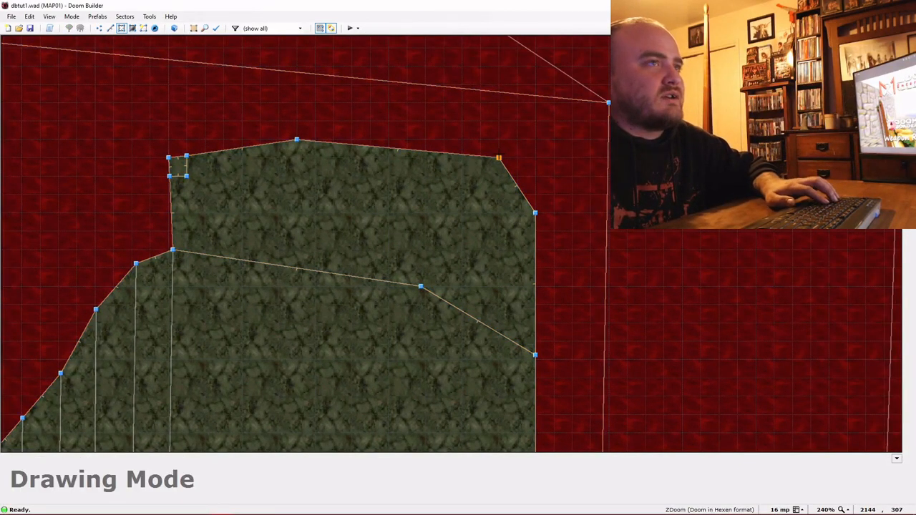
left_click(498, 155)
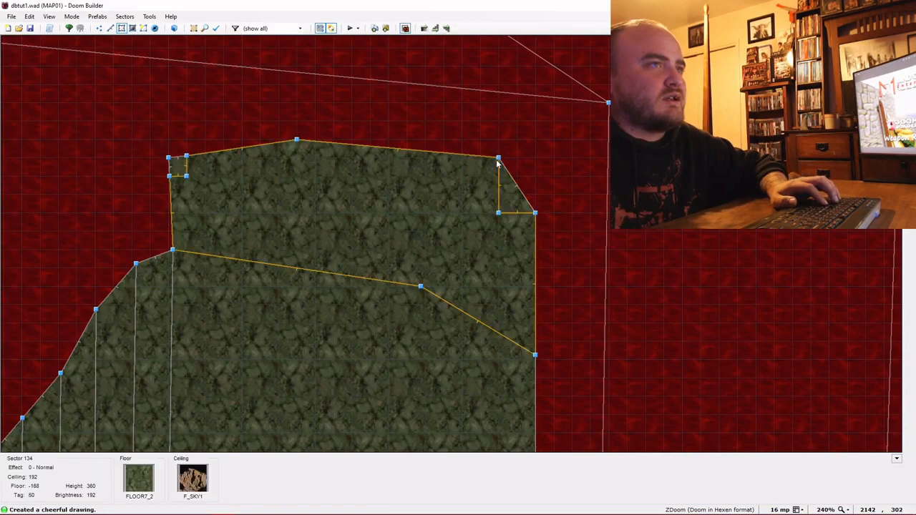
Raise the floors of the triangular and square corner sectors on the new platform section to a height of 24.
key("q")
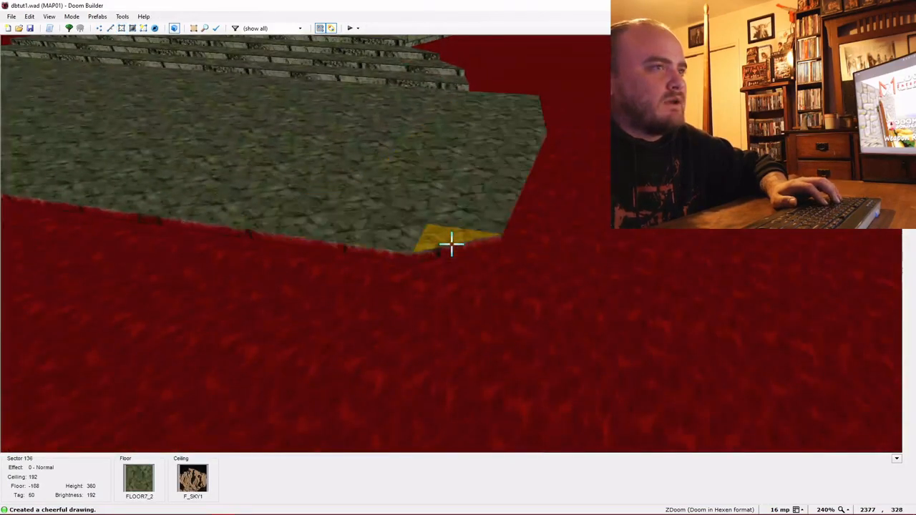
left_click(451, 244)
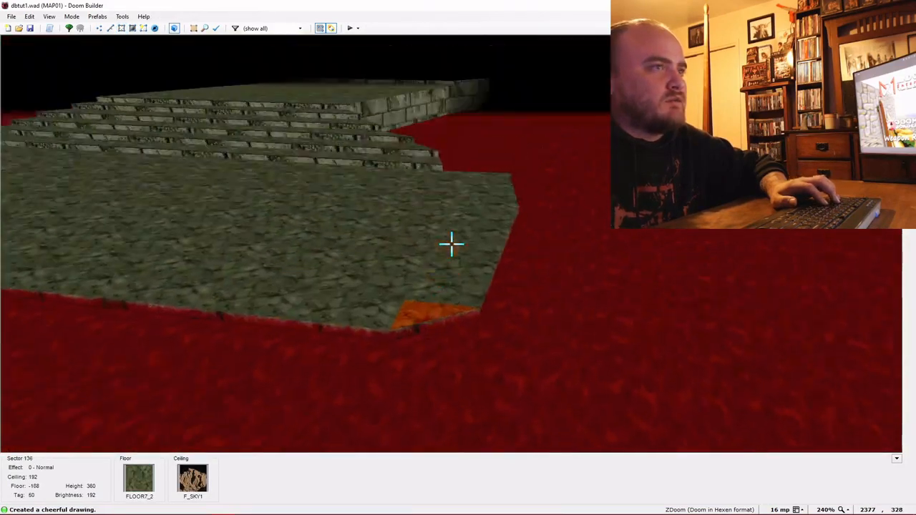
key("e")
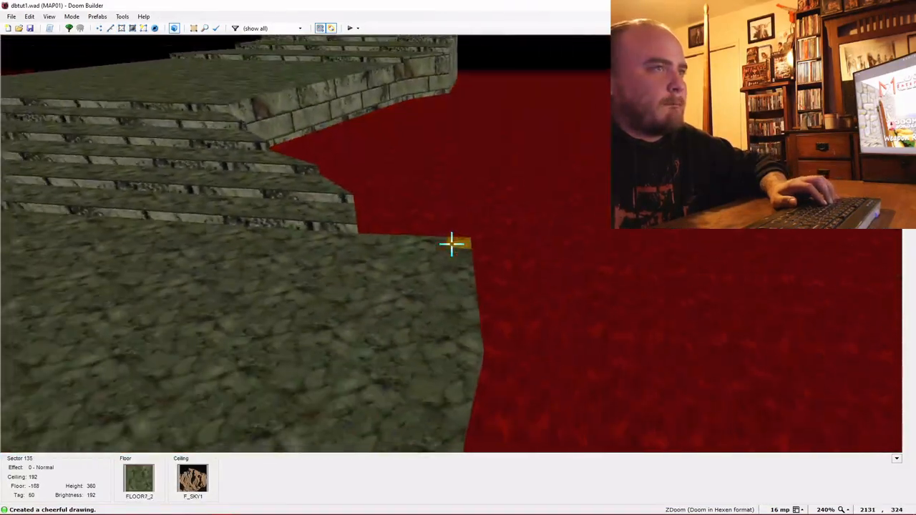
right_click(452, 244)
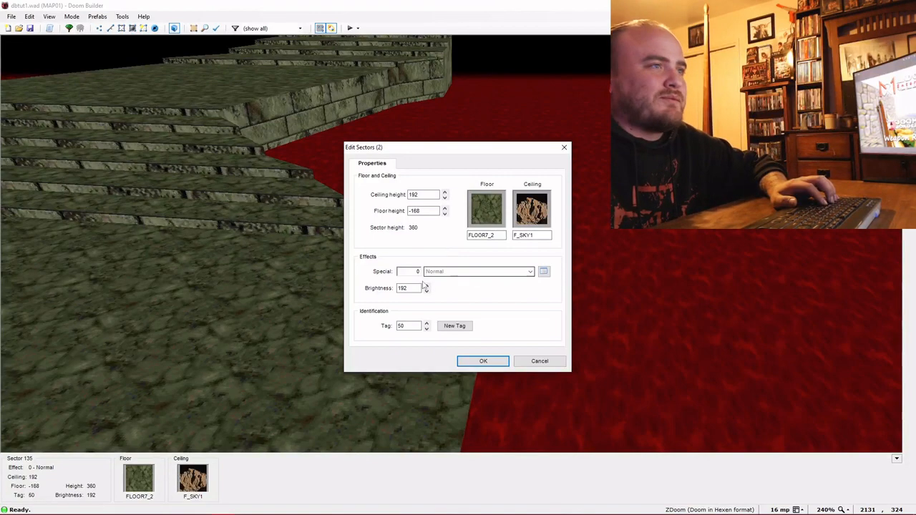
type("24")
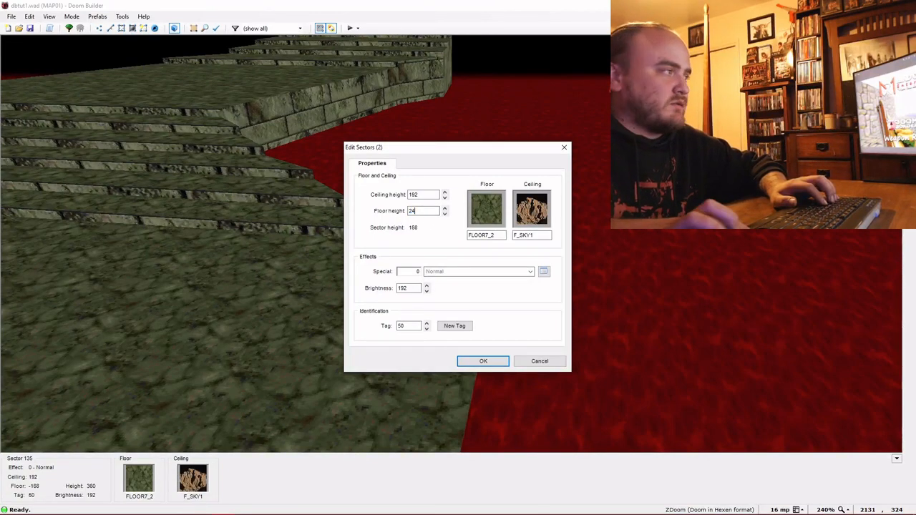
key("Return")
key("d")
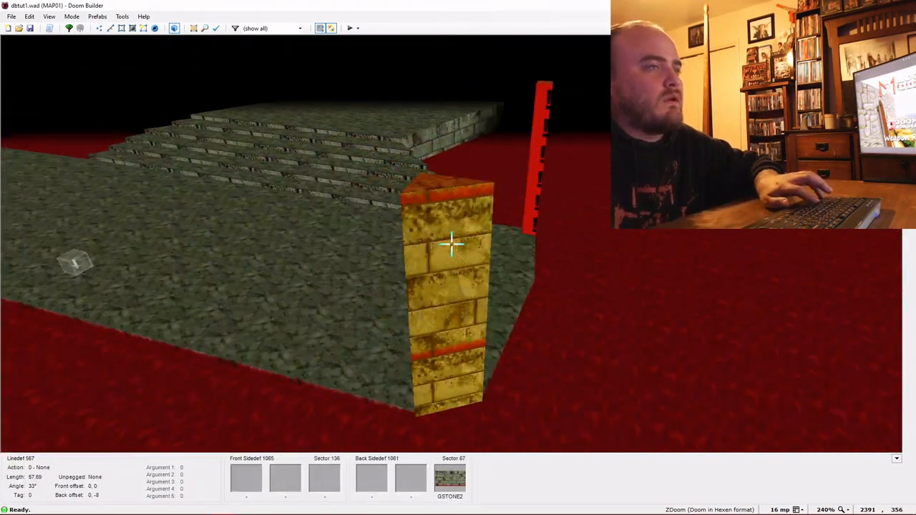
Copy the GSTONE2 texture and paste it onto the floors of the two raised corner sectors.
key("ctrl+c")
key("ctrl+v")
right_click(451, 245)
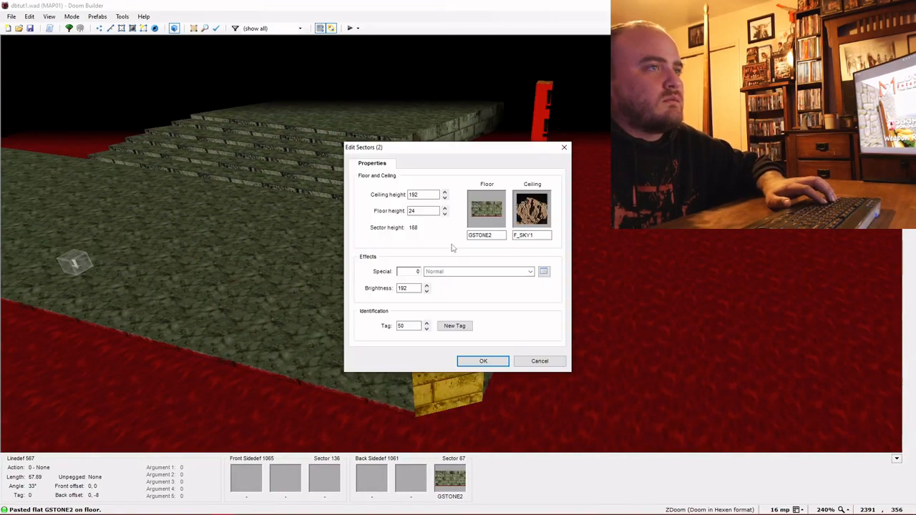
left_click(539, 362)
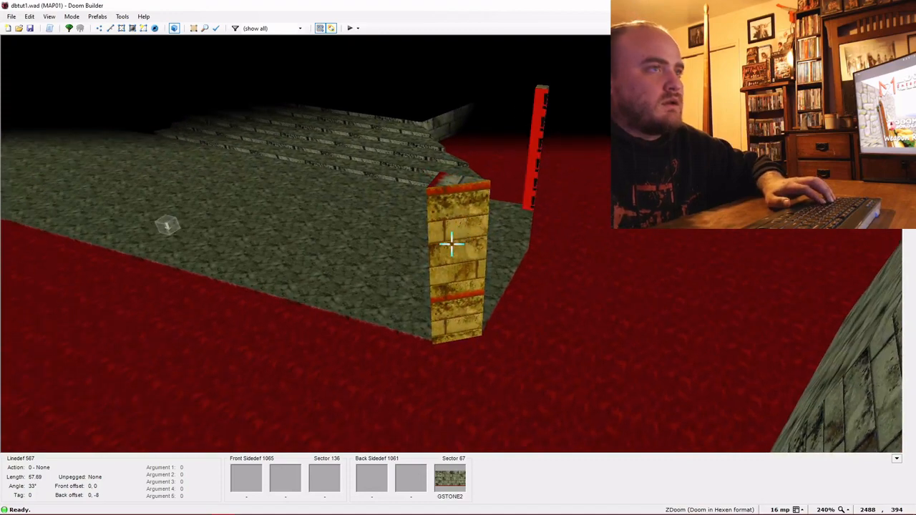
Set the SUPPORT3 texture on the triangular pillar's slanted outer wall.
key("ctrl+v")
right_click(452, 245)
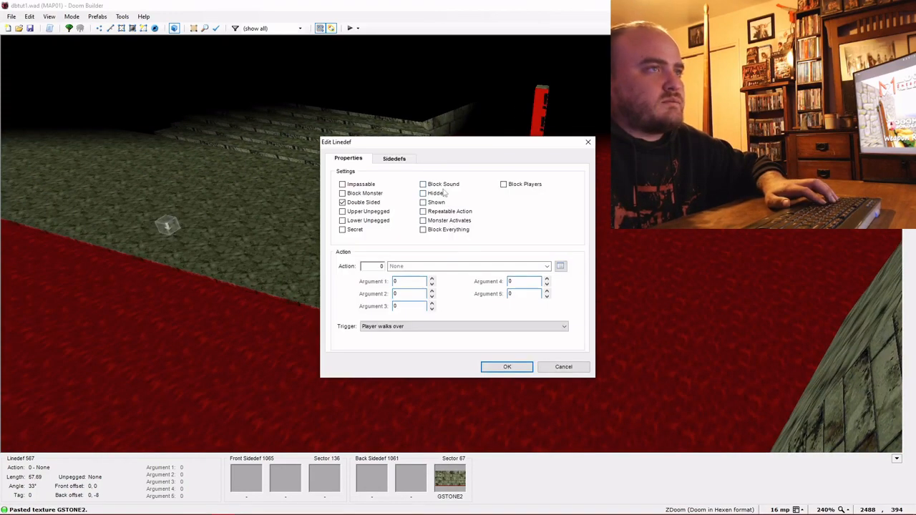
left_click(395, 159)
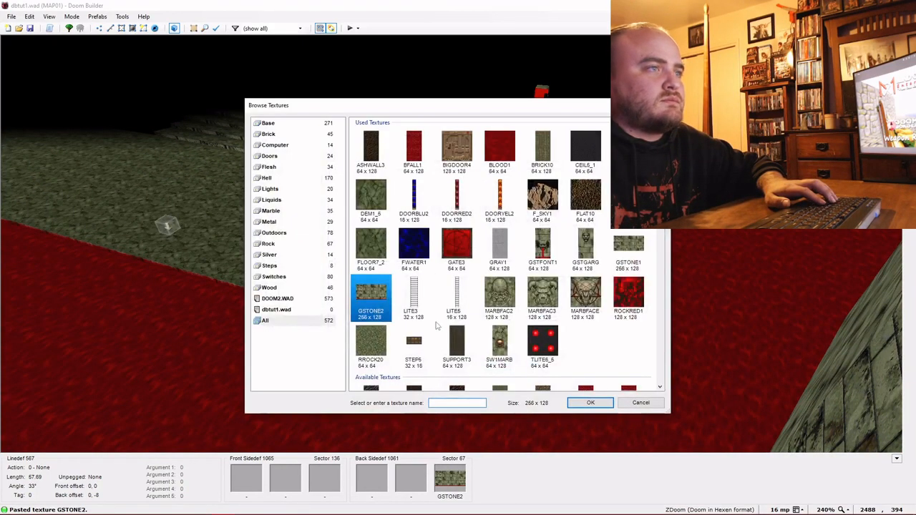
double_click(450, 330)
left_click(496, 371)
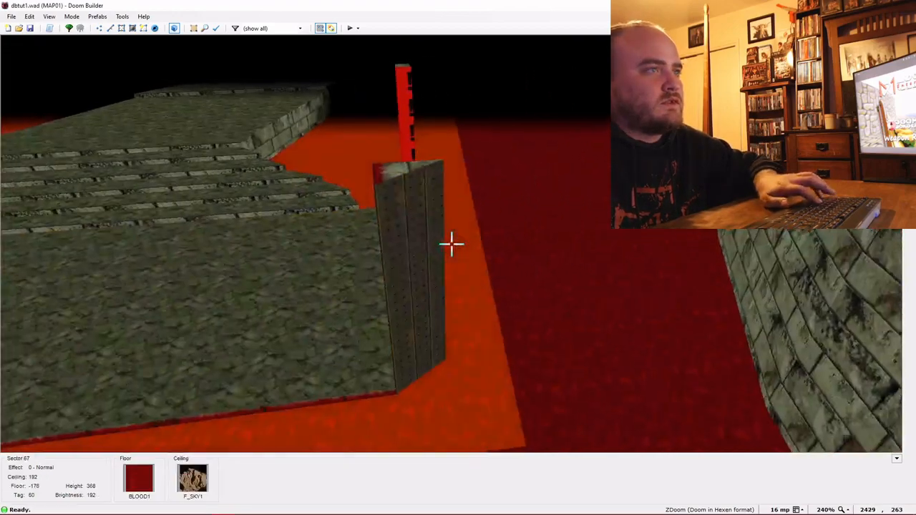
Paste the SUPPORT3 texture onto the remaining sides of both corner pillars and auto-align the textures.
key("ctrl+v")
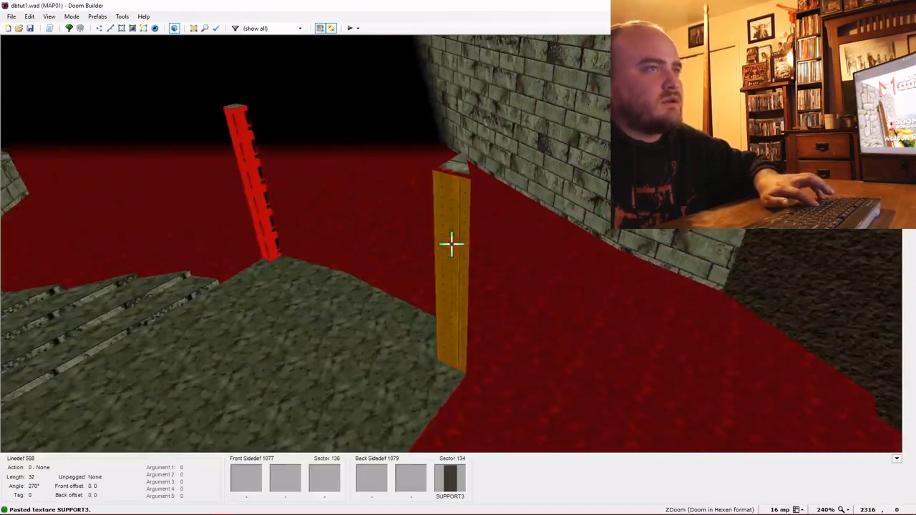
key("ctrl+v")
key("ctrl+v")
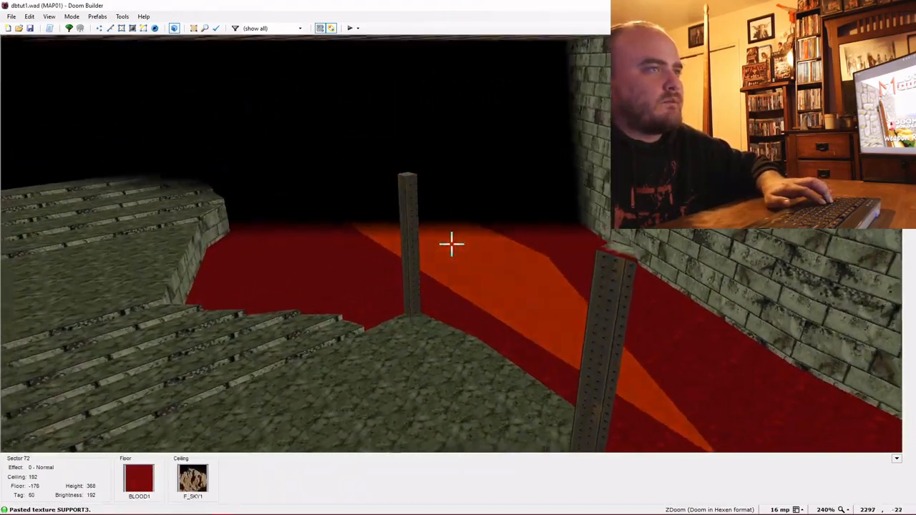
key("ctrl+v")
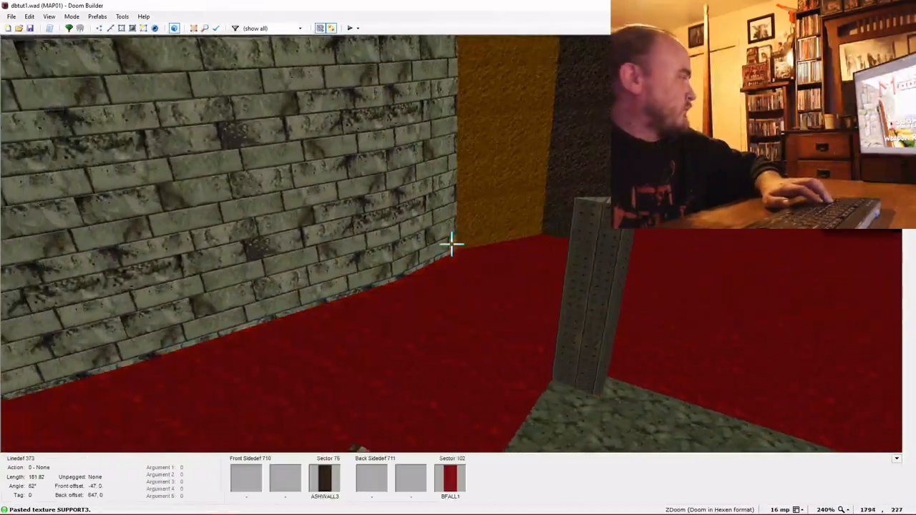
key("ctrl+v")
key("ctrl+v")
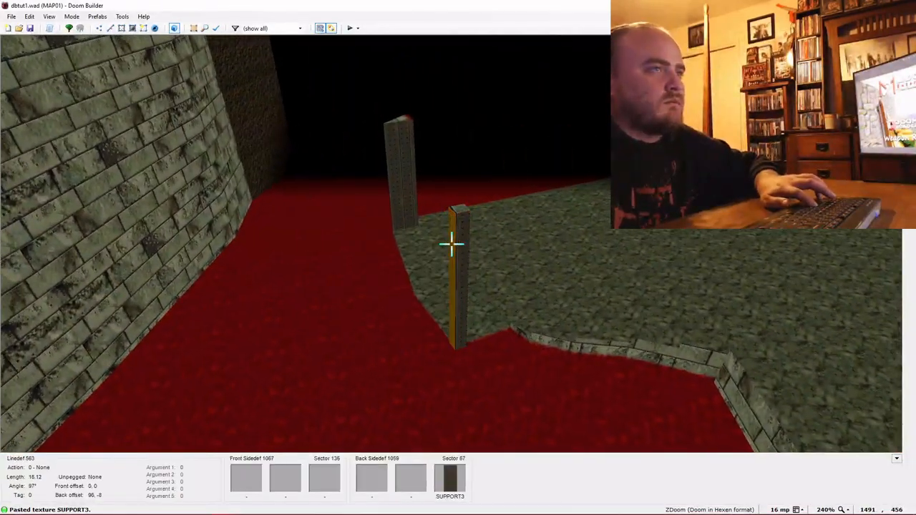
key("e")
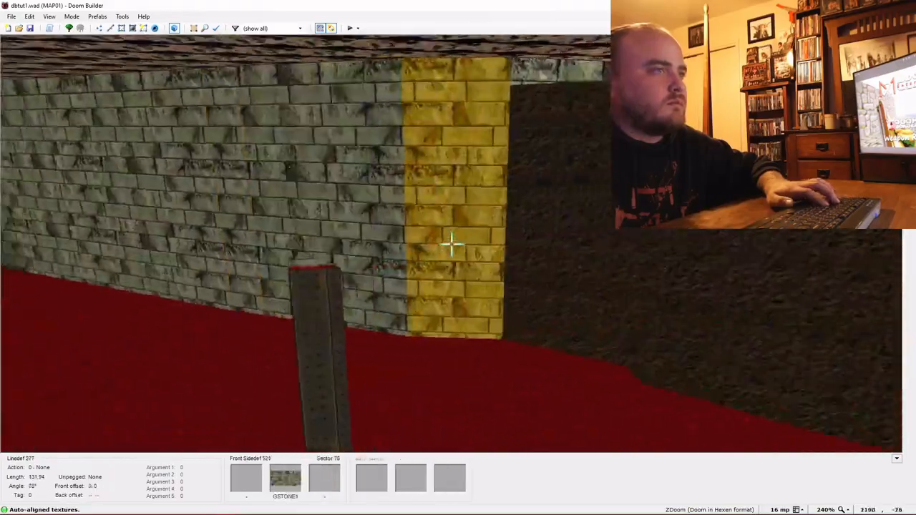
key("e")
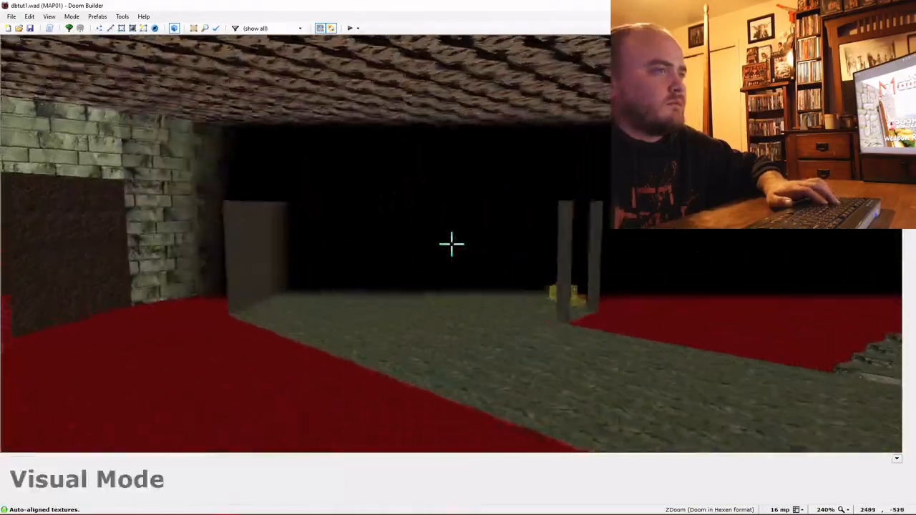
key("e")
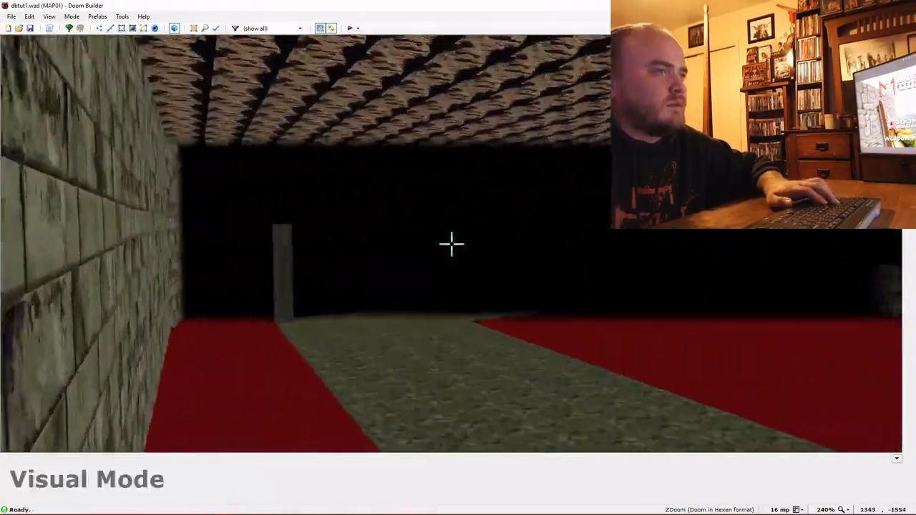
key("w")
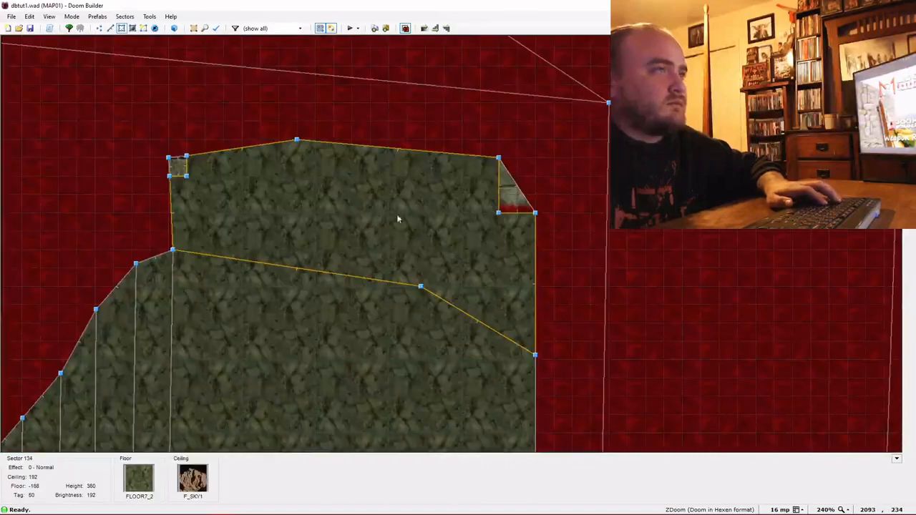
Playtest the map, walking through the blood area and along the platform to examine the new section and pillars, and quit the game.
scroll(276, 232, "down", 10)
key("Left")
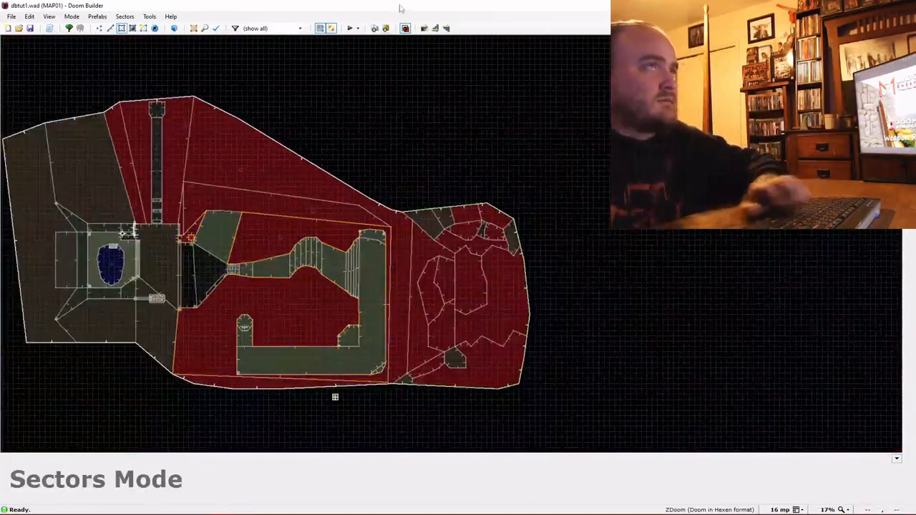
left_click(405, 28)
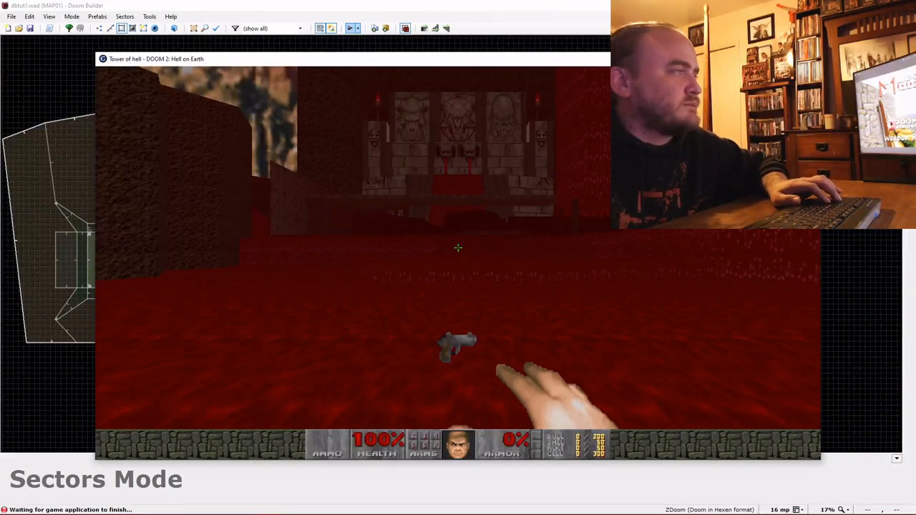
key("w")
key("w")
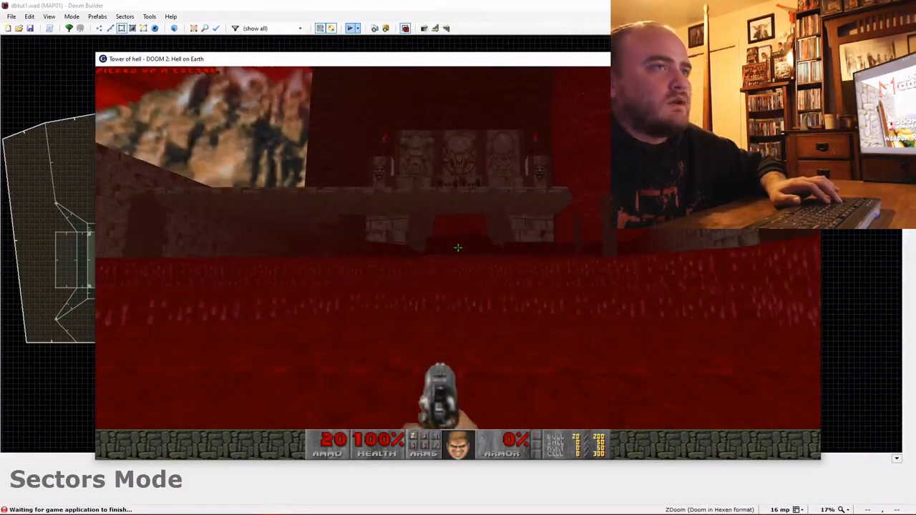
key("w")
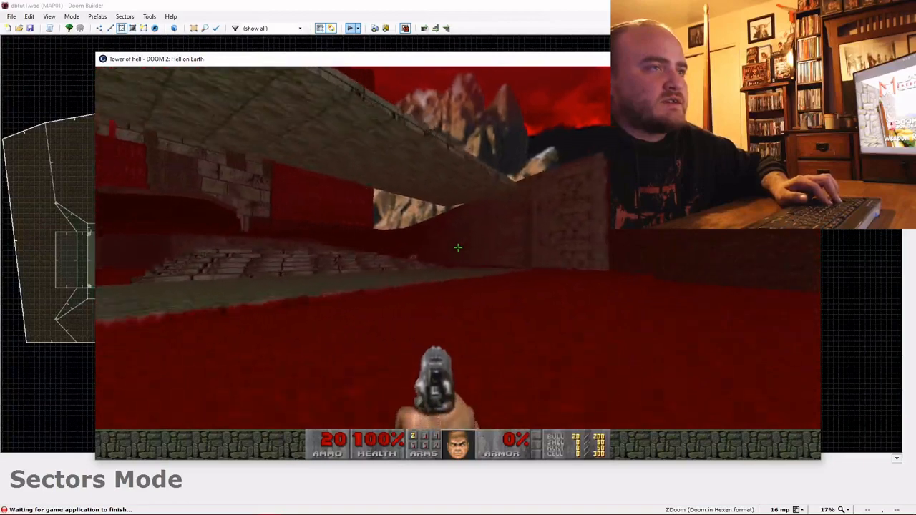
key("w")
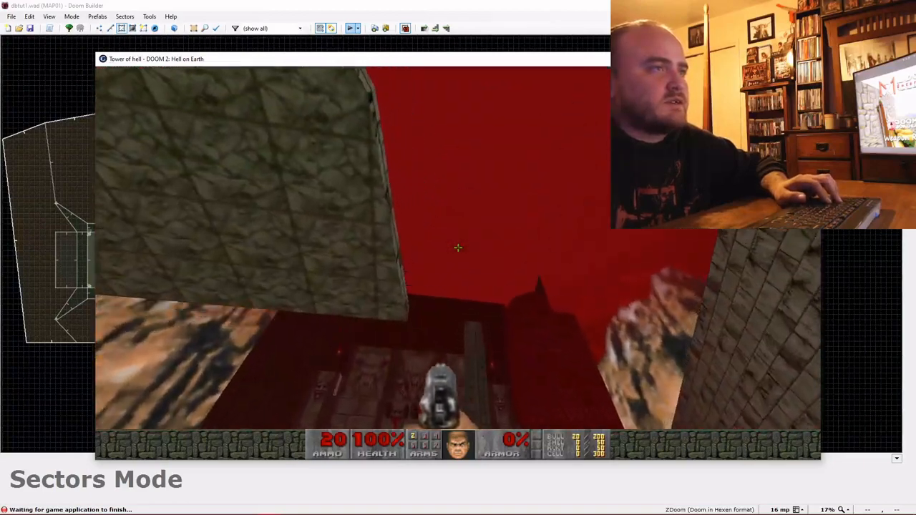
key("w")
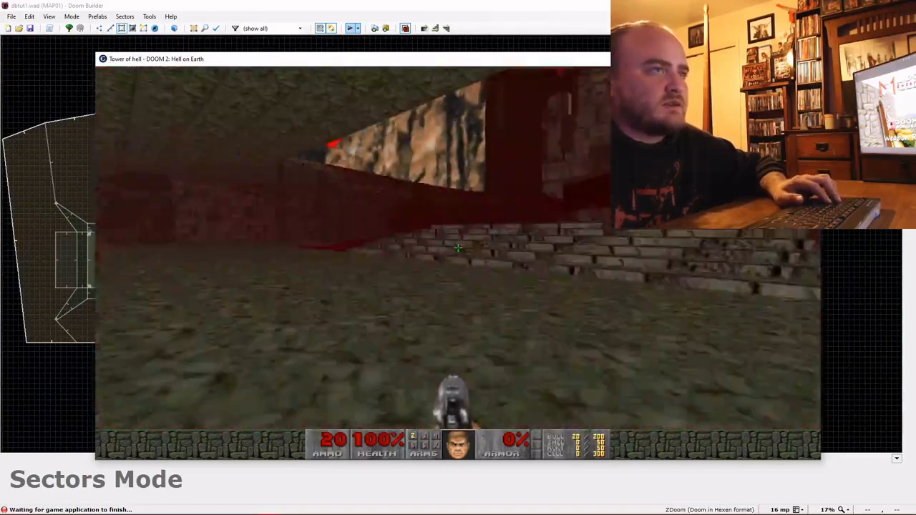
key("w")
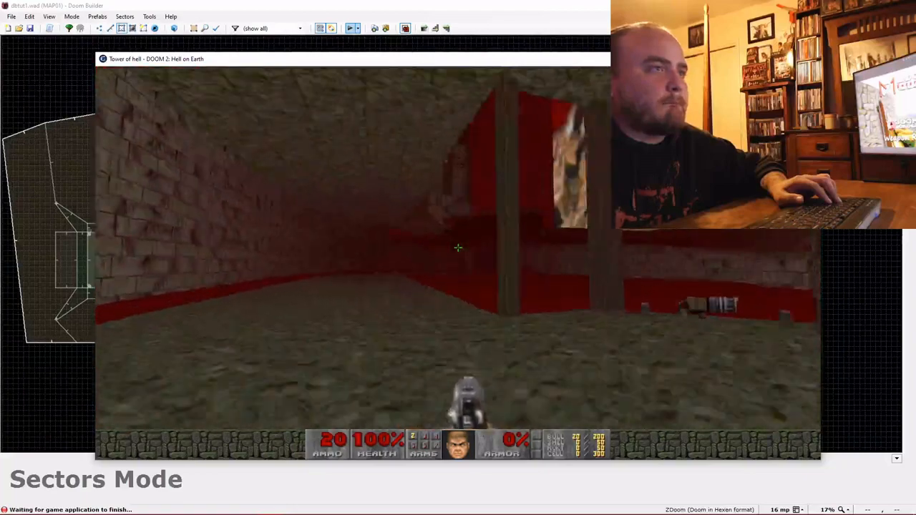
key("w")
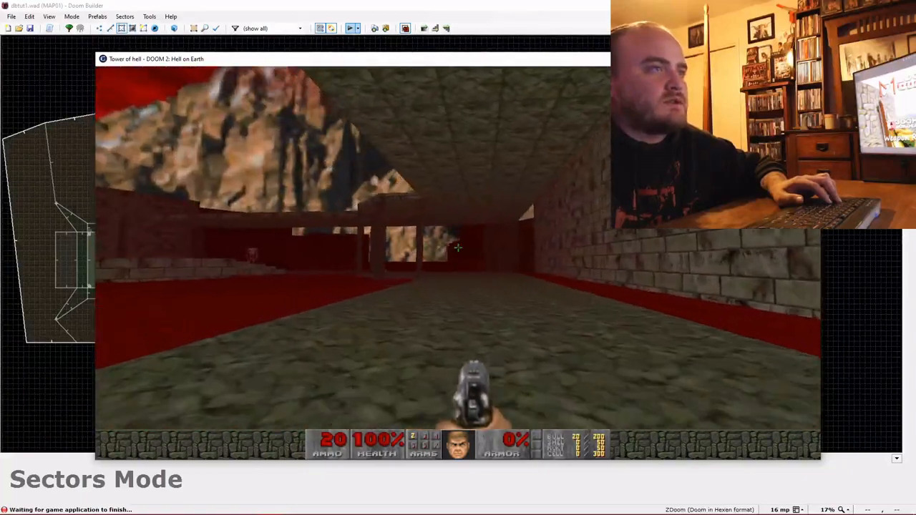
key("w")
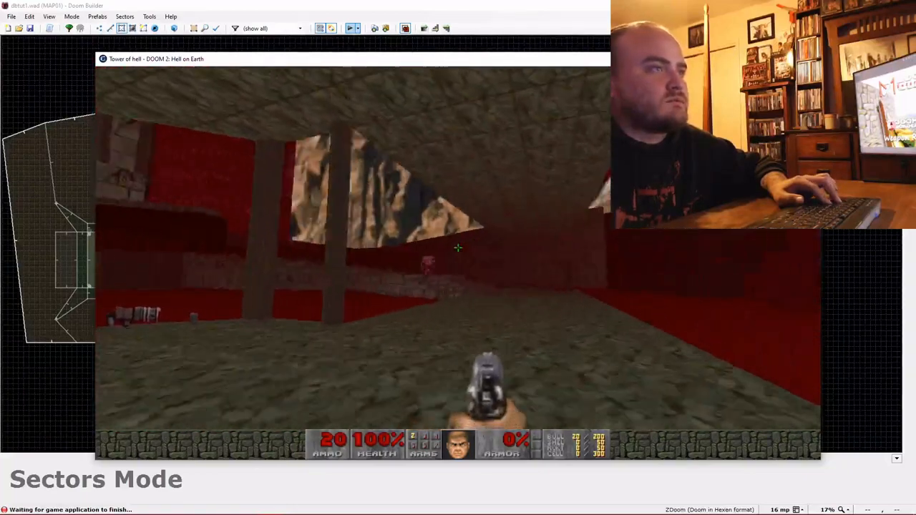
key("Escape")
key("Up")
key("Return")
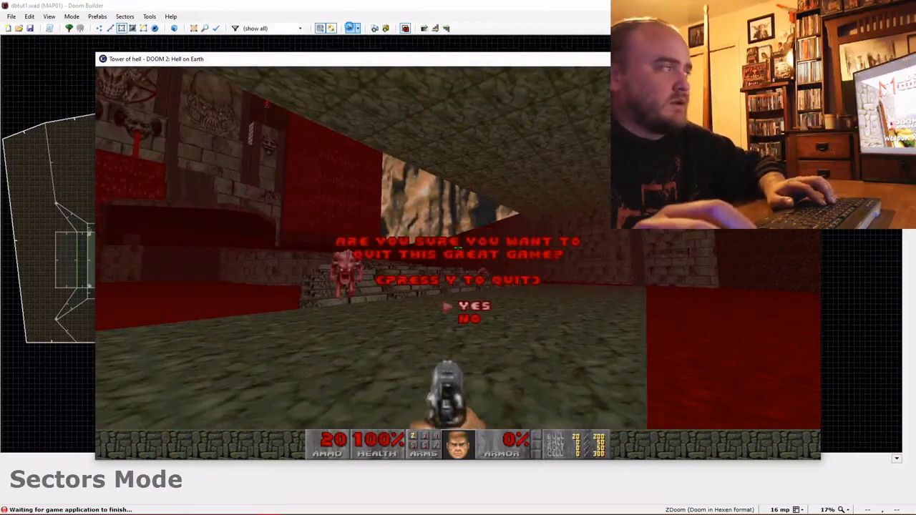
key("y")
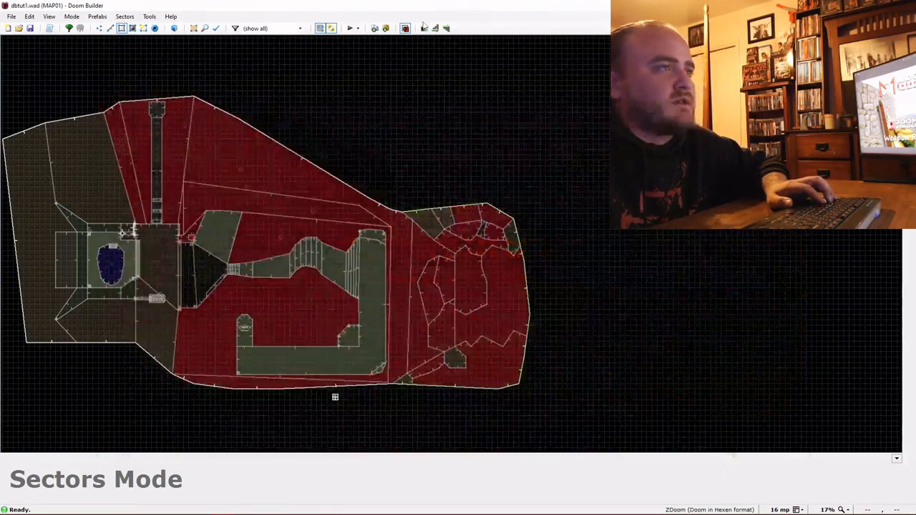
Set the sector tag of the new platform section and its two corner pillars to 51.
scroll(365, 234, "up", 6)
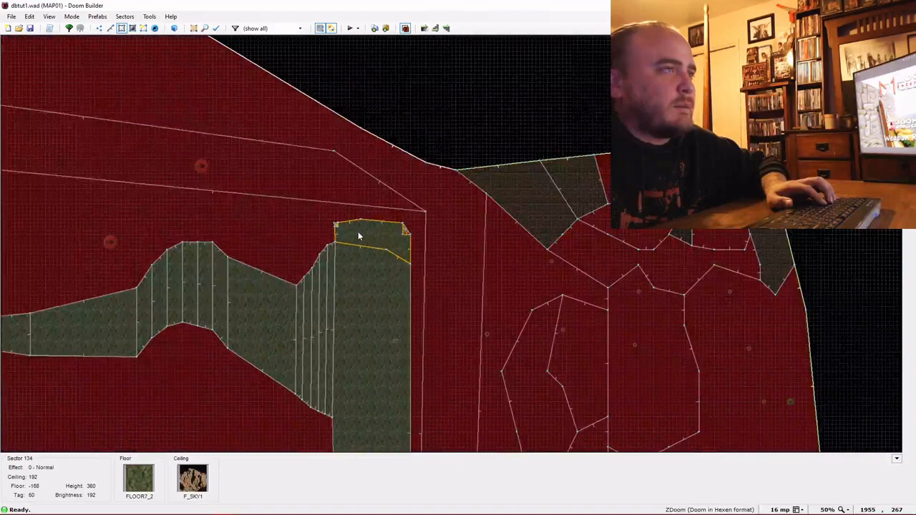
scroll(357, 231, "down", 4)
scroll(364, 290, "up", 4)
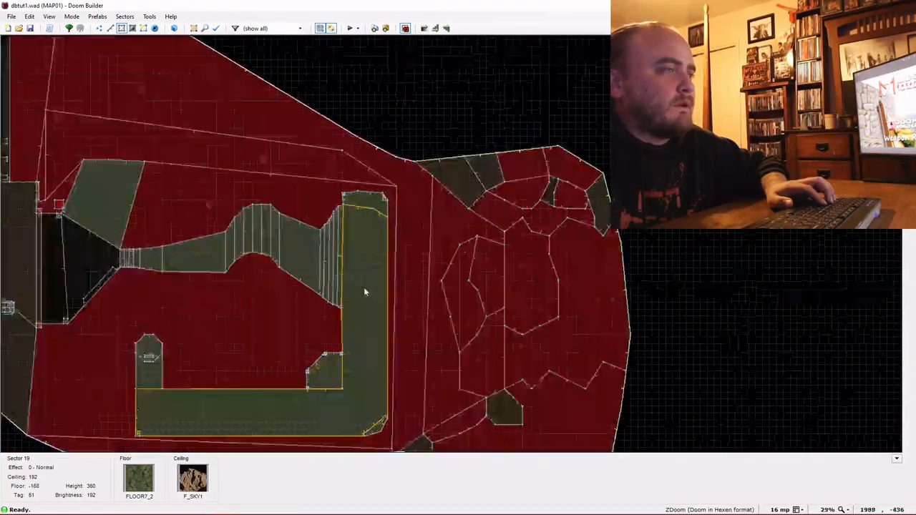
scroll(347, 140, "up", 4)
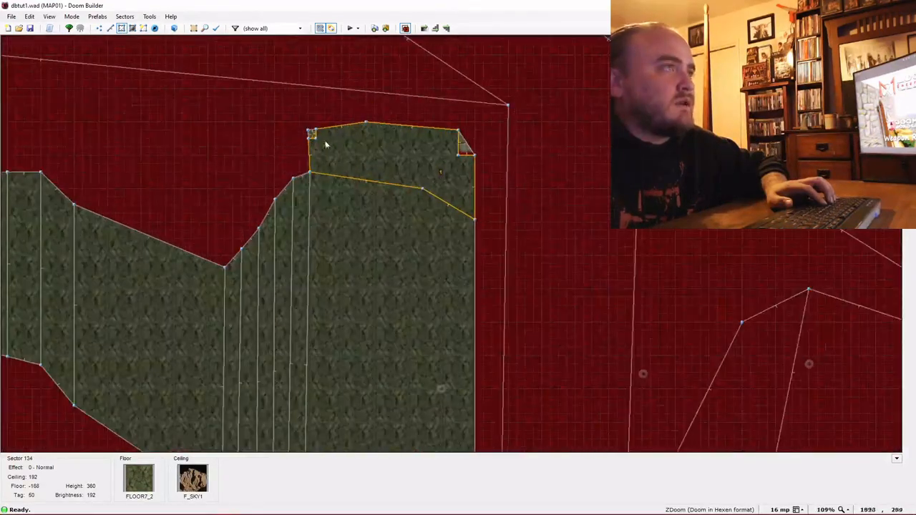
right_click(461, 153)
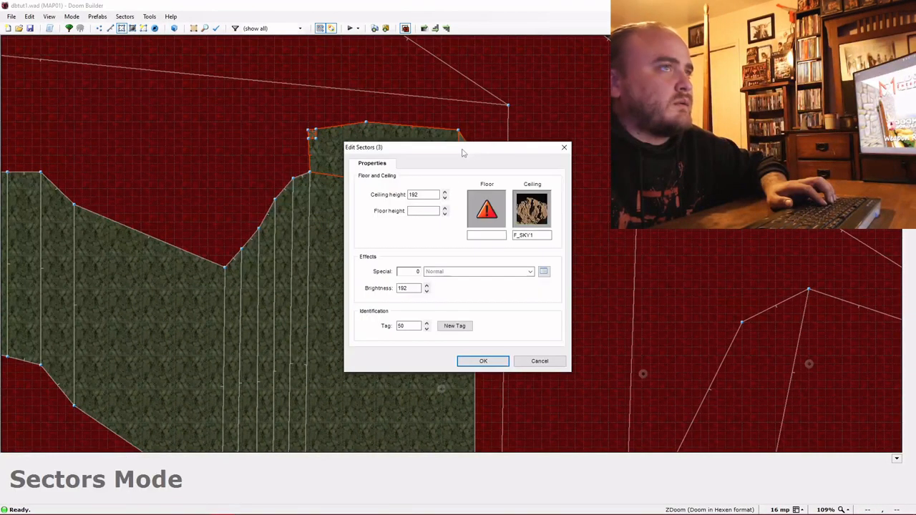
double_click(412, 323)
type("51")
key("Return")
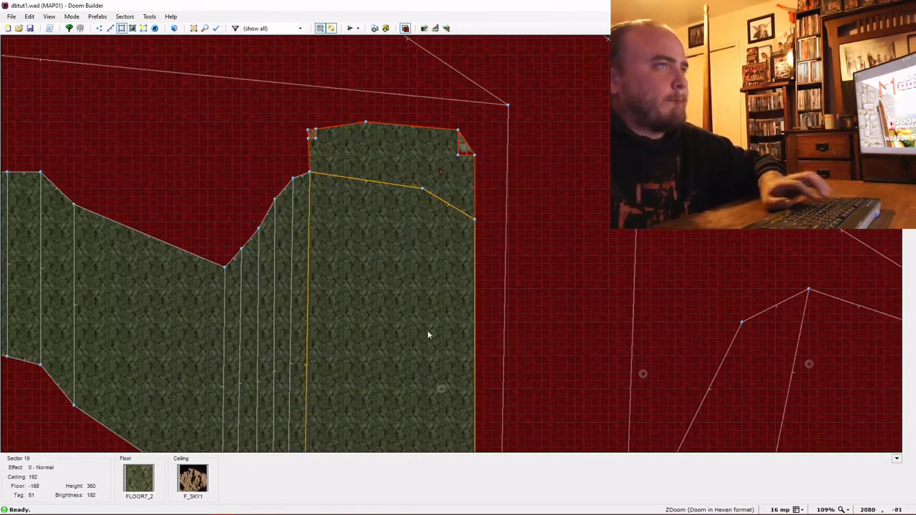
Move the switch platform's end section and switch block farther into the blood, and pull the dividing line's two outer vertices back toward the main walkway.
scroll(428, 334, "down", 8)
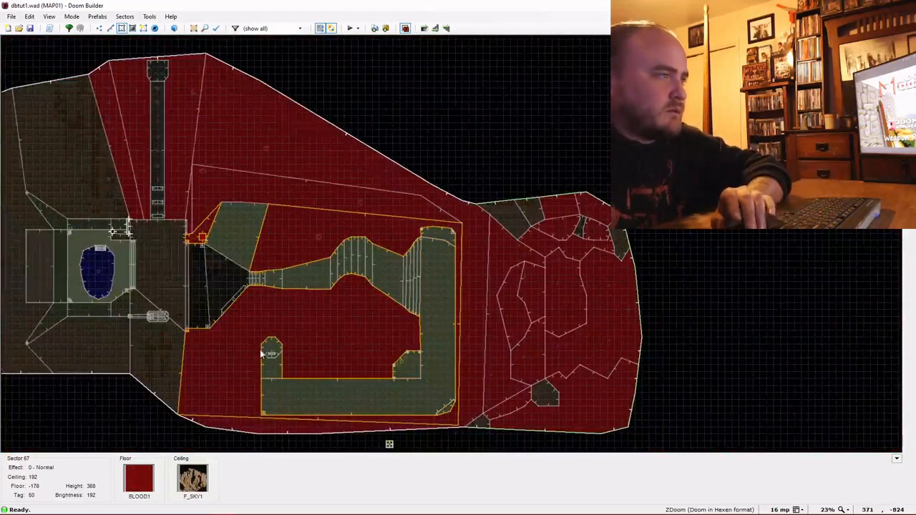
scroll(261, 353, "up", 7)
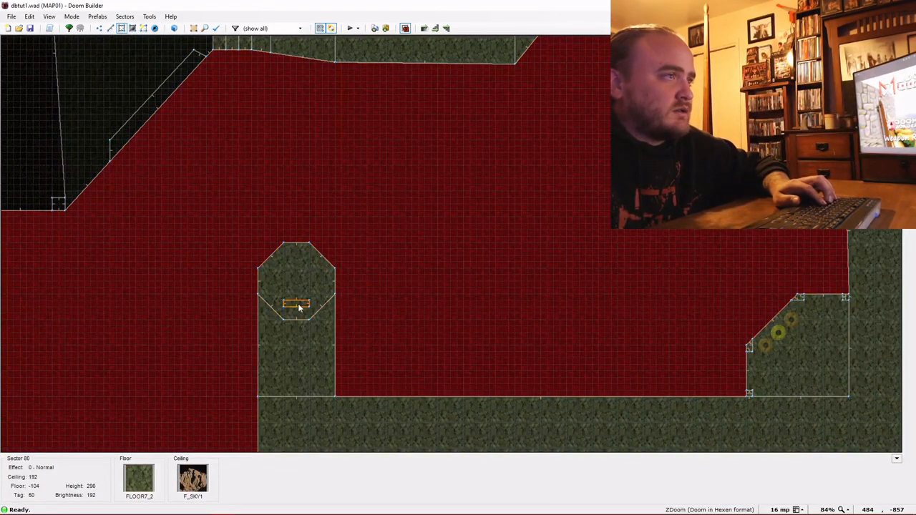
left_click_drag(296, 288, 297, 228)
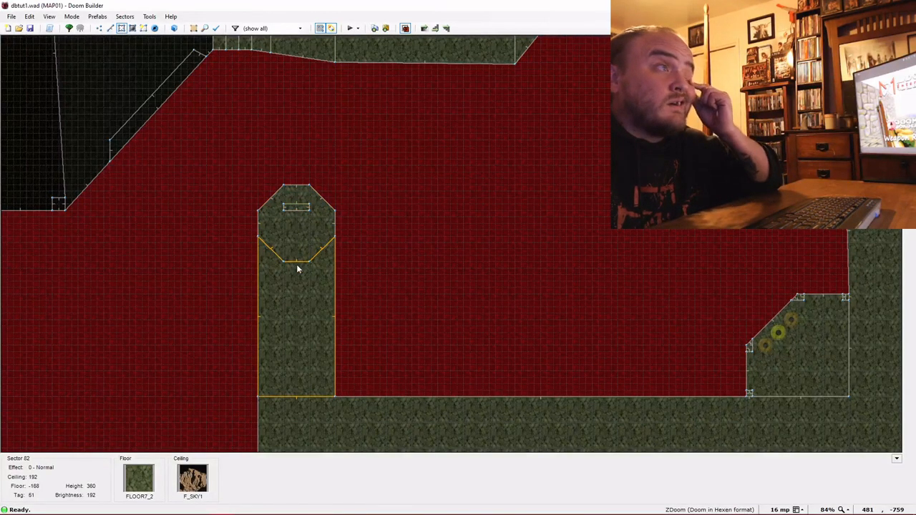
key("v")
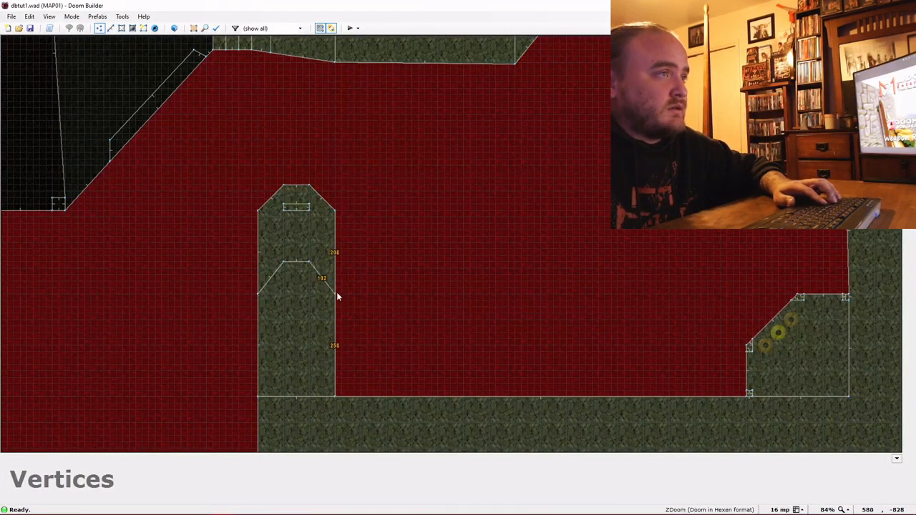
key("v")
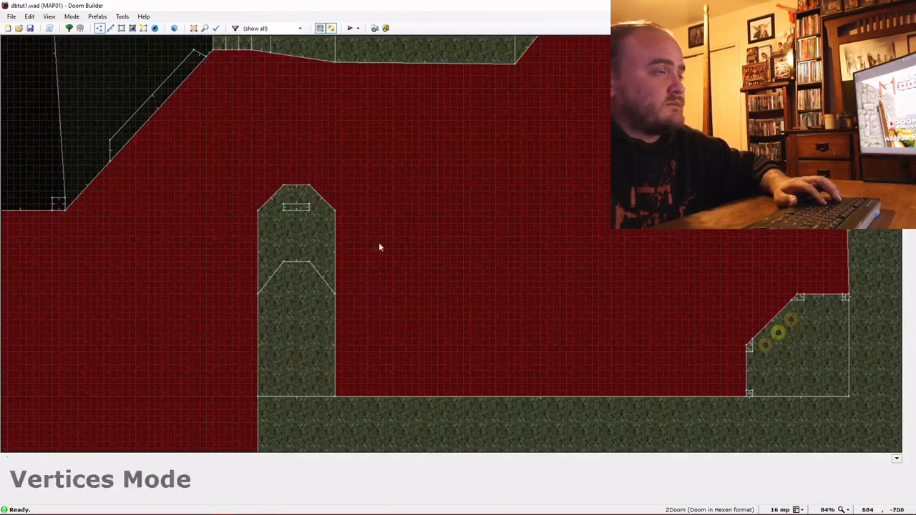
Draw a triangular pillar sector, 32 by 40 units, at each outer end of the switch platform's dividing line.
scroll(249, 315, "up", 5)
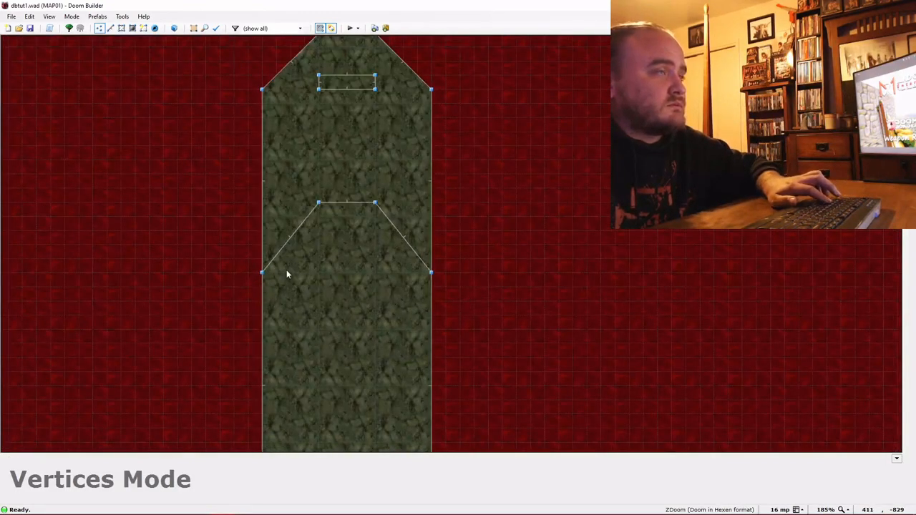
key("d")
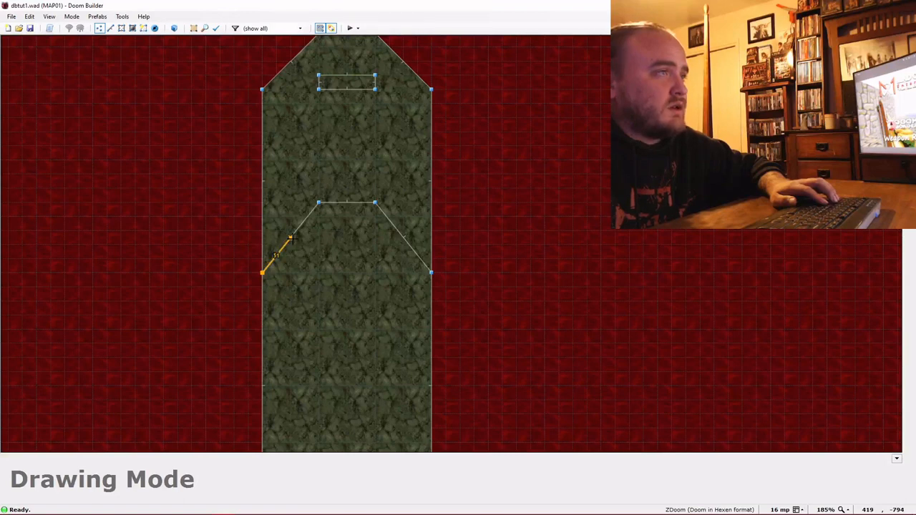
left_click(262, 273)
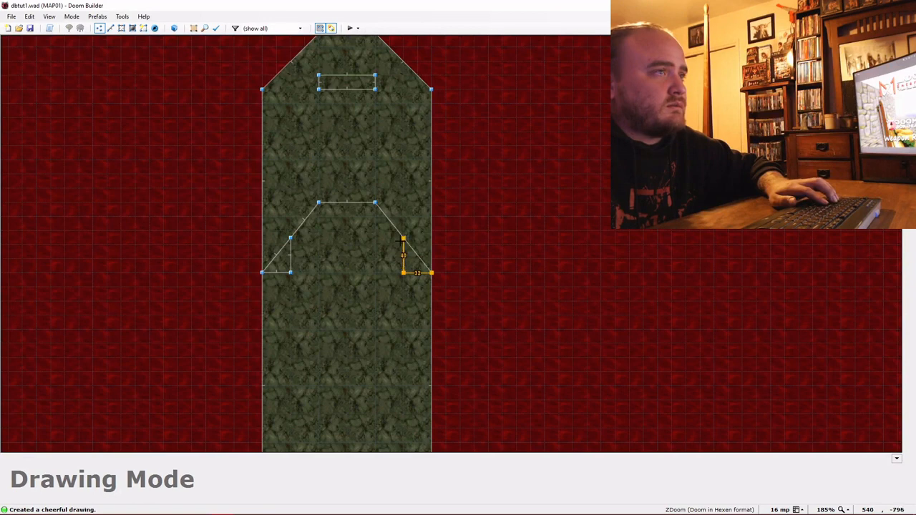
left_click(432, 273)
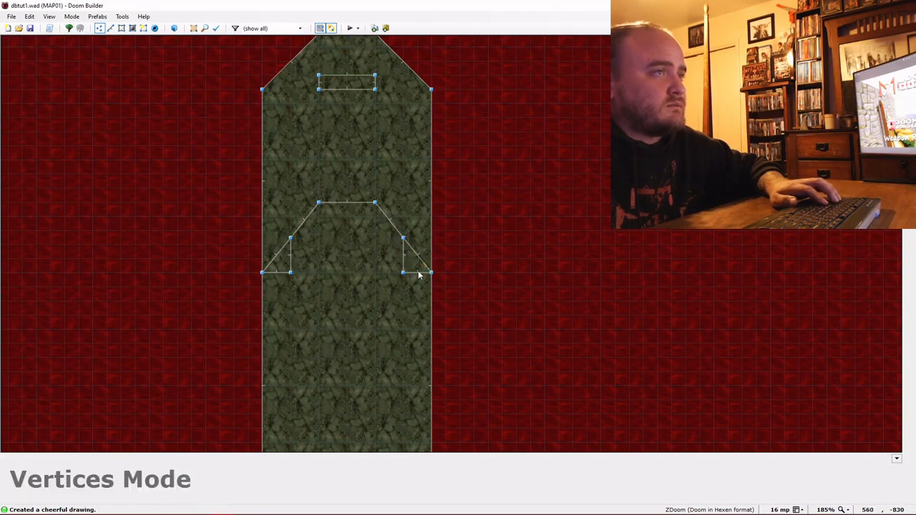
Set the floor height of both new triangular pillar sectors to 24.
key("s")
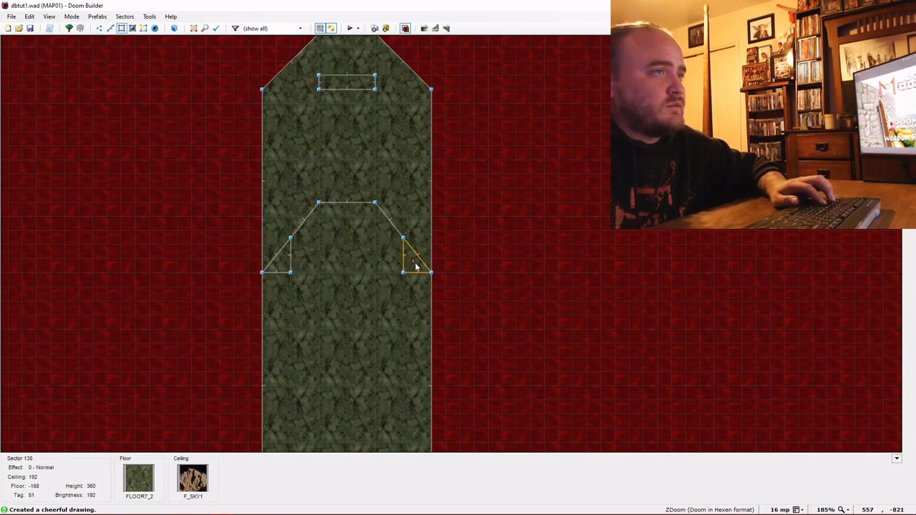
right_click(283, 264)
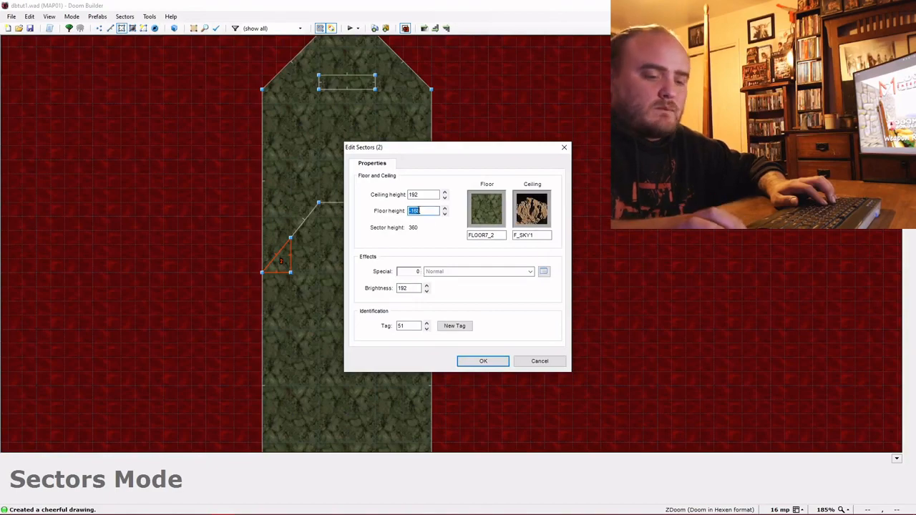
key("Return")
Paste the SUPPORT3 texture onto all untextured sides of the two triangular pillars in the 3D view.
key("w")
key("e")
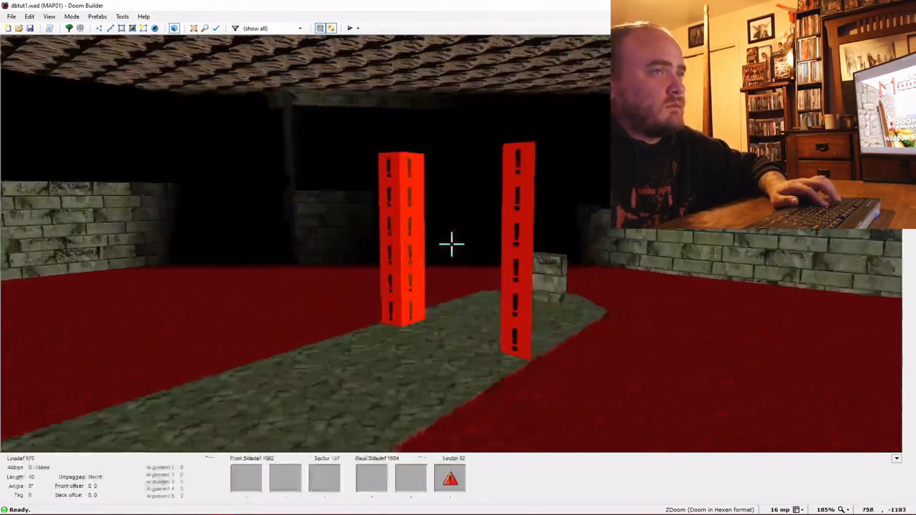
key("ctrl+v")
key("ctrl+v")
key("e")
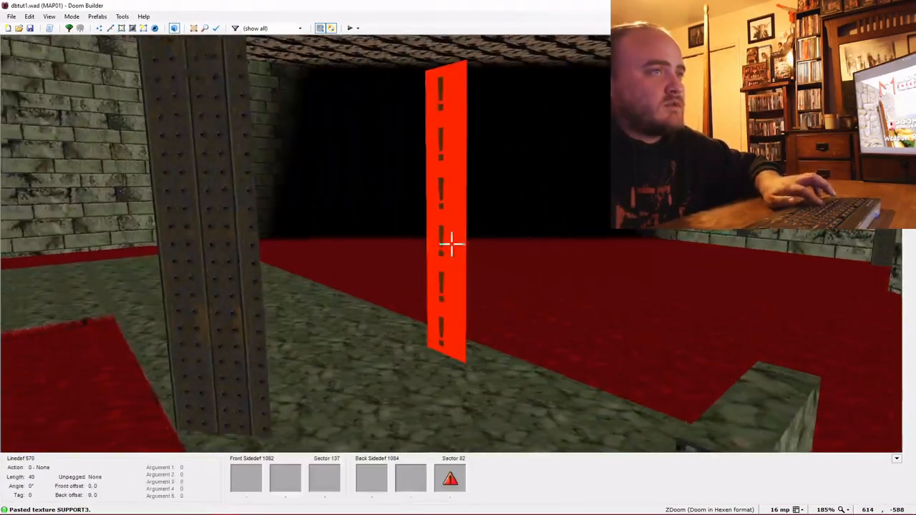
key("ctrl+v")
key("ctrl+v")
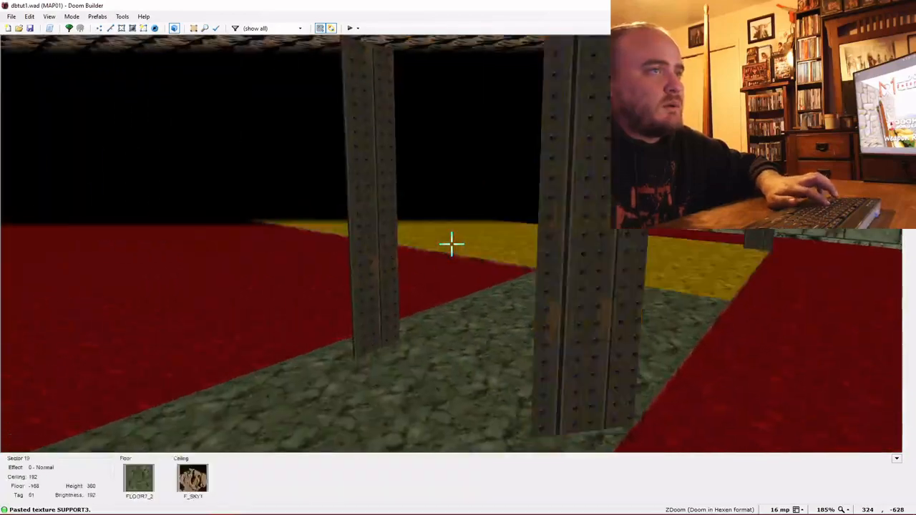
key("ctrl+v")
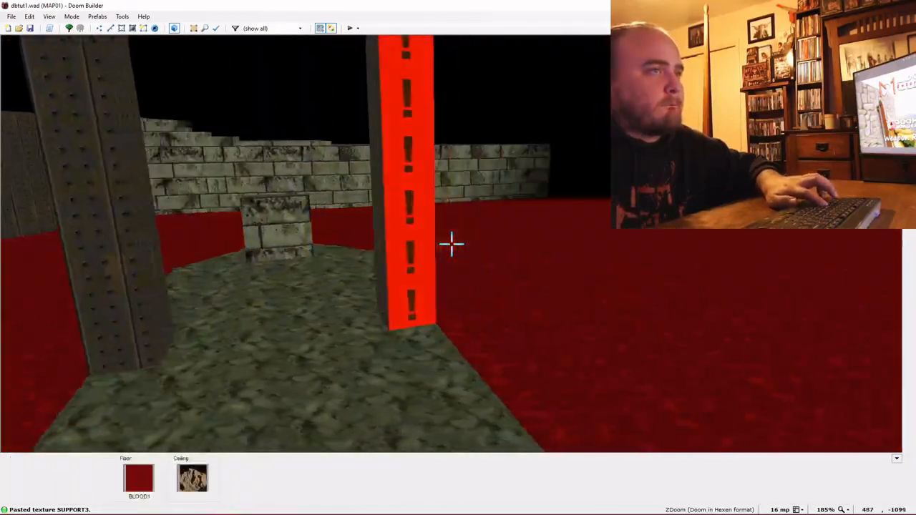
key("ctrl+v")
key("d")
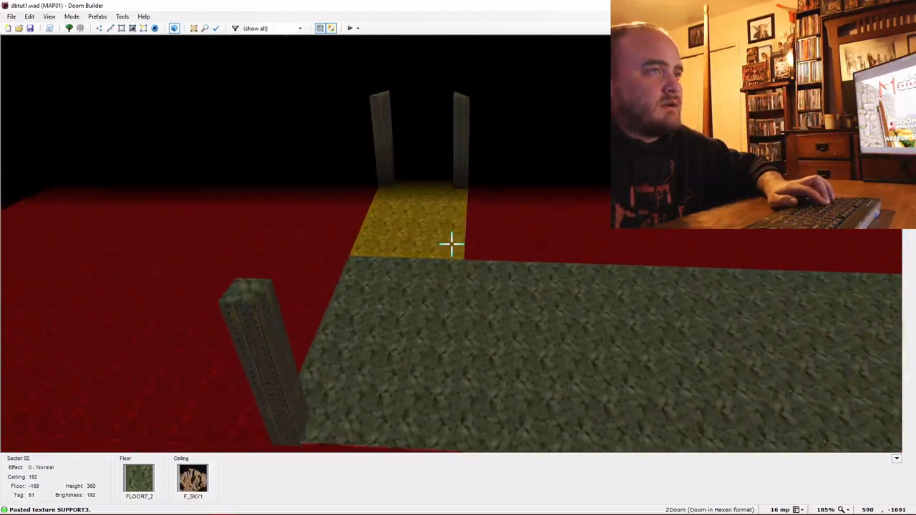
key("w")
Move the two triangular pillar sectors symmetrically outward to widen the middle of the switch platform.
scroll(387, 265, "down", 3)
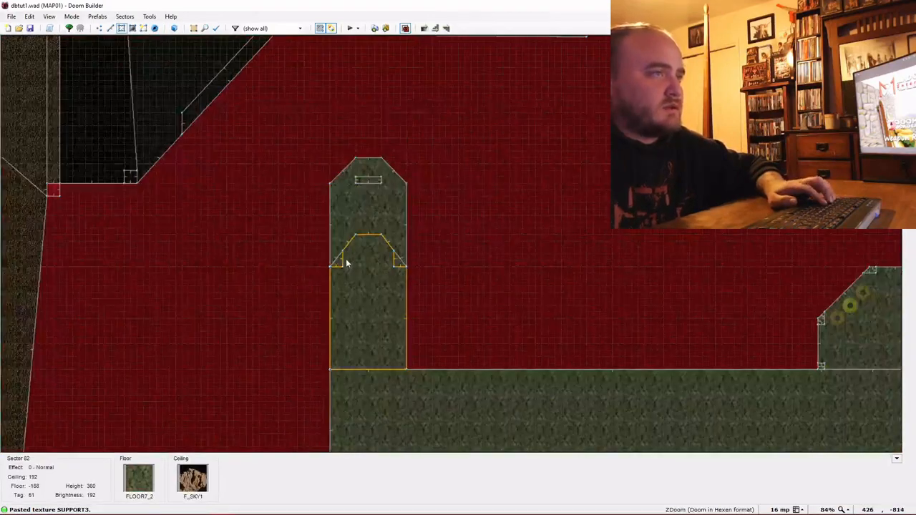
left_click_drag(339, 259, 308, 265)
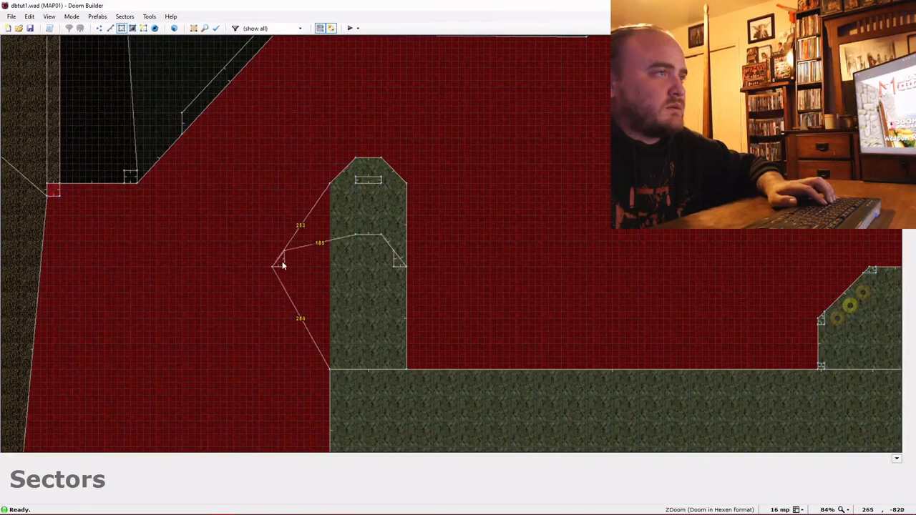
left_click_drag(282, 265, 280, 265)
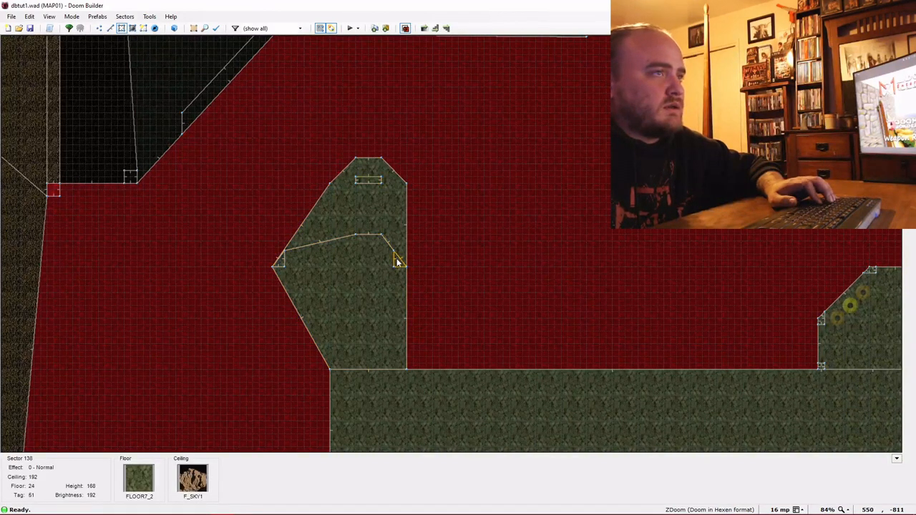
left_click_drag(398, 260, 460, 267)
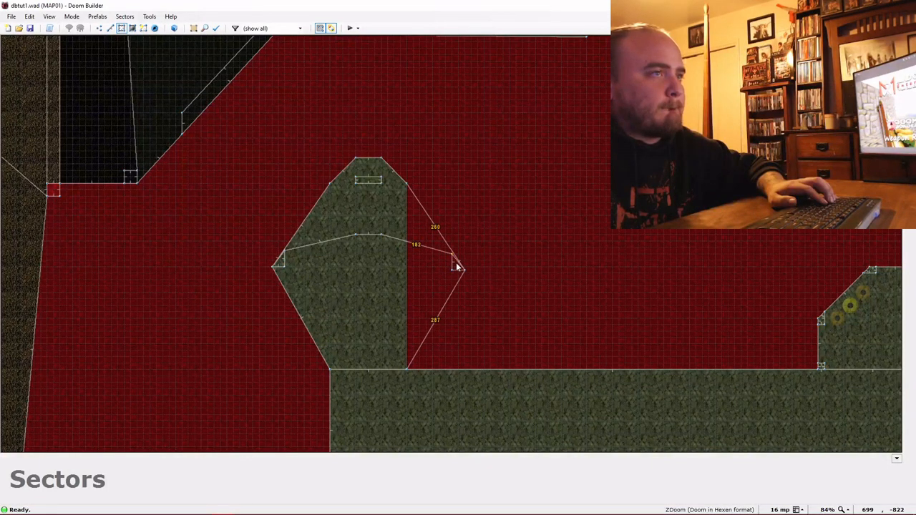
mouse_move(457, 262)
left_mouse_down()
mouse_move(456, 254)
mouse_move(448, 266)
mouse_move(455, 260)
left_mouse_up()
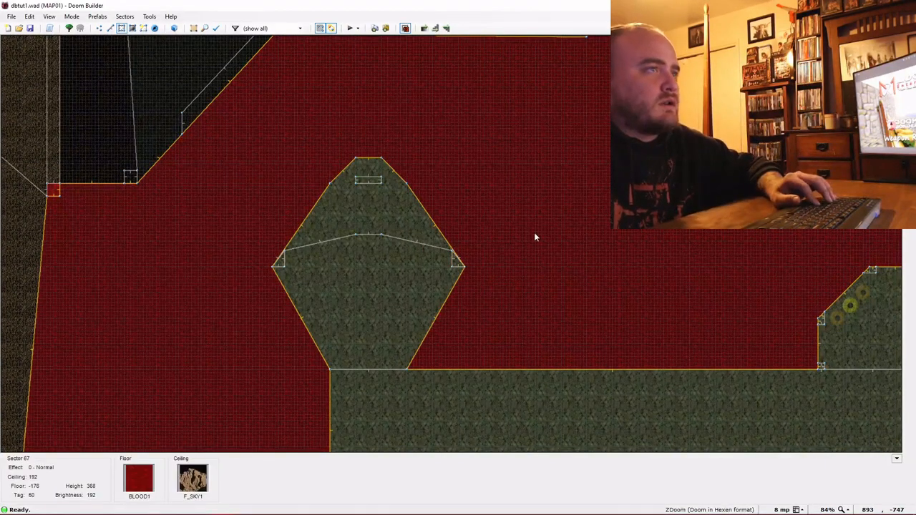
Examine the widened switch platform in the 3D view and check the corner vertex where it joins the main walkway.
key("w")
key("e")
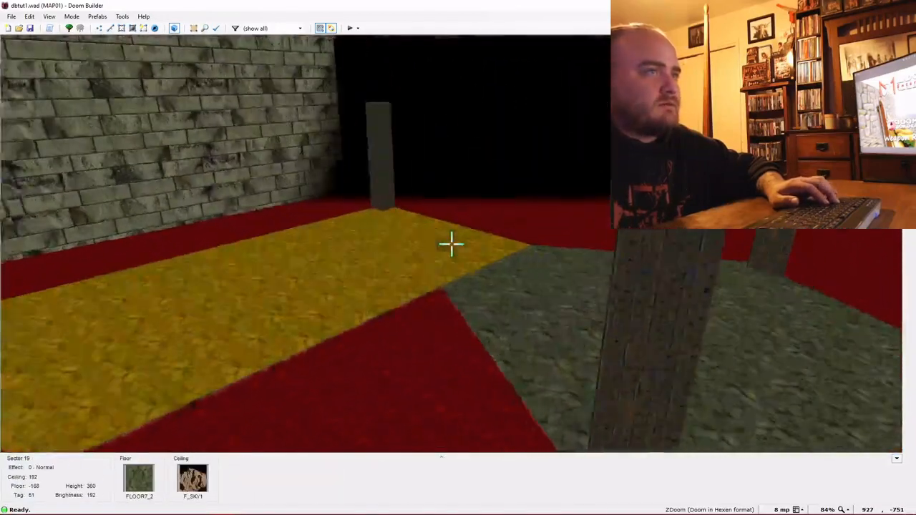
key("w")
key("v")
mouse_move(409, 369)
left_mouse_down()
mouse_move(436, 369)
mouse_move(409, 367)
left_mouse_up()
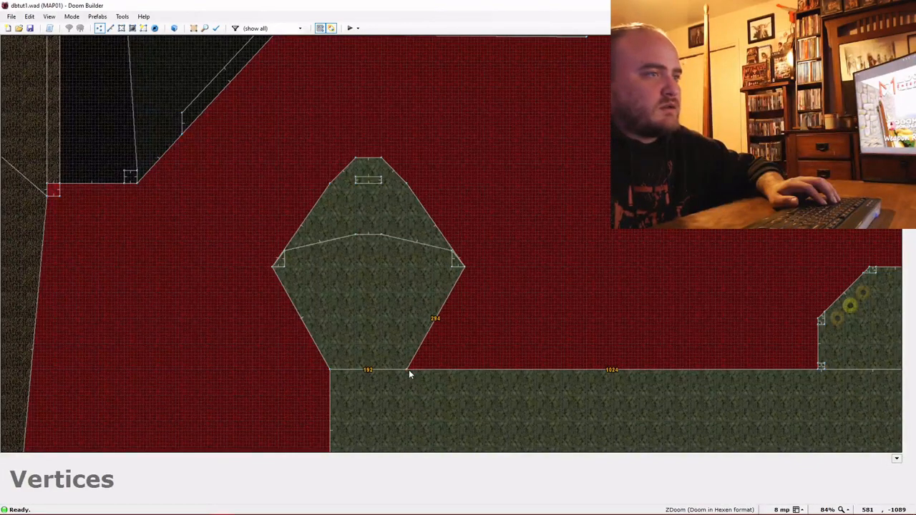
Playtest the map, walking through the blood area and along the walkway to examine the widened switch platform and its pillars, and quit the game.
scroll(547, 290, "down", 1)
scroll(550, 293, "down", 1)
key("F9")
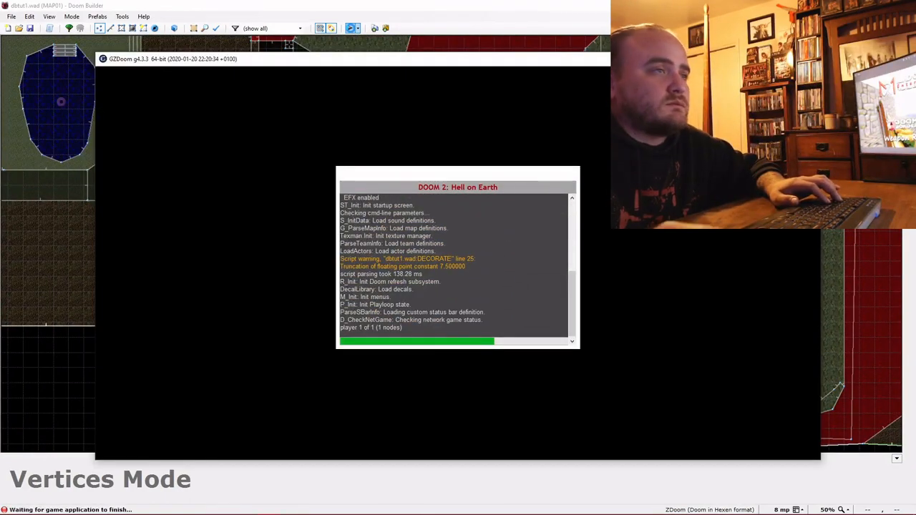
key("w")
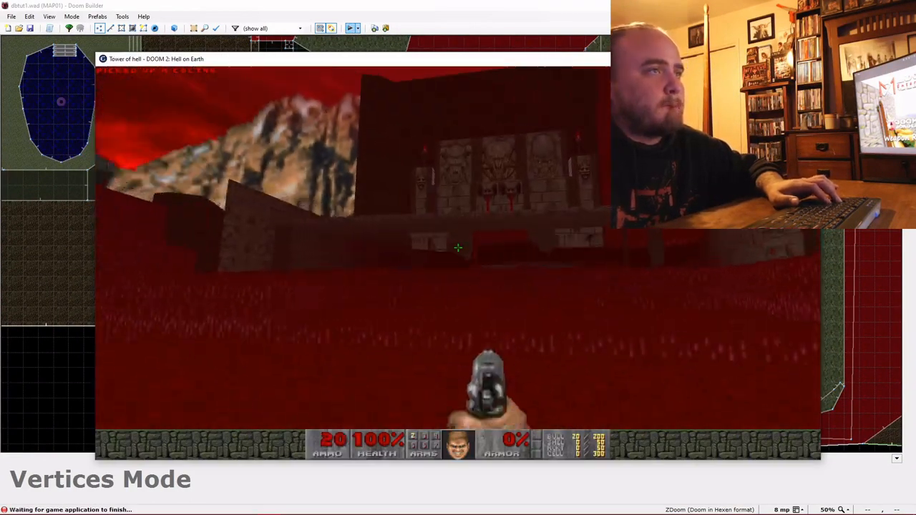
key("w")
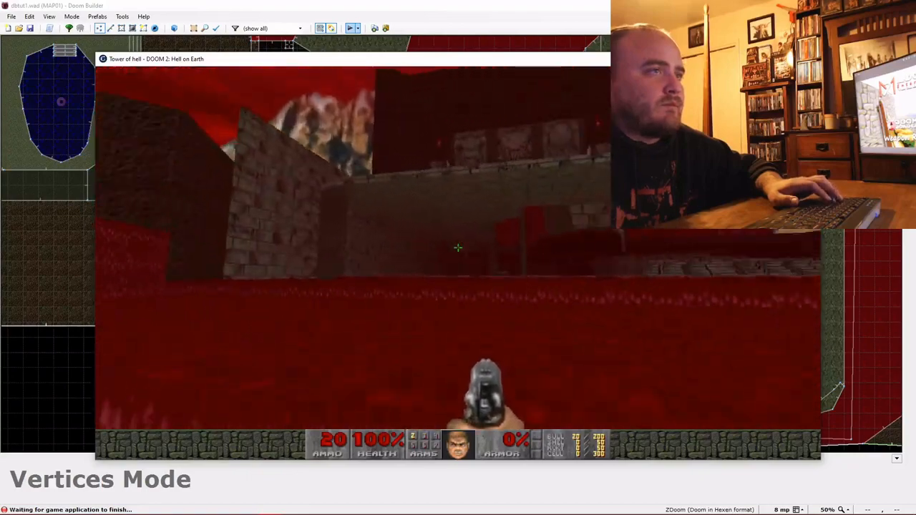
key("w")
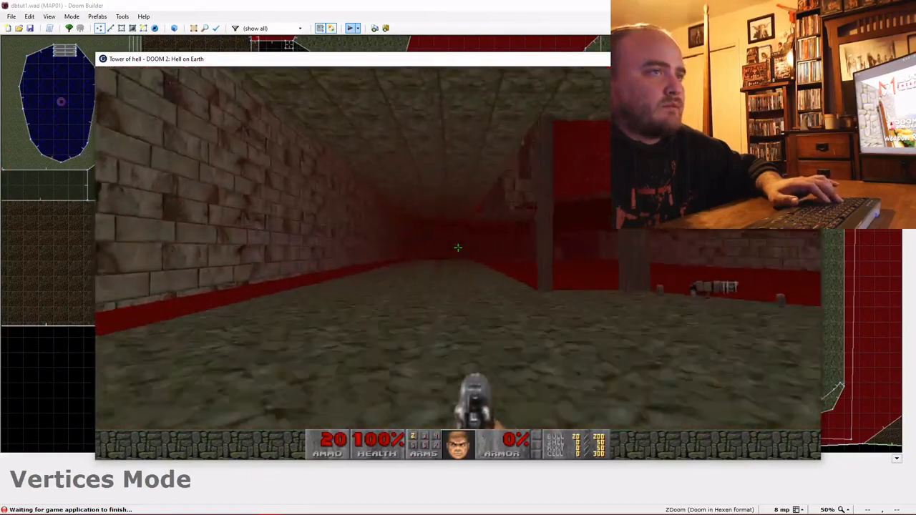
key("w")
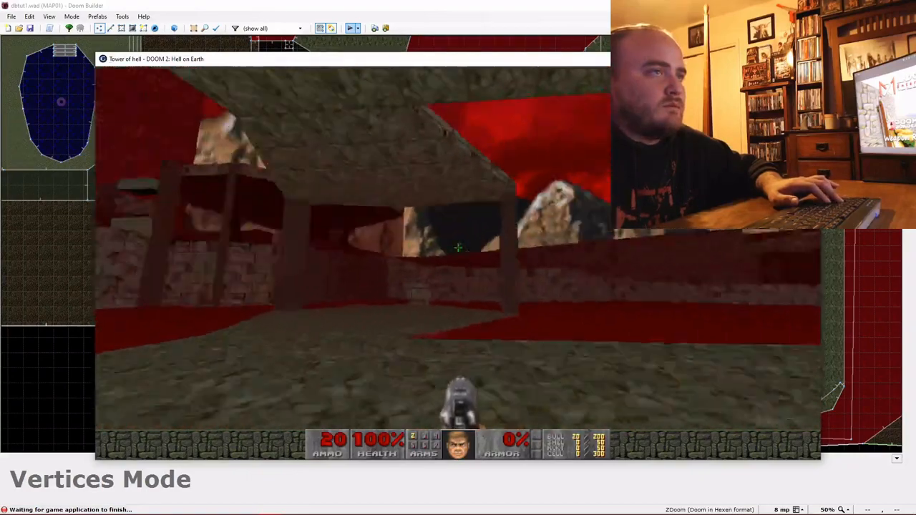
key("w")
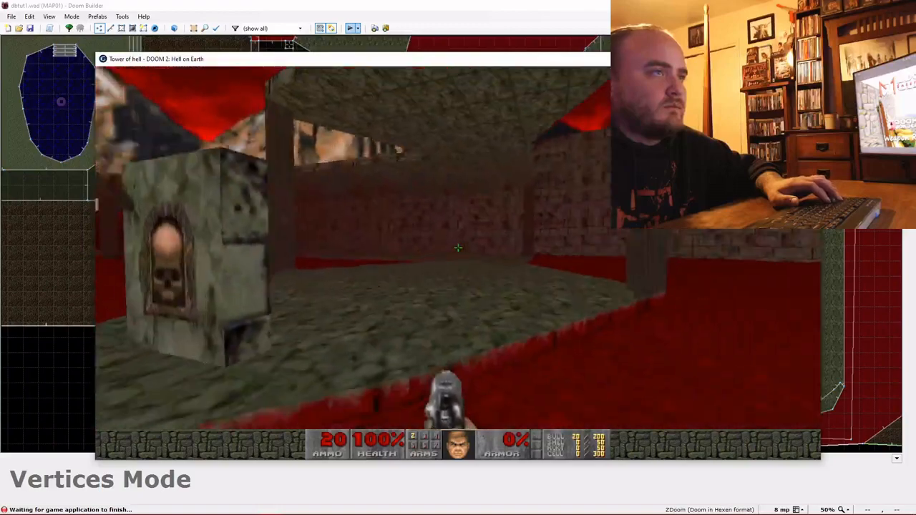
key("w")
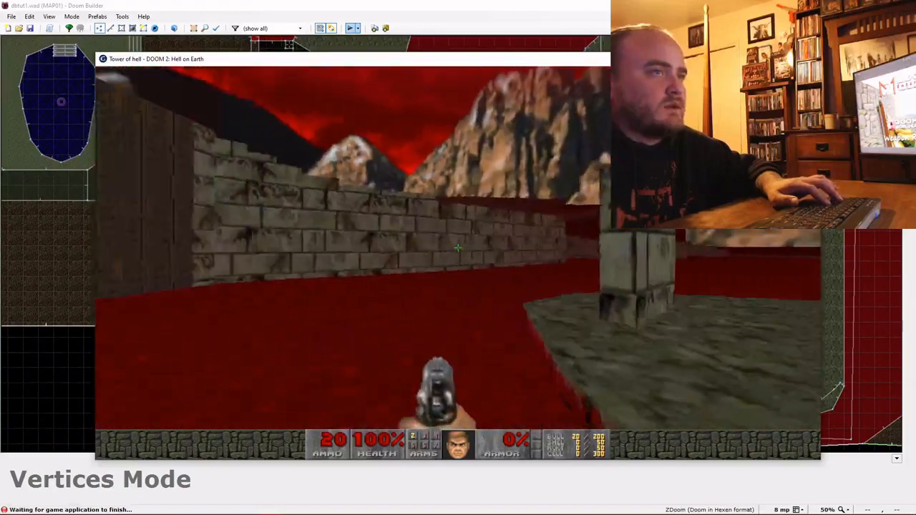
key("w")
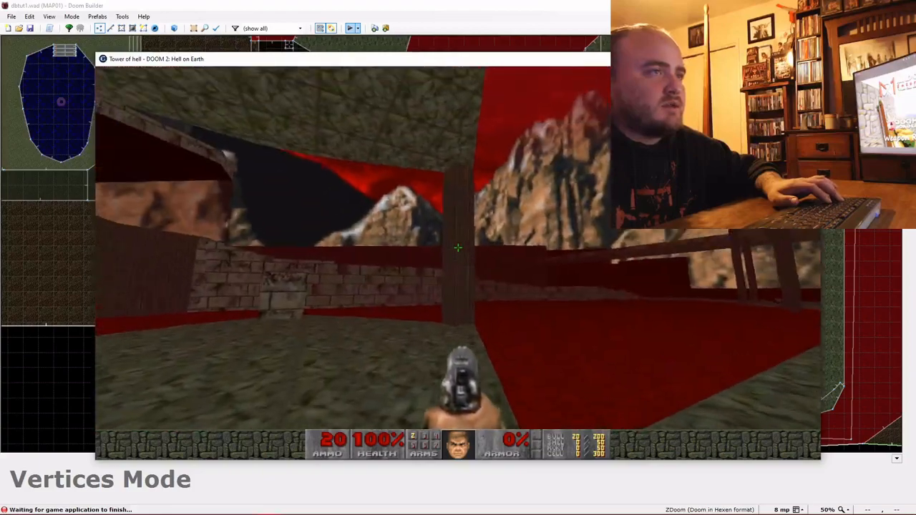
key("w")
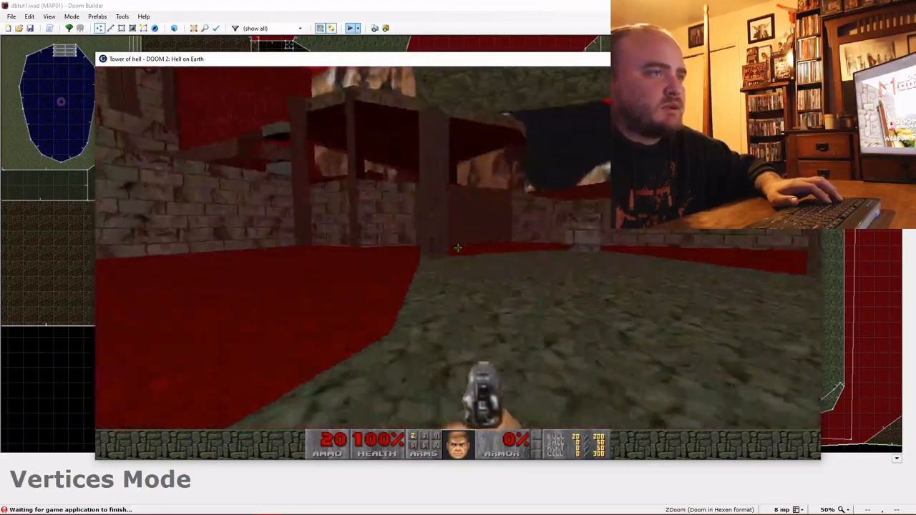
key("w")
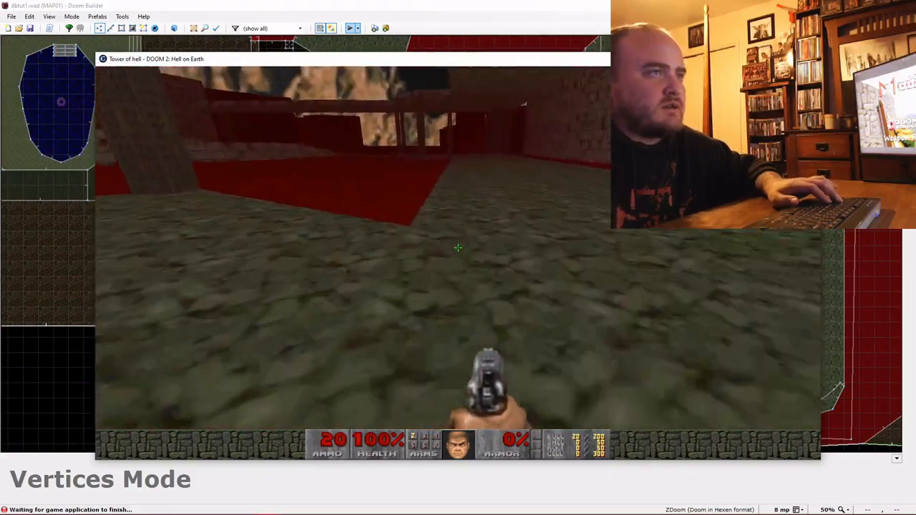
key("Escape")
key("Up")
key("Return")
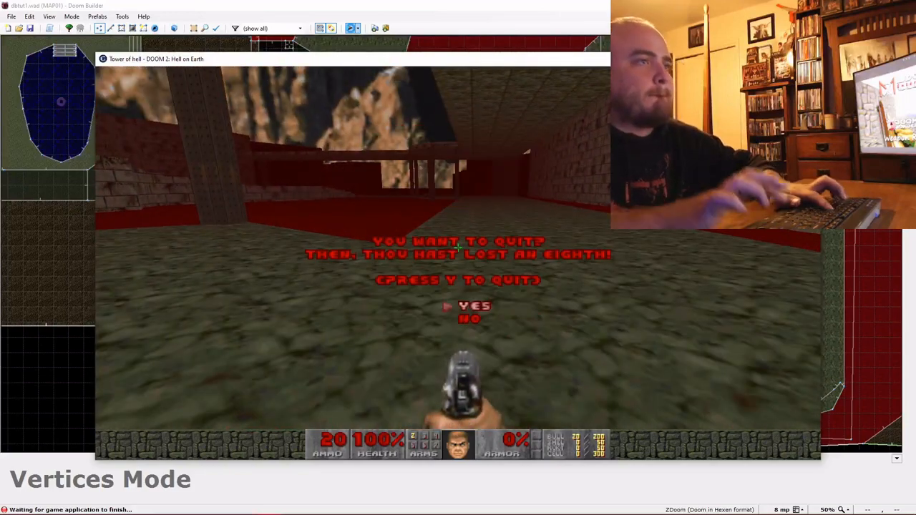
key("y")
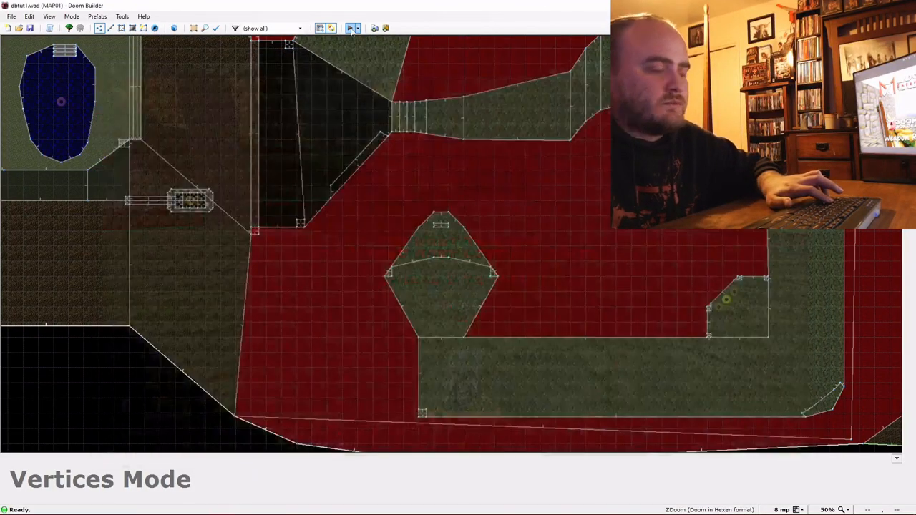
Draw two triangular pillar sectors, about 36 by 64 units, at the switch platform's corners where it joins the walkway.
key("d")
scroll(419, 335, "up", 6)
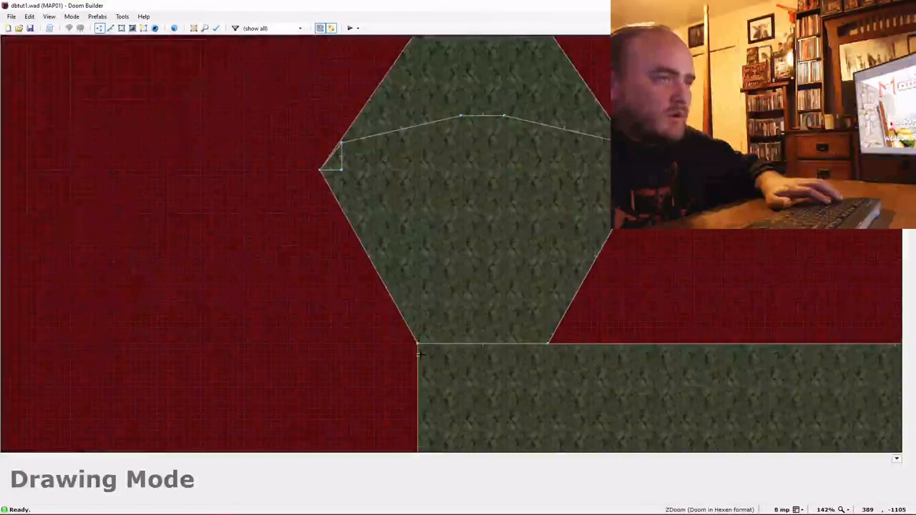
scroll(417, 342, "up", 3)
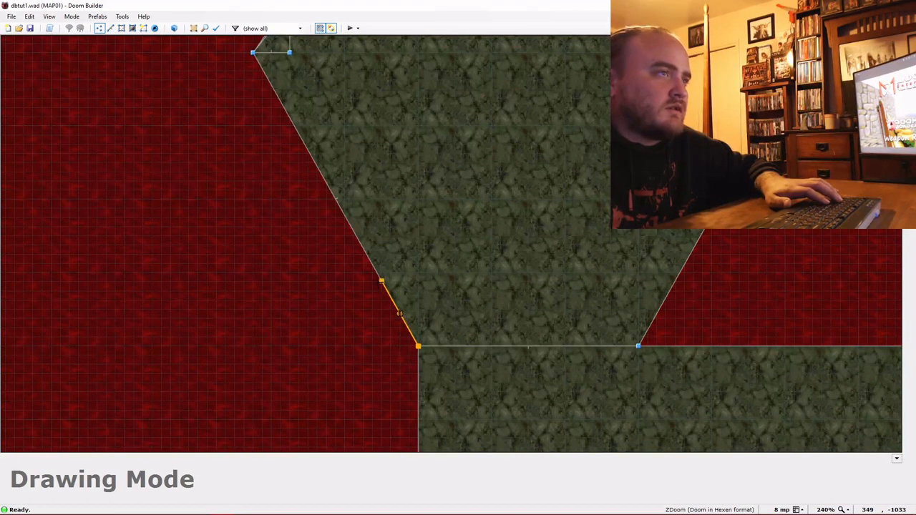
left_click(422, 339)
key("ctrl+d")
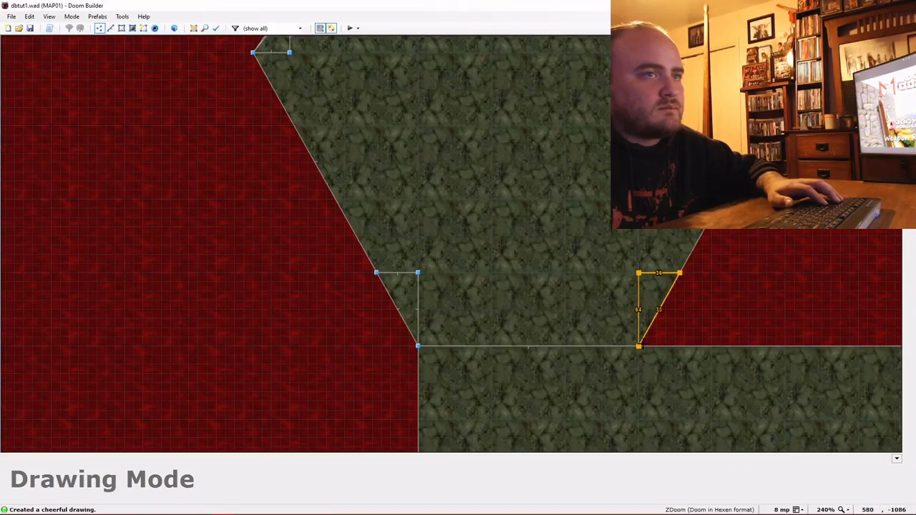
Set the floor height of the two new triangular pillar sectors to 24 in the 3D view.
key("w")
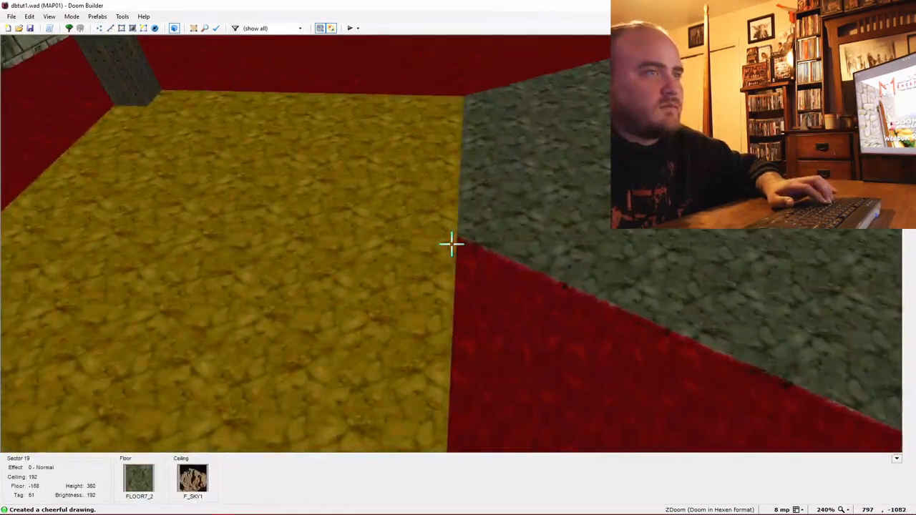
key("e")
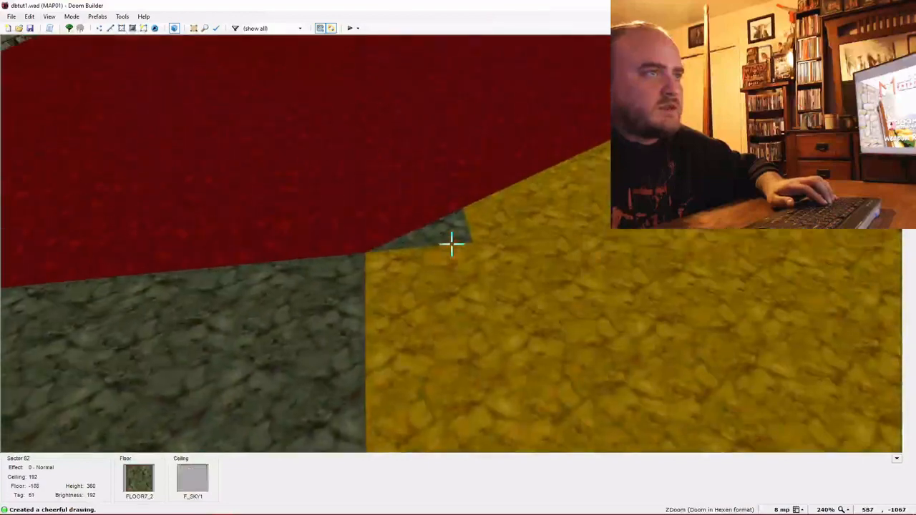
left_click(451, 244)
key("d")
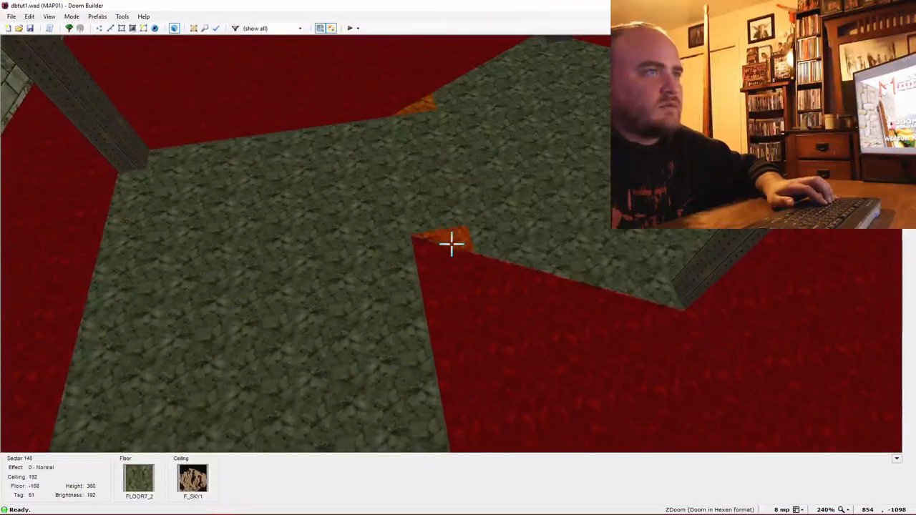
right_click(452, 244)
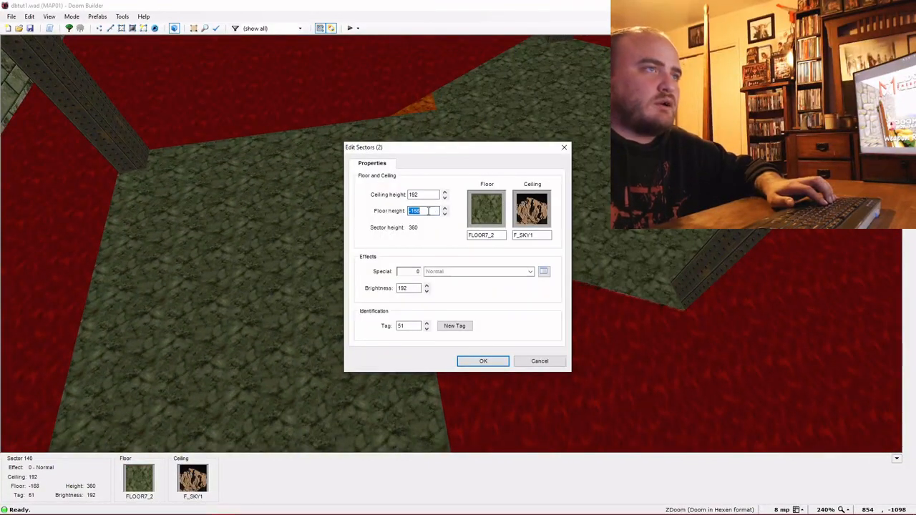
type("24")
key("Return")
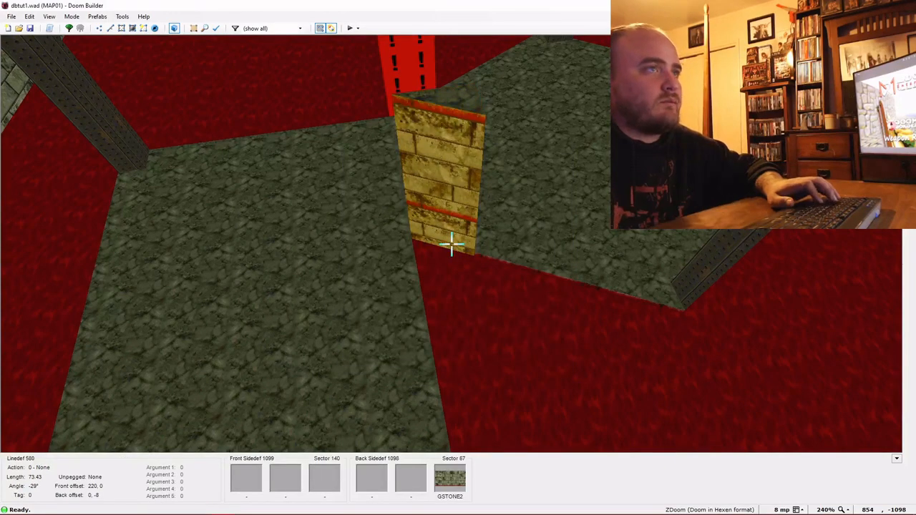
Paste the SUPPORT3 texture onto all sides of the two new triangular pillars beside the walkway.
key("ctrl+v")
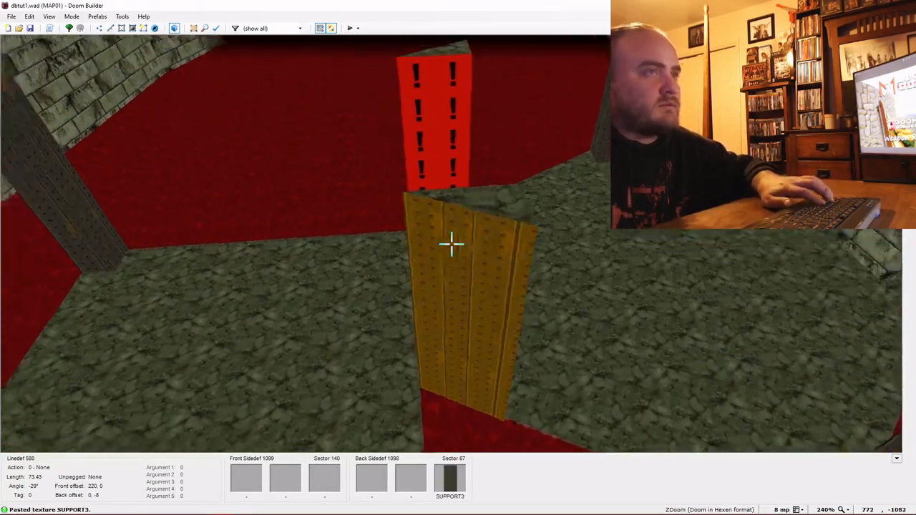
key("ctrl+v")
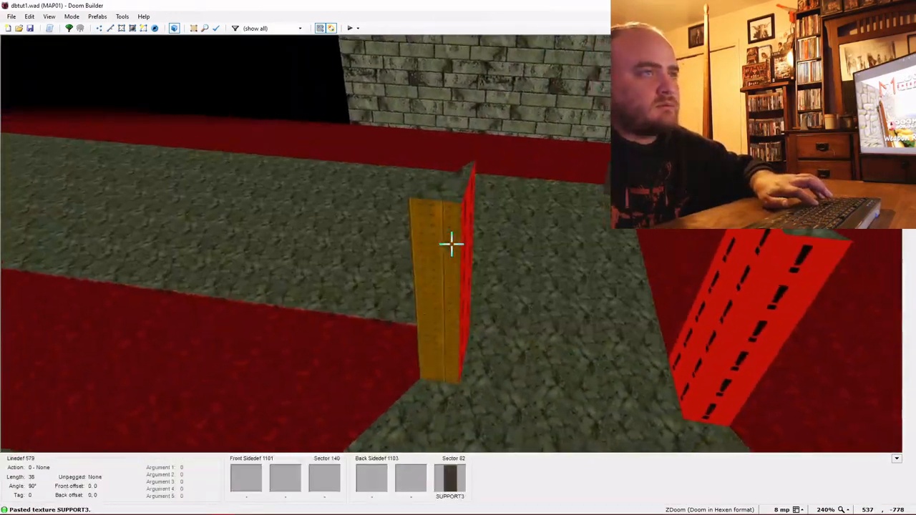
key("ctrl+v")
key("ctrl+v")
key("ctrl+v")
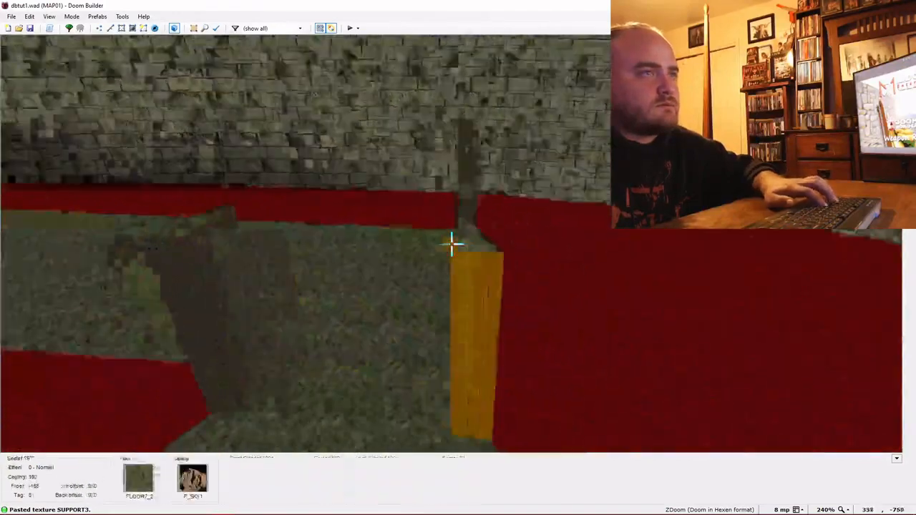
key("ctrl+v")
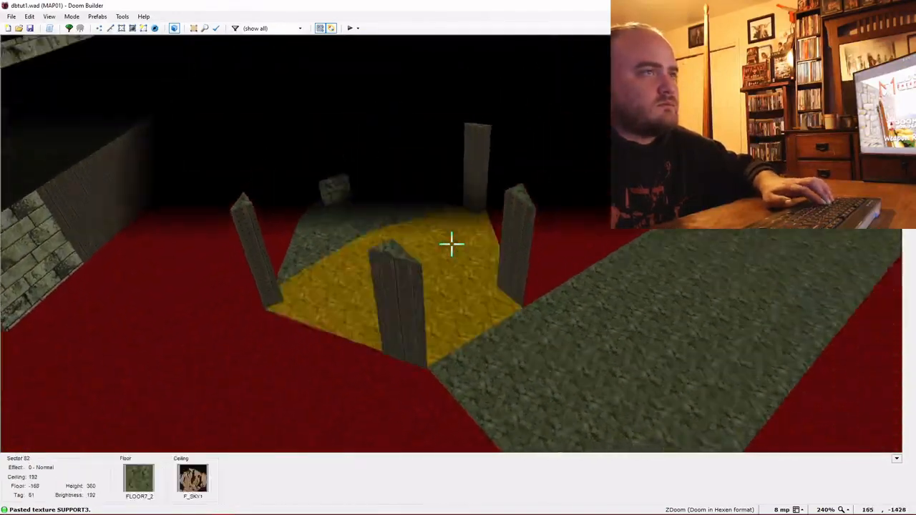
key("w")
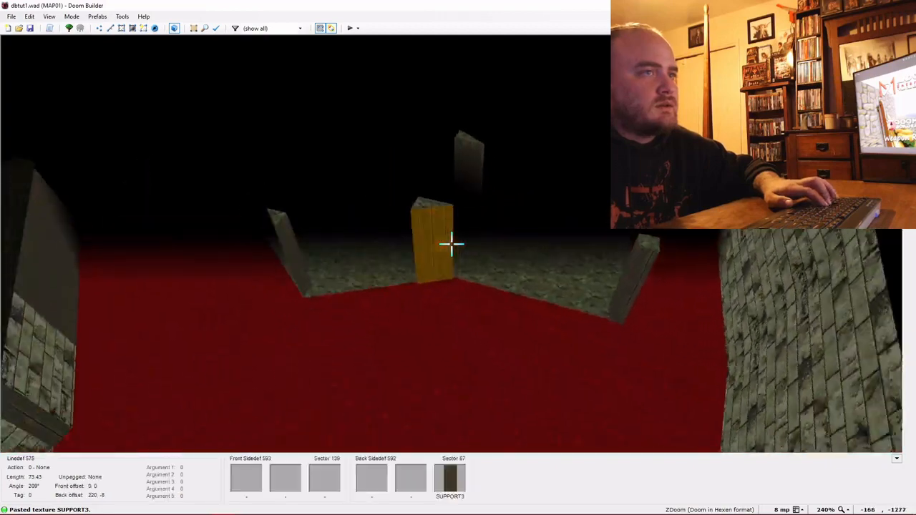
Move the two walkway-side triangular pillar sectors outward to widen the base of the switch platform.
key("q")
scroll(452, 246, "down", 6)
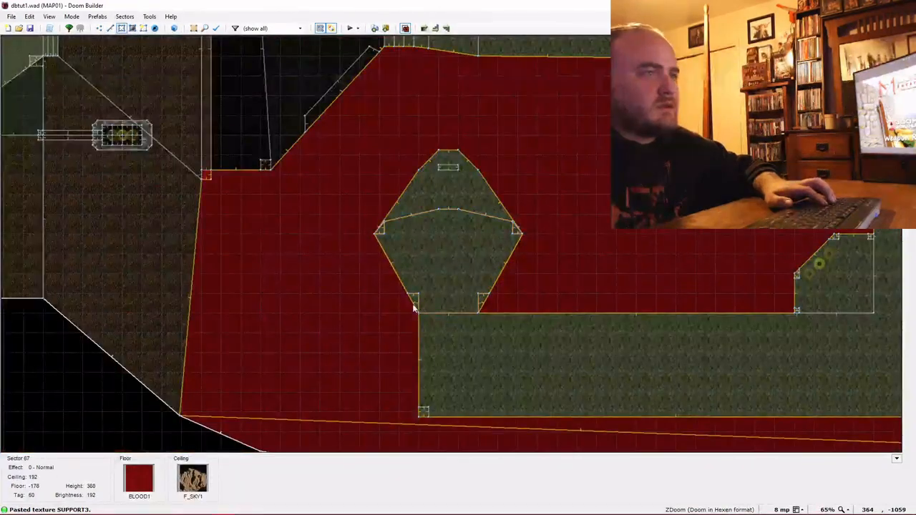
right_click_drag(416, 306, 407, 307)
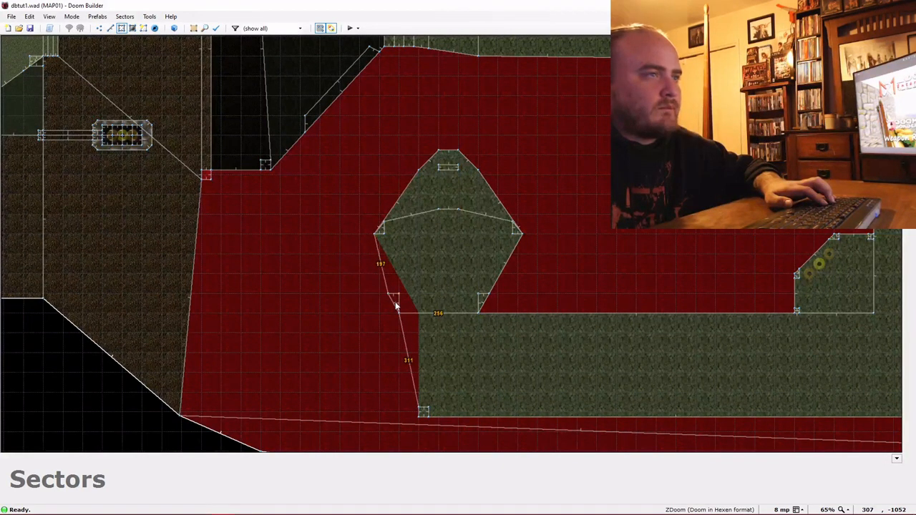
left_click(395, 306)
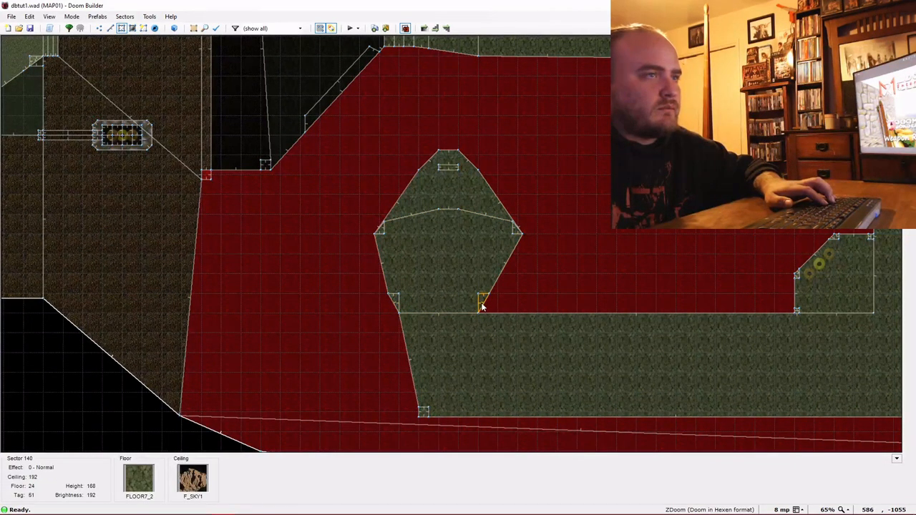
left_click_drag(481, 306, 486, 309)
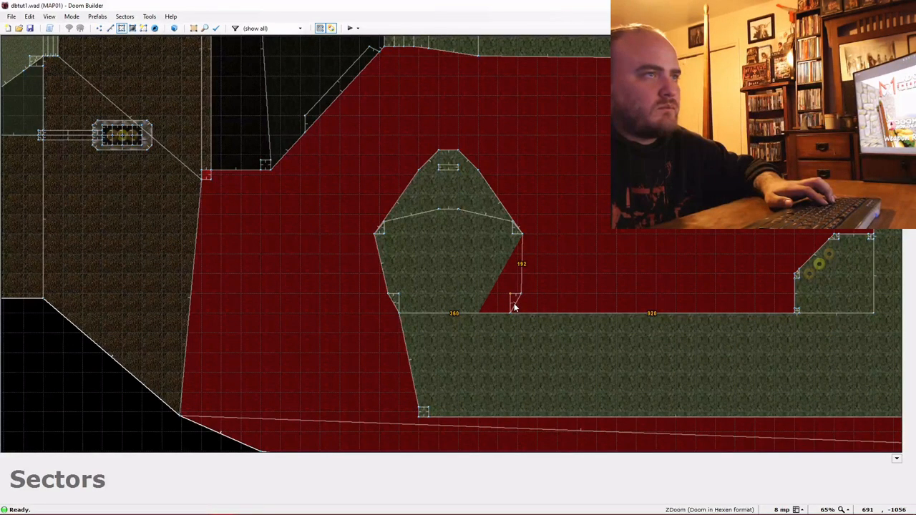
left_click(514, 306)
Check the widened base in 3D and move its western pillar further outward to make the platform's west side nearly vertical.
key("w")
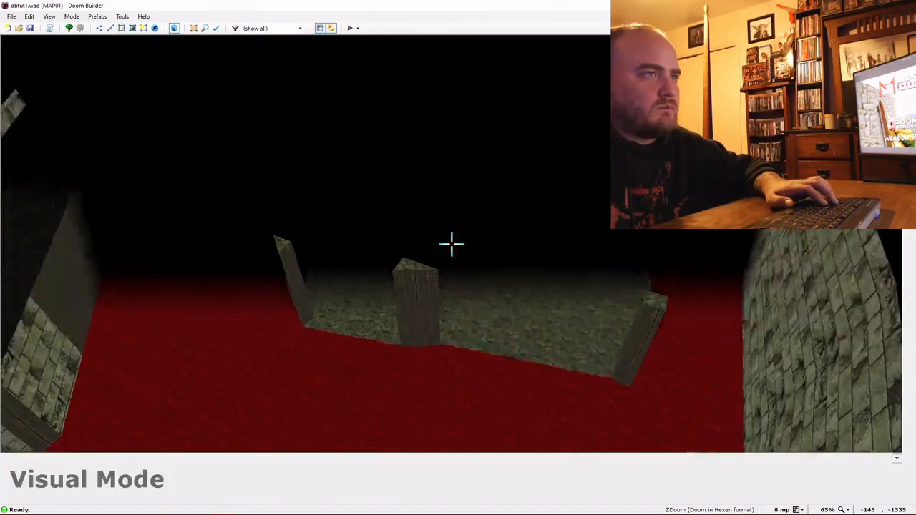
key("e")
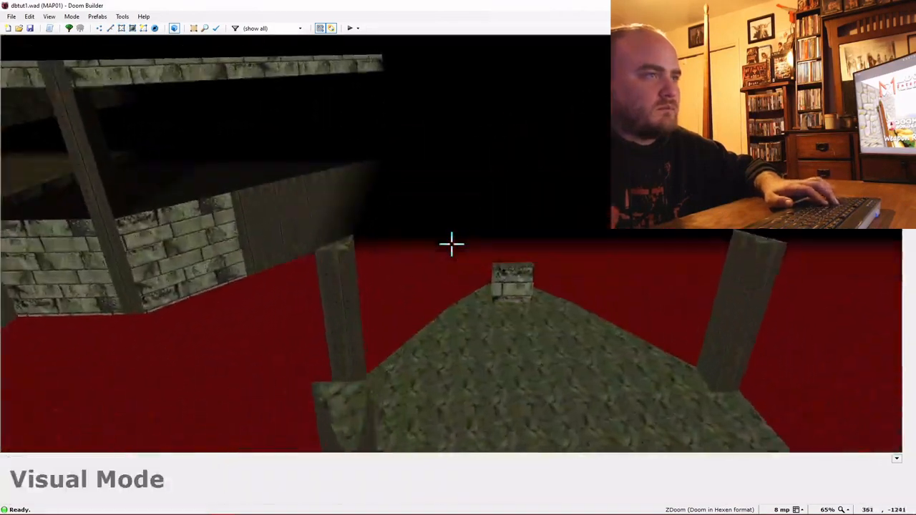
key("d")
key("e")
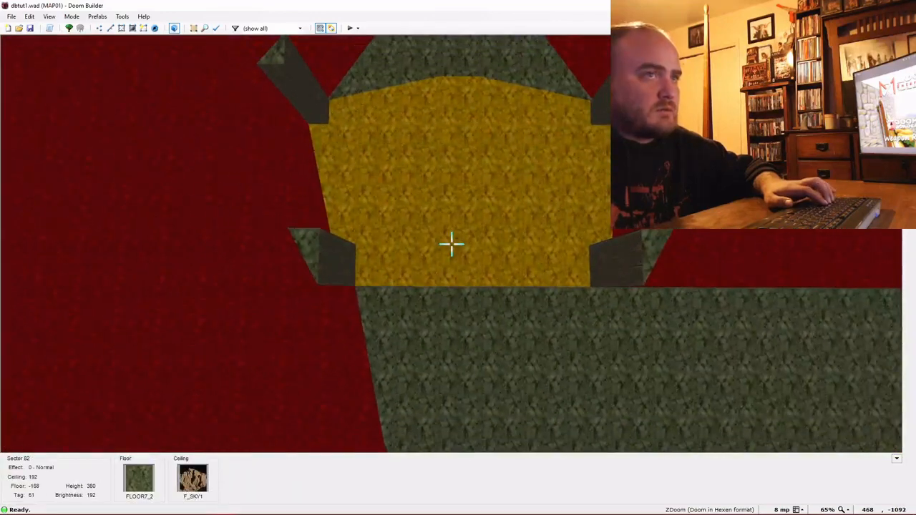
key("w")
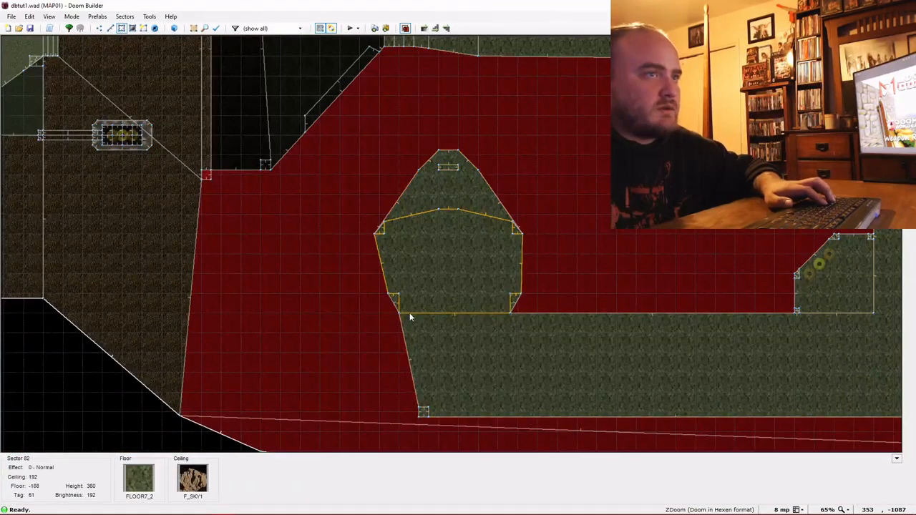
right_click_drag(395, 304, 389, 303)
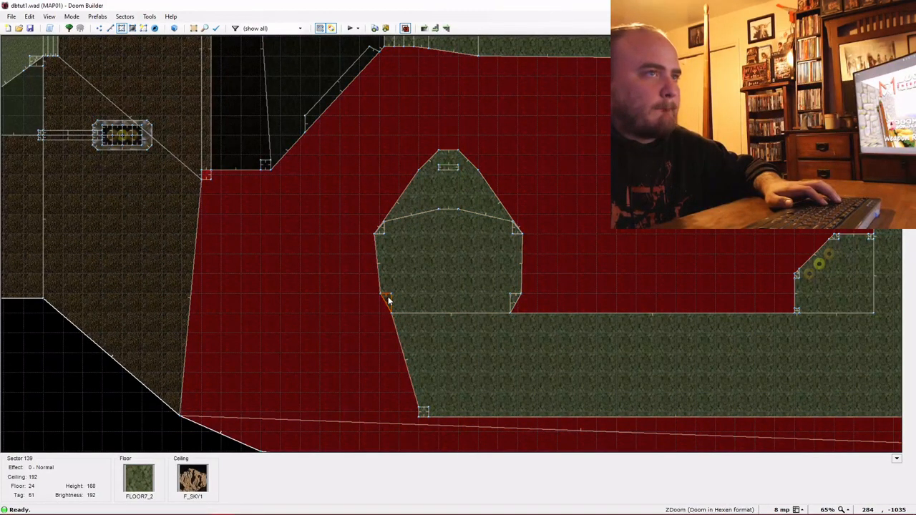
right_click_drag(387, 301, 382, 300)
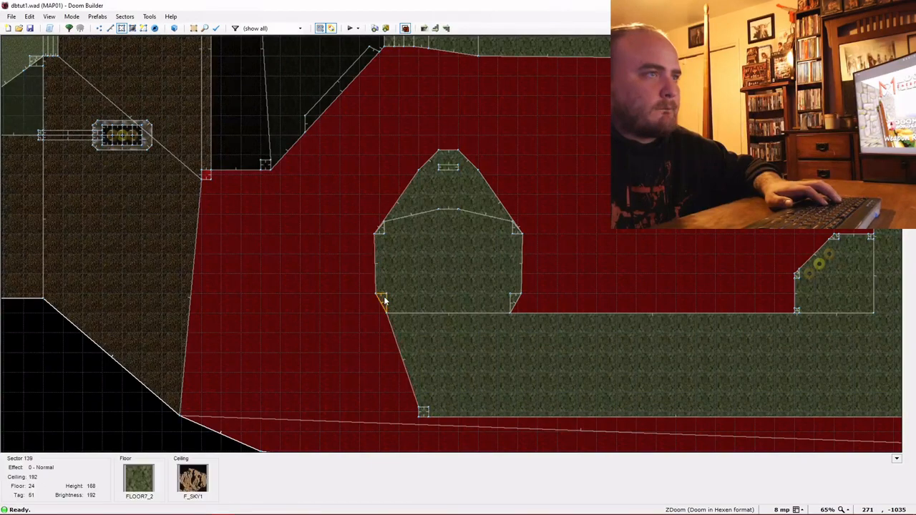
Move the square pillar at the walkway's southwest corner west until it lines up with the switch platform's western base pillar.
key("w")
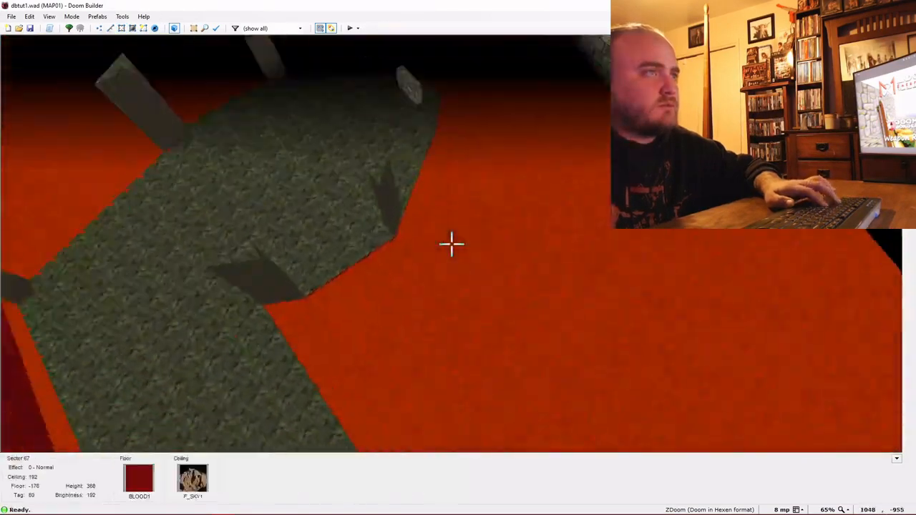
key("w")
key("Right")
key("Right")
key("Right")
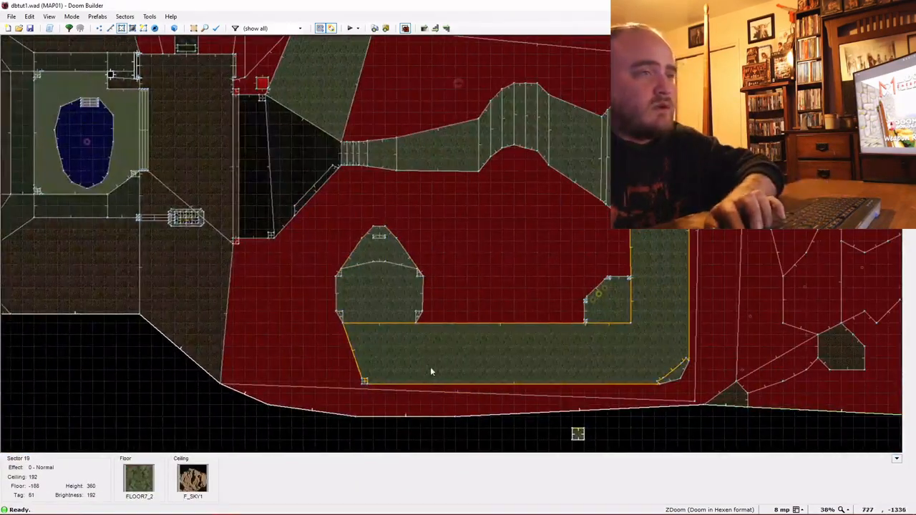
scroll(402, 357, "up", 3)
right_click_drag(319, 412, 277, 410)
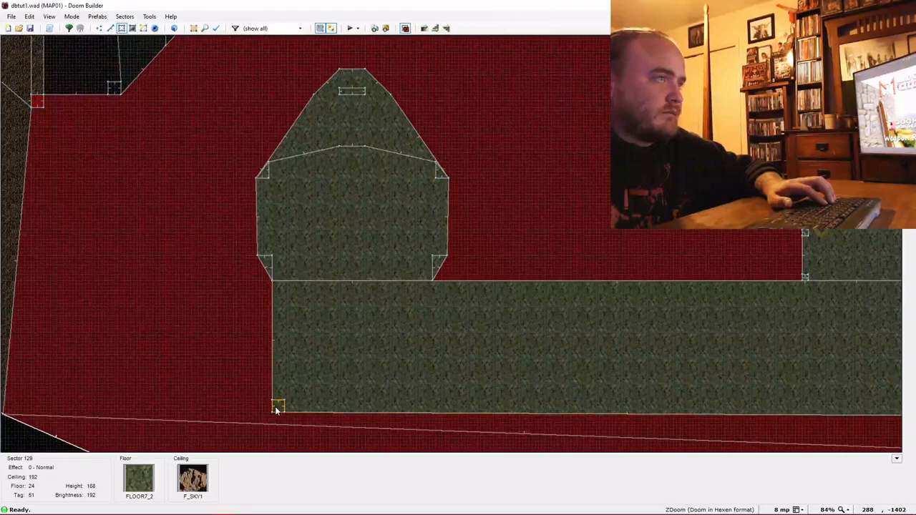
Draw a rounded sector west of the walkway, from the square corner pillar around to the switch platform's upper western pillar, with a 344-unit south edge.
key("w")
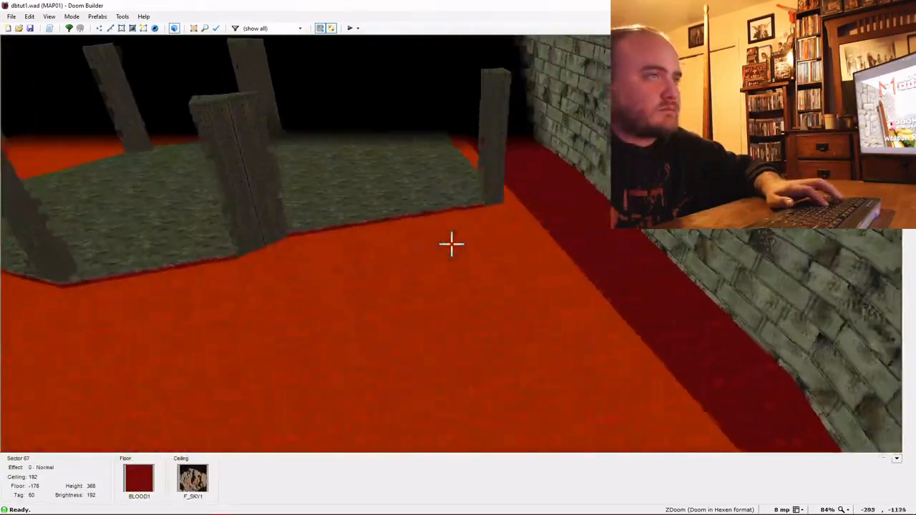
key("w")
key("d")
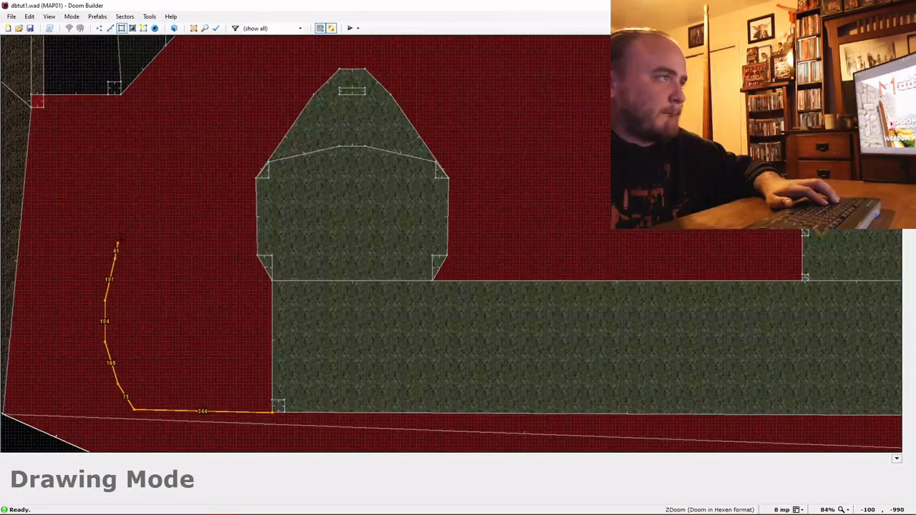
scroll(191, 166, "up", 4)
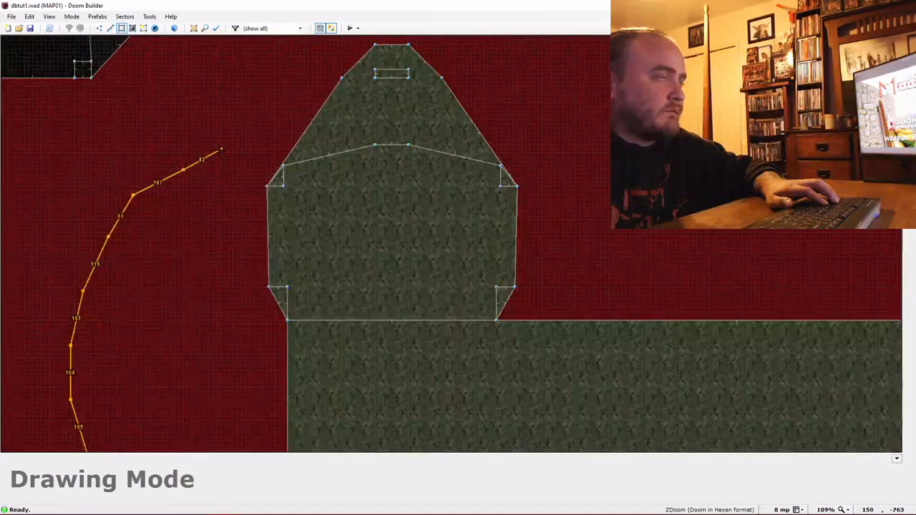
scroll(296, 155, "up", 3)
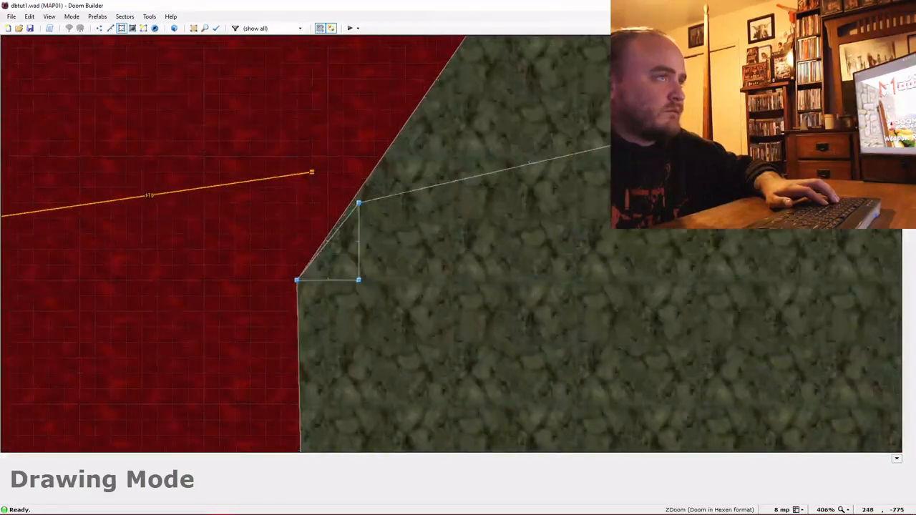
scroll(312, 172, "down", 2)
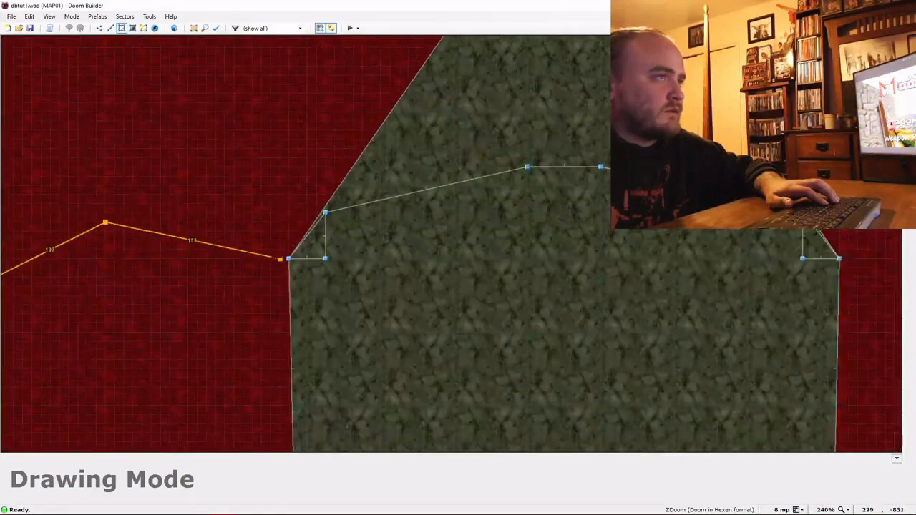
scroll(288, 259, "down", 1)
left_click(288, 259)
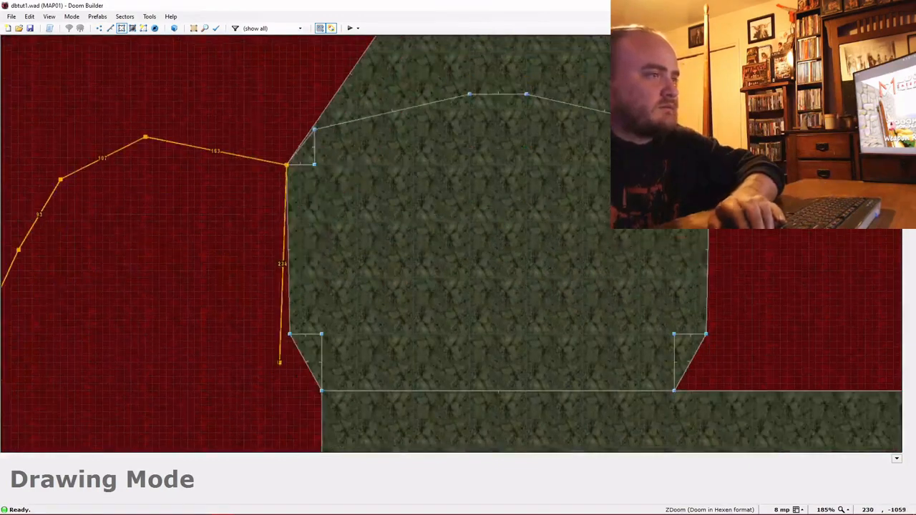
left_click(289, 286)
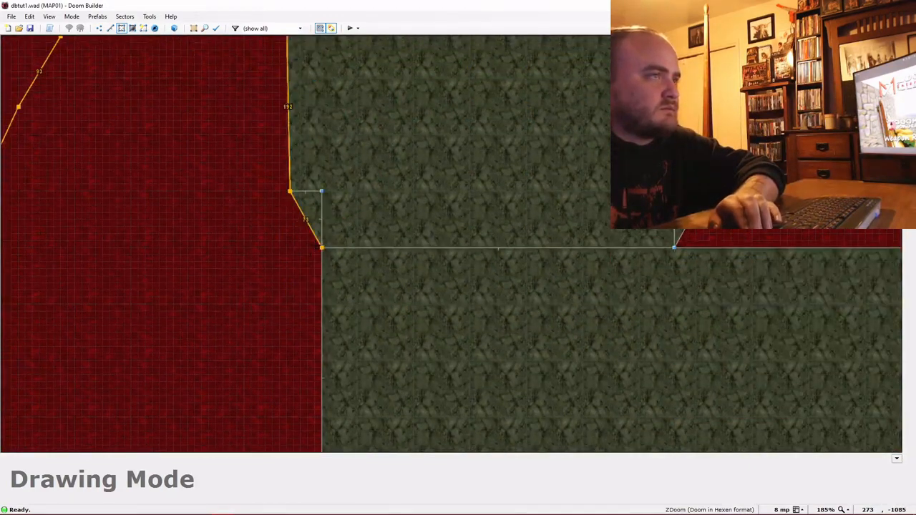
left_click(321, 247)
left_click(322, 366)
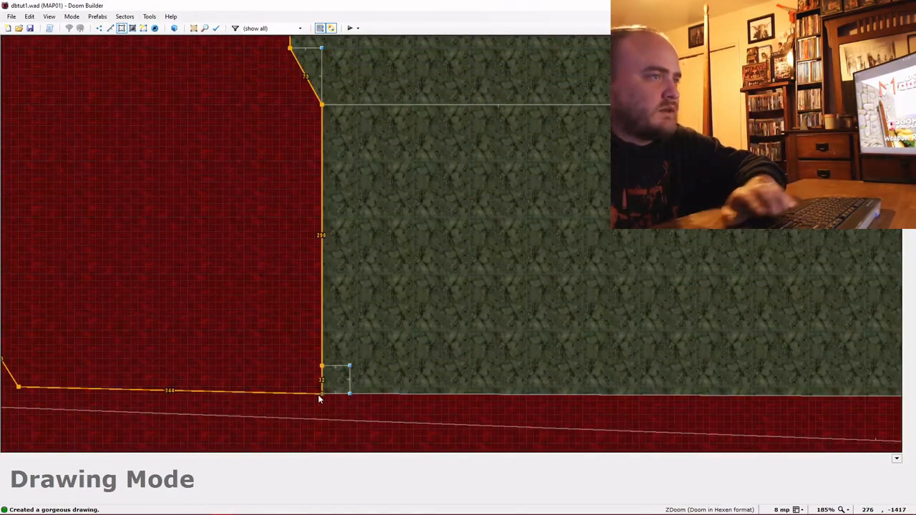
Raise the floor of the new rounded sector to -168 in the 3D view.
key("q")
key("ctrl+v")
scroll(451, 244, "up", 1)
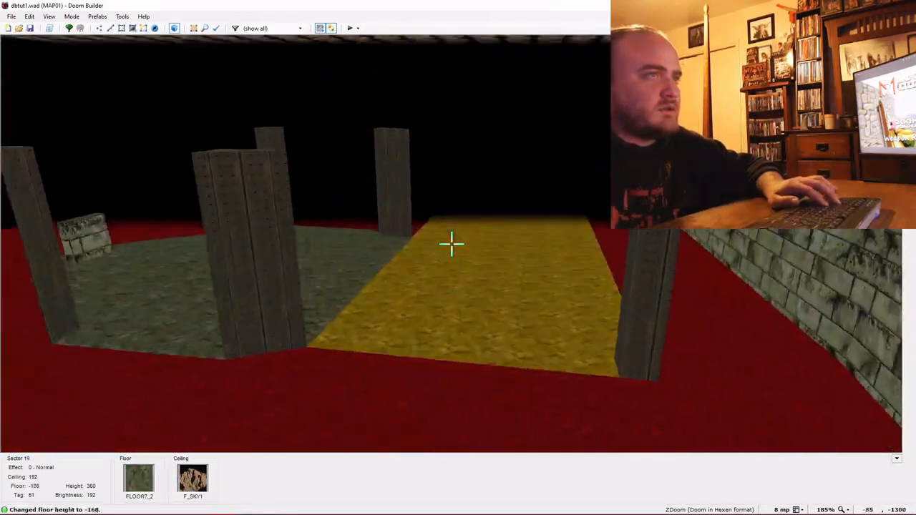
Paste the FLOOR7_2 flat onto the raised rounded sector's floor and the GSTONE2 texture onto its northern and western edge segments.
key("ctrl+v")
key("e")
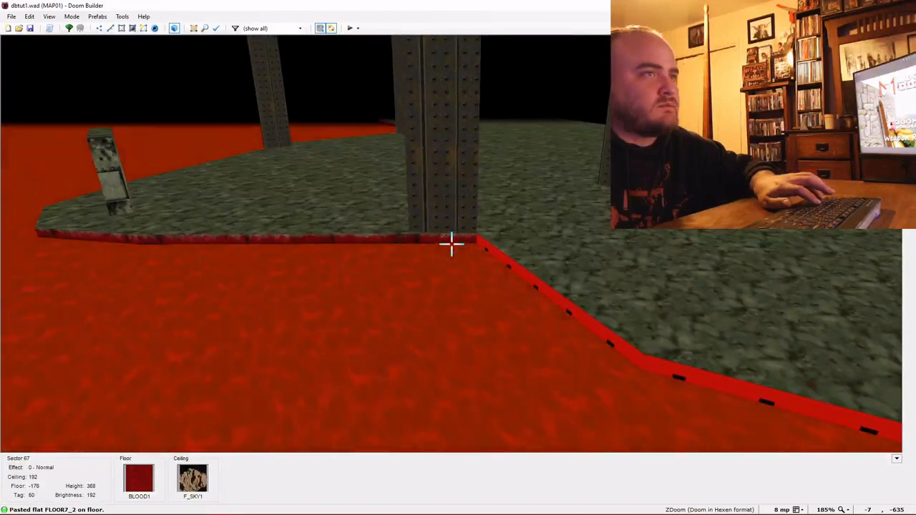
key("ctrl+c")
key("ctrl+v")
key("ctrl+v")
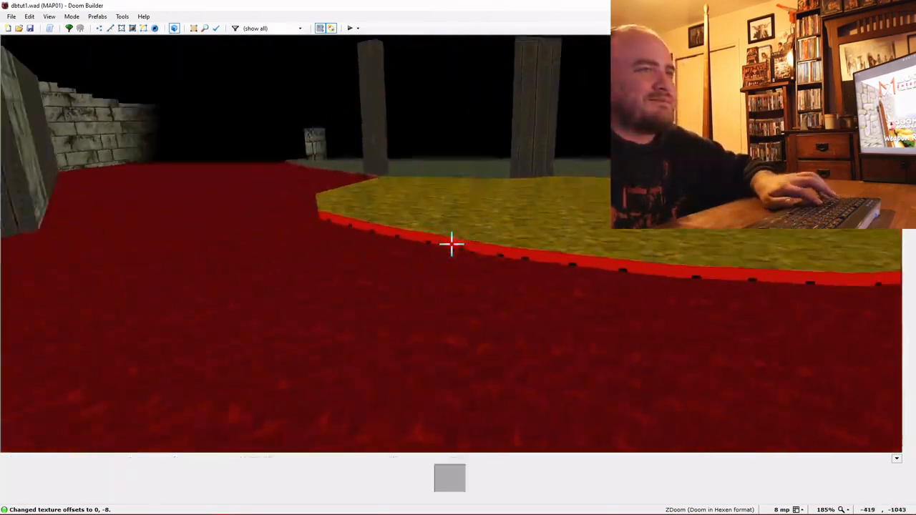
key("ctrl+v")
key("ctrl+v")
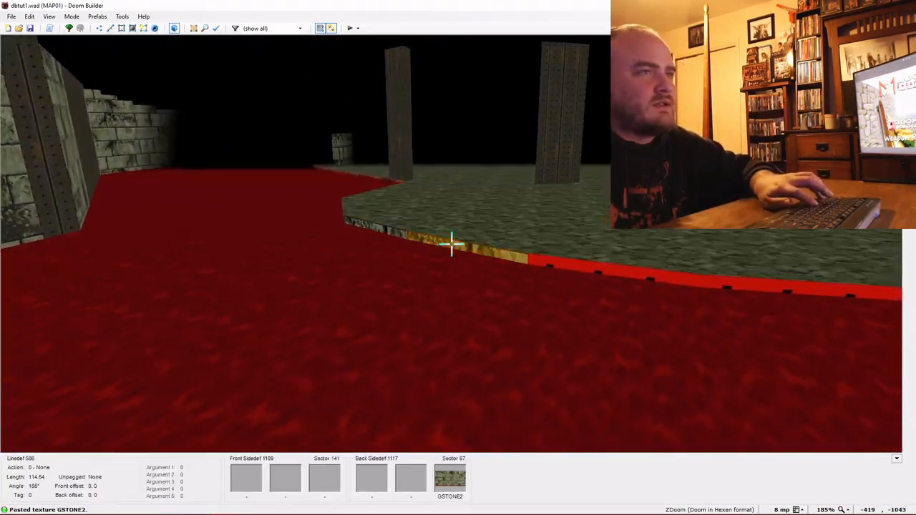
key("ctrl+v")
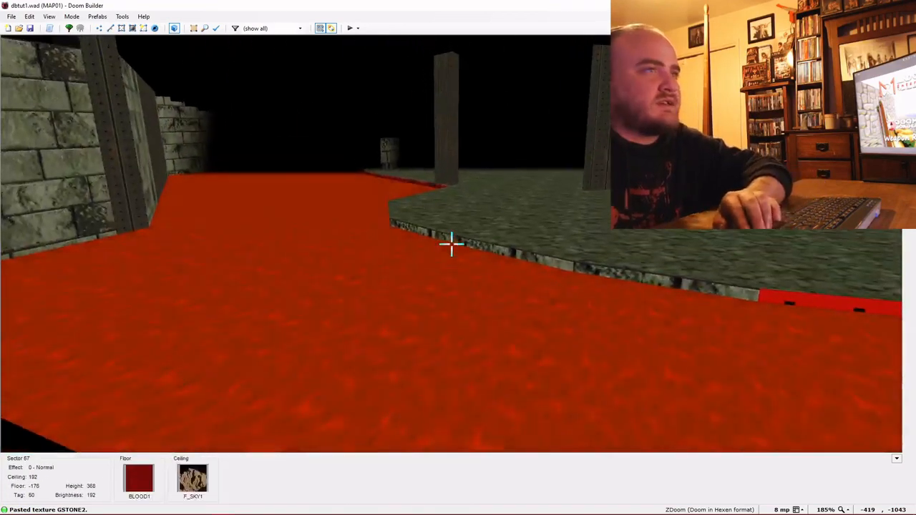
Lower the GSTONE2 vertical texture offset to -8 on the rounded platform's western edge segments.
key("Down")
key("Down")
key("Down")
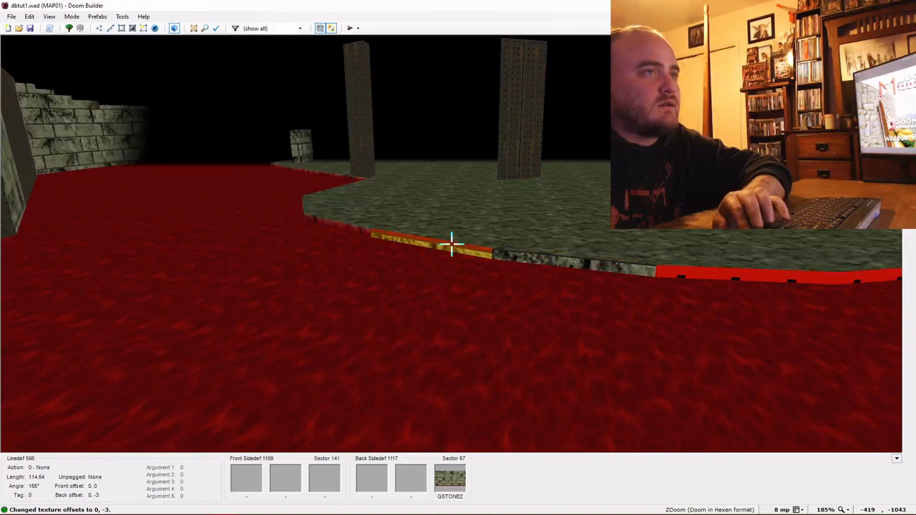
key("Down")
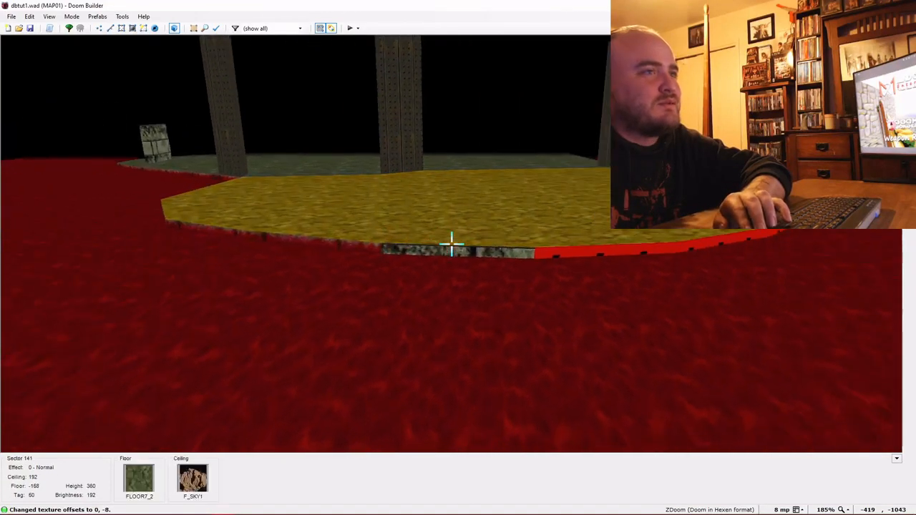
key("Down")
key("Down")
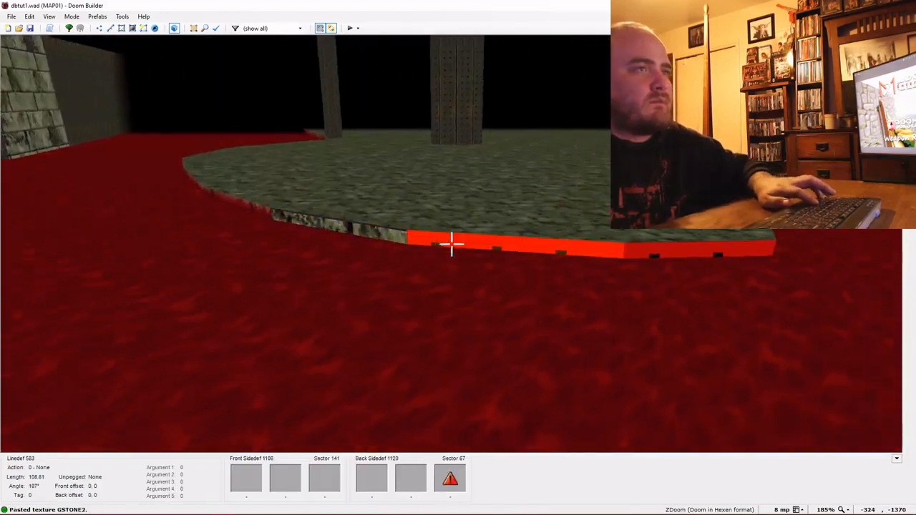
Paste GSTONE2 onto the untextured southwestern segments of the rounded edge and set their vertical texture offsets to -8.
key("ctrl+v")
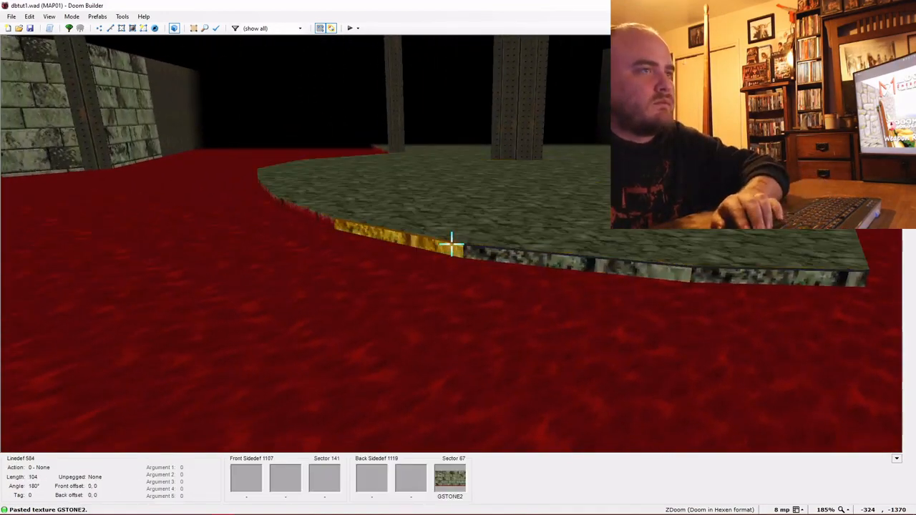
key("Down")
key("Down")
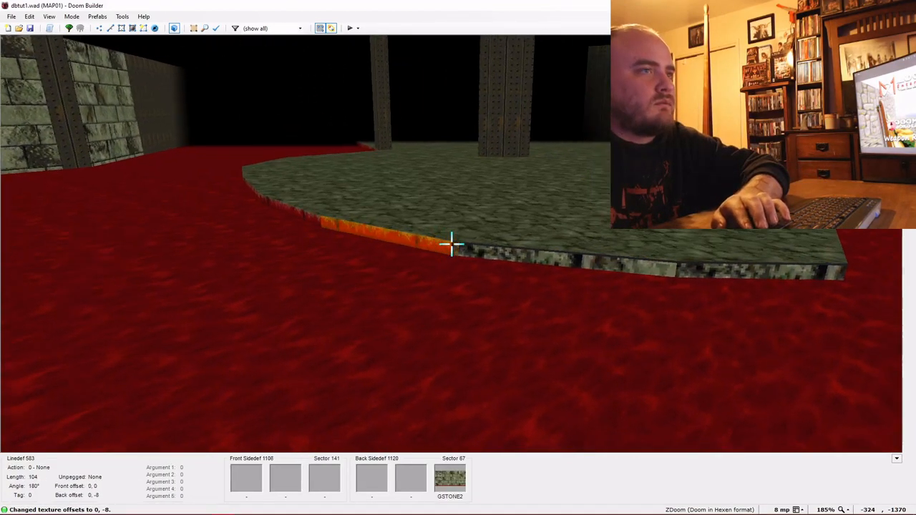
key("Down")
key("Down")
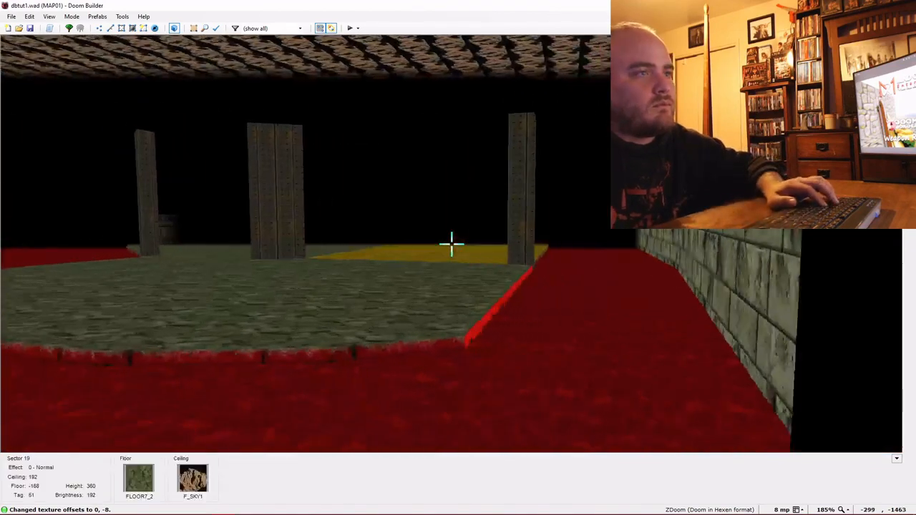
Texture the rounded platform's 344-unit south edge with GSTONE2 and set its vertical texture offset to -8.
key("ctrl+v")
key("Down")
key("Down")
key("Down")
key("Down")
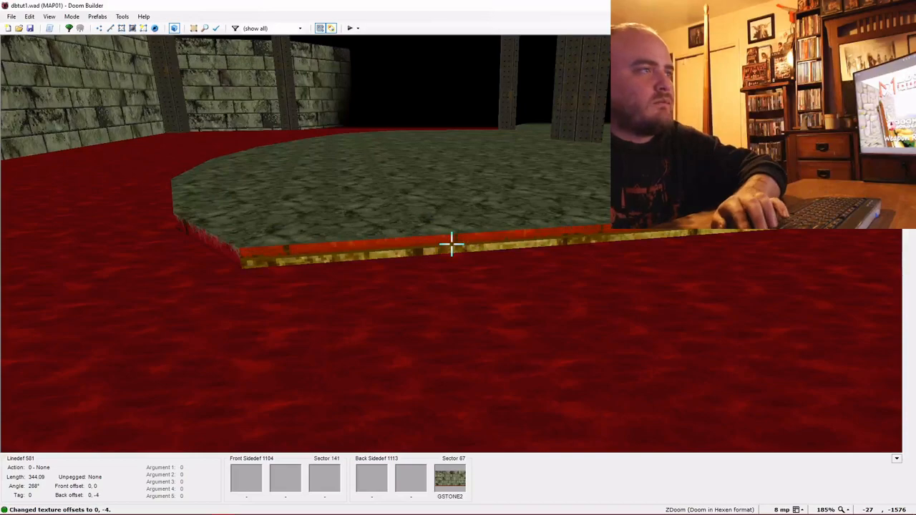
key("e")
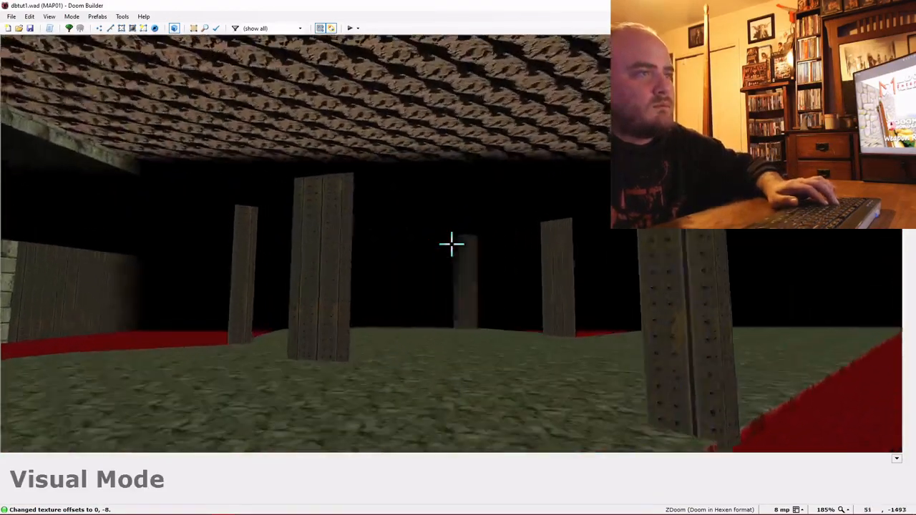
Test the map in the game, walk through the blood area to inspect the reshaped platforms and pillars, and quit to the editor.
key("e")
key("w")
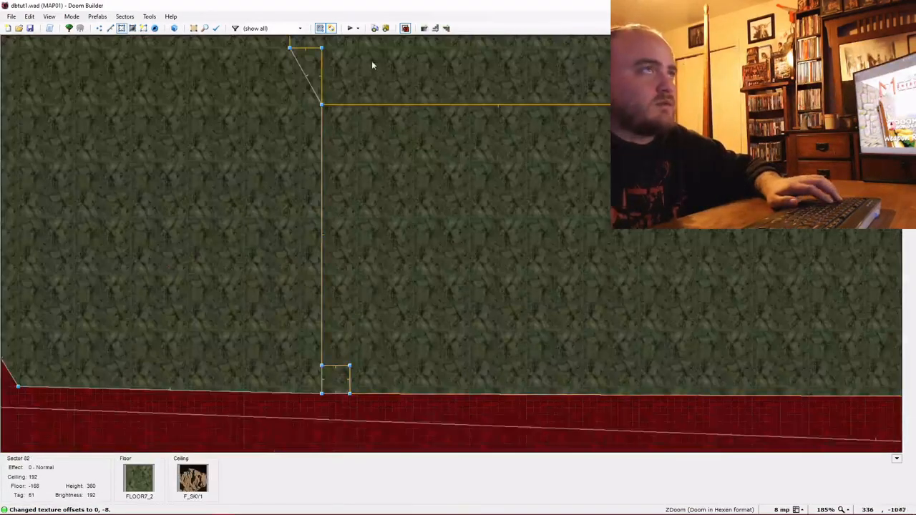
left_click(349, 28)
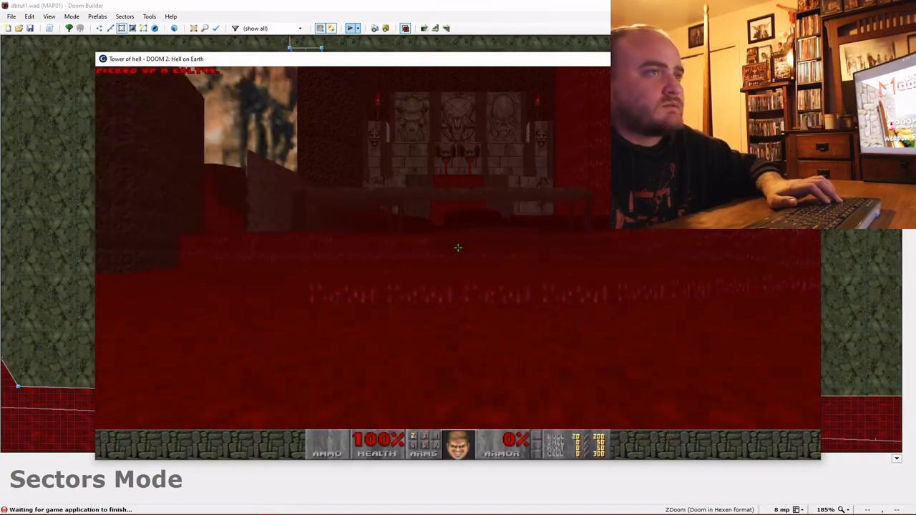
key("w")
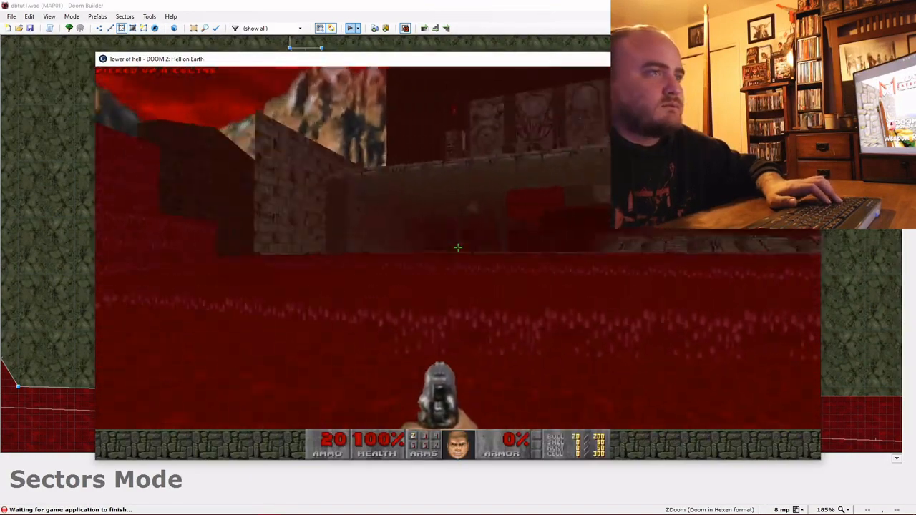
key("w")
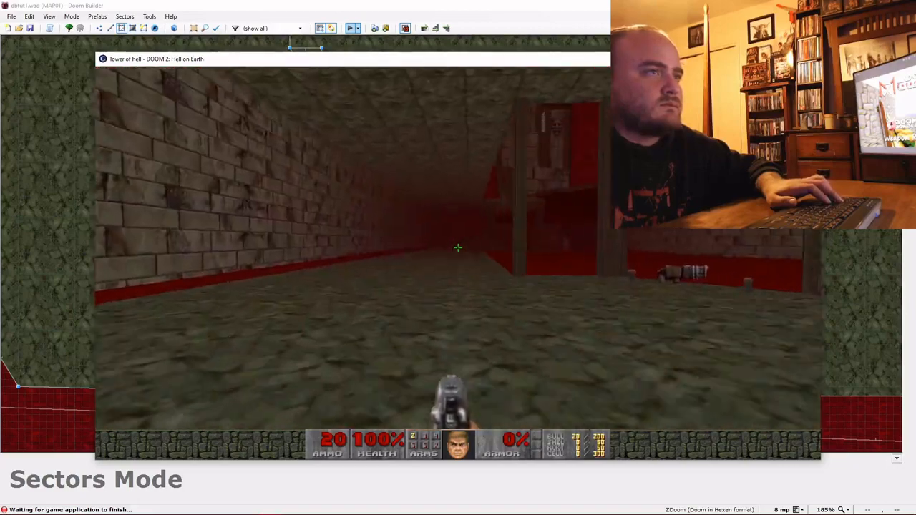
key("w")
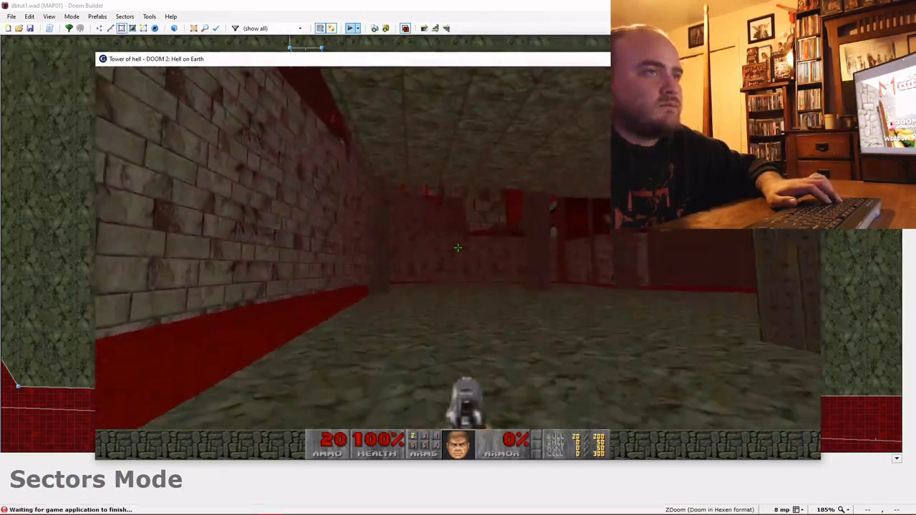
key("w")
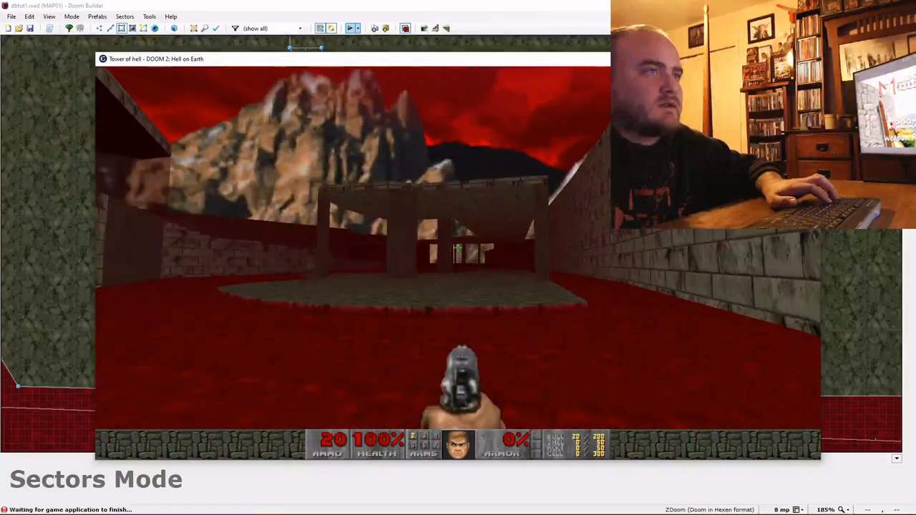
key("w")
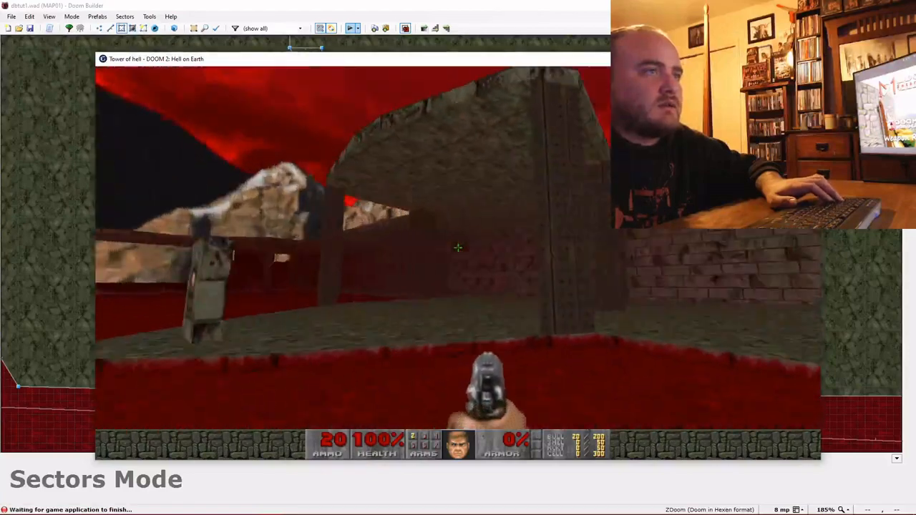
key("w")
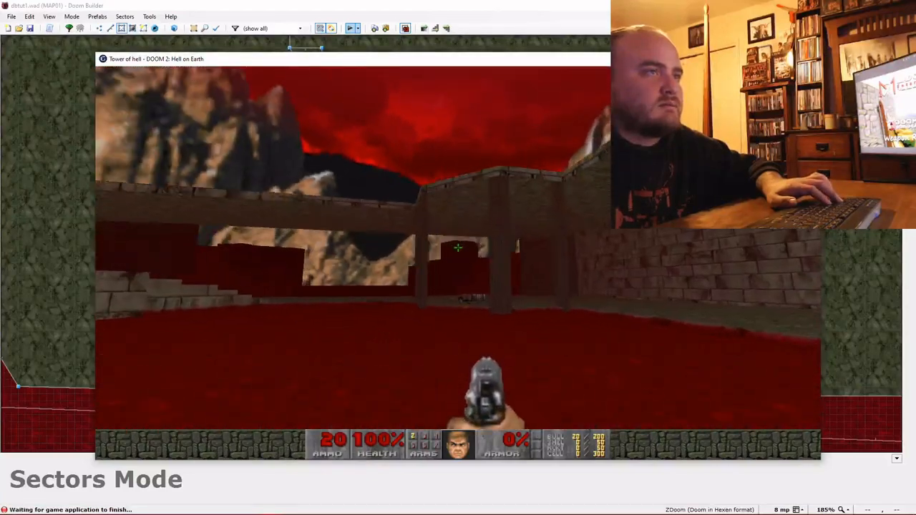
key("w")
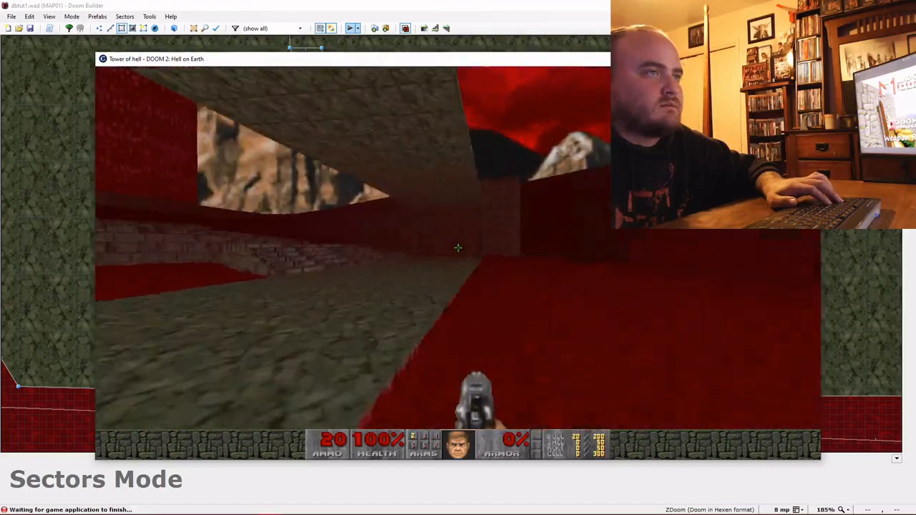
key("w")
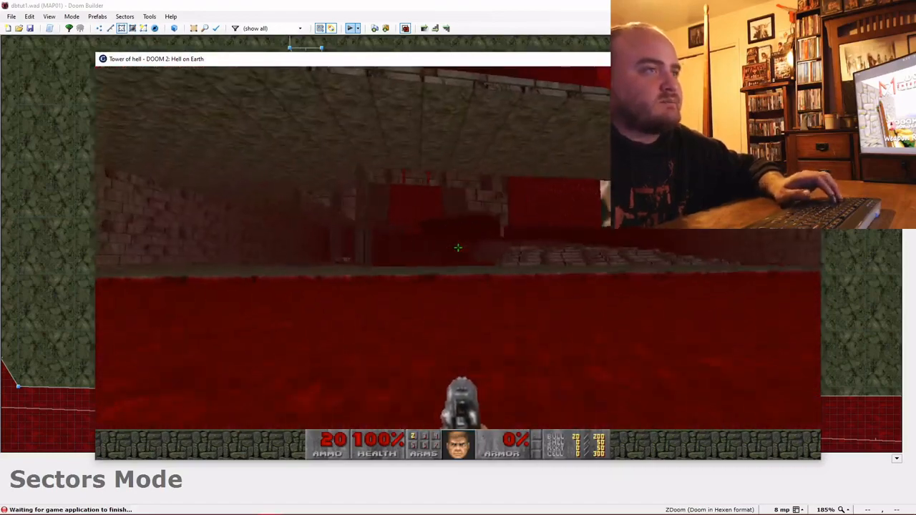
key("Escape")
key("Up")
key("Return")
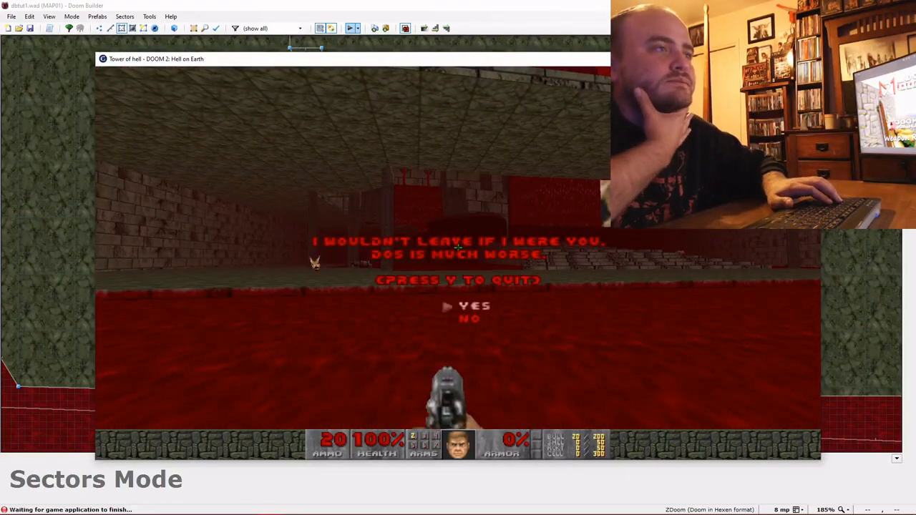
key("y")
Remove the Line Horizon action from the three outer boundary linedefs in the middle of the blood area's east side.
scroll(382, 244, "down", 6)
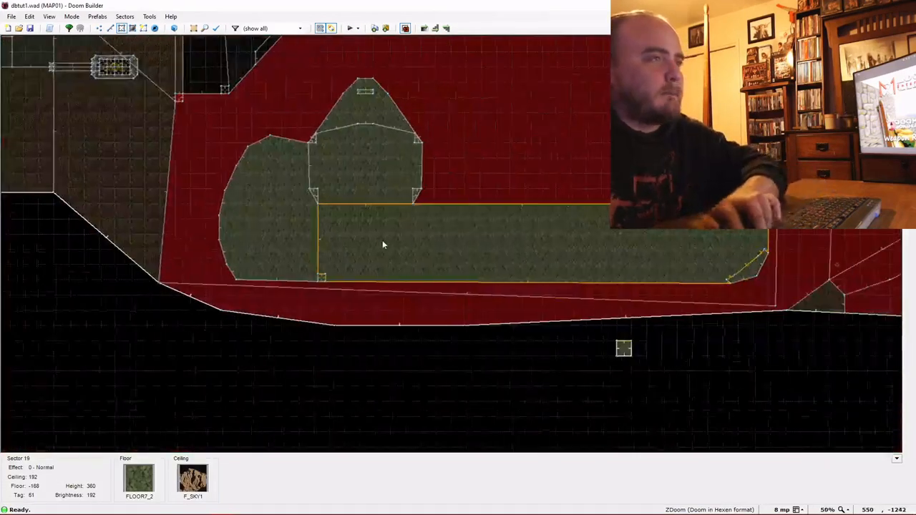
key("Right")
key("Right")
key("Right")
scroll(382, 244, "down", 1)
key("Up")
key("Up")
key("Right")
key("Right")
key("Right")
key("Right")
key("Right")
key("Right")
key("Right")
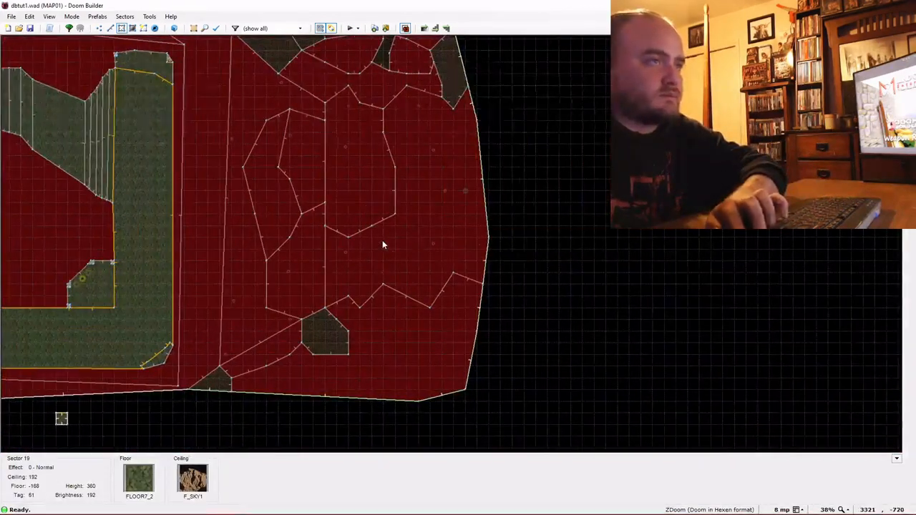
scroll(382, 241, "down", 1)
key("Right")
key("Right")
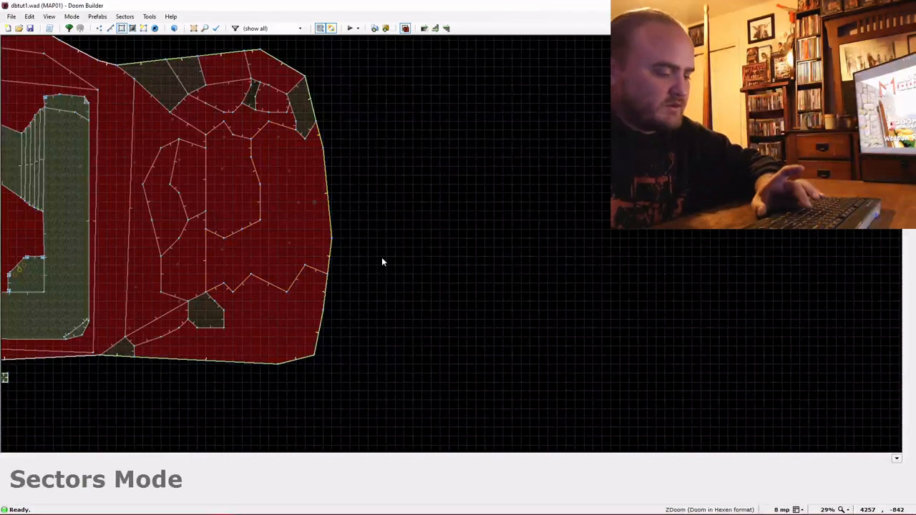
key("l")
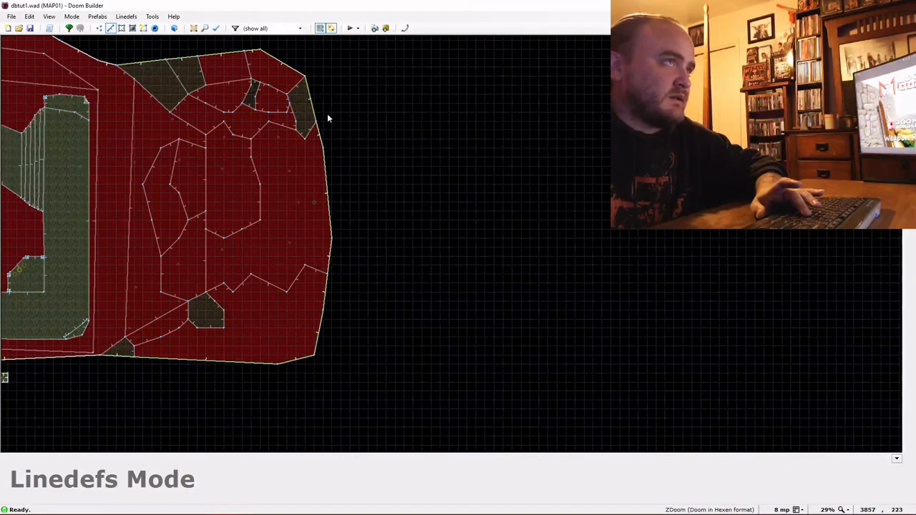
scroll(333, 144, "up", 3)
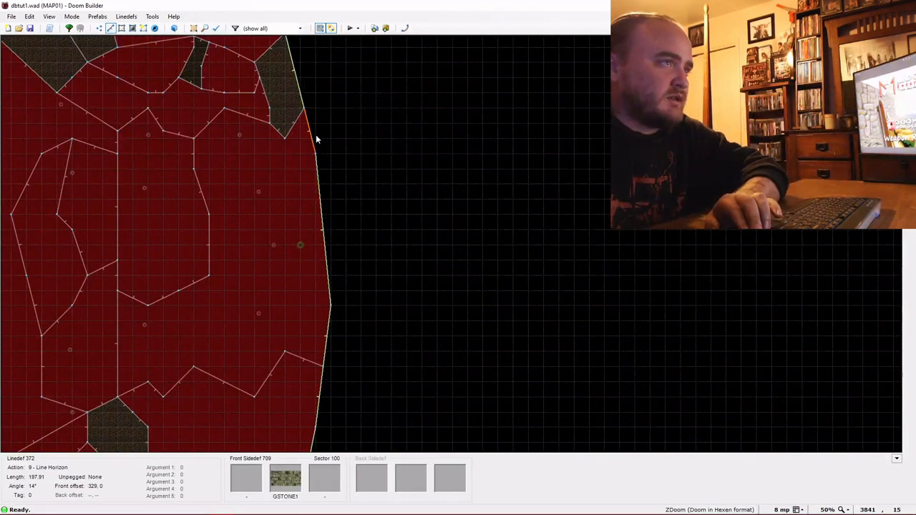
right_click(334, 340)
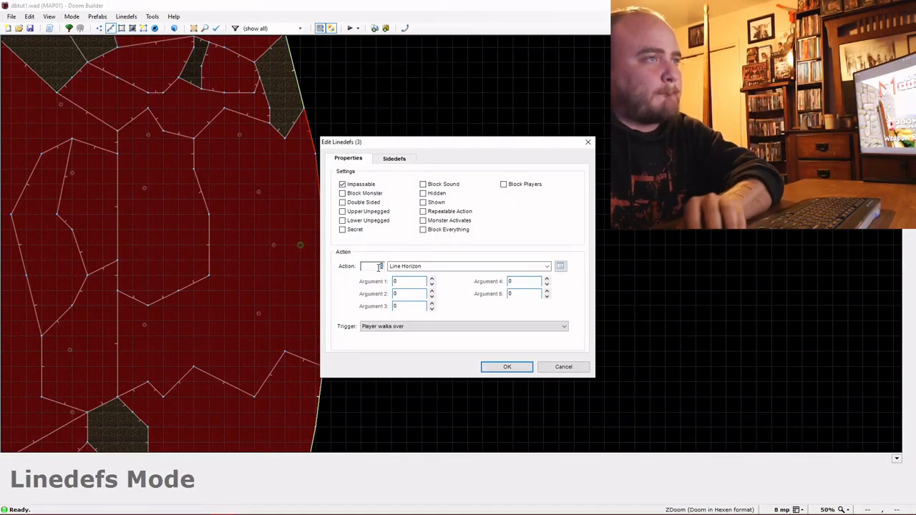
left_click(497, 367)
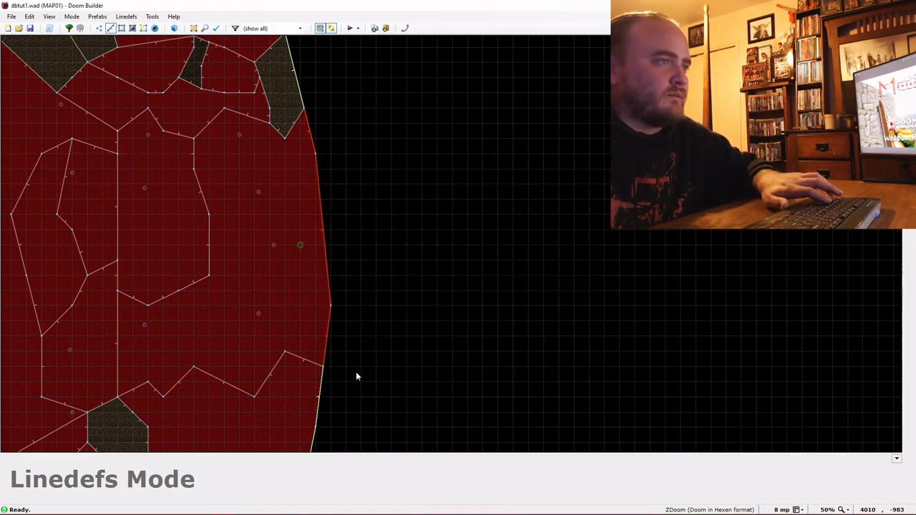
left_click(362, 365)
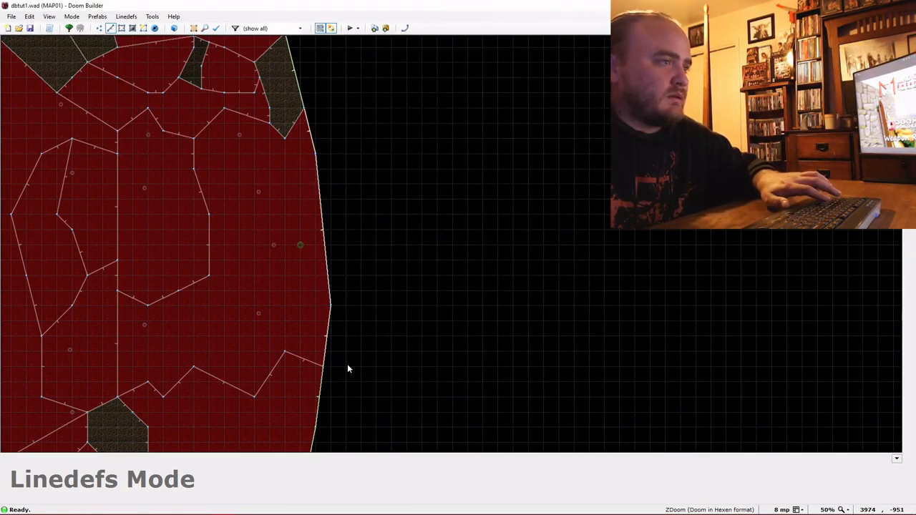
Clear the Line Horizon action from three more eastern boundary linedefs, two at the southern end and one beside the northeastern rock.
scroll(347, 365, "down", 3)
key("Down")
scroll(379, 360, "up", 2)
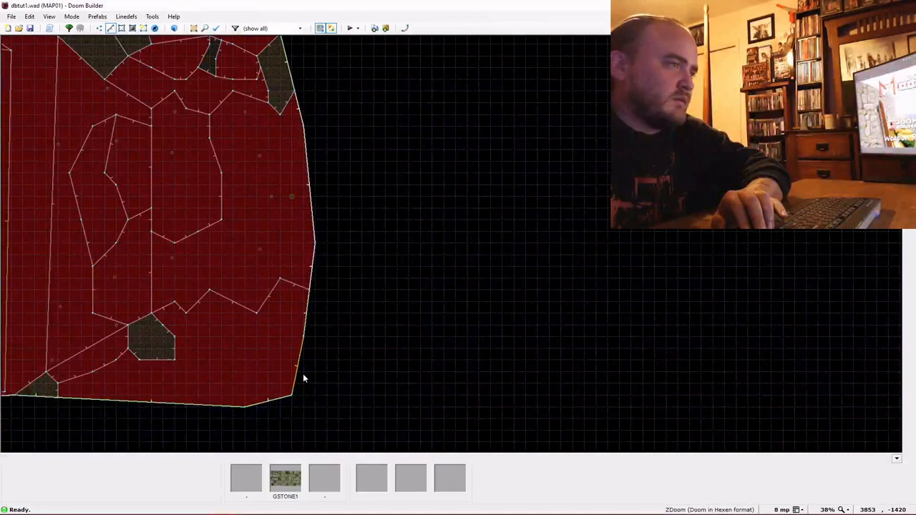
key("Up")
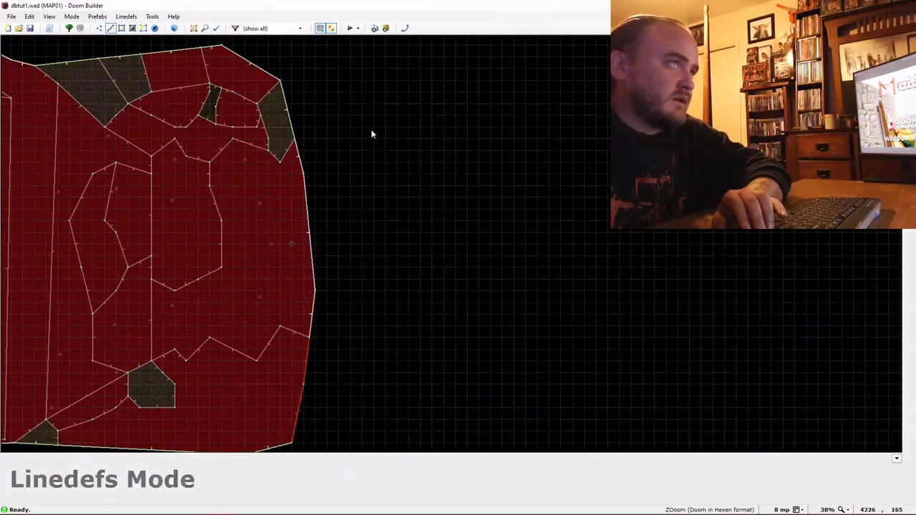
right_click(294, 108)
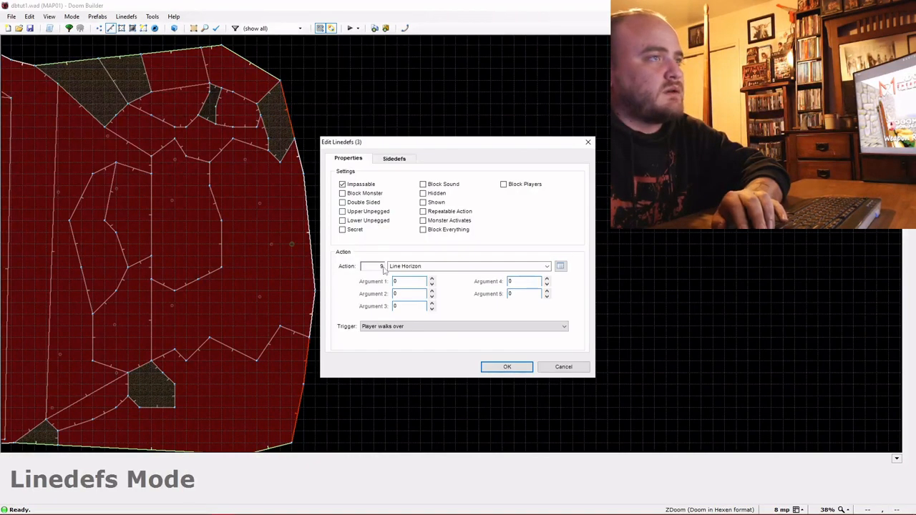
left_click(501, 367)
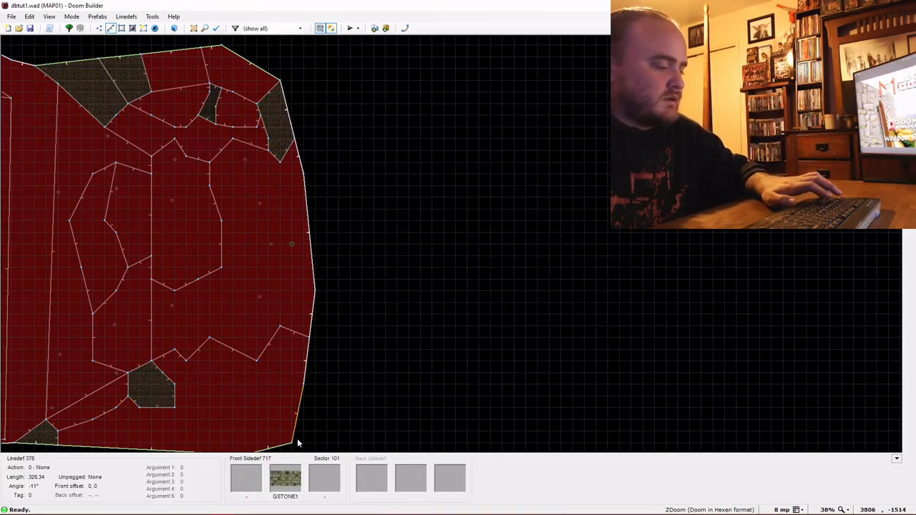
Draw a large curved sector beyond the blood area's eastern boundary, from the northeastern rock's outer corner around to the southeastern corner.
key("d")
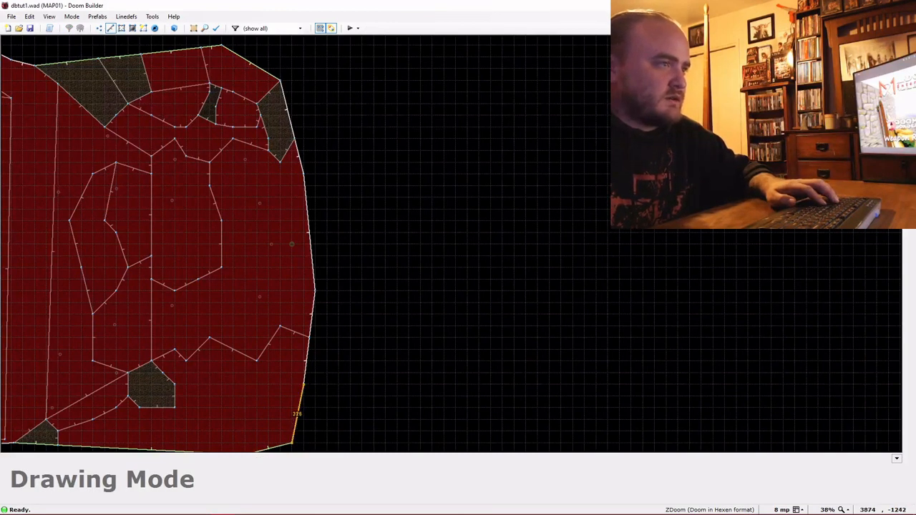
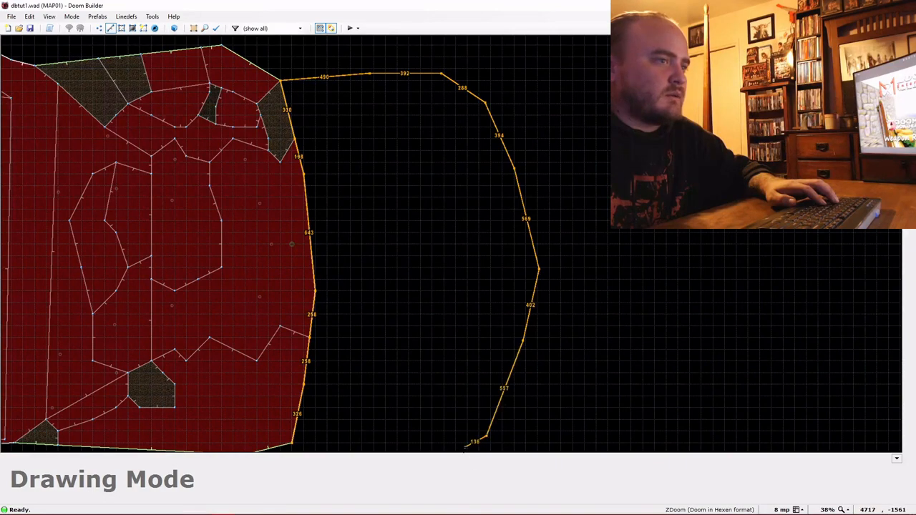
key("Down")
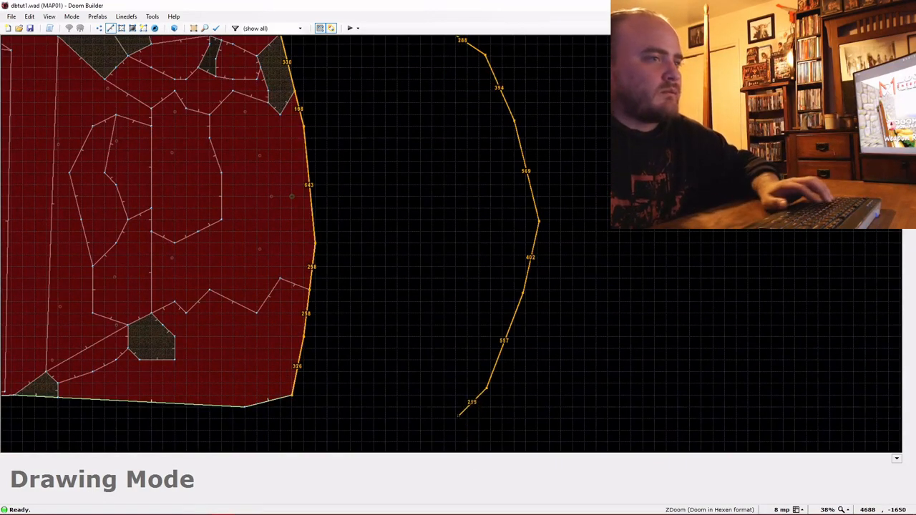
left_click(292, 396)
Lower the new eastern sector's floor to -280 in the 3D view.
key("w")
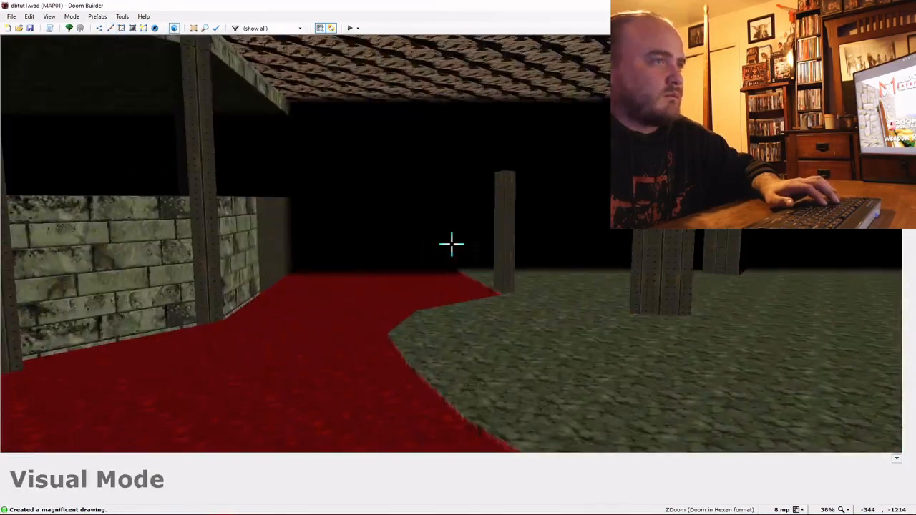
key("e")
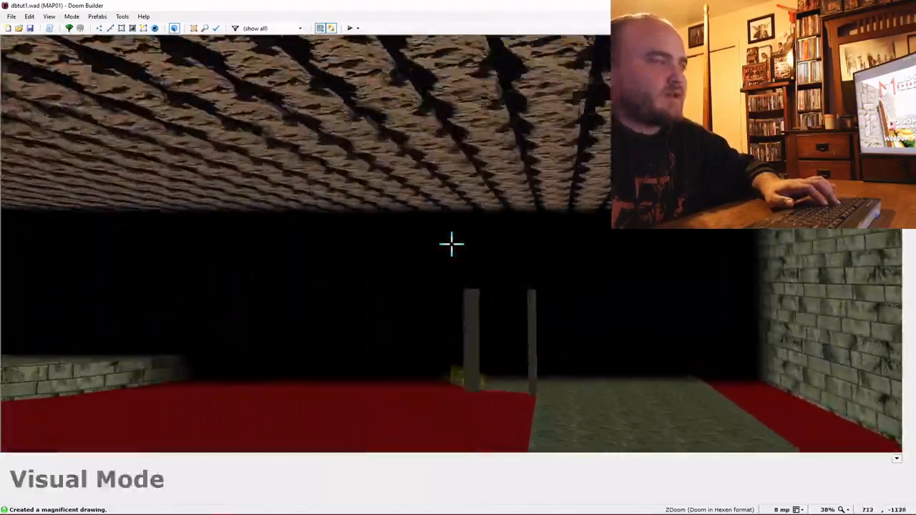
key("e")
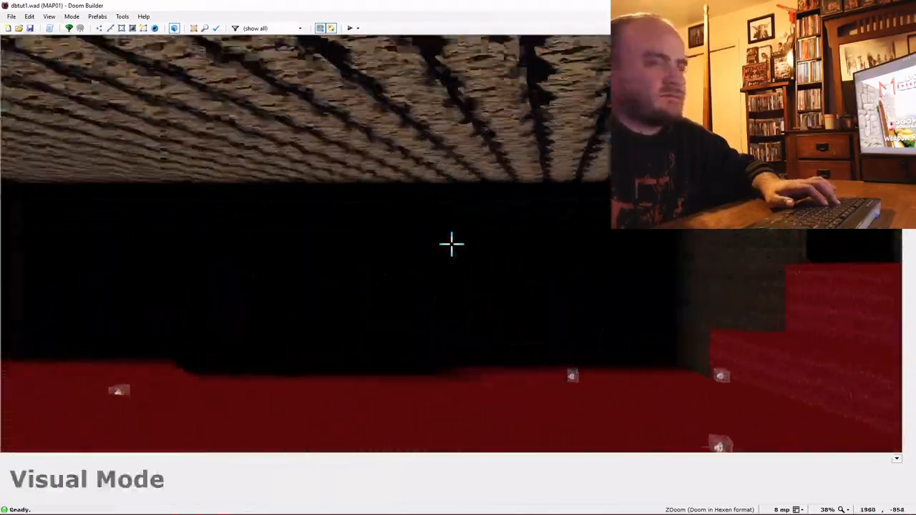
key("e")
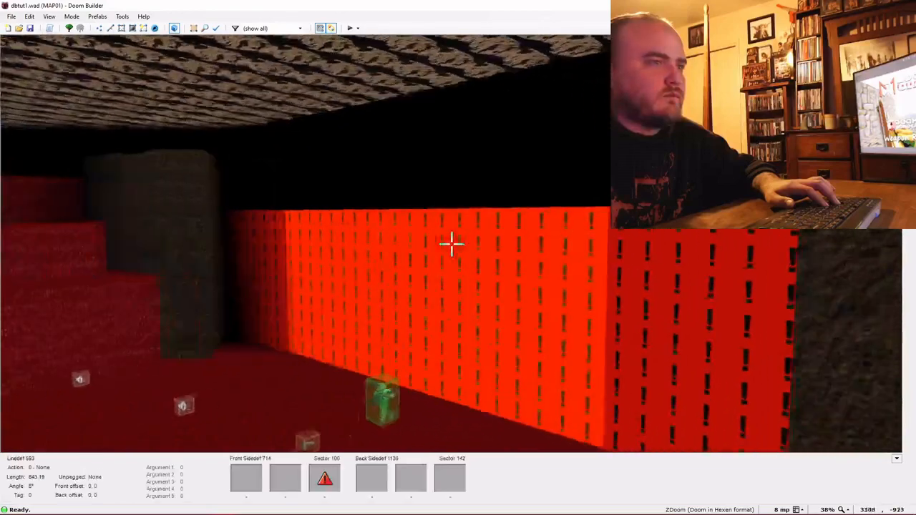
key("e")
scroll(452, 244, "down", 14)
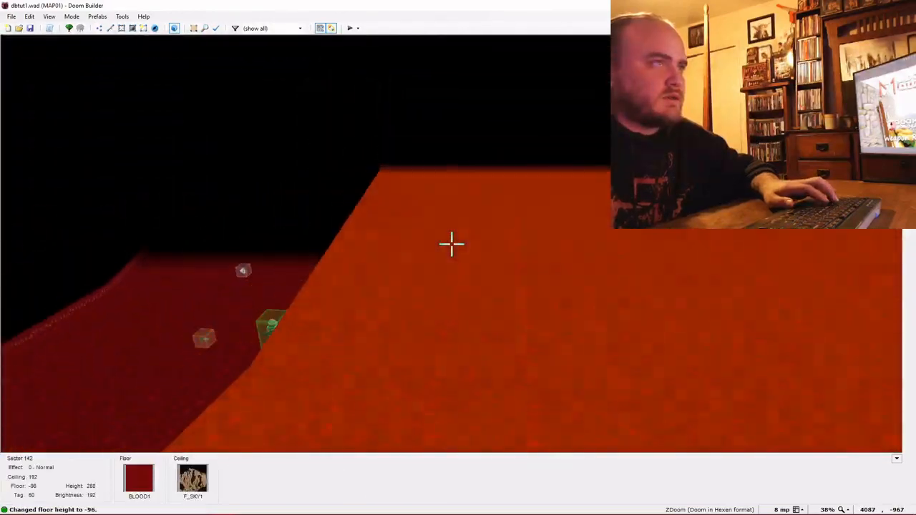
scroll(452, 244, "down", 14)
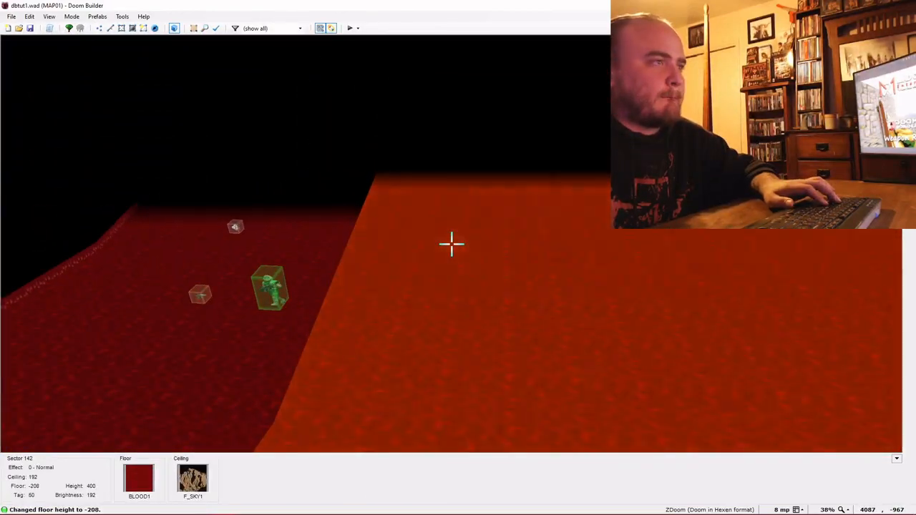
scroll(452, 244, "down", 9)
key("e")
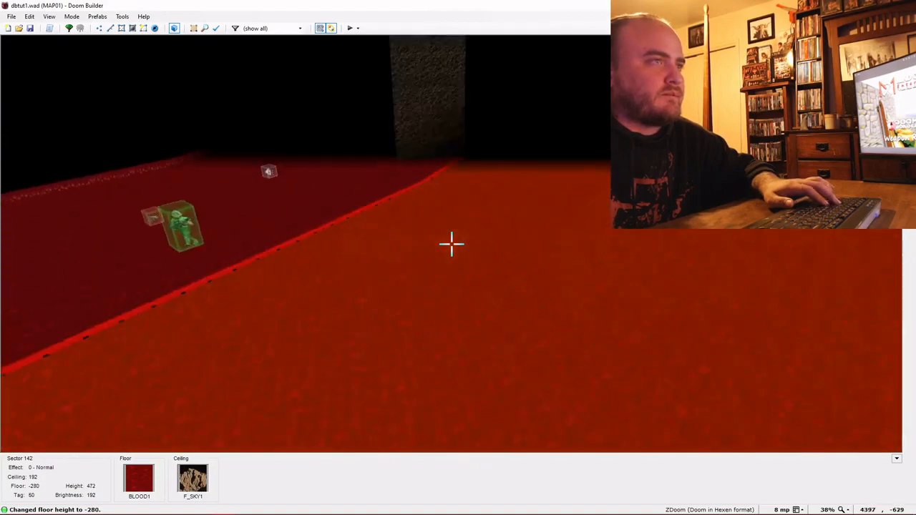
Apply ASHWALL3 to the new sector's exposed walls beside the northeastern rock and along the southern end of the old boundary.
key("w")
key("ctrl+v")
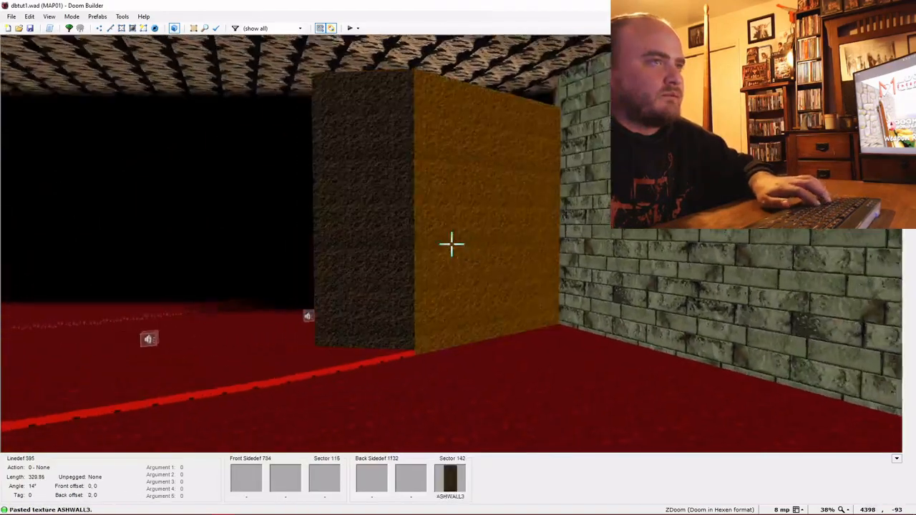
key("e")
key("ctrl+v")
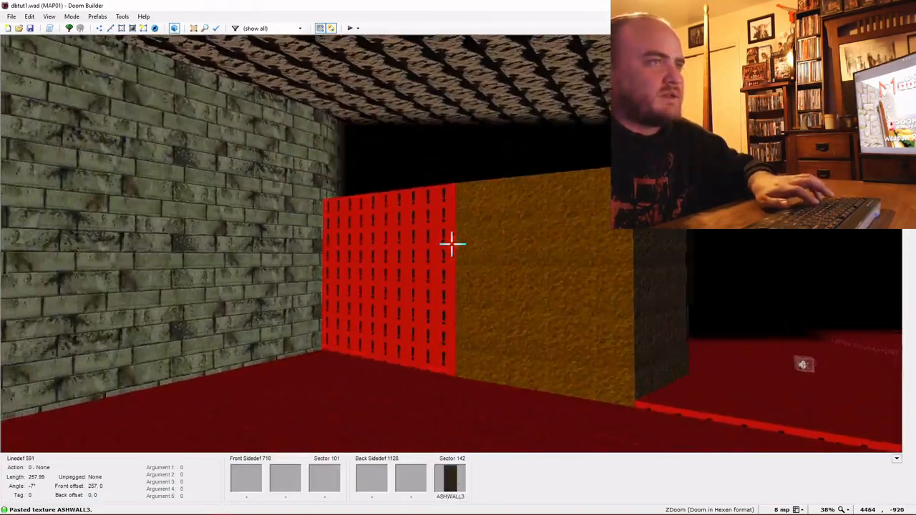
key("ctrl+v")
key("e")
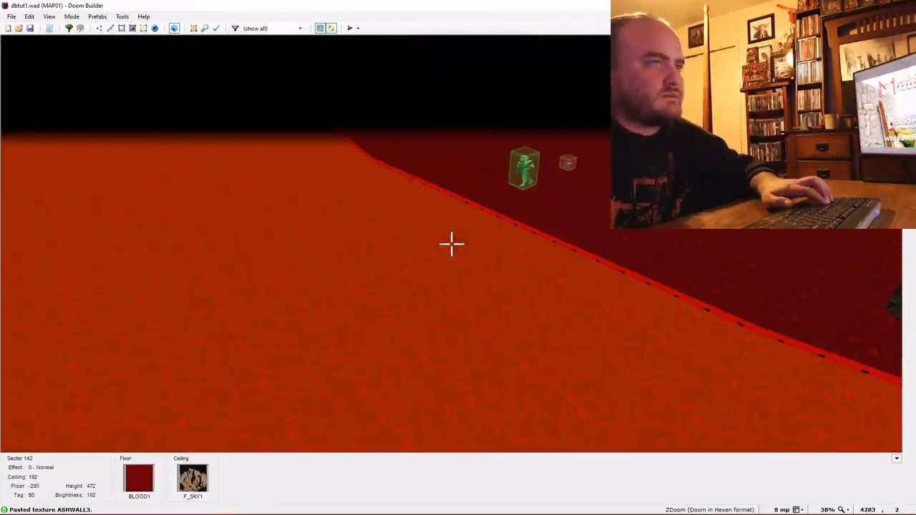
Lower the eastern sector's floor further to -304.
scroll(451, 244, "down", 2)
key("e")
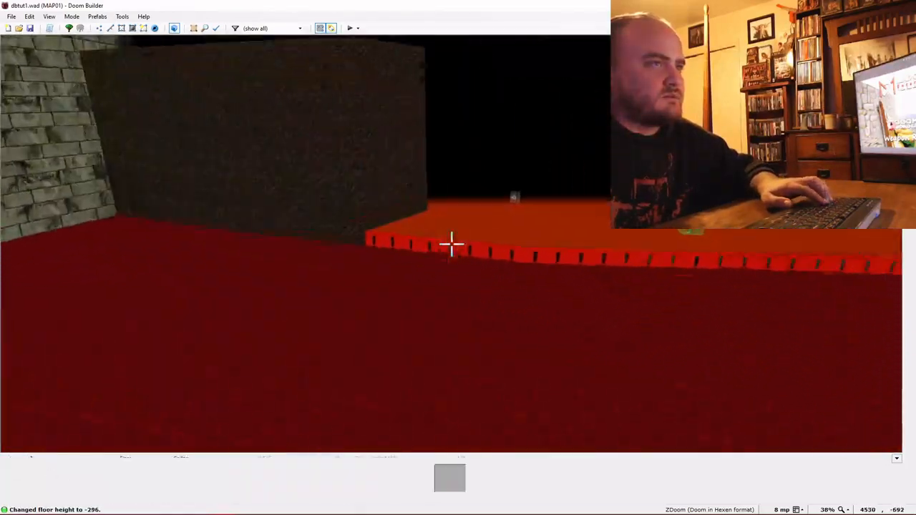
scroll(452, 244, "down", 1)
Draw a rounded ledge sector against the old boundary inside the eastern sector, with 216- and 344-unit segments on its straight east side.
key("w")
key("d")
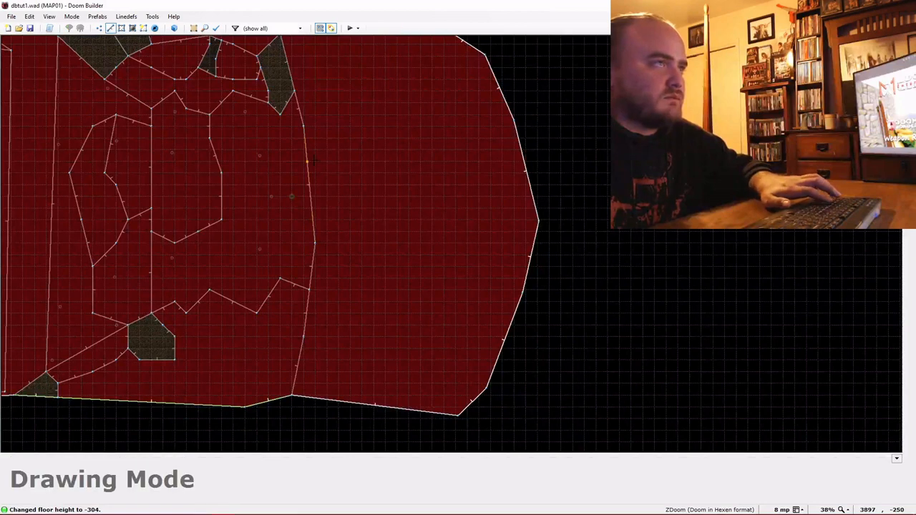
scroll(311, 159, "up", 1)
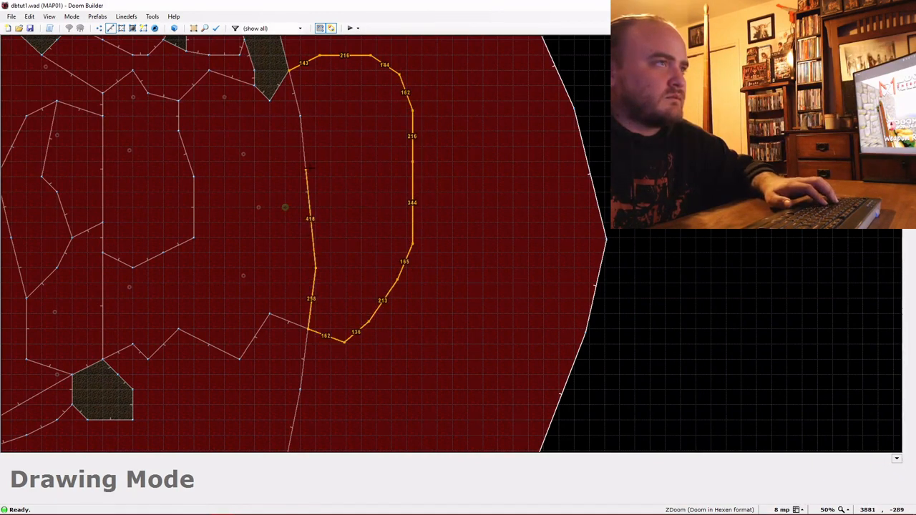
Raise the rounded ledge sector's floor to -288.
key("w")
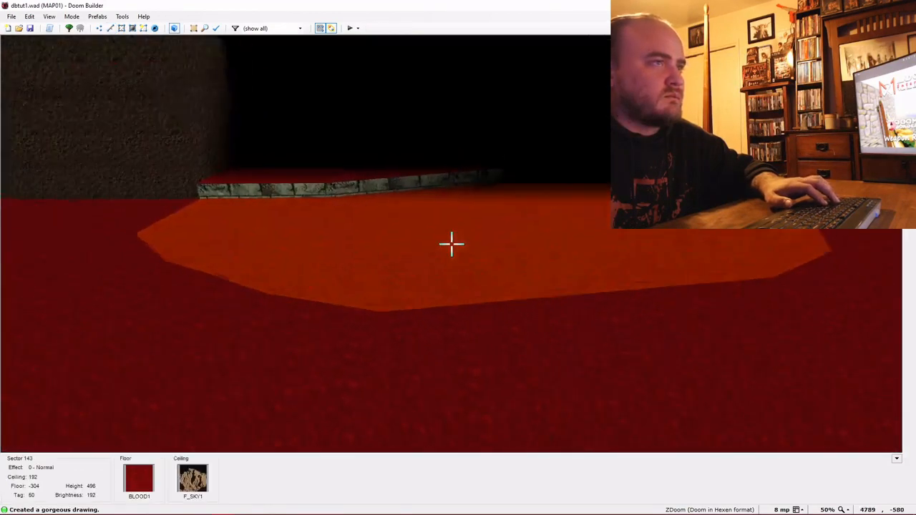
scroll(451, 244, "down", 1)
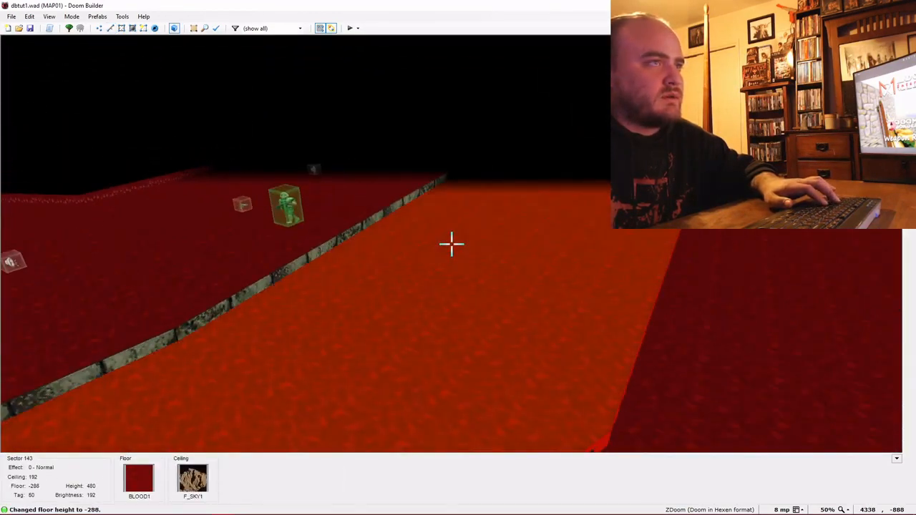
scroll(451, 244, "up", 1)
Lower the floor of the outer sector surrounding the rounded ledge to -448.
key("e")
scroll(451, 244, "down", 12)
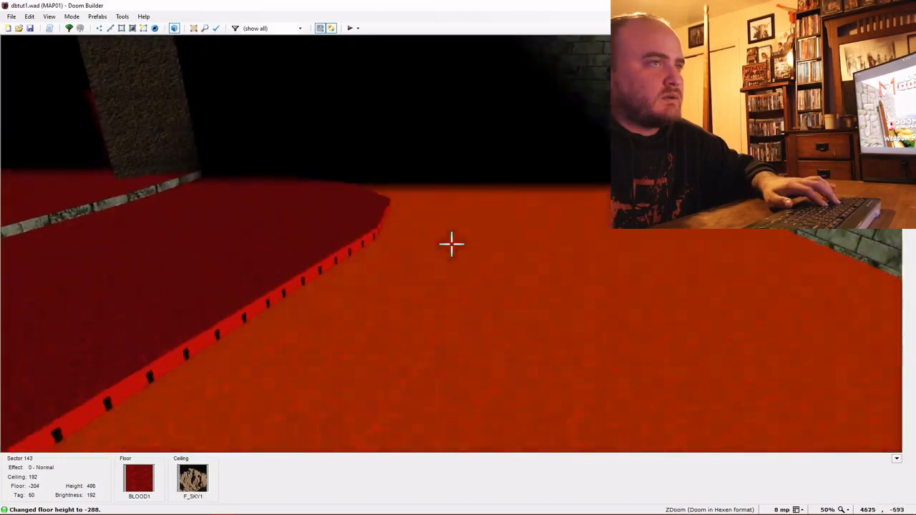
scroll(452, 244, "down", 9)
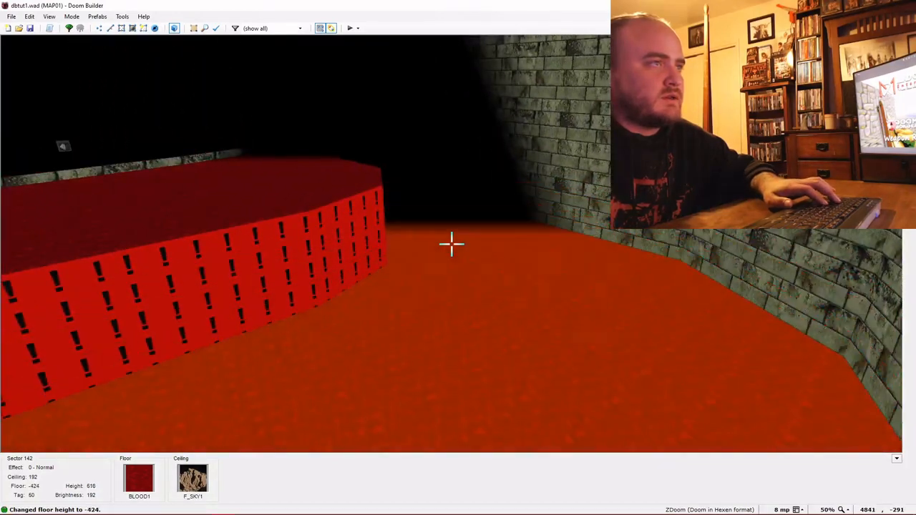
Copy BFALL1 from the existing blood fall and paste it onto the low step between the main blood pool and the rounded ledge.
key("e")
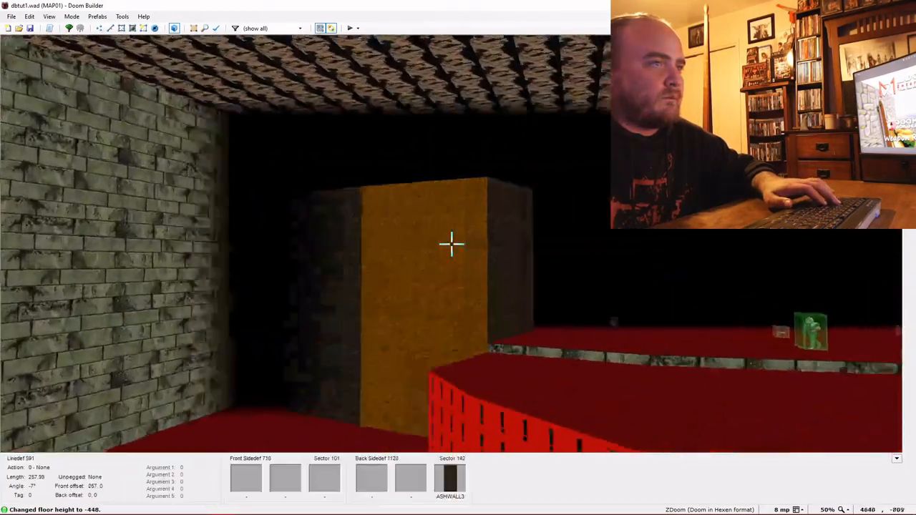
key("e")
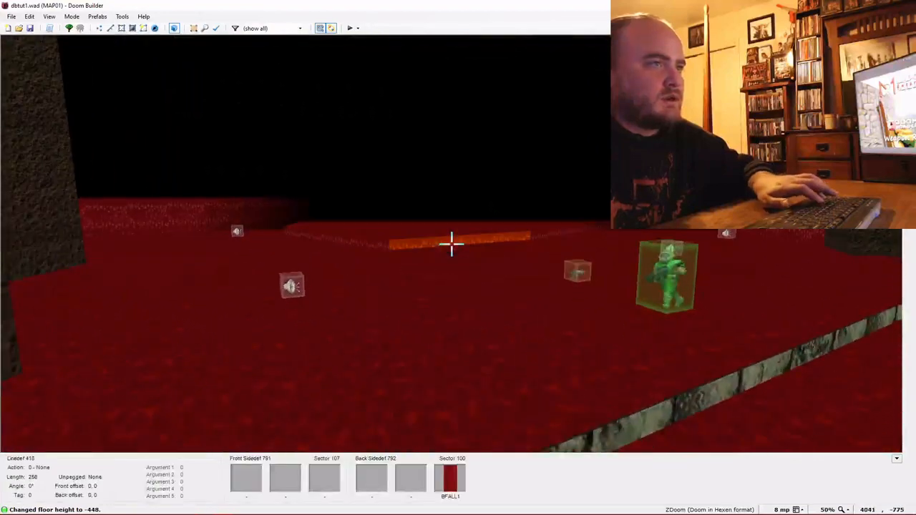
key("d")
key("ctrl+v")
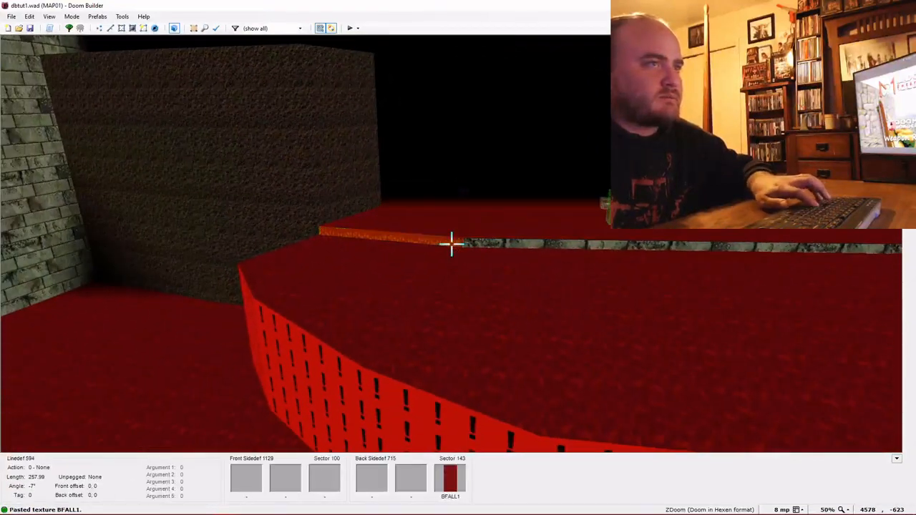
key("ctrl+v")
key("f")
key("e")
key("ctrl+v")
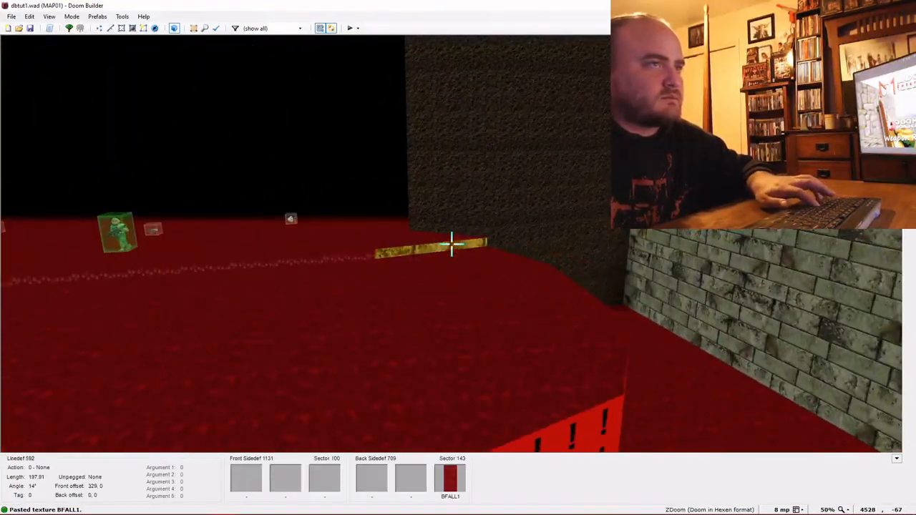
Texture the rounded ledge's curved southern walls with BFALL1.
key("d")
key("e")
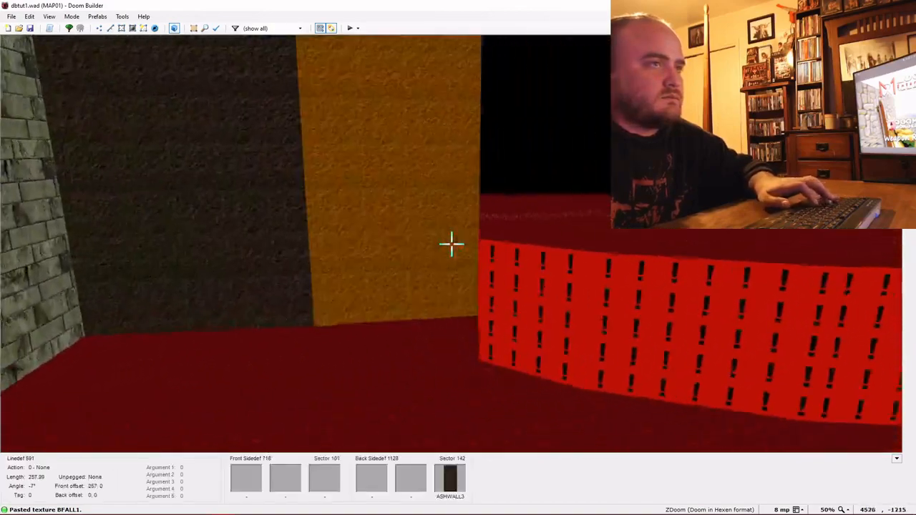
key("ctrl+v")
key("ctrl+v")
key("f")
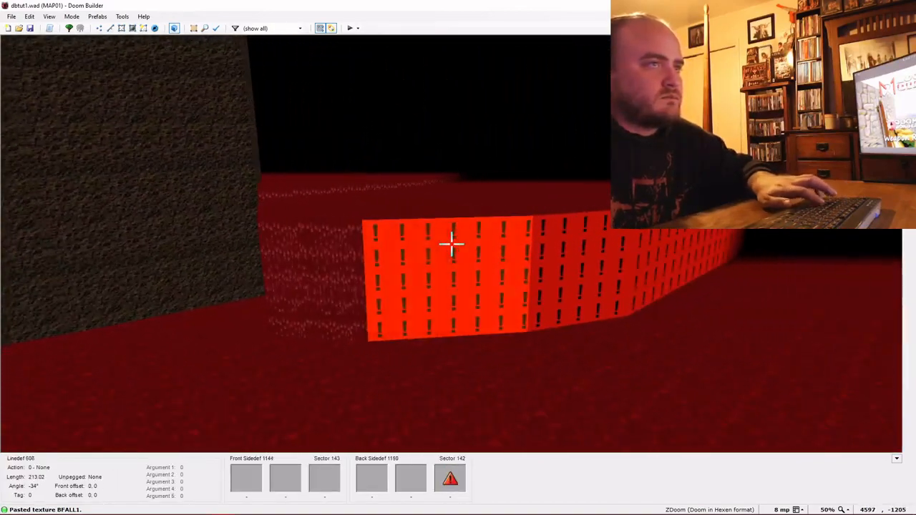
key("ctrl+v")
key("f")
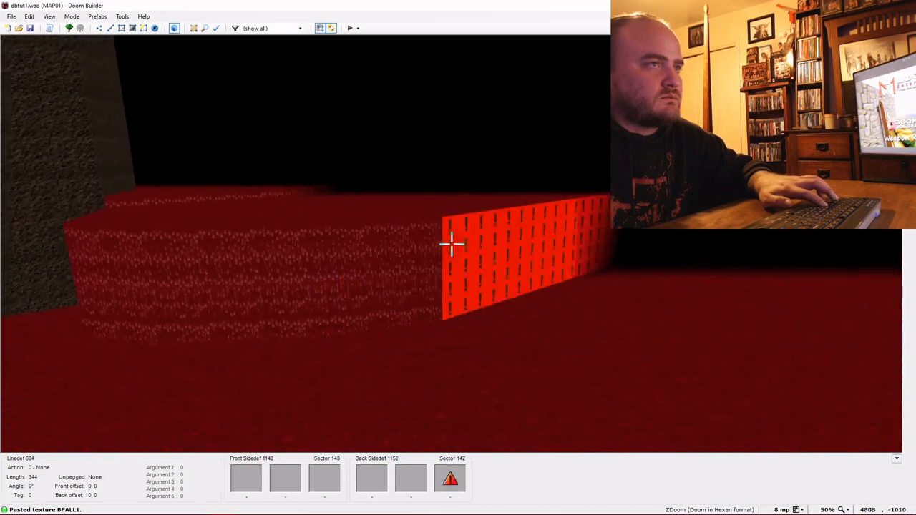
Texture the rounded ledge's remaining eastern and northern walls with BFALL1, up to the northeastern rock.
key("ctrl+v")
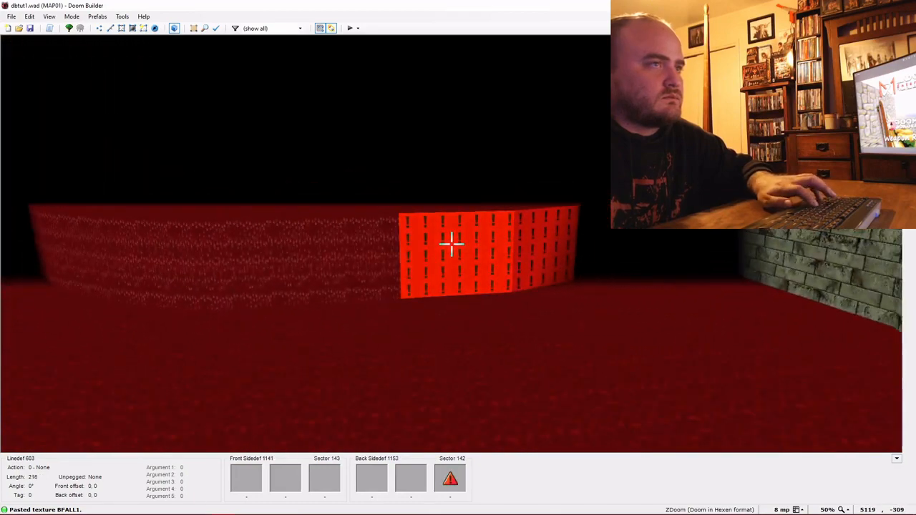
key("ctrl+v")
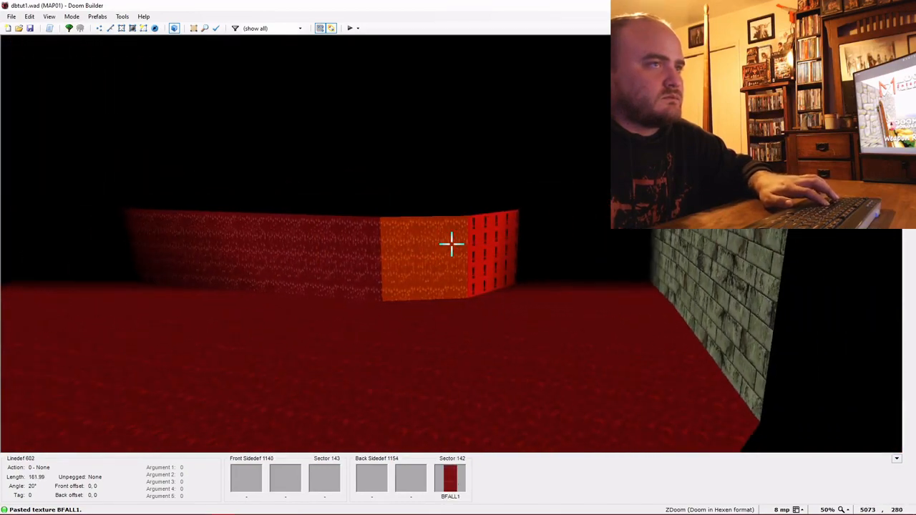
key("ctrl+v")
key("e")
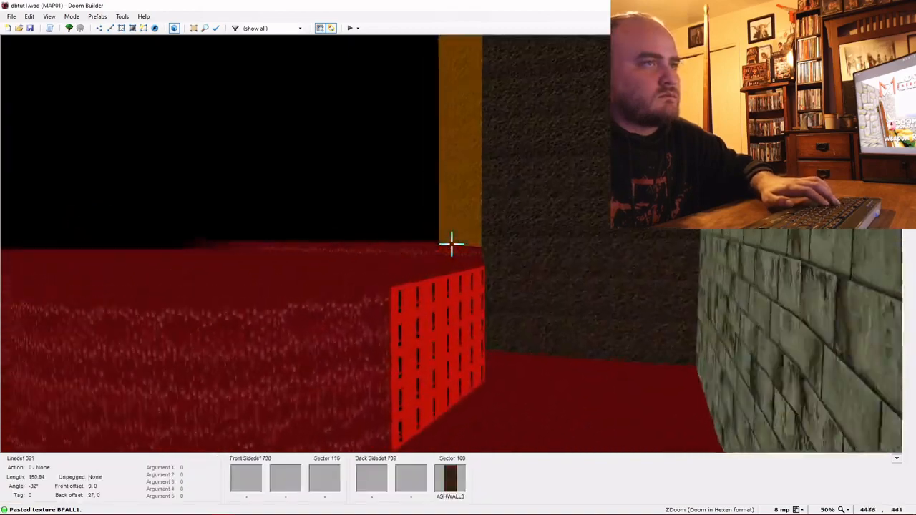
key("ctrl+v")
key("e")
key("ctrl+v")
key("e")
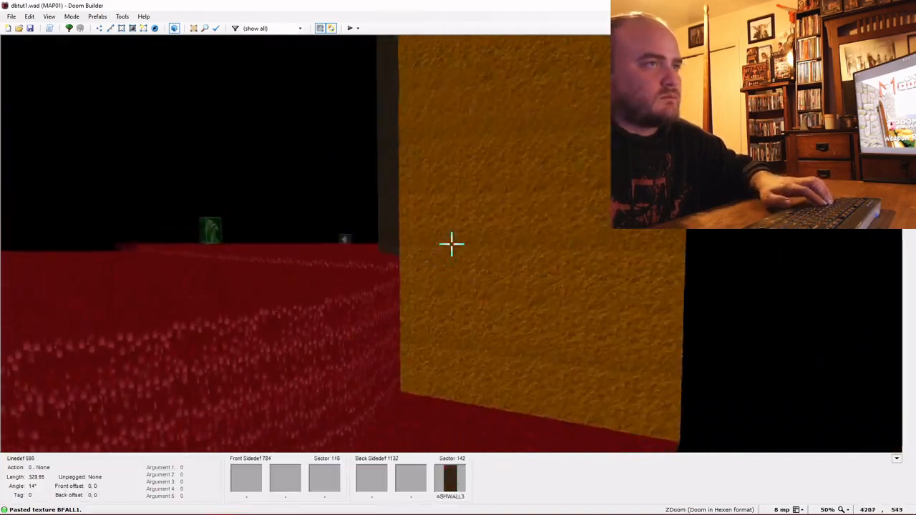
key("d")
key("e")
key("d")
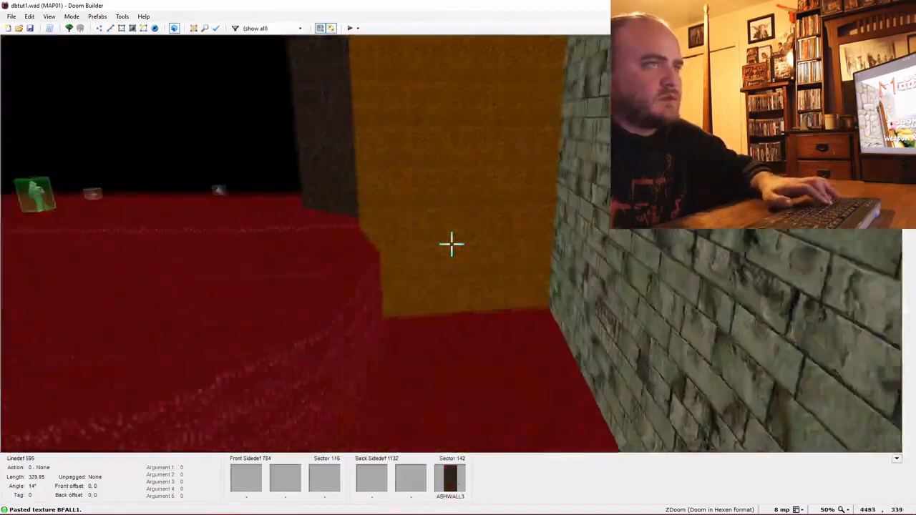
Move the vertices of the rounded ledge's northern edge, including its junction with the northeastern rock, southward to flatten the curve.
key("w")
key("Up")
key("Up")
key("Up")
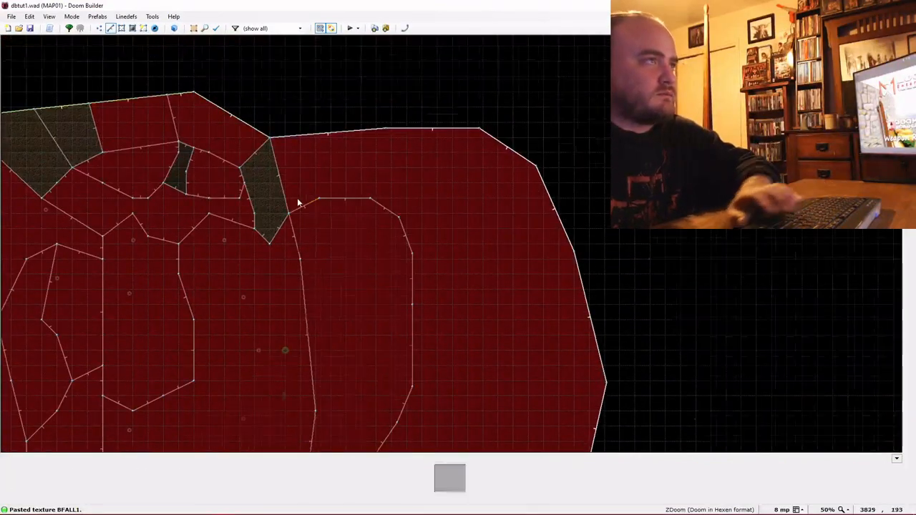
scroll(299, 163, "up", 3)
key("d")
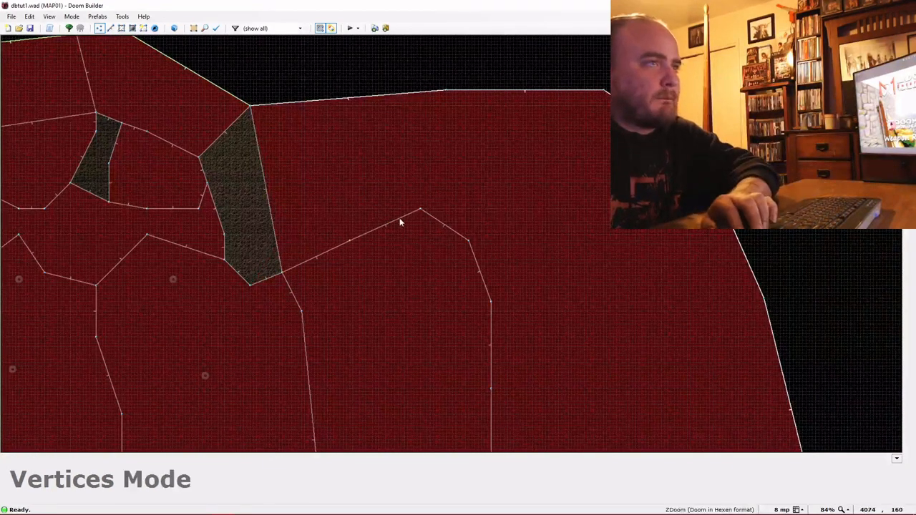
key("v")
key("Down")
key("Down")
key("Down")
key("Down")
key("Down")
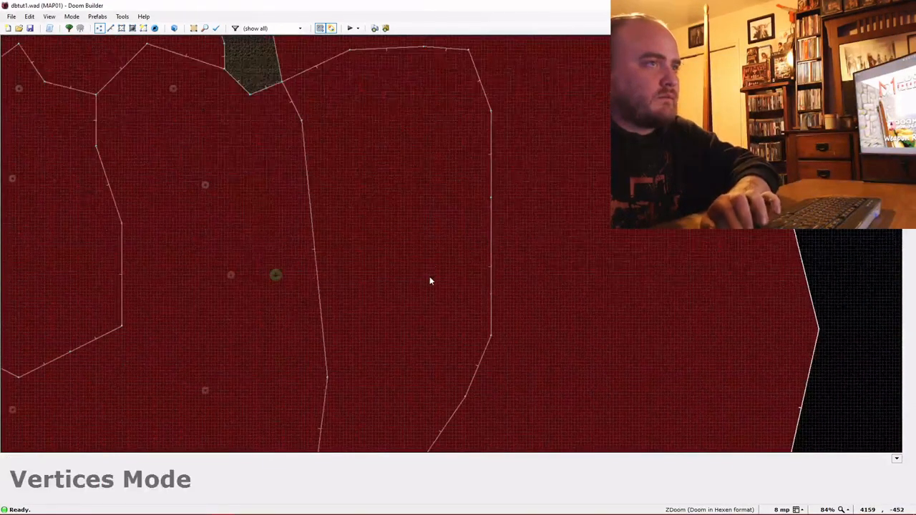
key("Down")
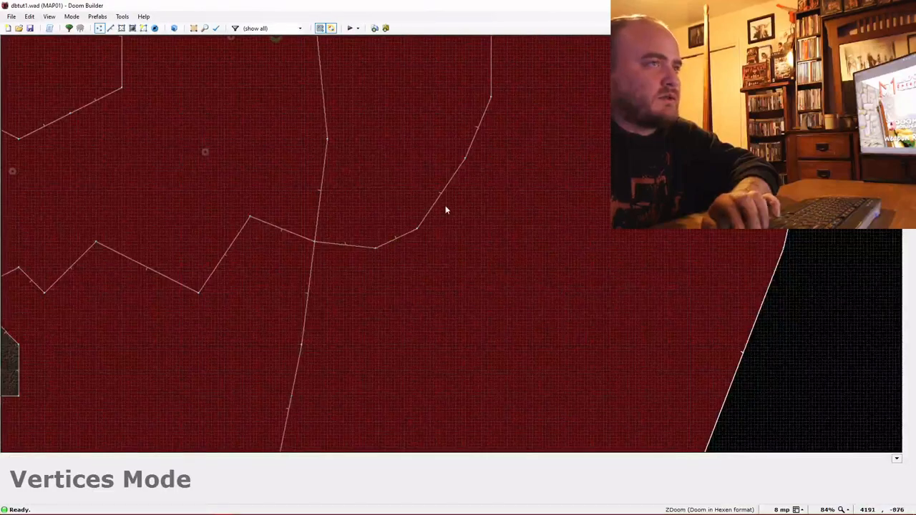
Copy the ASHWALL3 flat and paste it onto the top of the southeastern rock.
key("Up")
key("Up")
key("Up")
key("Up")
key("Up")
key("Up")
key("Up")
key("Up")
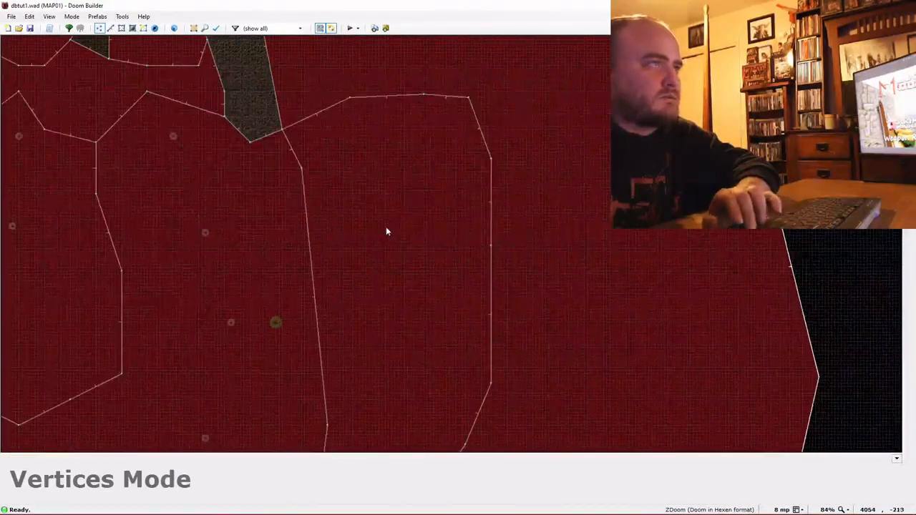
scroll(377, 225, "down", 4)
key("w")
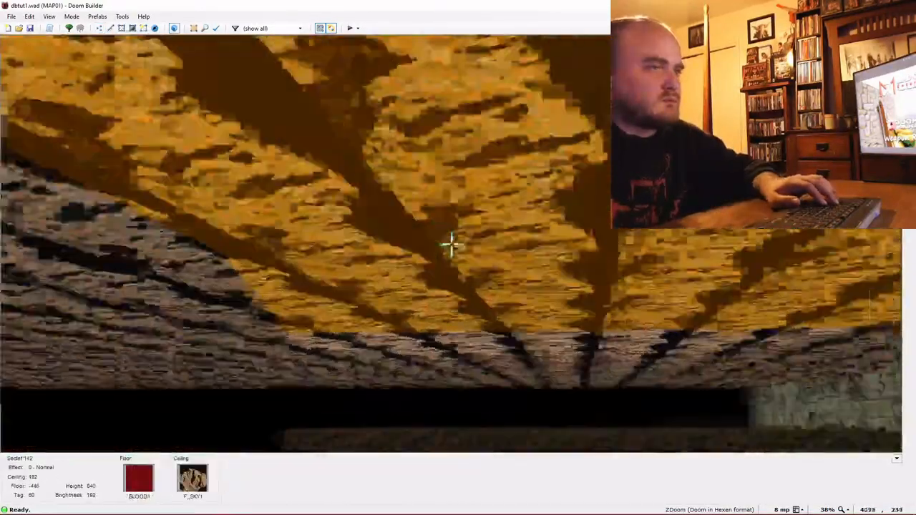
key("ctrl+c")
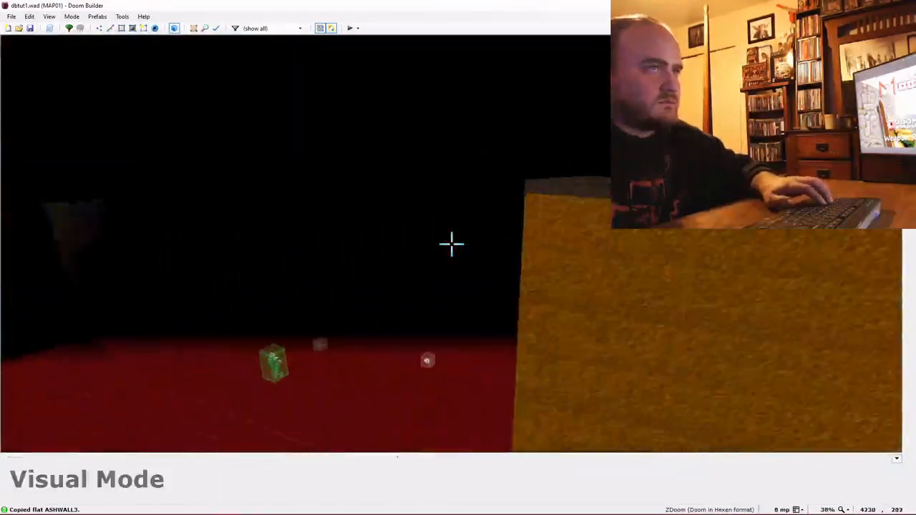
key("ctrl+v")
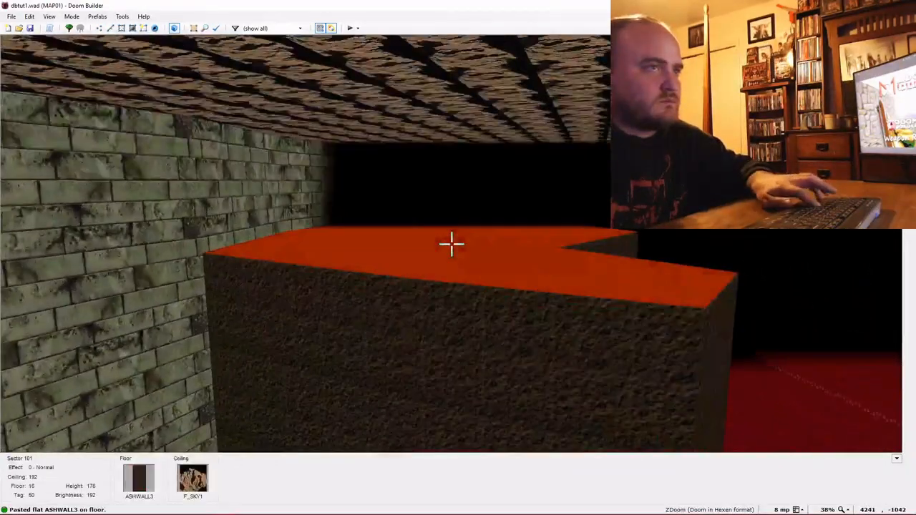
Draw a line across the northeastern rock to split off its northern end as a triangular sector.
key("e")
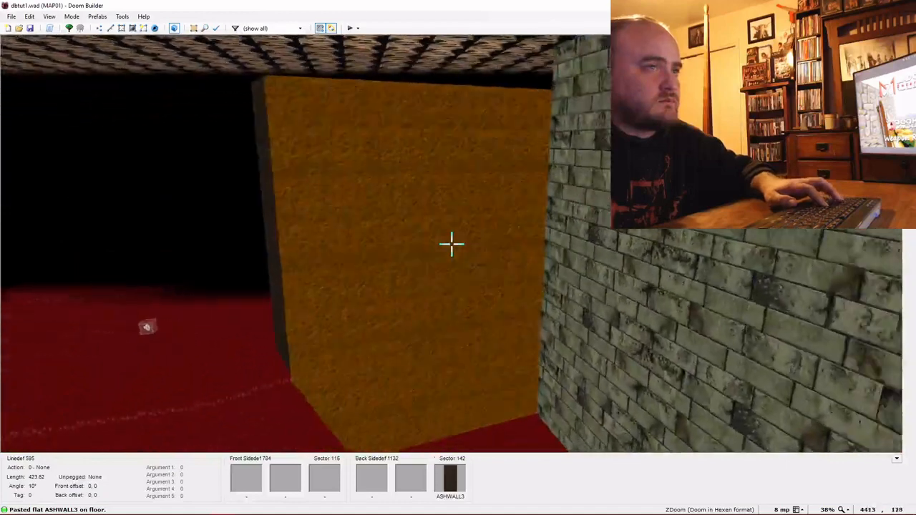
key("w")
scroll(334, 155, "up", 5)
scroll(294, 81, "down", 2)
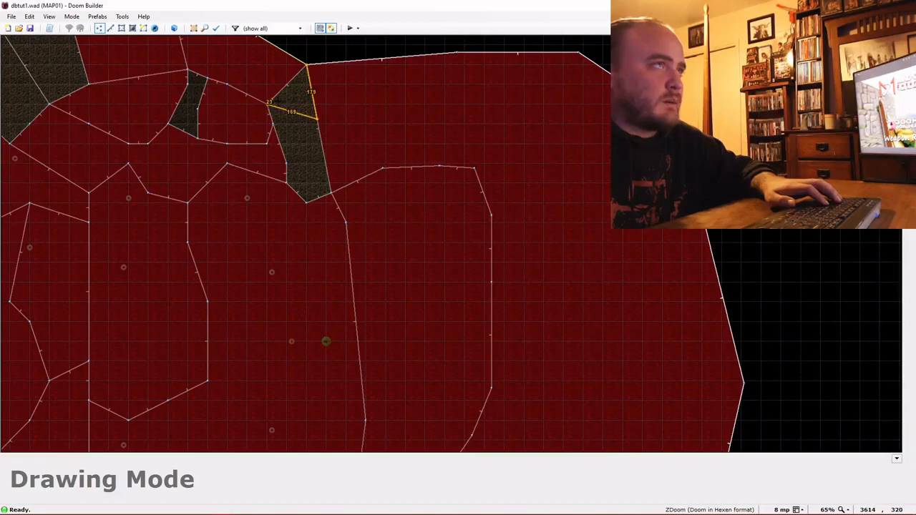
key("w")
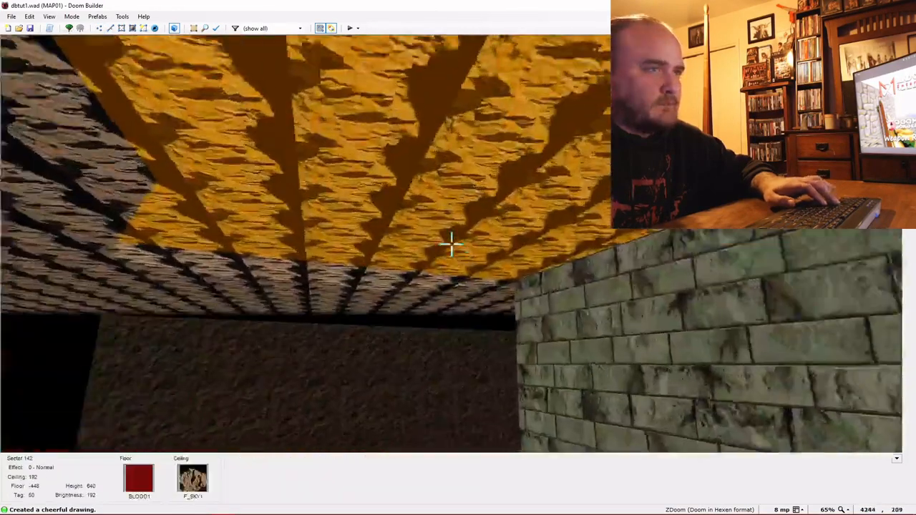
Lower the floor of the triangular sector at the northeastern rock's northern end to -40.
scroll(451, 244, "down", 12)
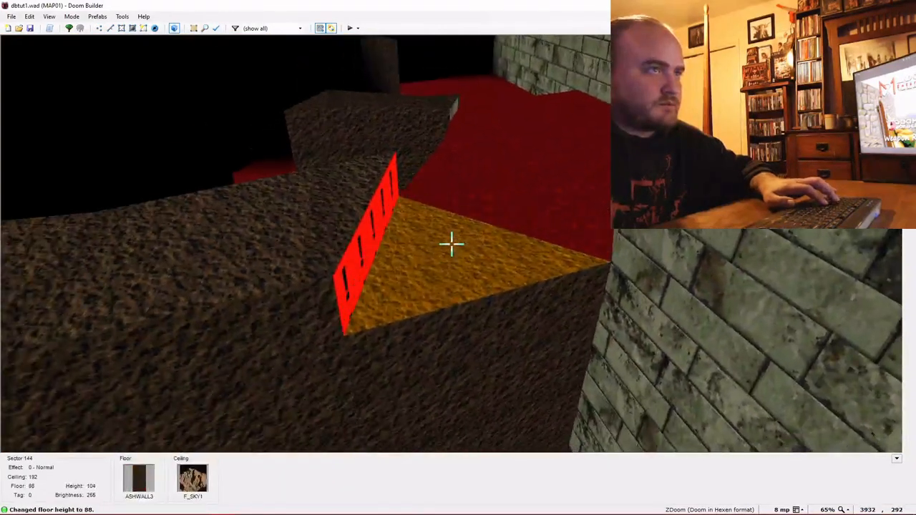
scroll(451, 244, "down", 4)
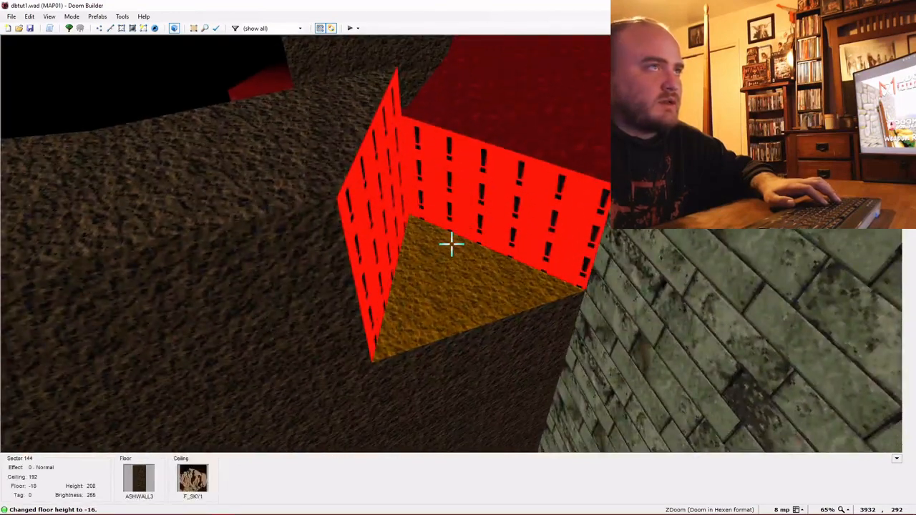
scroll(451, 244, "down", 1)
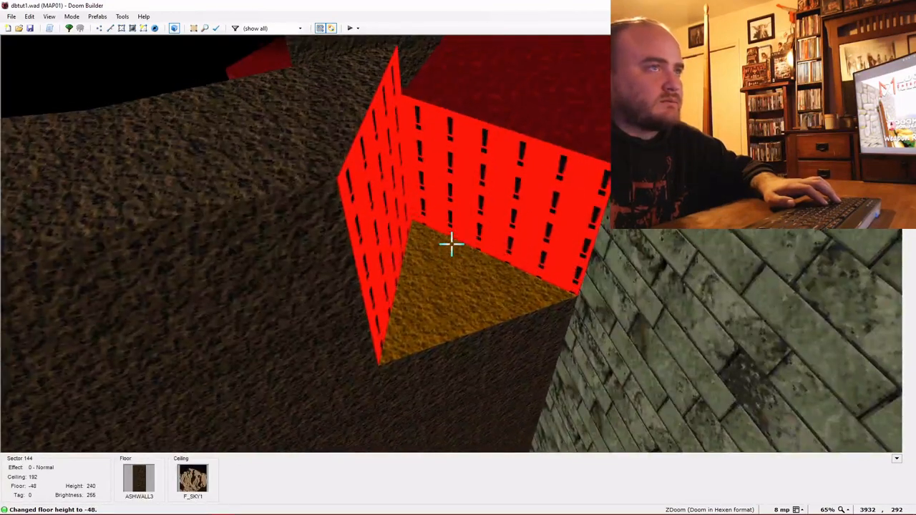
Set the front side's lower texture to BFALL1 on the wall between the triangular sector and the higher blood pool.
right_click(451, 244)
left_click(395, 158)
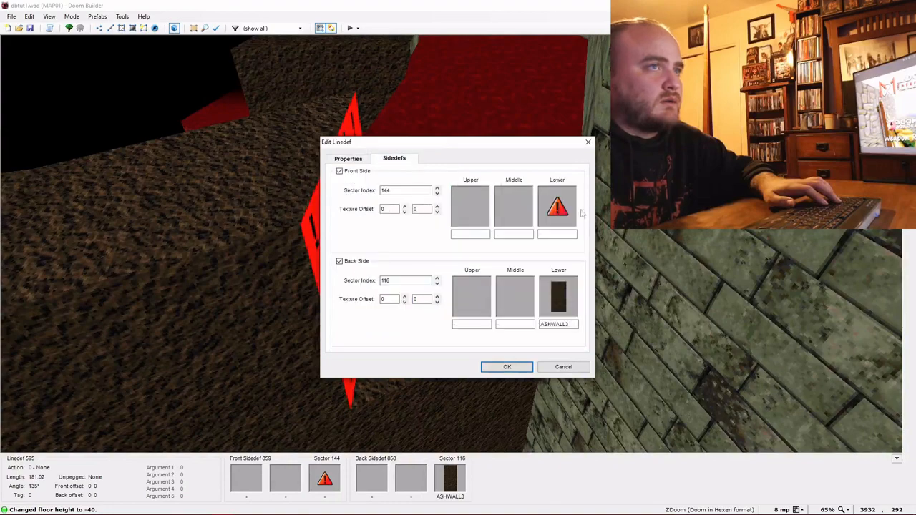
left_click(557, 208)
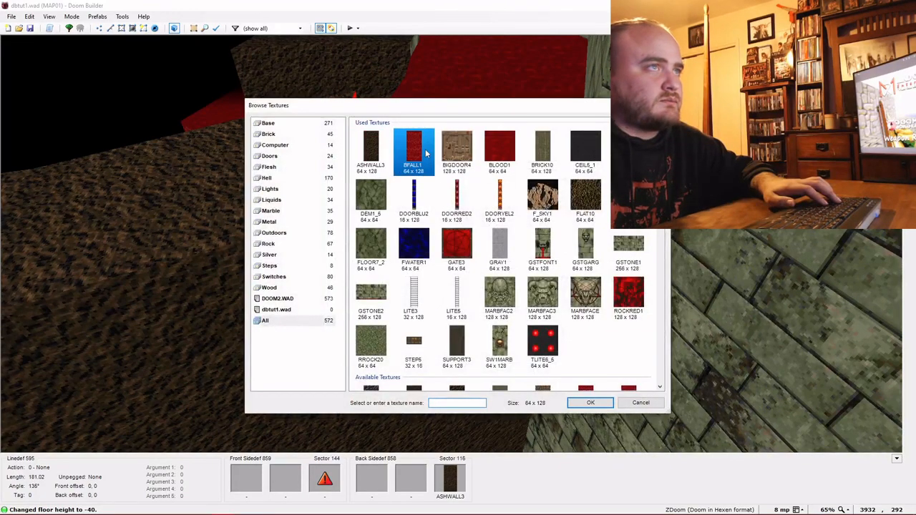
double_click(415, 151)
left_click(506, 367)
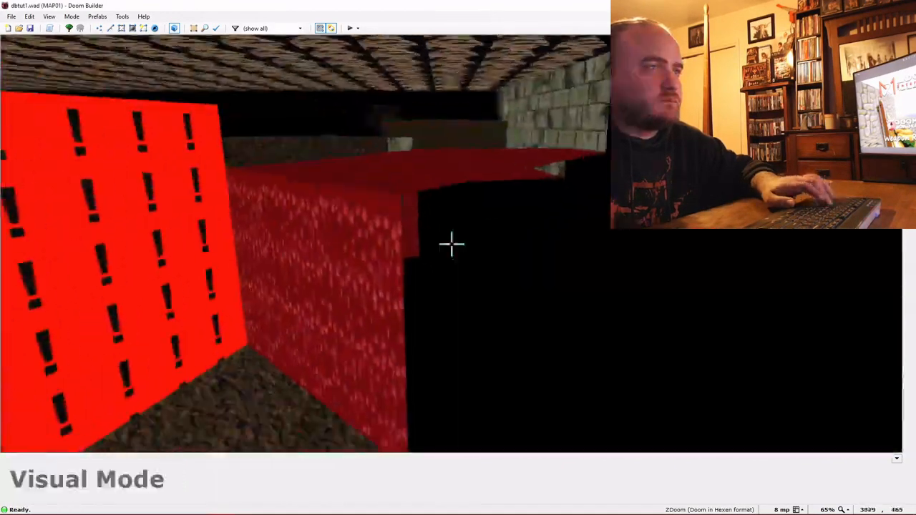
Paste BFALL1 onto the triangular sector's outer drop wall and ASHWALL3 onto its untextured wall against the rock.
key("ctrl+c")
key("ctrl+v")
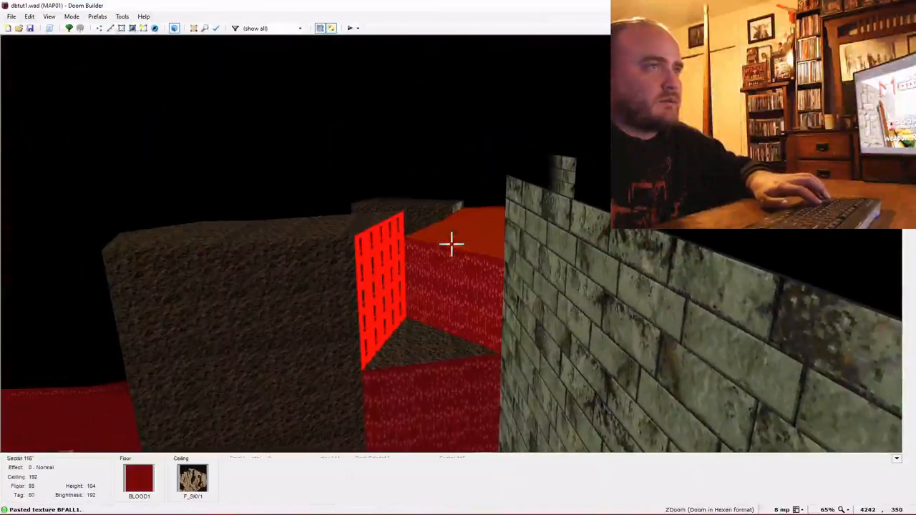
key("ctrl+c")
key("ctrl+v")
Move the western vertex of the rock's dividing line to 3624, 320 and paste BLOOD1 onto the triangular sector's floor.
key("w")
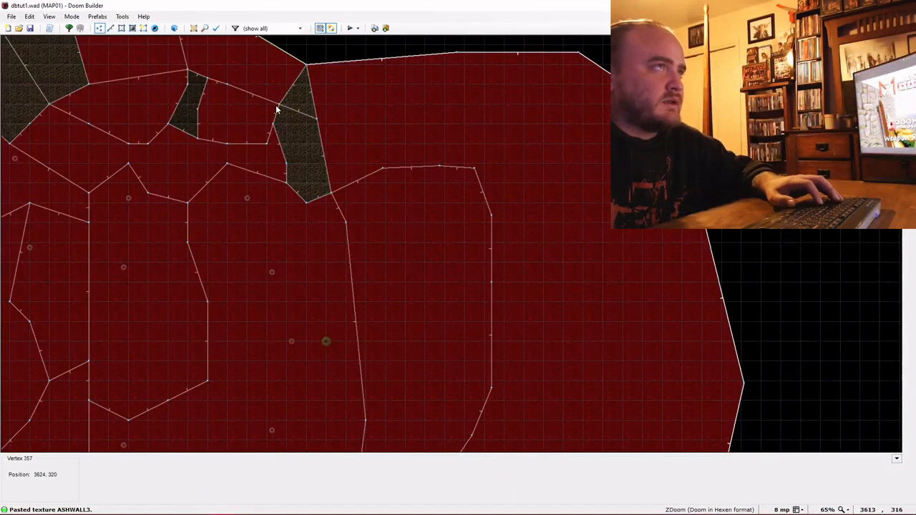
key("w")
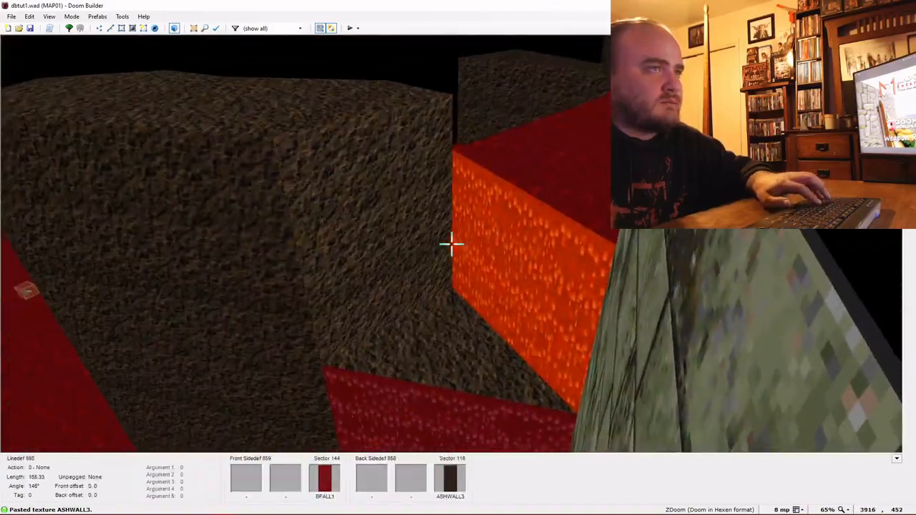
key("ctrl+v")
key("d")
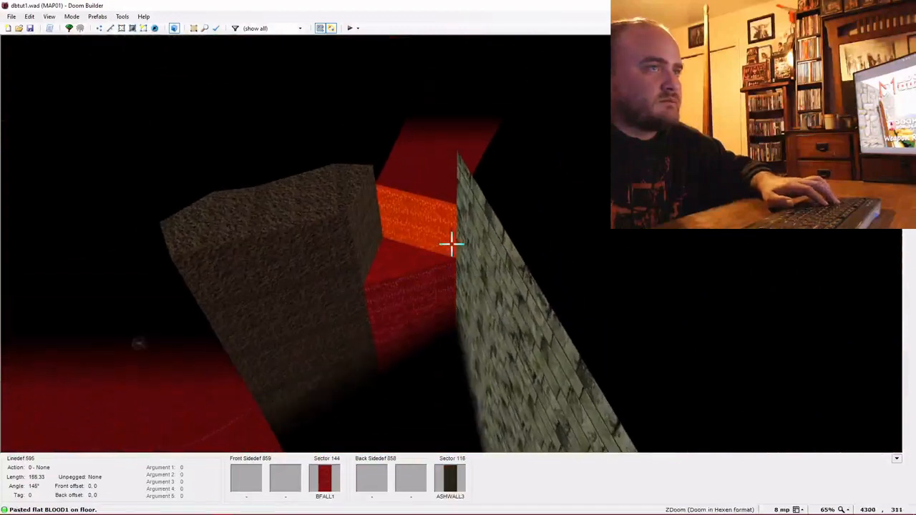
Remove the Line Horizon action from the diagonal northern boundary line and draw a new sector outward between it and the outer sector.
key("w")
key("Up")
key("Up")
key("Up")
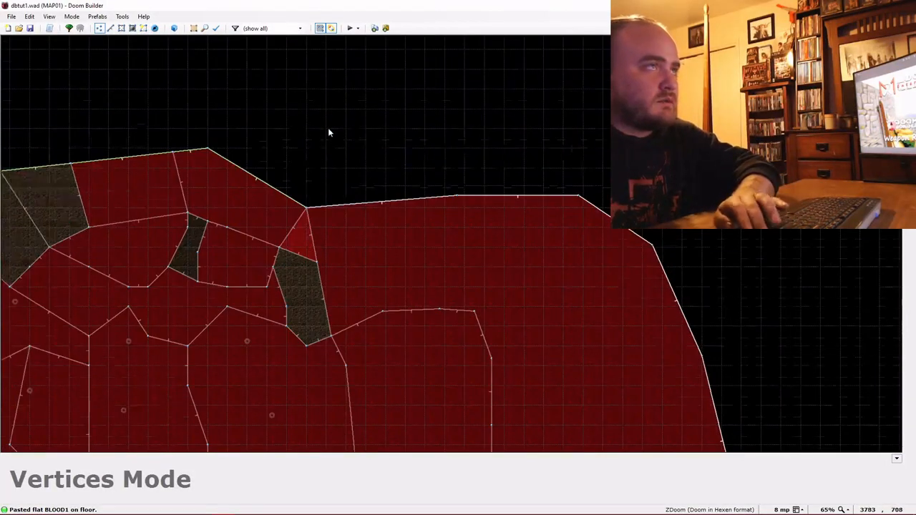
key("d")
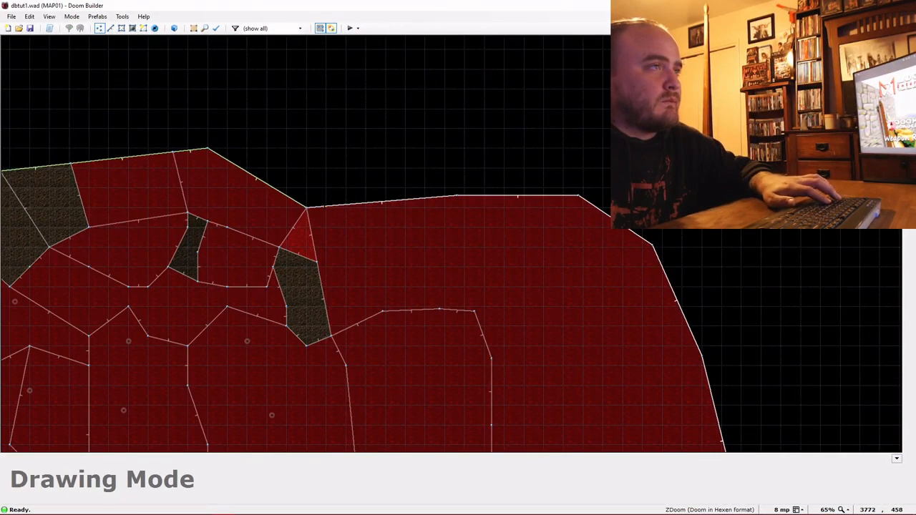
key("l")
right_click(294, 196)
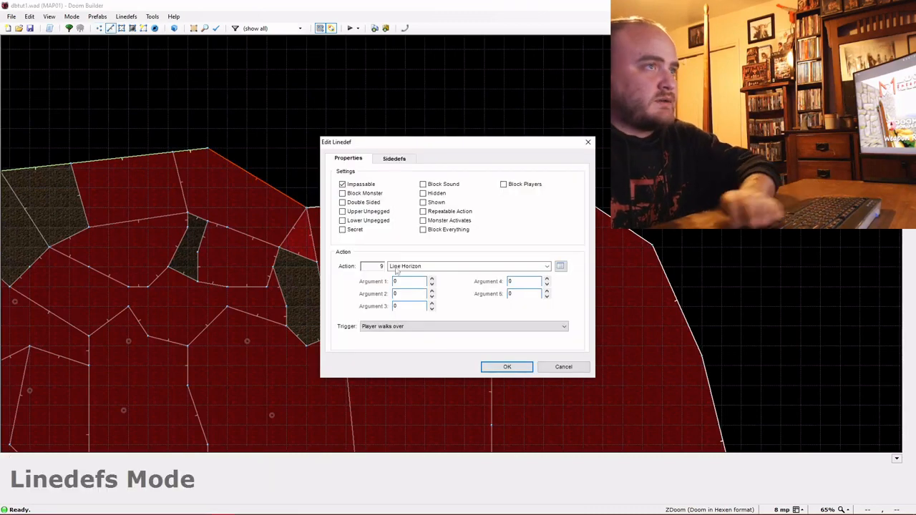
left_click(513, 366)
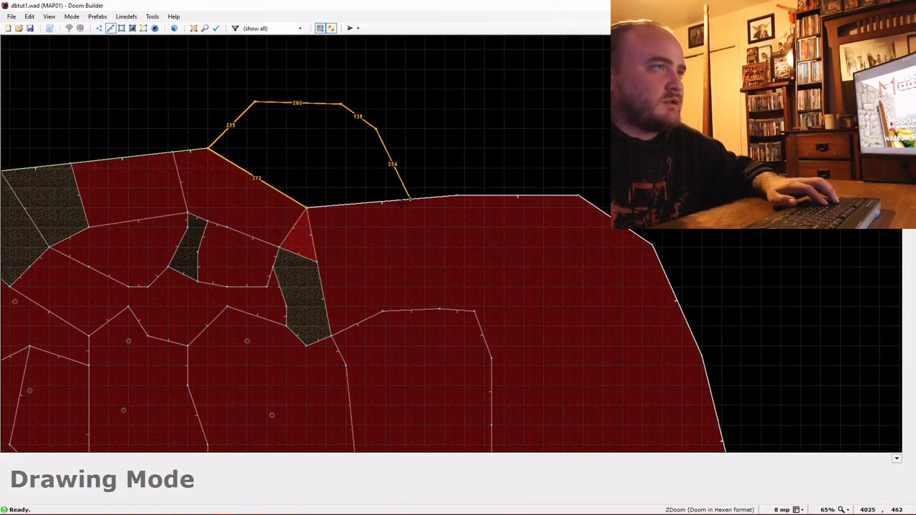
left_click(315, 214)
key("w")
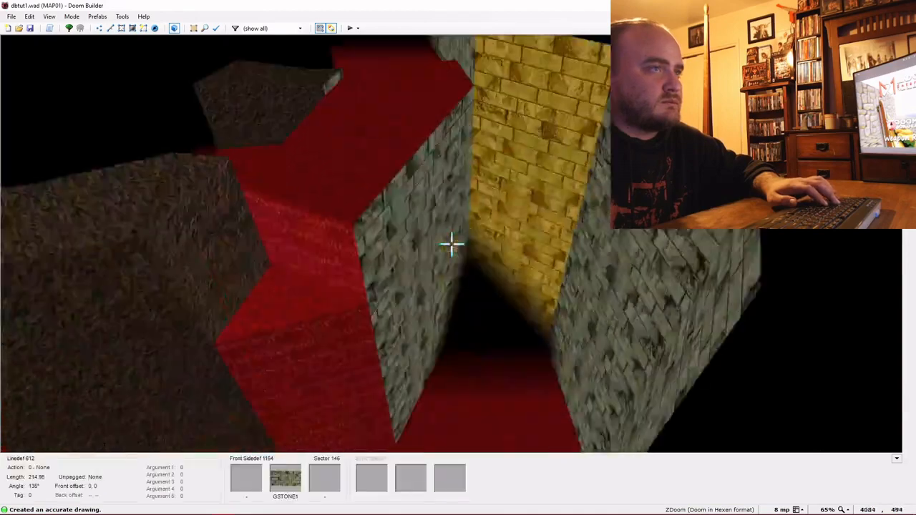
Raise the new northern sector's floor to 88 and texture its exposed drop wall with BFALL1.
scroll(451, 244, "down", 5)
scroll(451, 244, "up", 20)
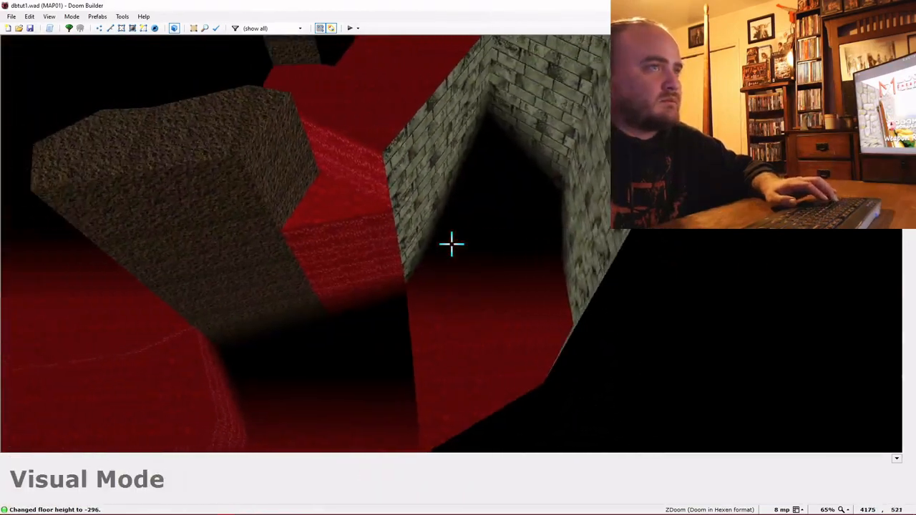
scroll(450, 244, "up", 20)
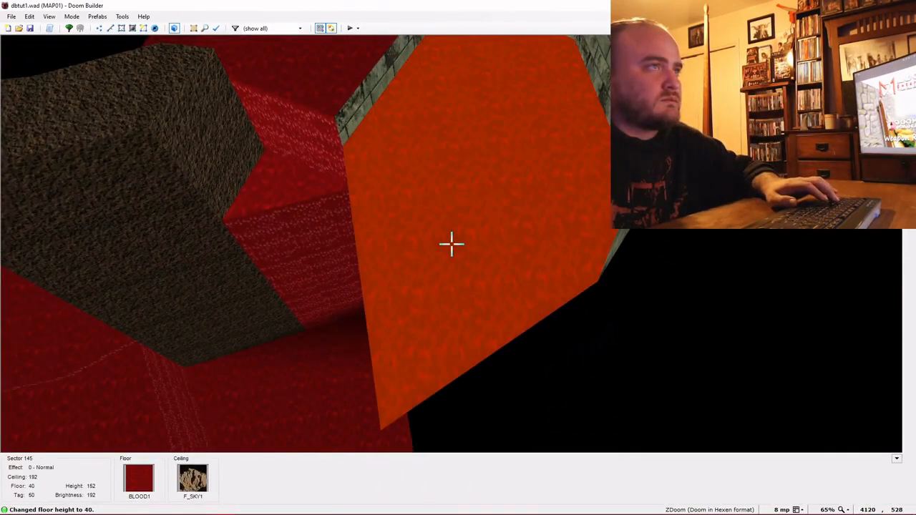
key("w")
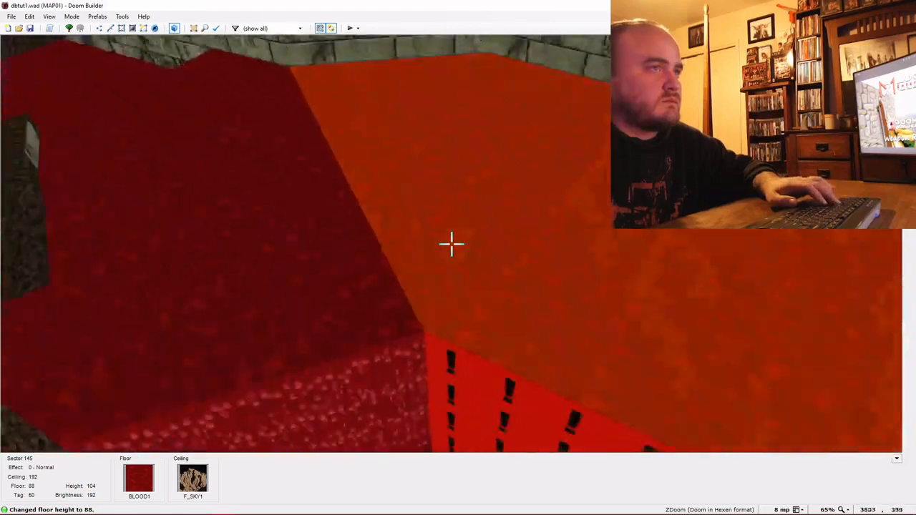
key("ctrl+c")
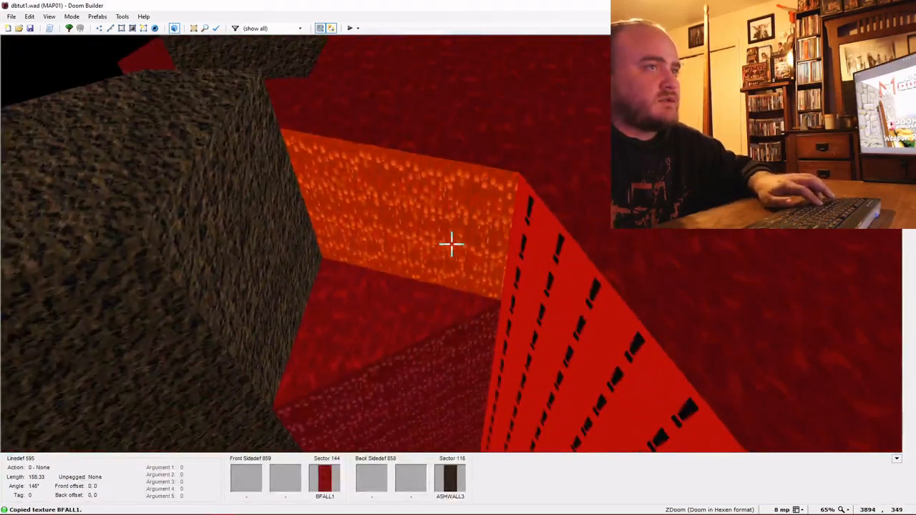
key("ctrl+v")
Move the vertex shared by the triangular sector and the new northern sector southeast, out over the lower outer sector.
key("q")
key("v")
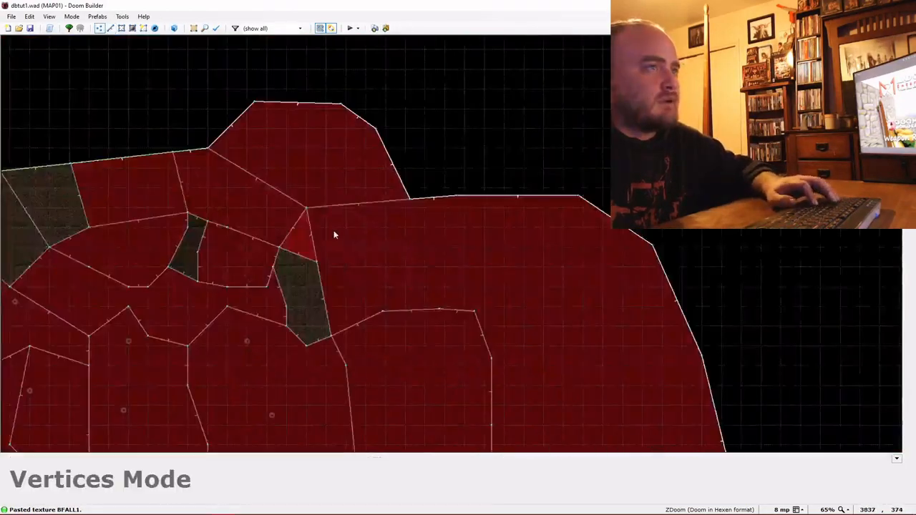
left_click_drag(335, 216, 362, 226)
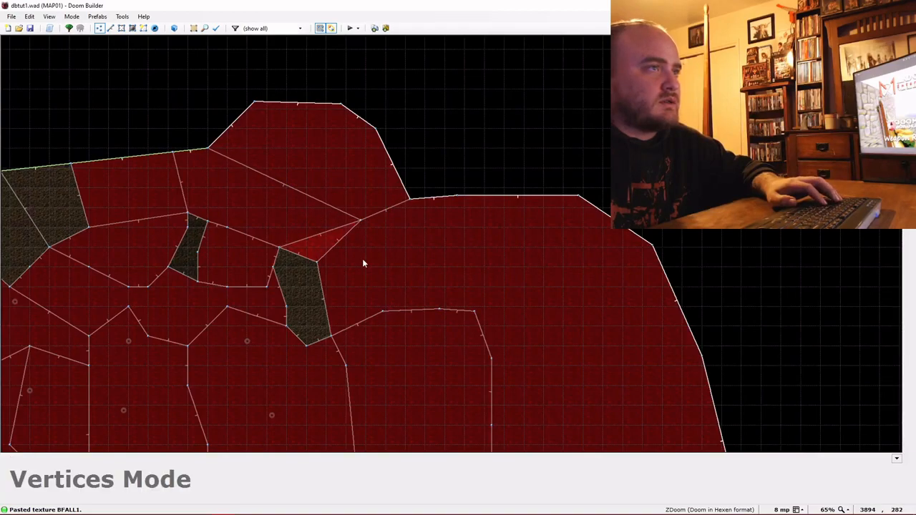
key("q")
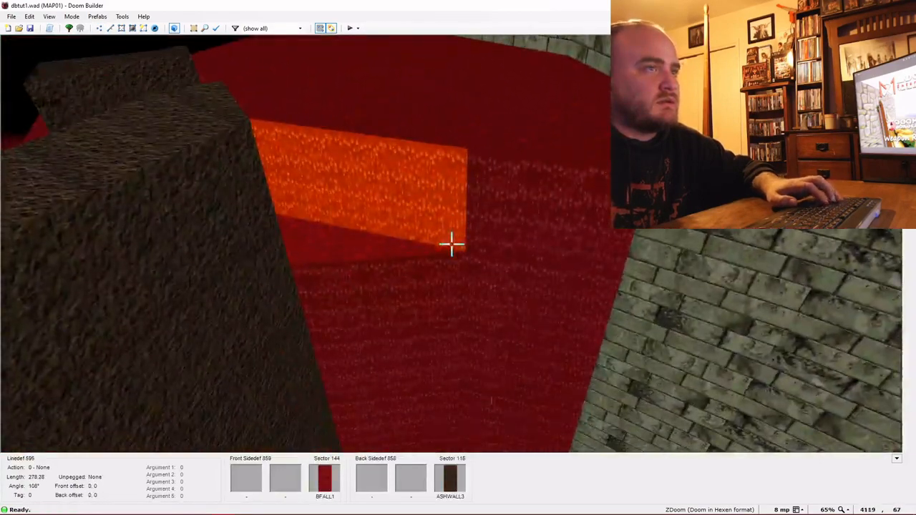
Draw a curved sector at the base of the northern blood fall, between the northeastern rock and the outer stone wall.
key("q")
key("d")
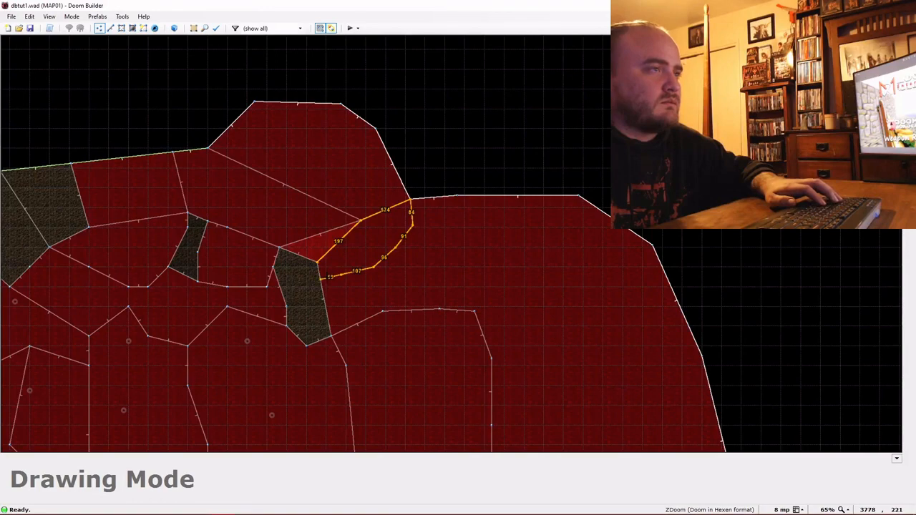
left_click(322, 266)
key("q")
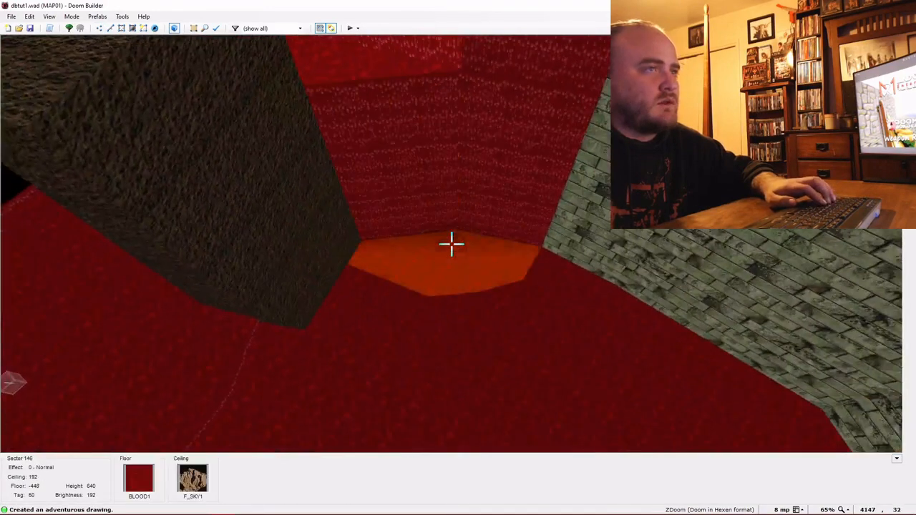
Raise the curved sector's floor at the base of the northern blood fall to -64 and texture its exposed walls with BFALL1.
scroll(452, 244, "up", 3)
scroll(451, 244, "up", 20)
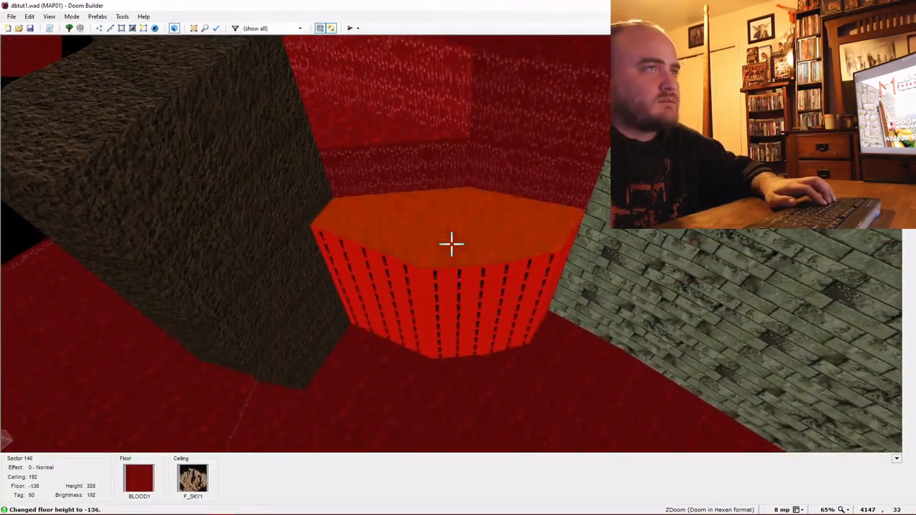
scroll(451, 244, "up", 4)
key("w")
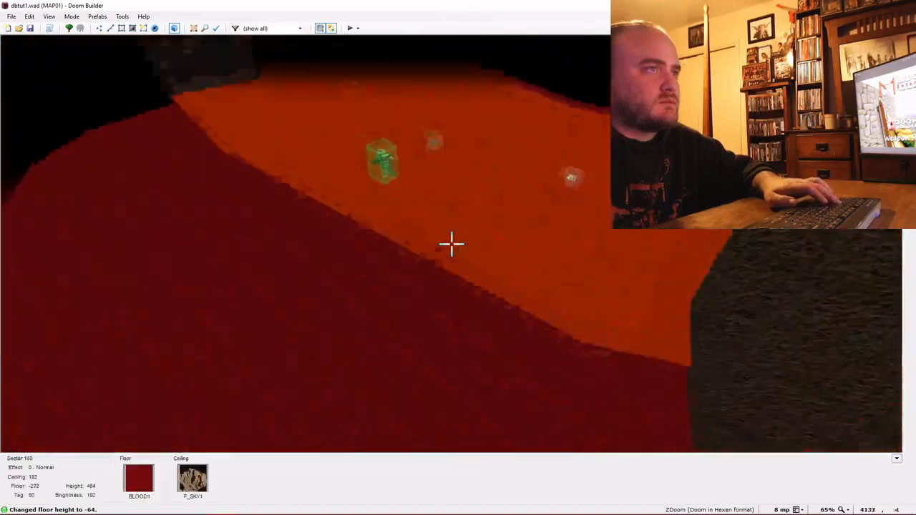
key("w")
key("s")
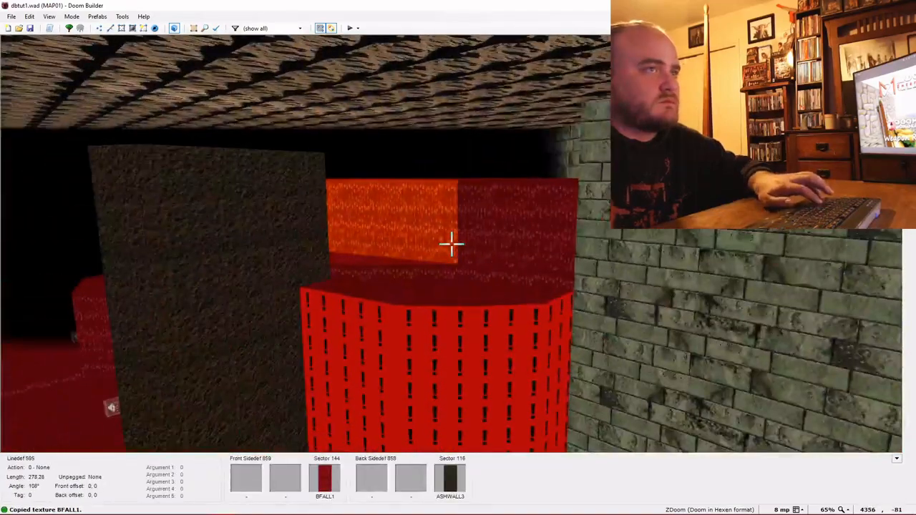
key("ctrl+v")
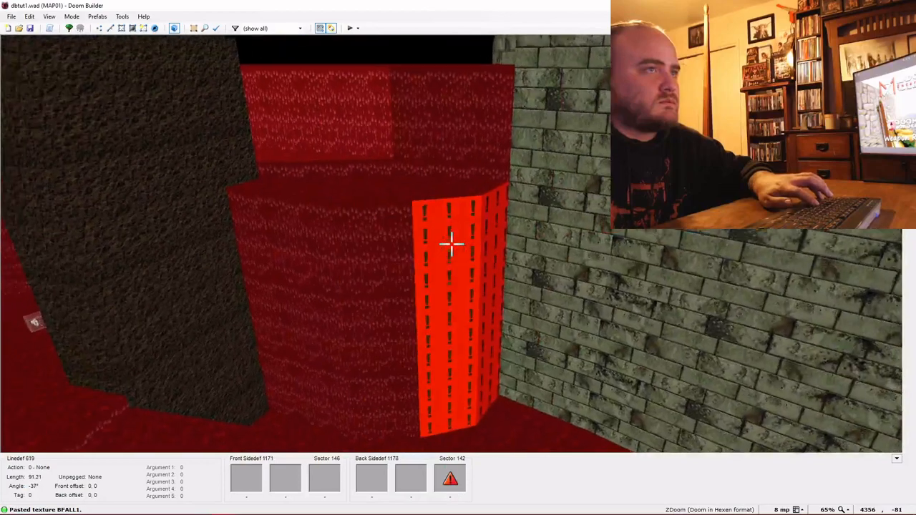
key("ctrl+v")
key("w")
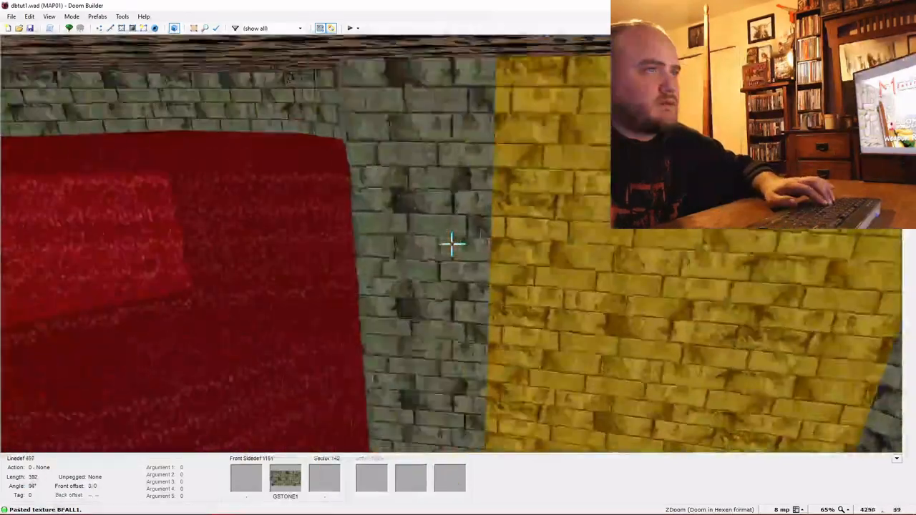
Draw a curved sector outward from the northern boundary, just east of the blood fall, and raise its floor to 176.
key("q")
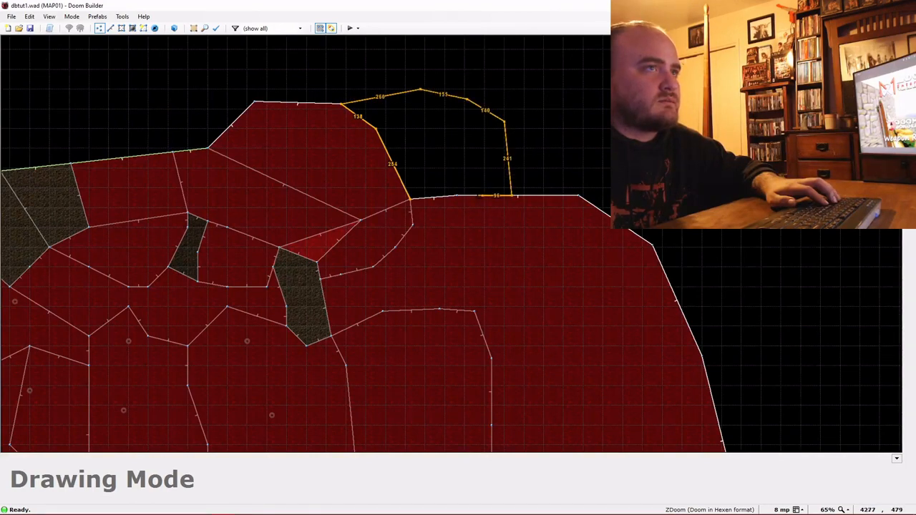
key("w")
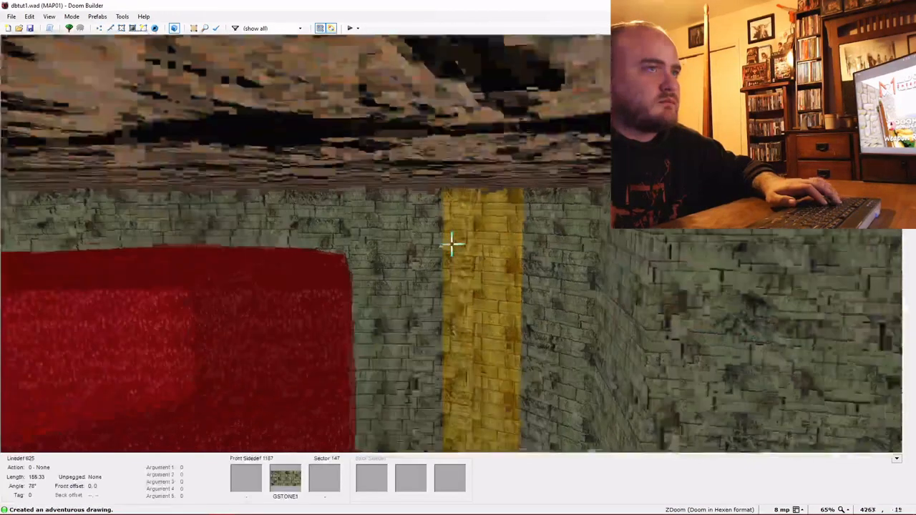
key("e")
scroll(451, 244, "up", 2)
scroll(451, 244, "up", 20)
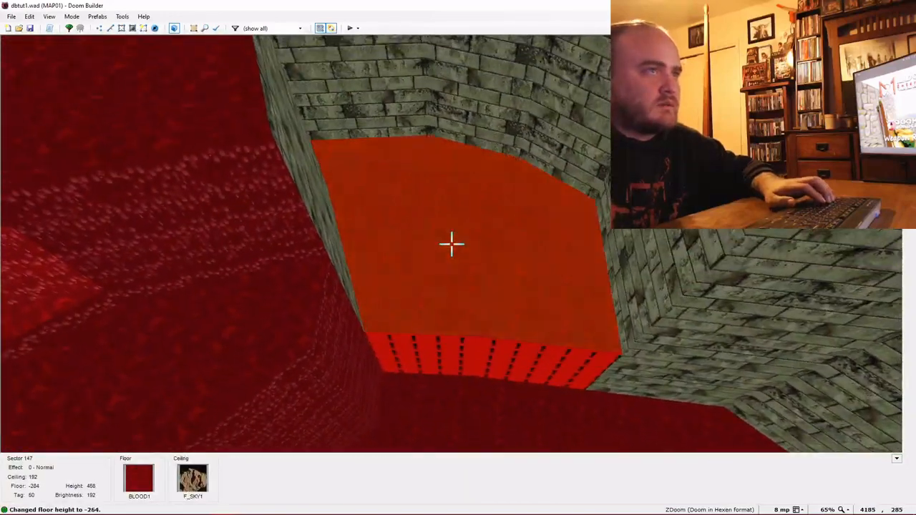
scroll(452, 244, "up", 20)
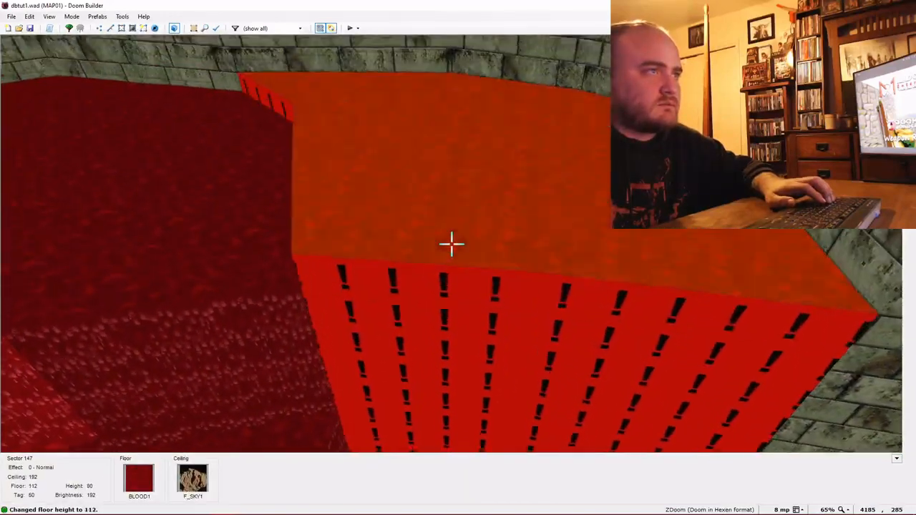
Texture the exposed walls and floor of the new raised northern sector with ASHWALL3.
key("e")
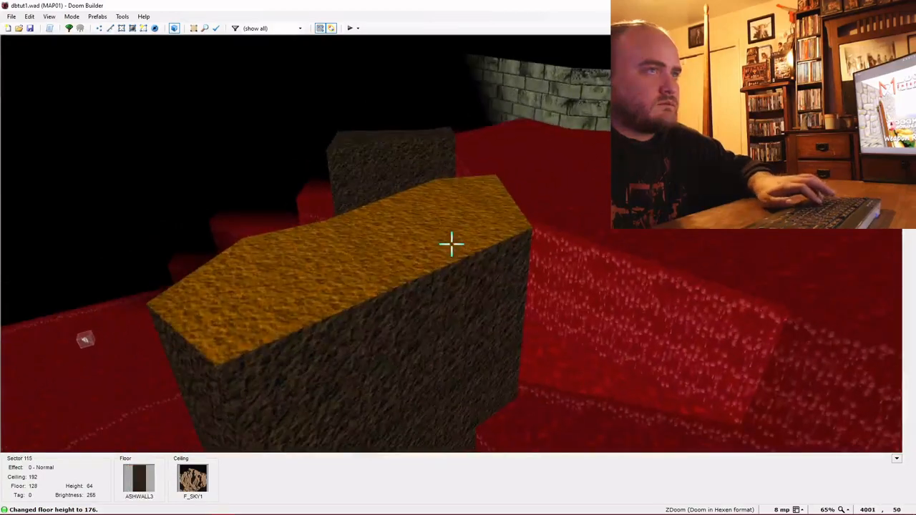
key("ctrl+c")
key("ctrl+v")
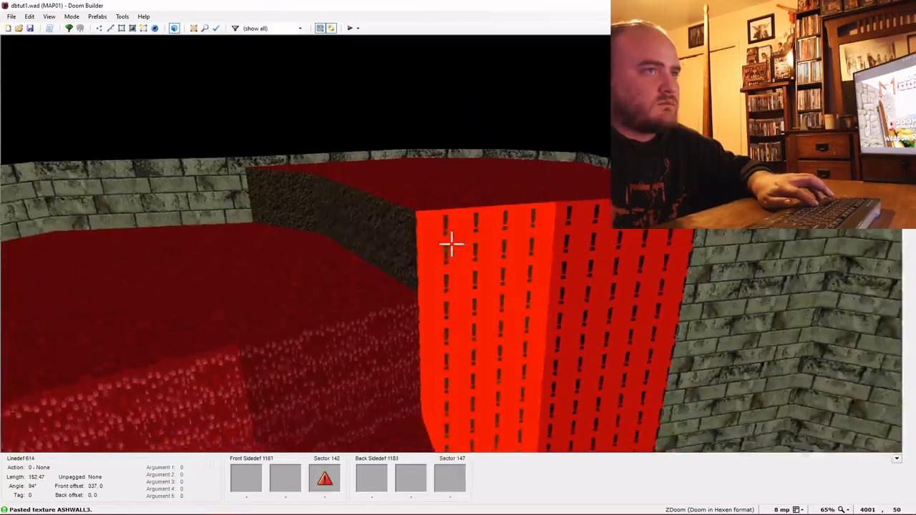
key("ctrl+v")
key("e")
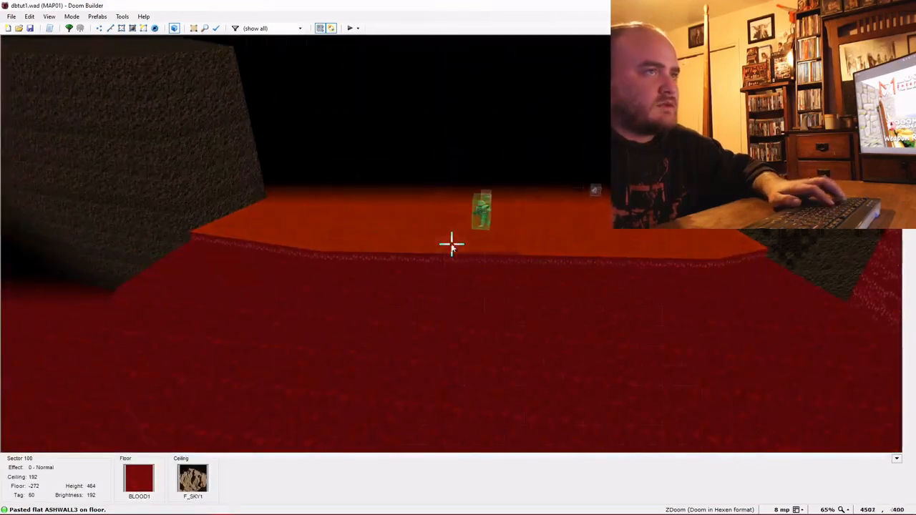
Move the green player thing from the inner blood area east onto the rounded ledge, near the ledge's outer edge.
key("w")
scroll(412, 283, "down", 3)
scroll(368, 397, "up", 2)
key("Down")
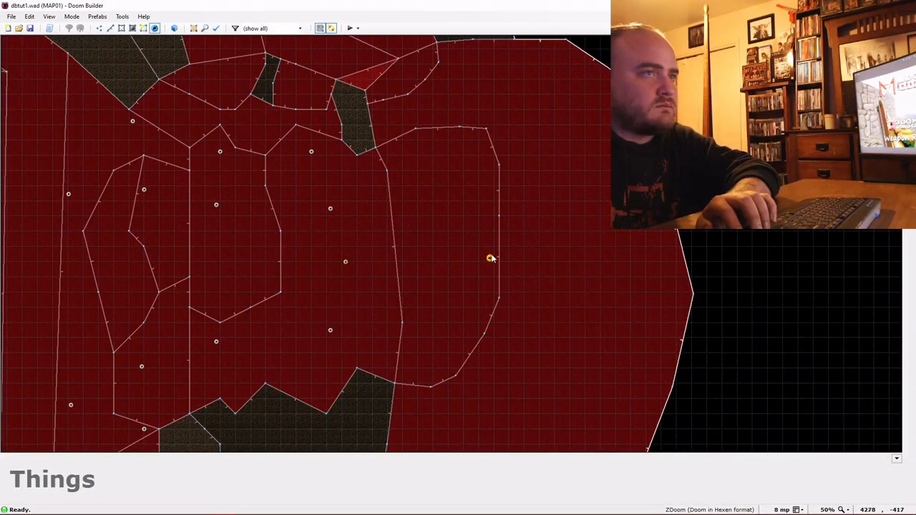
scroll(490, 258, "down", 2)
key("Down")
key("Down")
key("Down")
key("w")
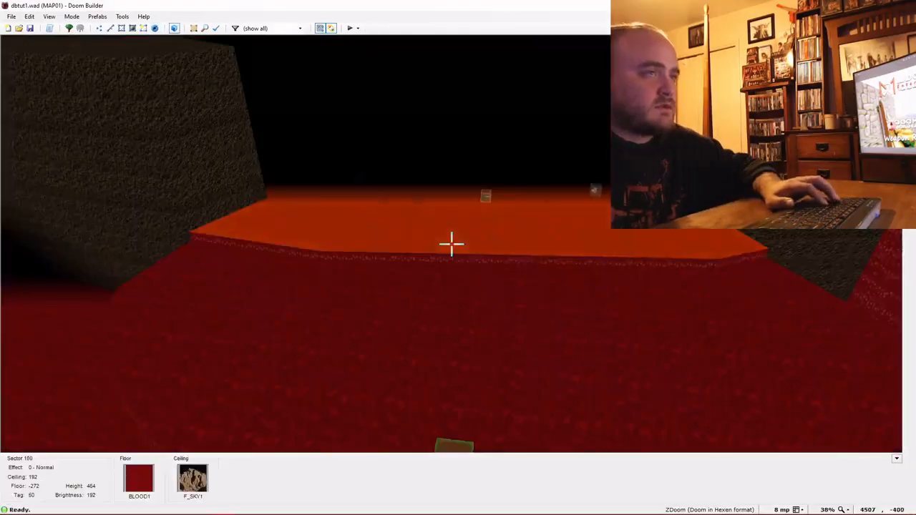
Remove the Line Horizon action from the short southern boundary line beside the rock and draw a rounded sector outward from there.
key("e")
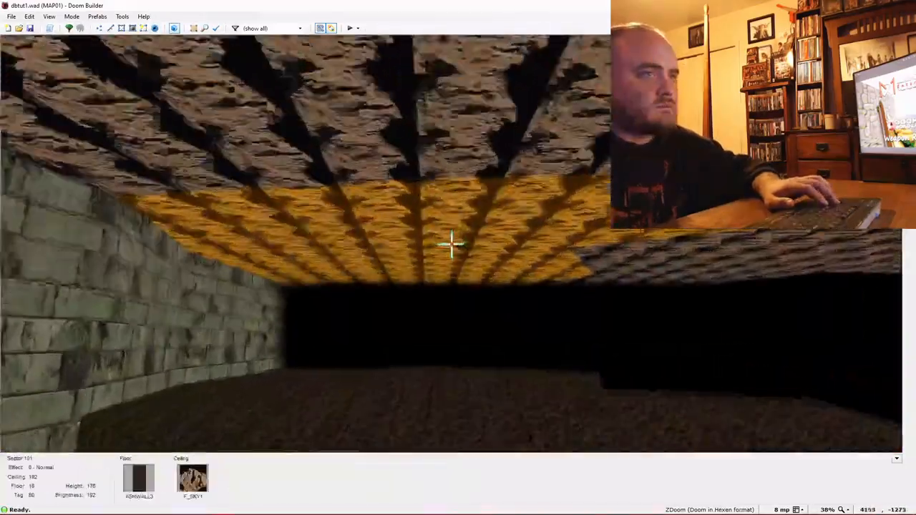
key("d")
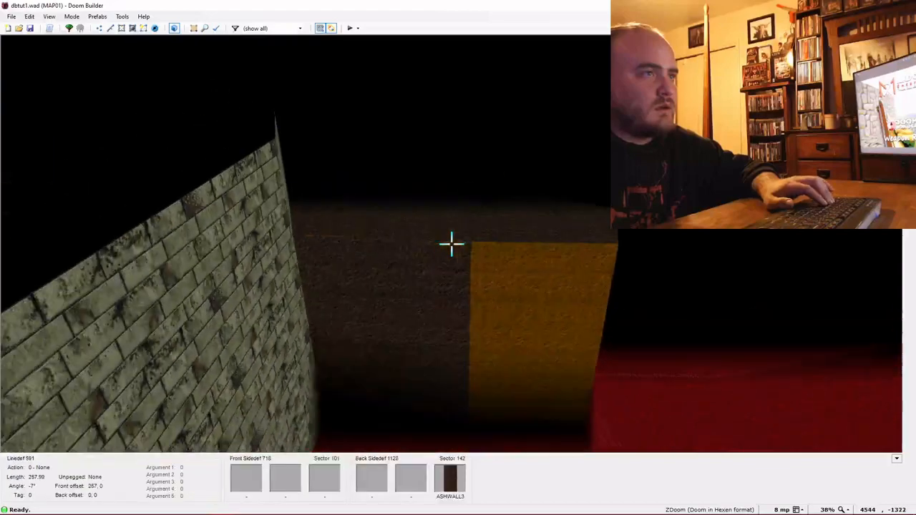
key("e")
key("w")
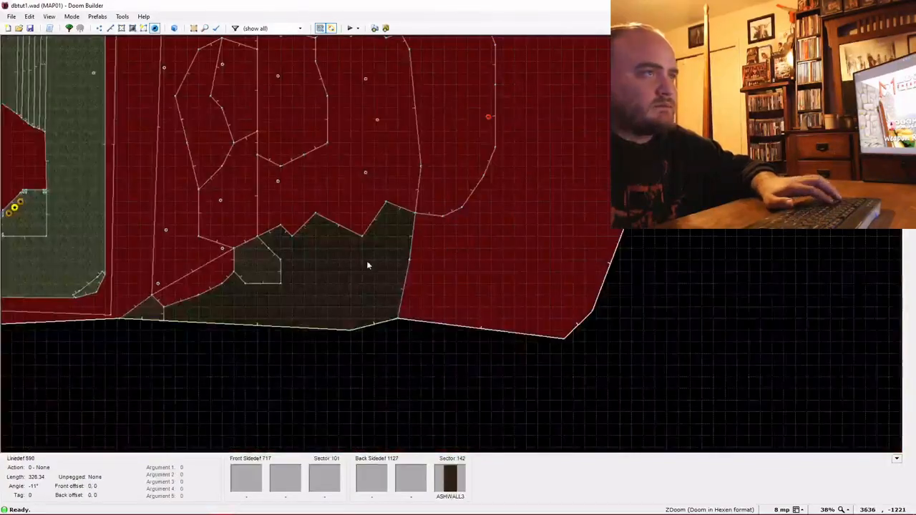
key("d")
scroll(398, 344, "up", 1)
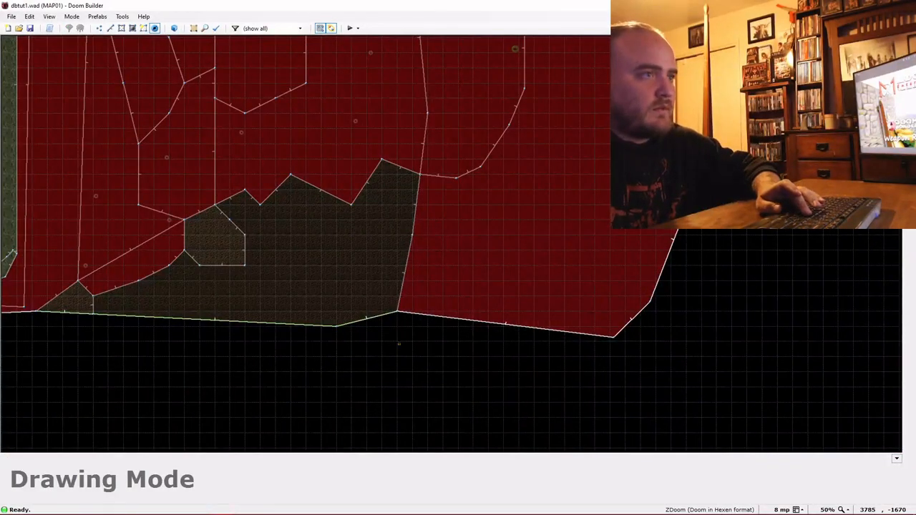
key("l")
right_click(370, 321)
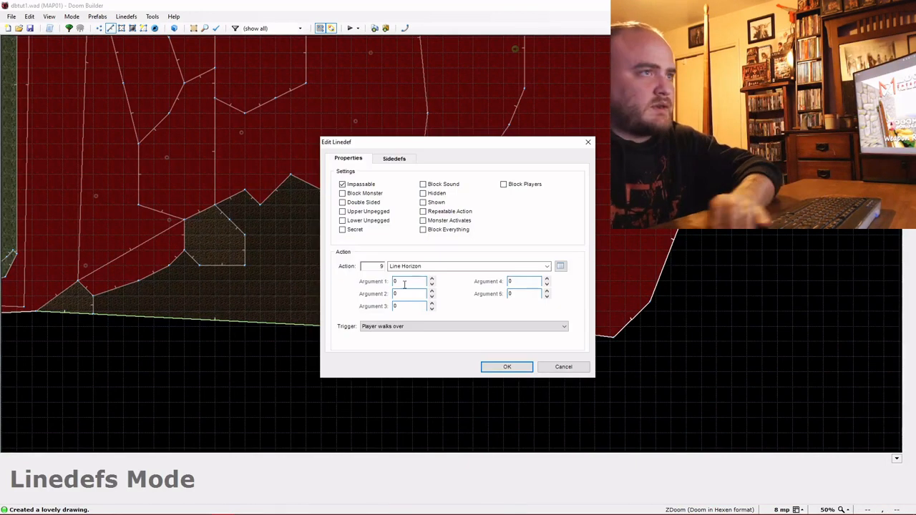
left_click(496, 367)
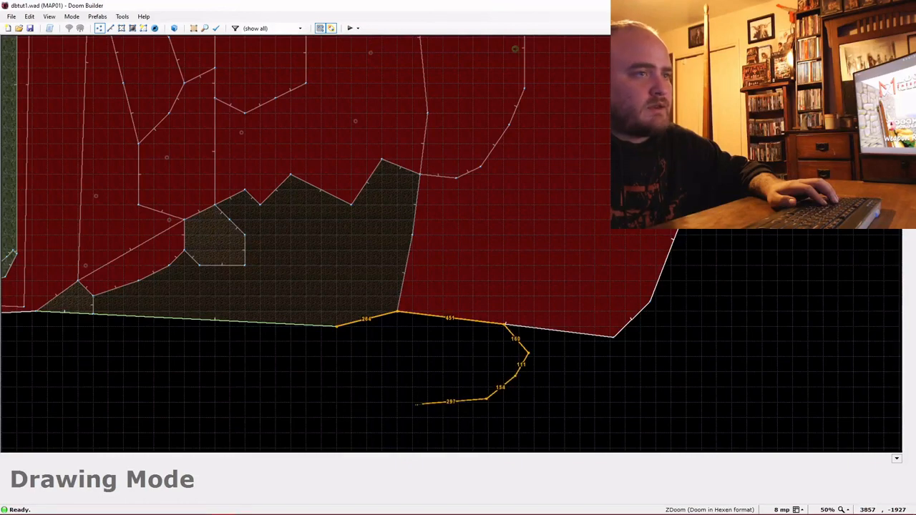
left_click(339, 329)
key("w")
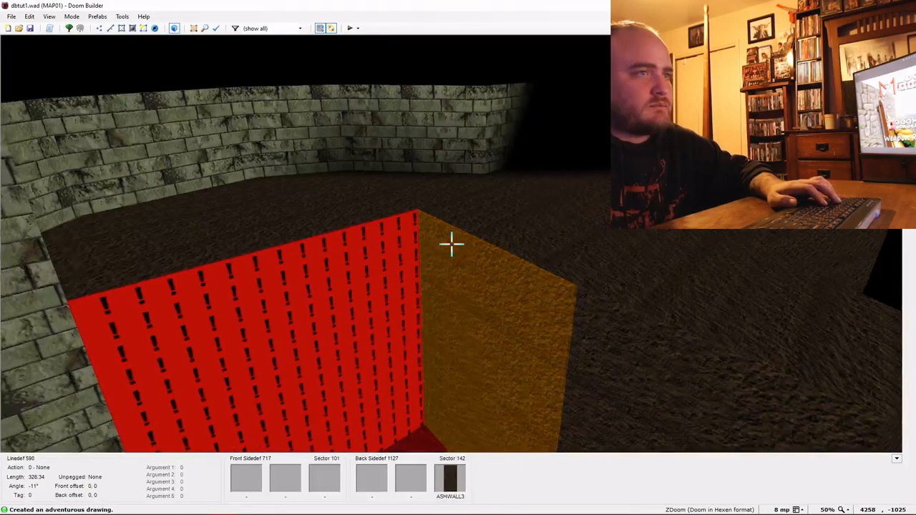
Raise the rounded southern sector's floor to 112 and texture the exposed walls there with ASHWALL3.
key("ctrl+c")
key("ctrl+v")
key("e")
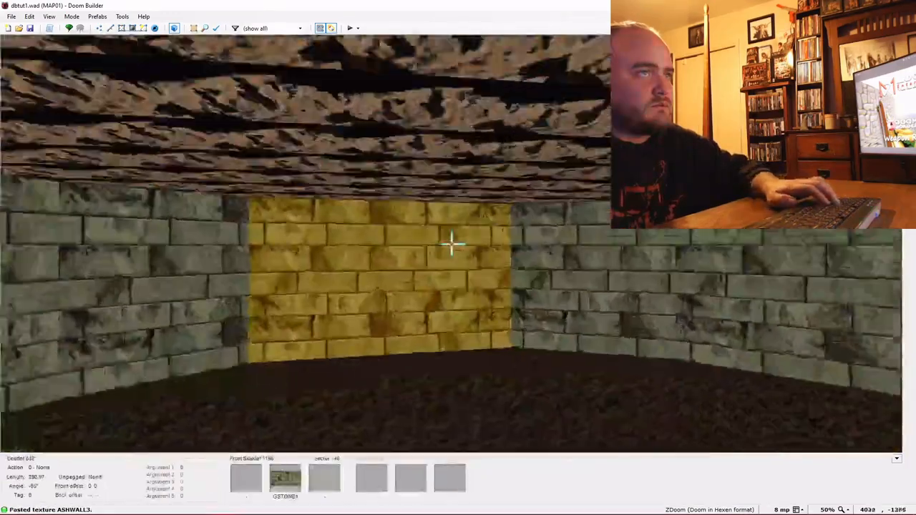
scroll(452, 243, "up", 2)
scroll(452, 243, "up", 7)
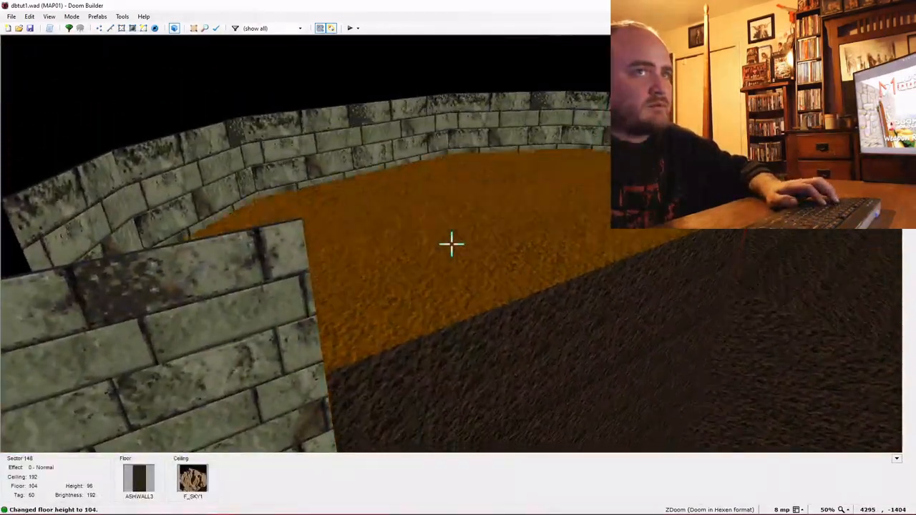
key("e")
key("ctrl+v")
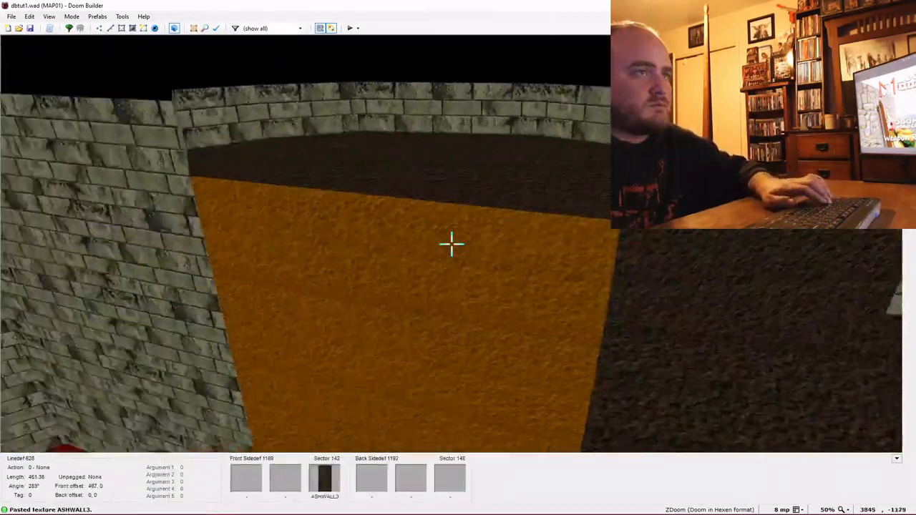
Move the rounded southern sector's eastern corner farther east and its corner shared with the rock northeast to 3936, -1432.
key("q")
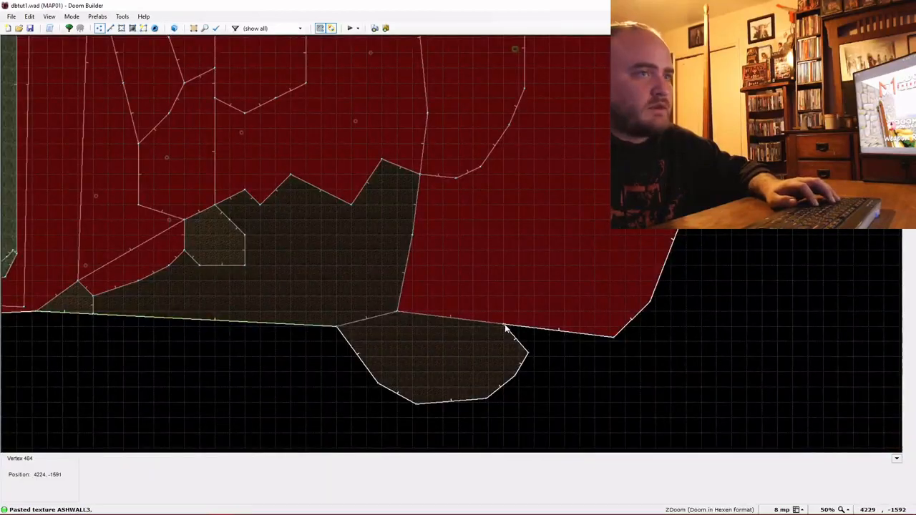
key("q")
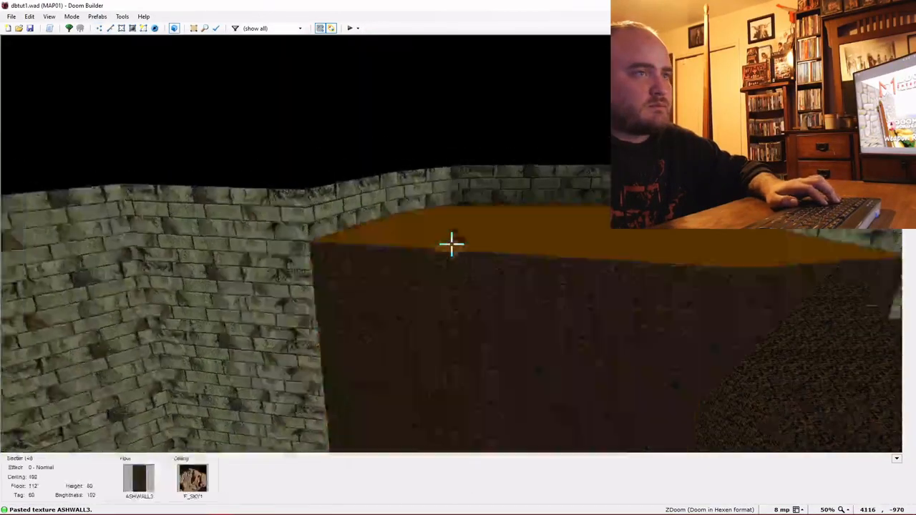
key("q")
key("v")
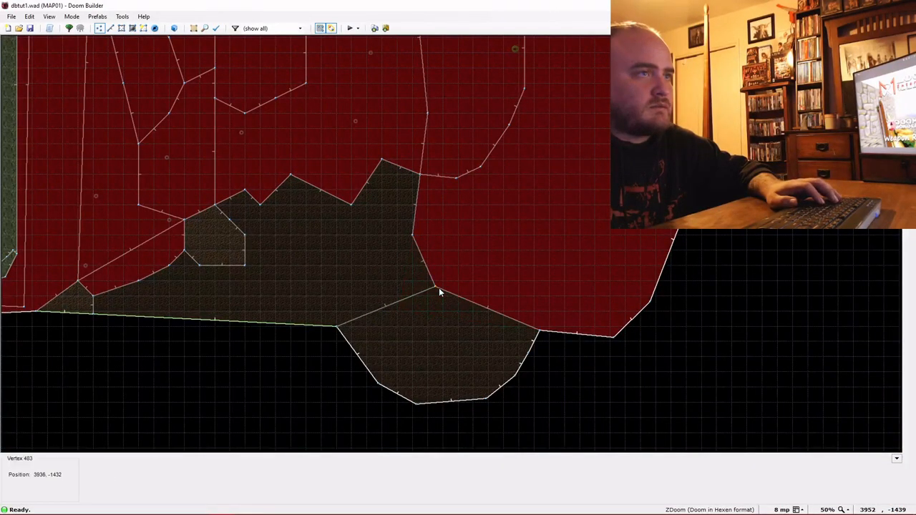
Draw a four-sided sector at the rock's southeastern edge, bordering the rounded sector, and lower its floor to -80.
key("q")
key("e")
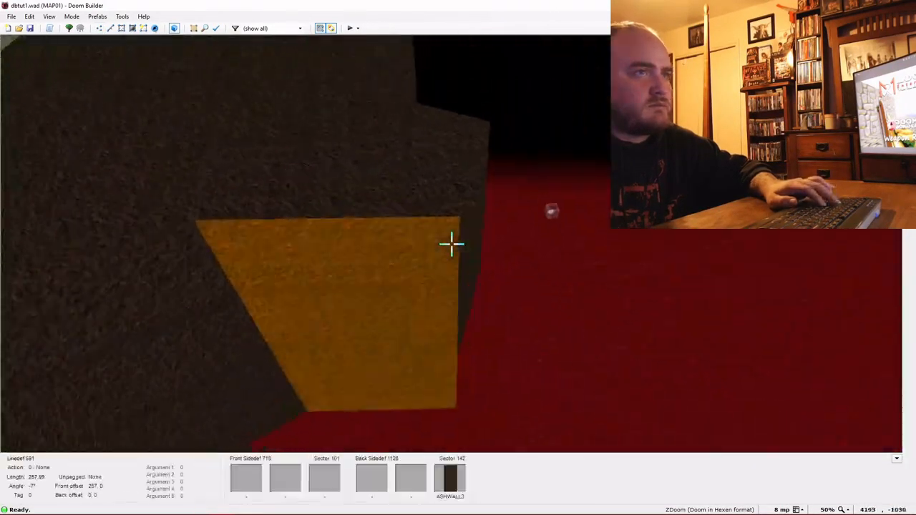
key("e")
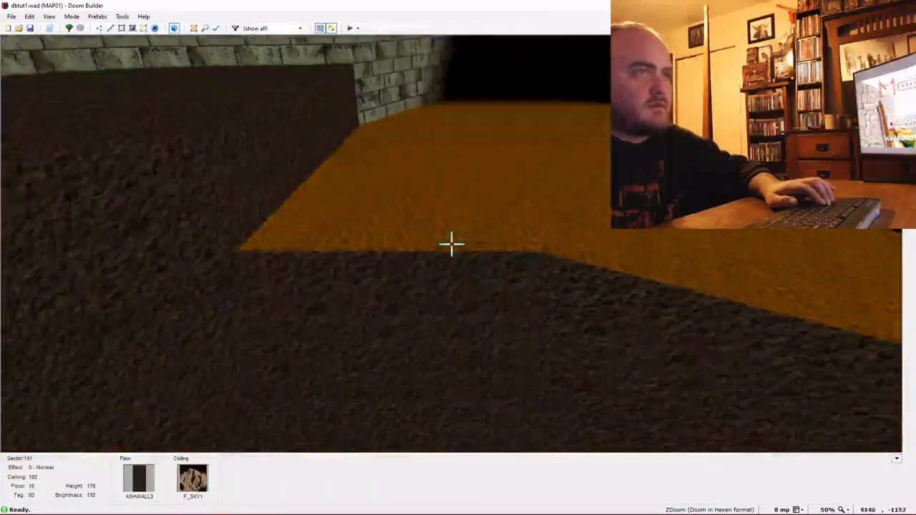
key("q")
key("d")
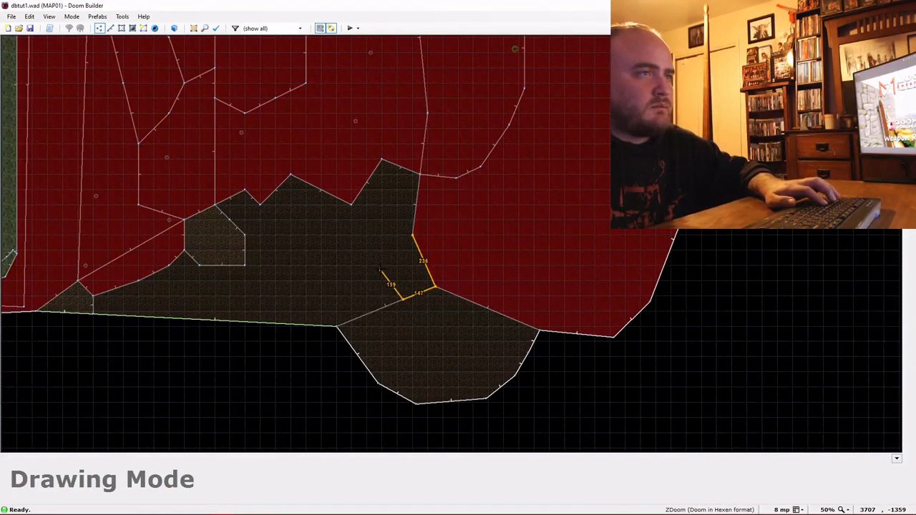
key("q")
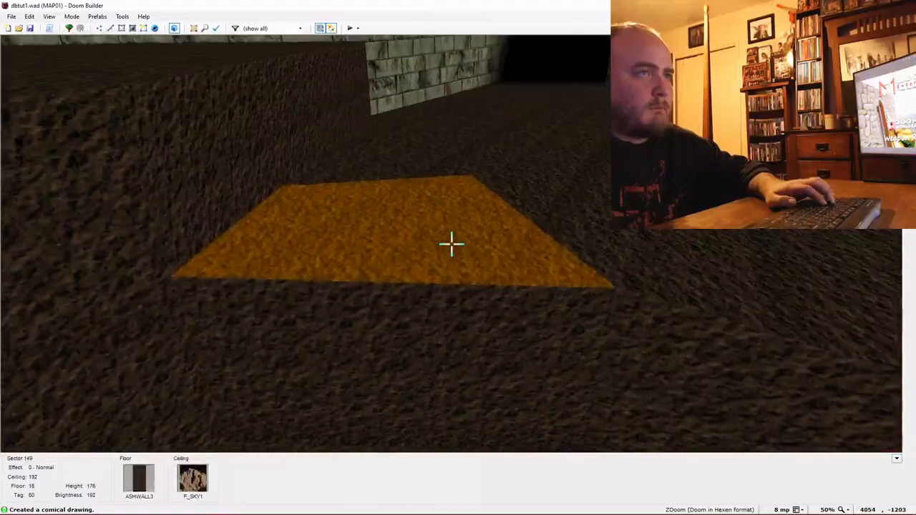
scroll(452, 244, "down", 9)
scroll(451, 244, "down", 3)
Draw a six-sided sector across the southern rock, from its northern edge to the rounded sector, bordering the lowered southeastern piece.
key("e")
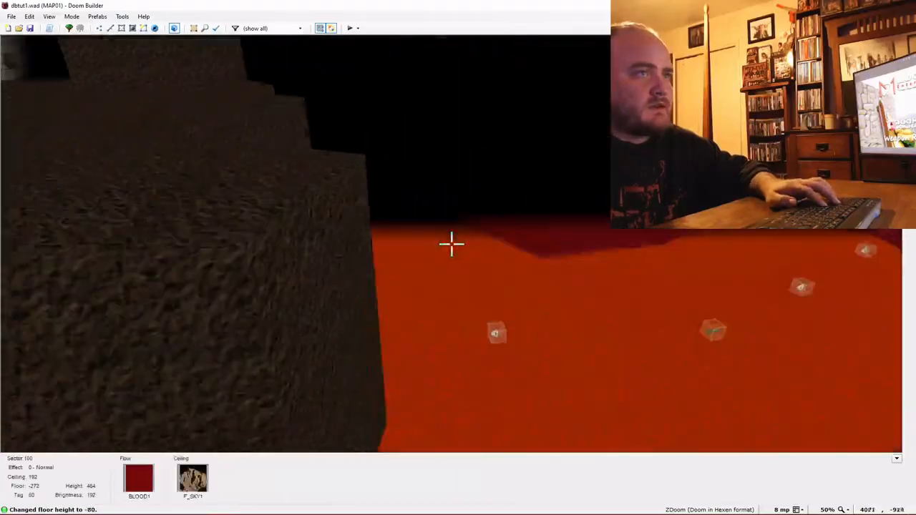
key("e")
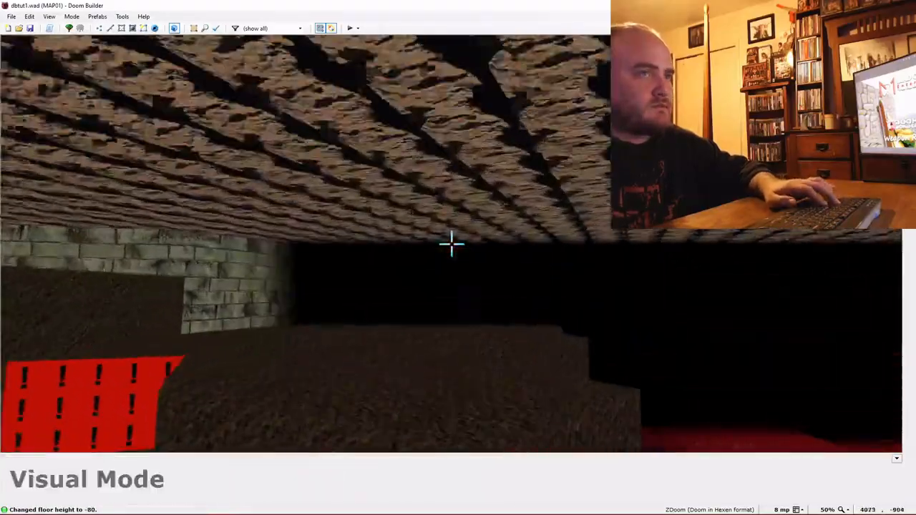
key("q")
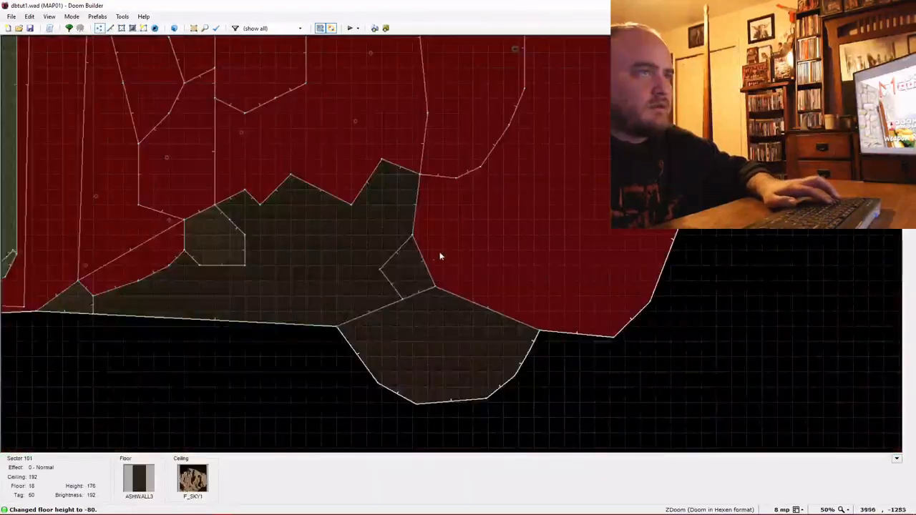
key("d")
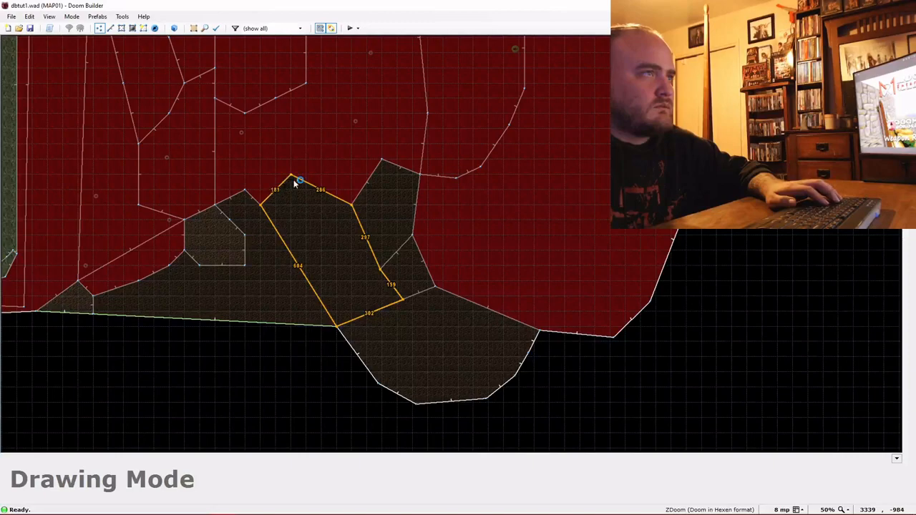
Lower the floor of the new six-sided sector across the southern rock to -16.
left_click(293, 182)
key("q")
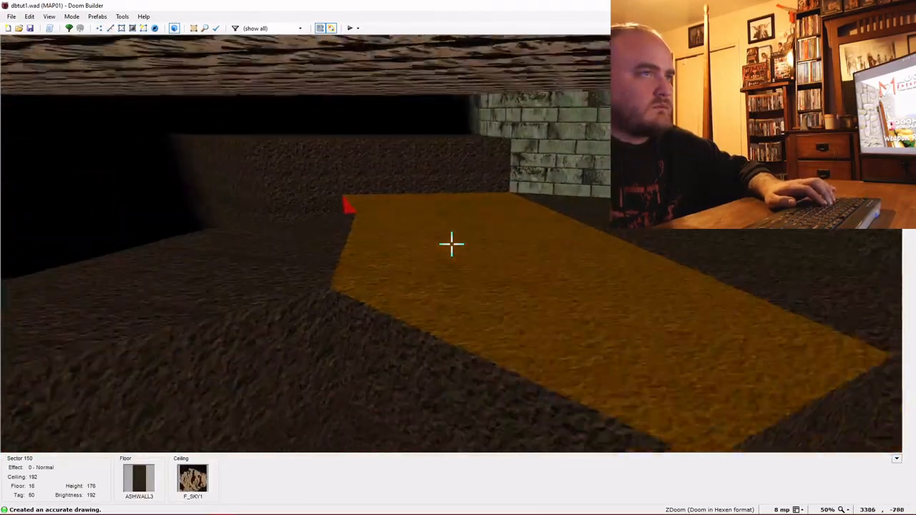
key("e")
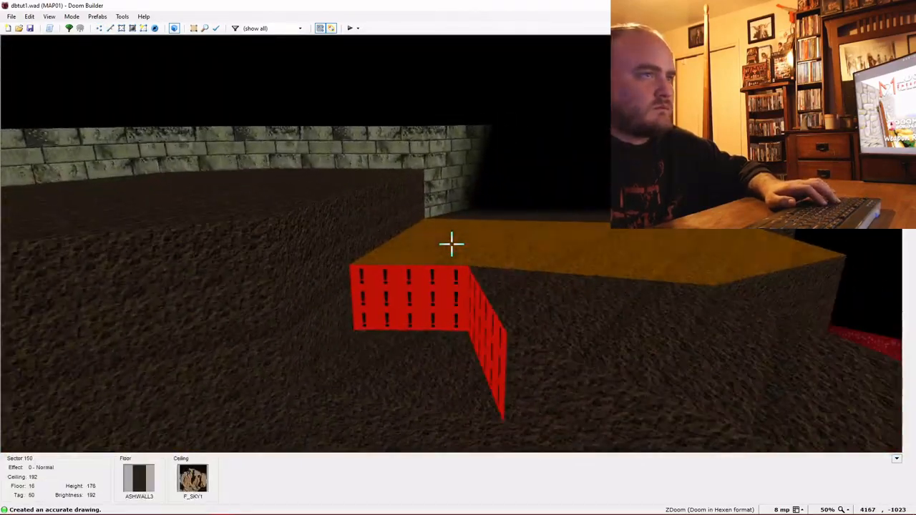
scroll(452, 244, "down", 3)
key("f")
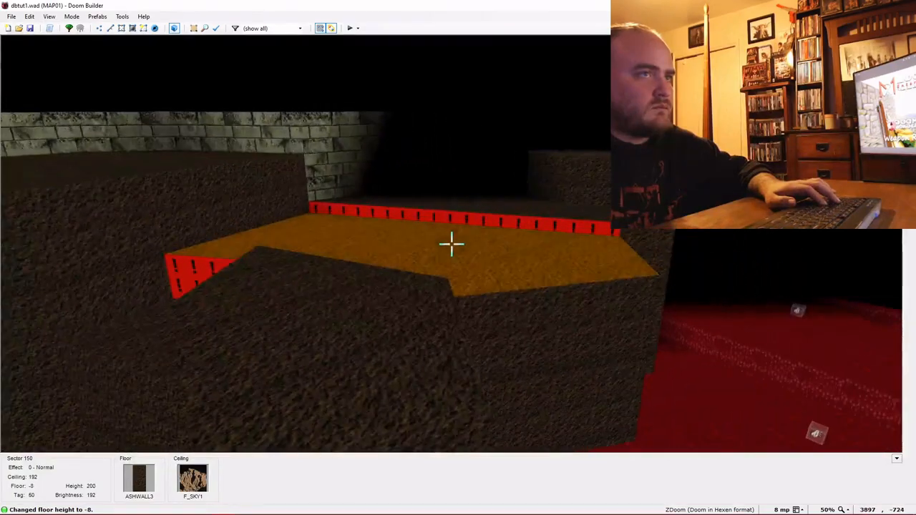
scroll(451, 244, "down", 1)
key("e")
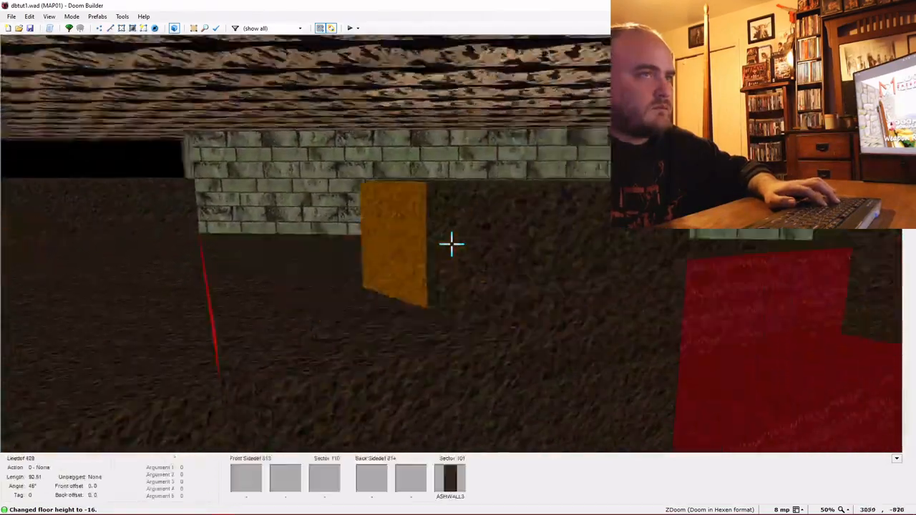
Apply BLOOD1 to the floor of the rock beside the lowered six-sided sector and BFALL1 to its exposed northern wall.
key("e")
key("ctrl+c")
key("ctrl+v")
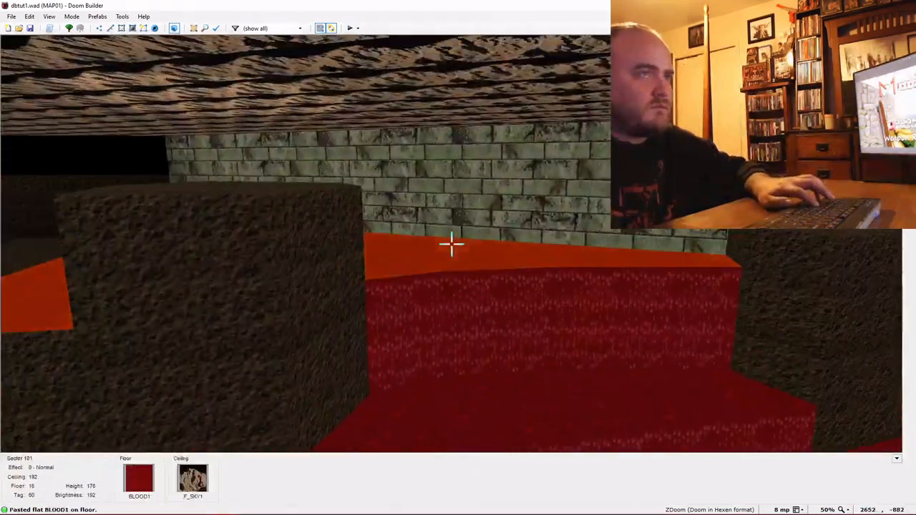
key("f")
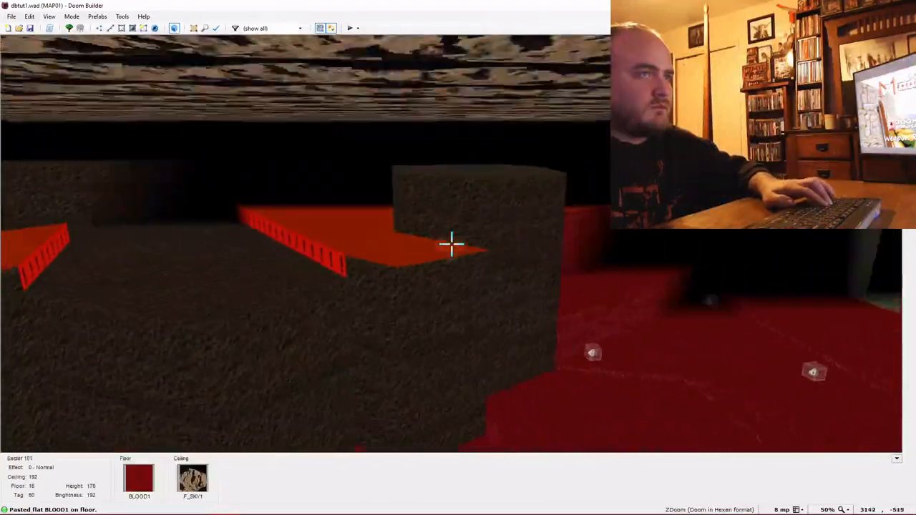
key("ctrl+c")
key("f")
key("ctrl+v")
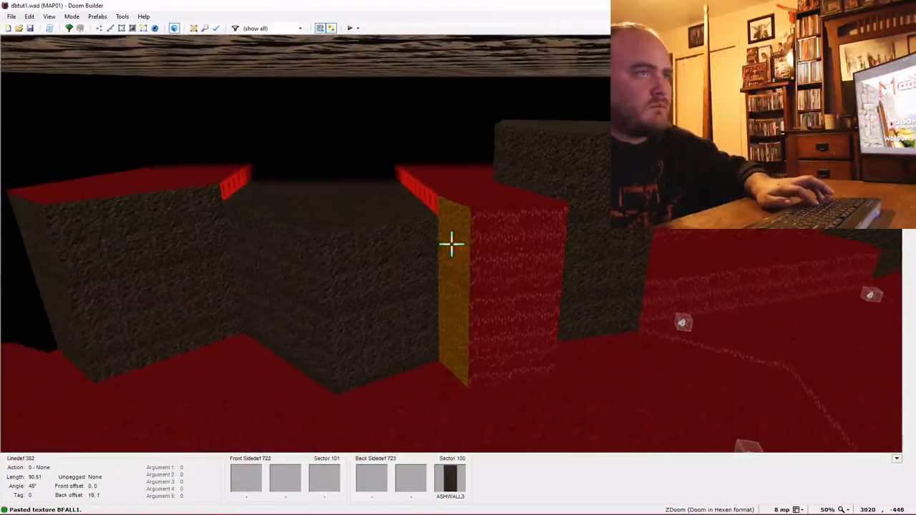
Texture the lowered six-sided sector's northern walls with BFALL1 and shift the northern corner of the rock piece east of it slightly south.
key("d")
key("f")
key("e")
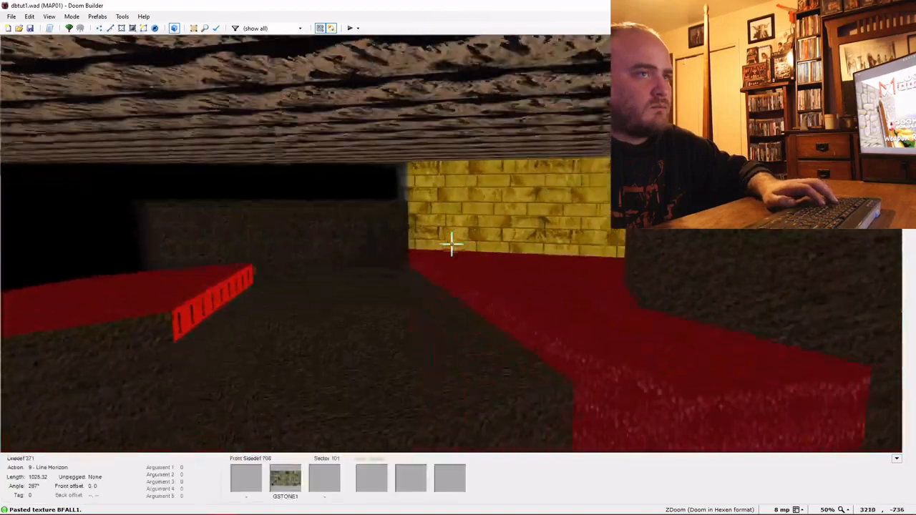
key("ctrl+v")
key("ctrl+v")
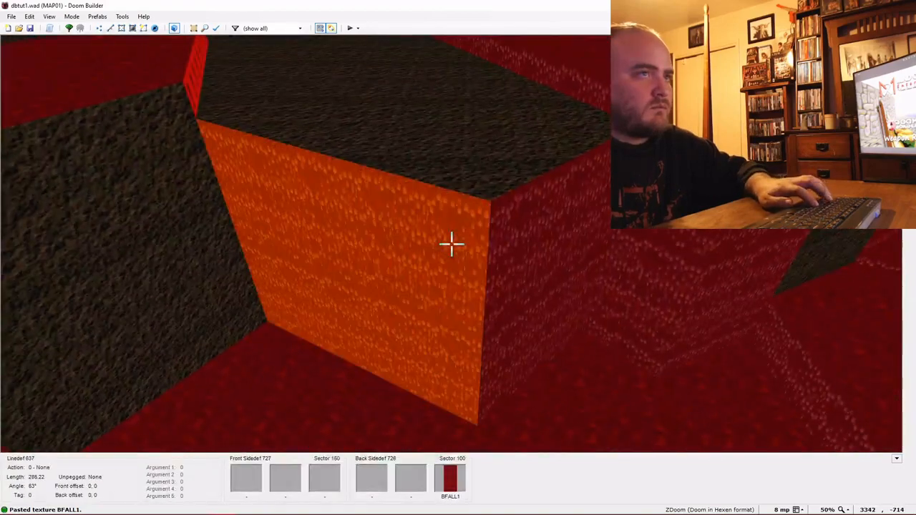
key("w")
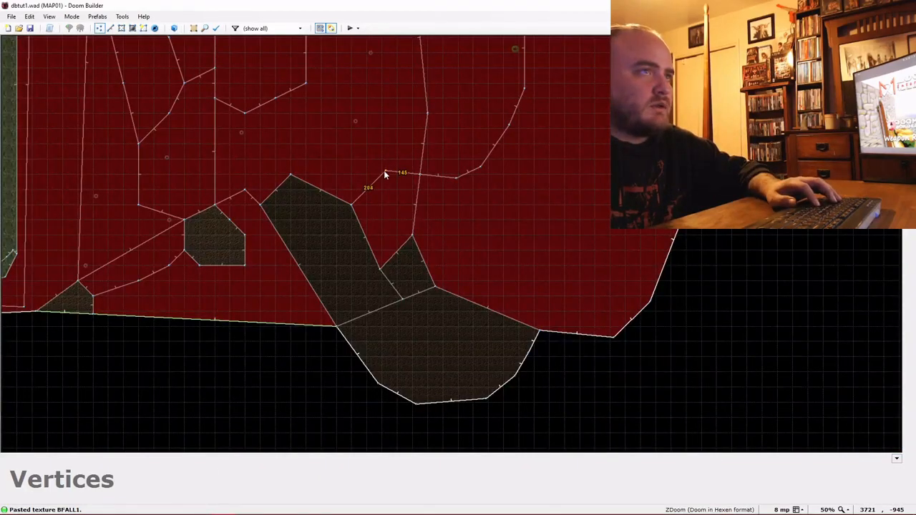
key("w")
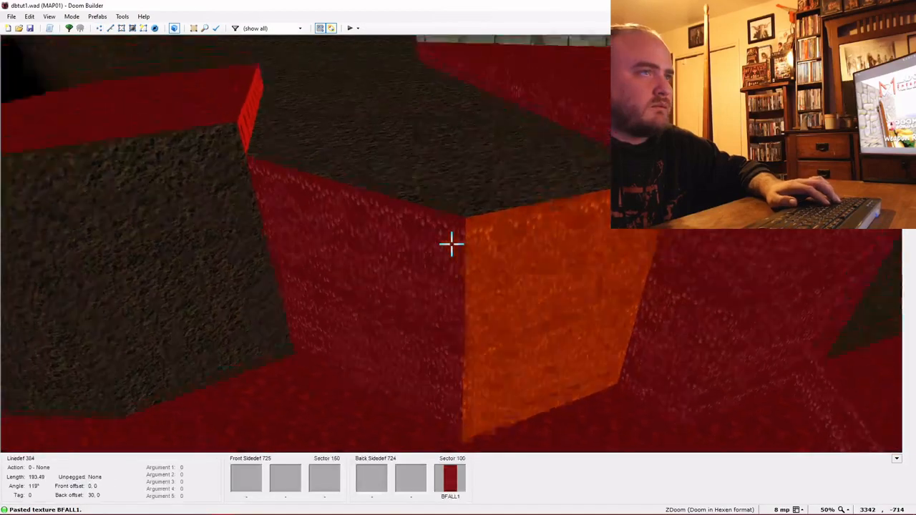
Apply BLOOD1 to the lowered six-sided sector's floor and shift its northern corner slightly southeast.
key("e")
key("d")
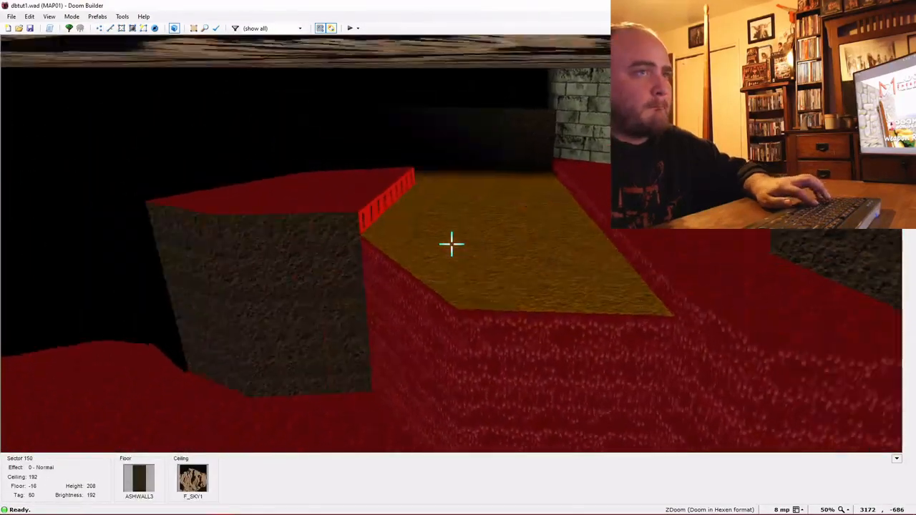
key("ctrl+c")
key("ctrl+v")
key("w")
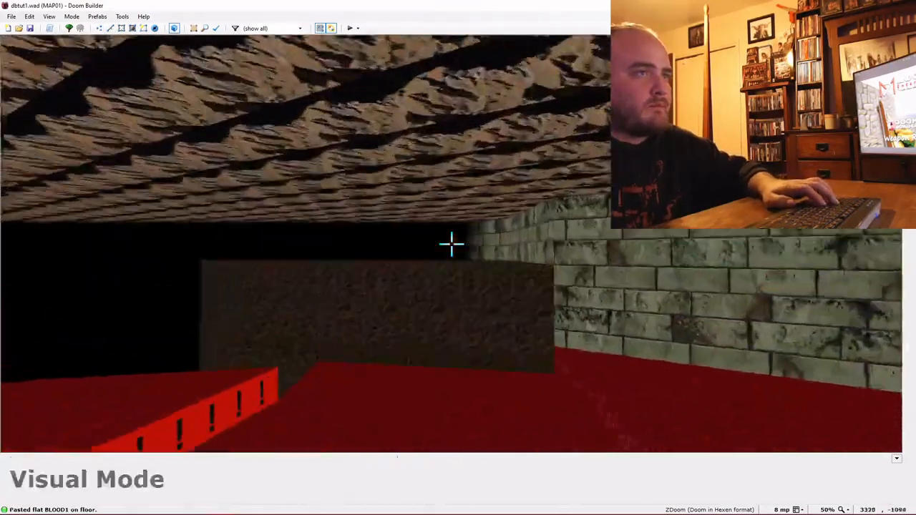
key("d")
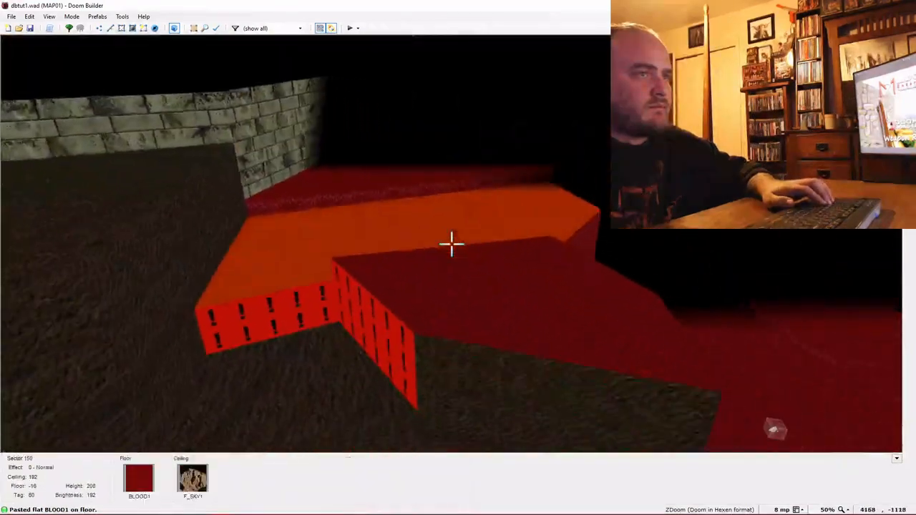
Change the floor of the rock on both sides of the six-sided blood sector back to ASHWALL3.
key("e")
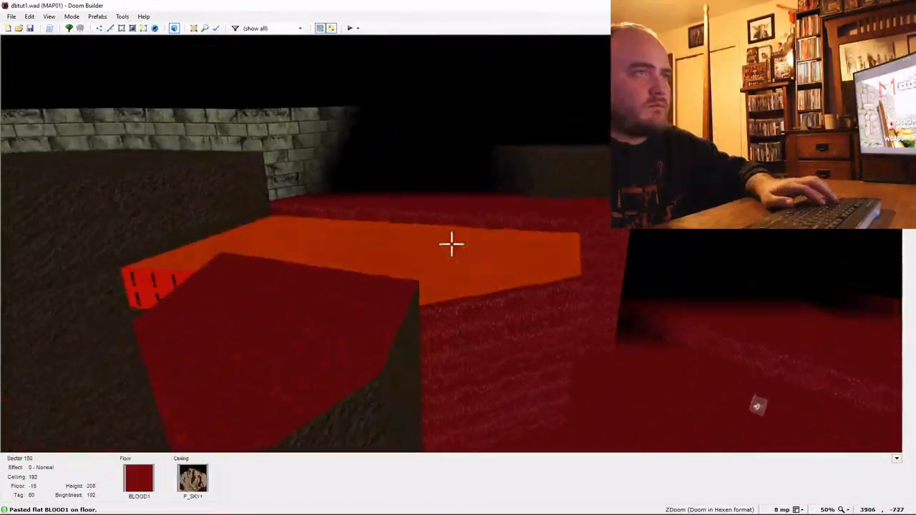
key("ctrl+c")
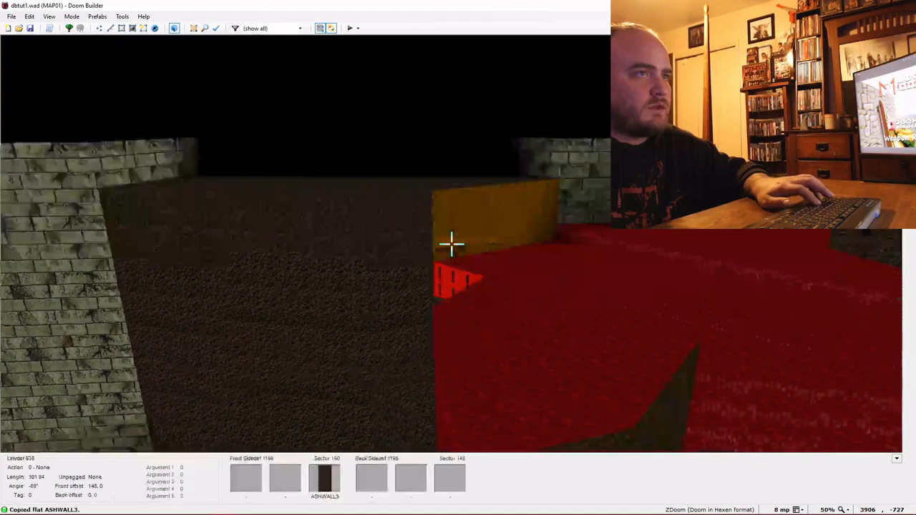
key("ctrl+v")
key("f")
Move the eastern rock piece's northeastern corner slightly southwest and texture an exposed wall there with ASHWALL3.
key("w")
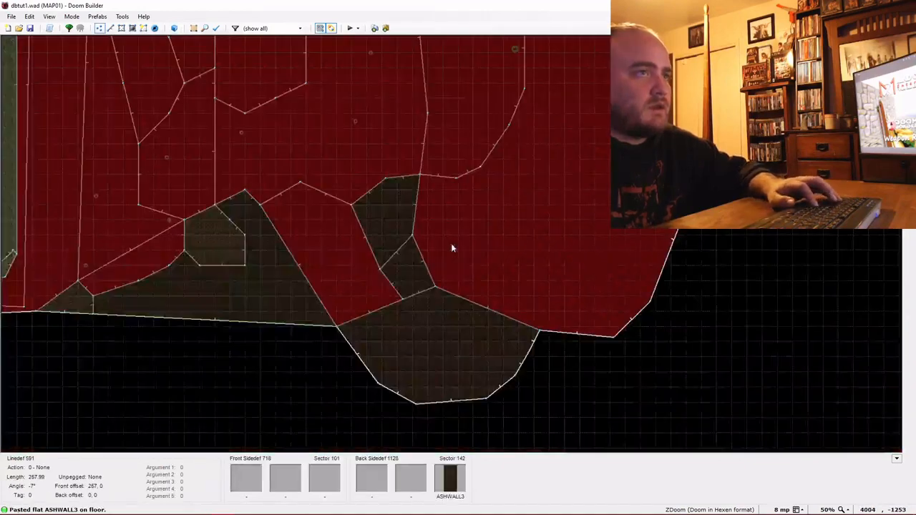
left_click_drag(420, 175, 408, 190)
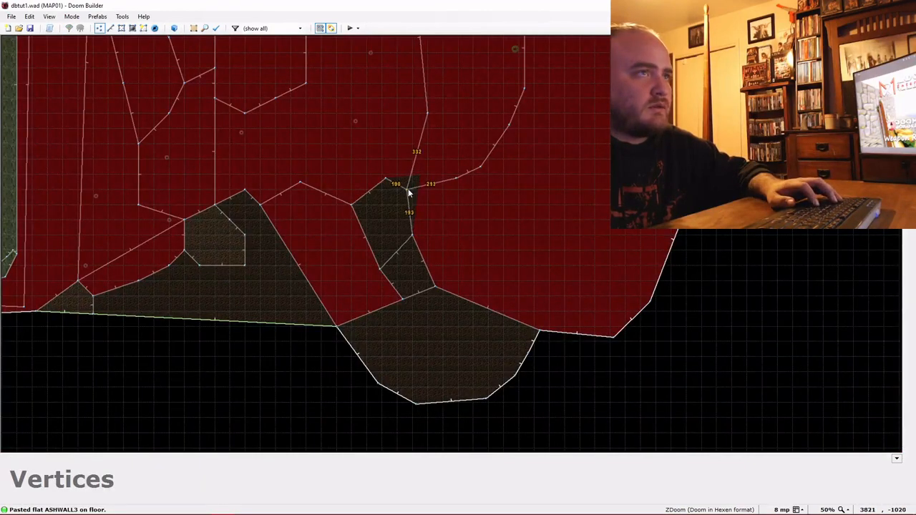
key("w")
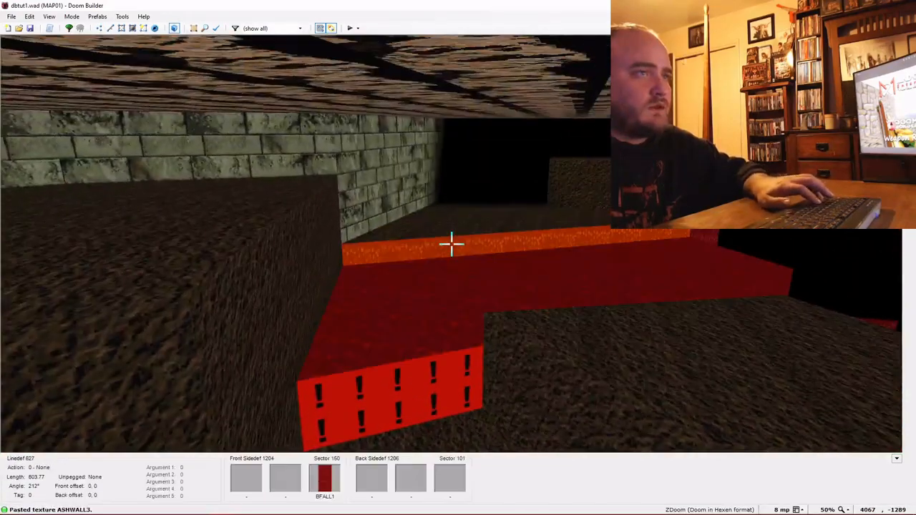
Apply BLOOD1 to the floor of the rock sector on both sides of the six-sided blood sector.
key("ctrl+c")
key("ctrl+c")
key("ctrl+v")
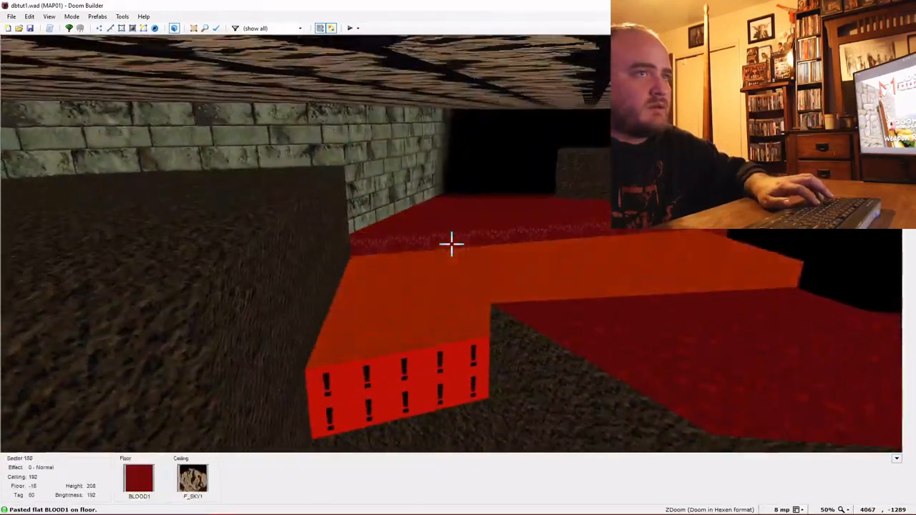
Draw a five-sided sector over the eastern rock piece and apply ASHWALL3 to its floor.
key("ctrl+c")
key("w")
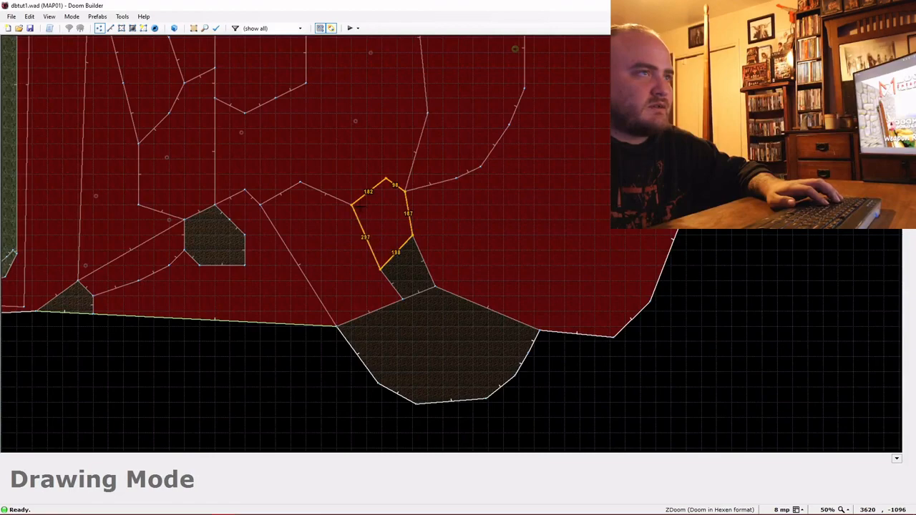
key("w")
key("ctrl+c")
key("ctrl+v")
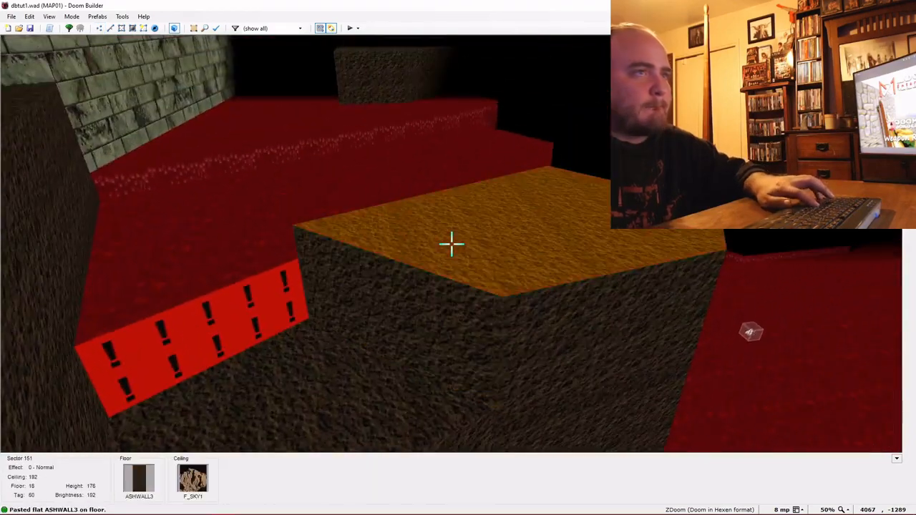
Apply BLOOD1 to the floor of the lowered southeastern sector and BFALL1 to the walls above and below it.
key("ctrl+c")
key("ctrl+v")
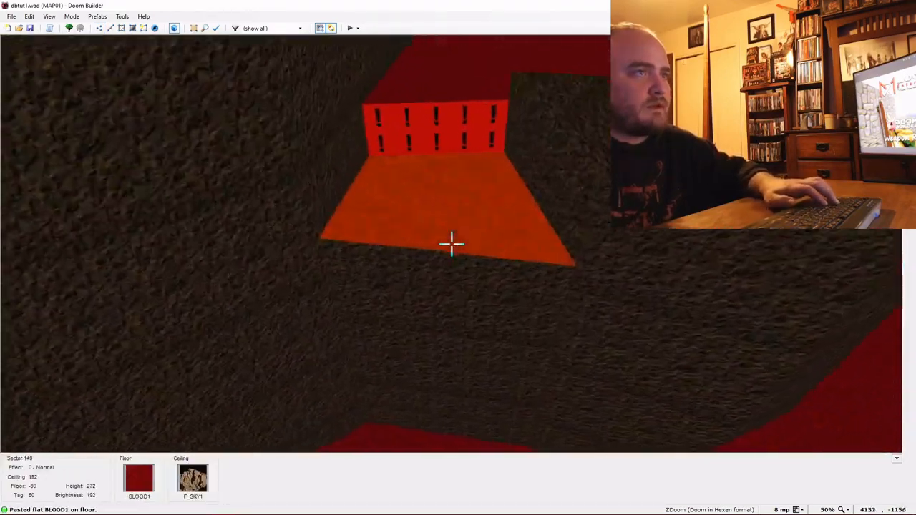
key("ctrl+c")
key("ctrl+v")
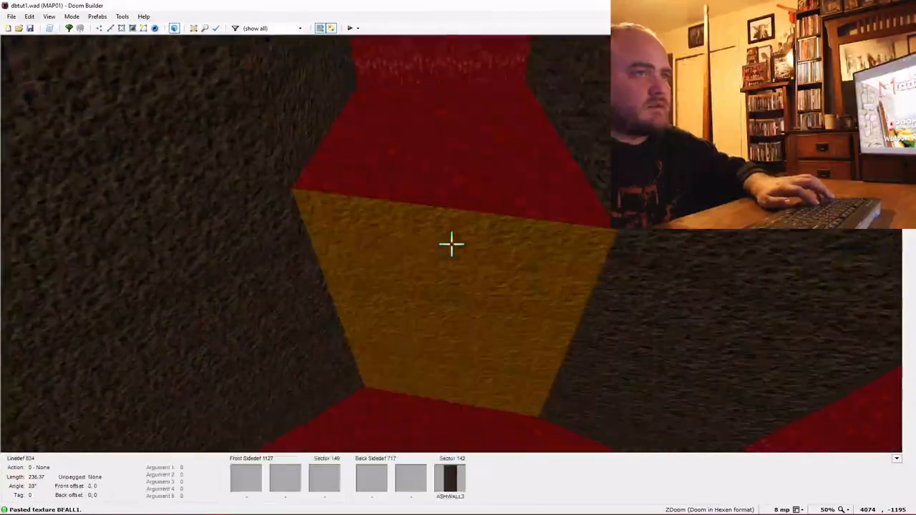
key("ctrl+v")
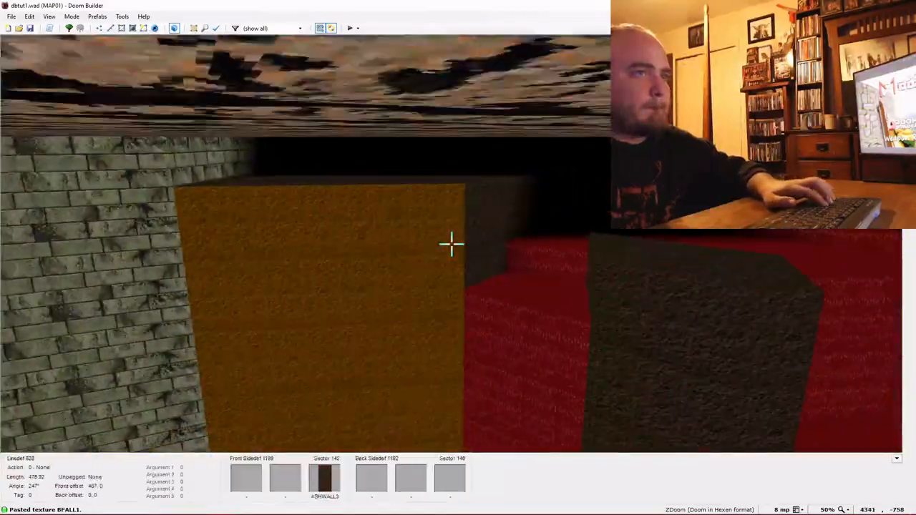
Playtest the map to check the new southern blood falls and rocks, and quit the game.
key("w")
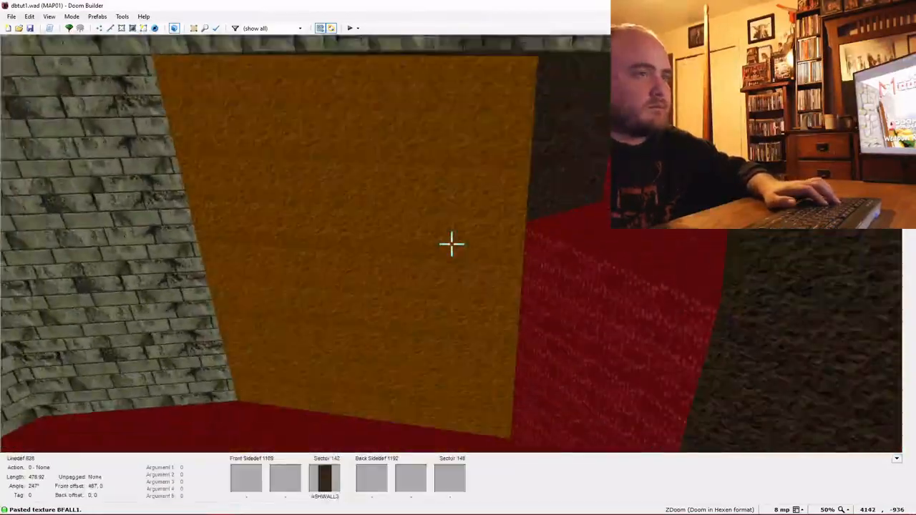
key("q")
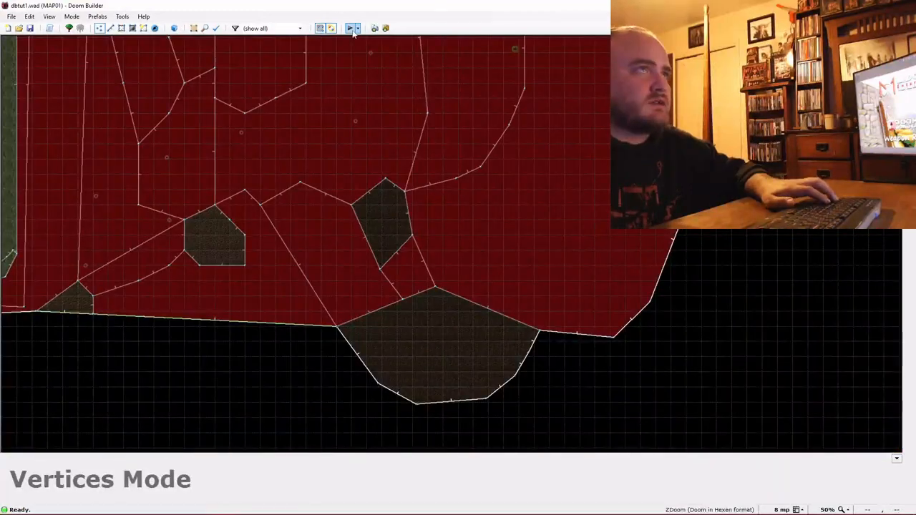
left_click(353, 29)
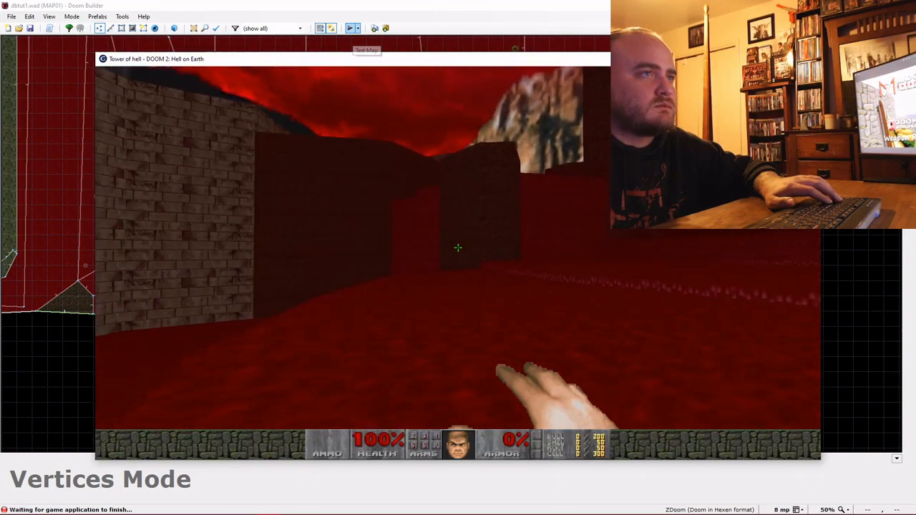
key("w")
key("w")
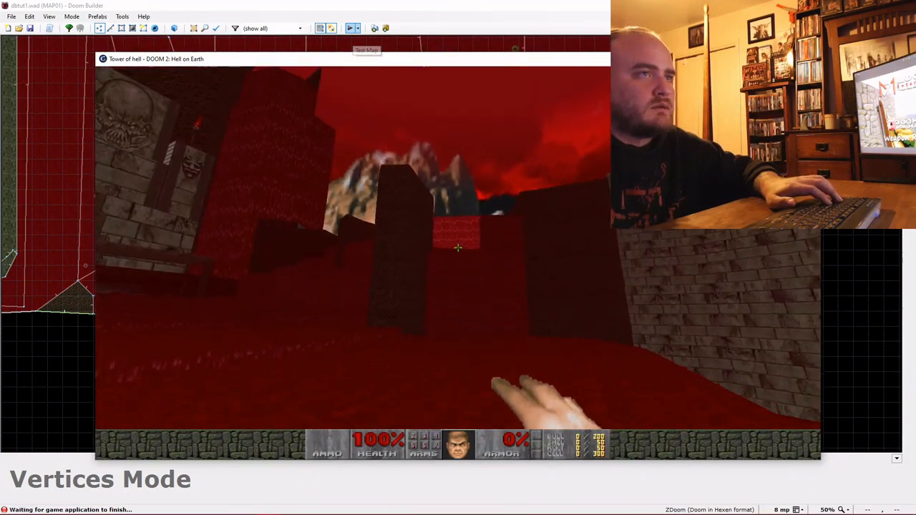
key("w")
key("Escape")
key("Up")
key("Return")
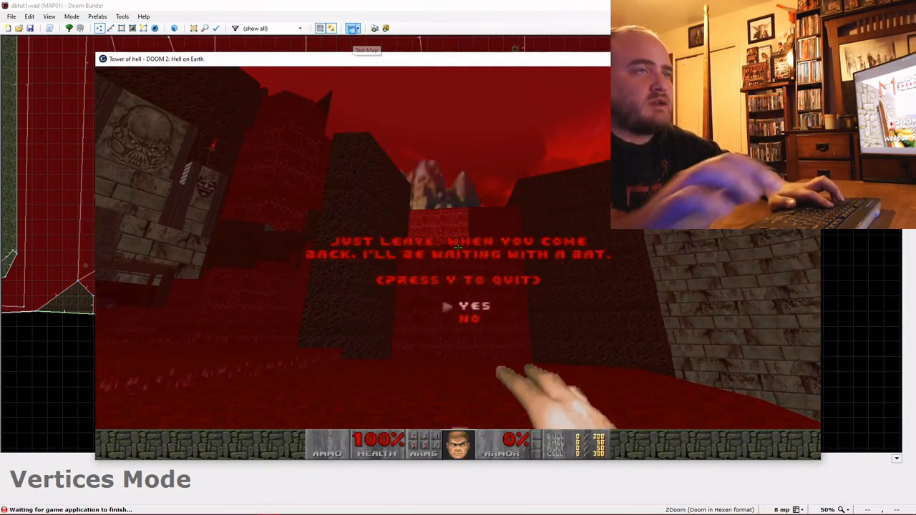
key("y")
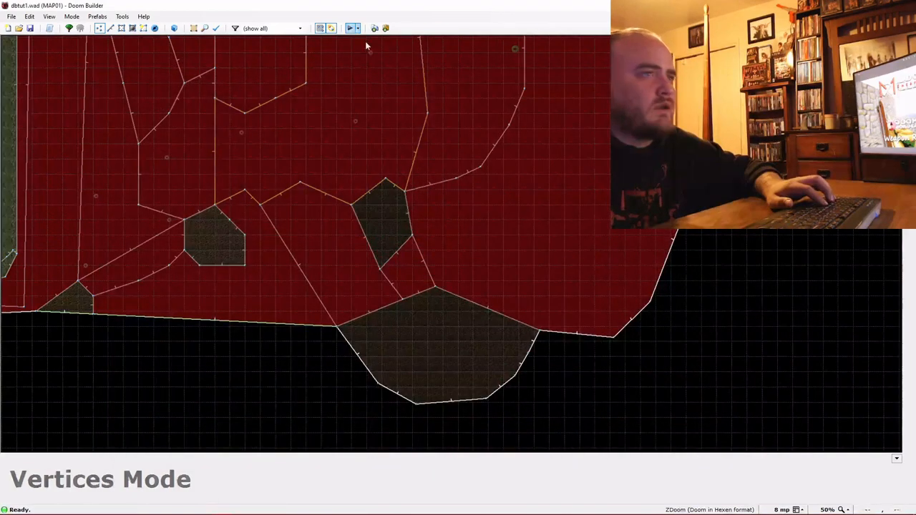
Edit the tag of the small triangular blood sector with floor height -40 in the northern rock.
scroll(456, 151, "up", 4)
key("Up")
key("Up")
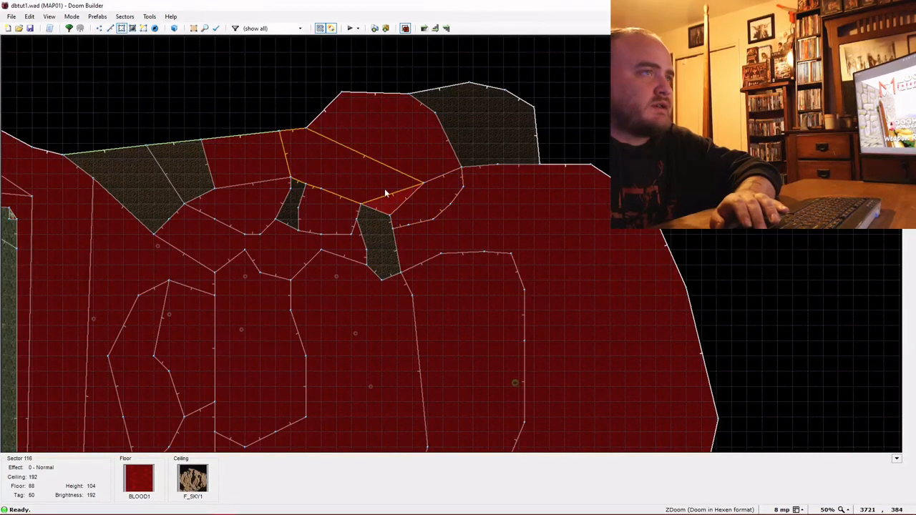
right_click(390, 204)
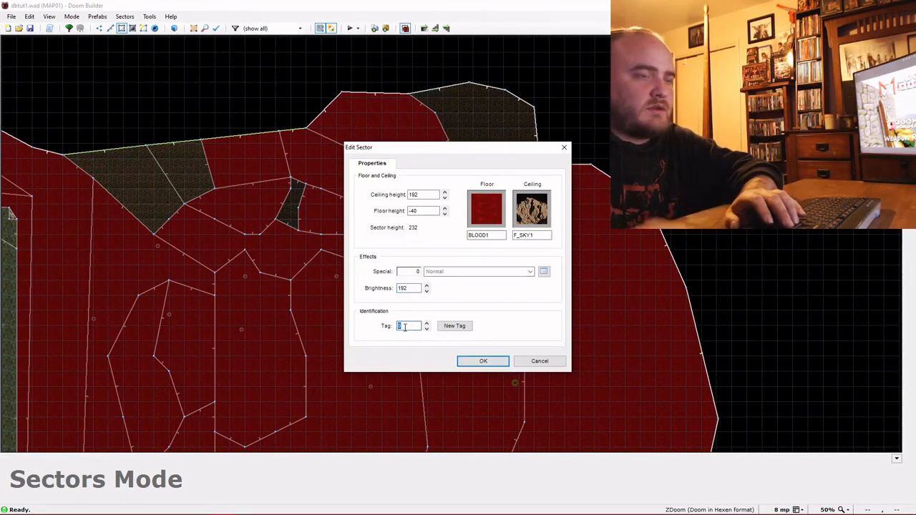
key("Return")
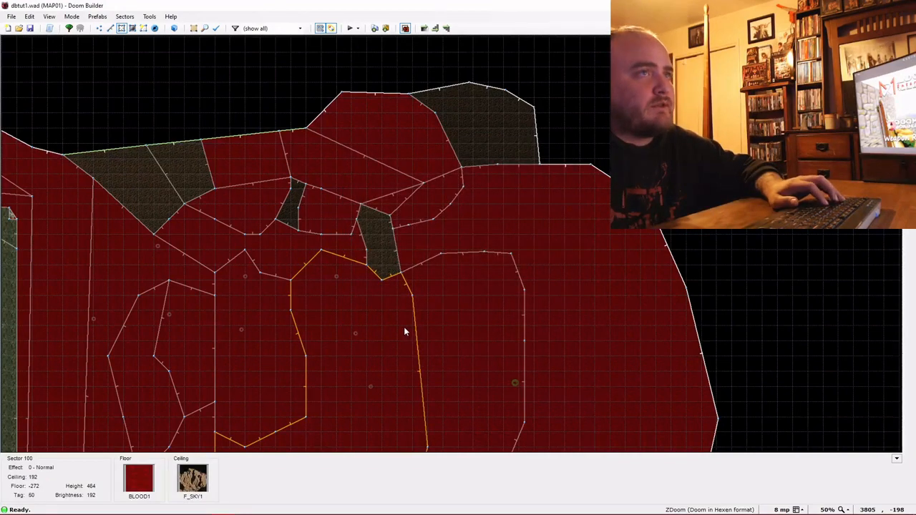
key("q")
key("q")
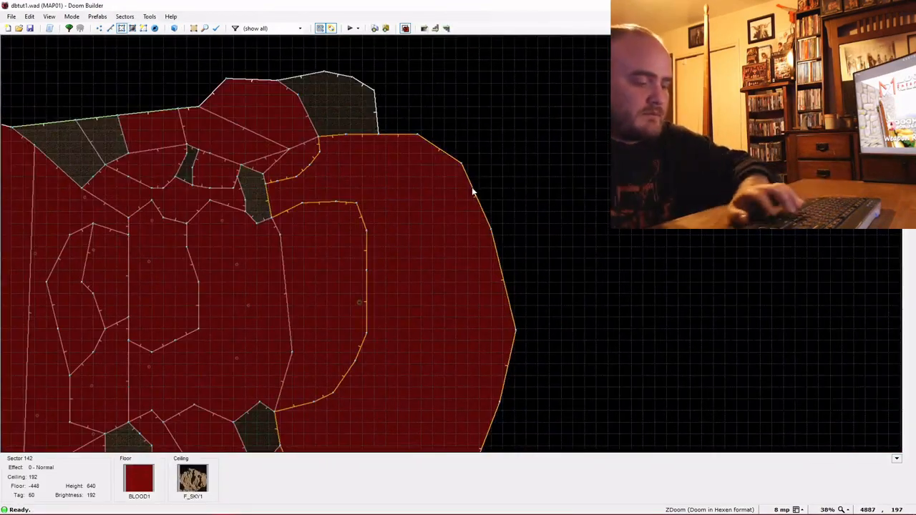
Select the eight outer linedefs along the eastern edge of the blood area and set their action to an endless horizon.
key("l")
left_click(422, 137)
key("Right")
key("Down")
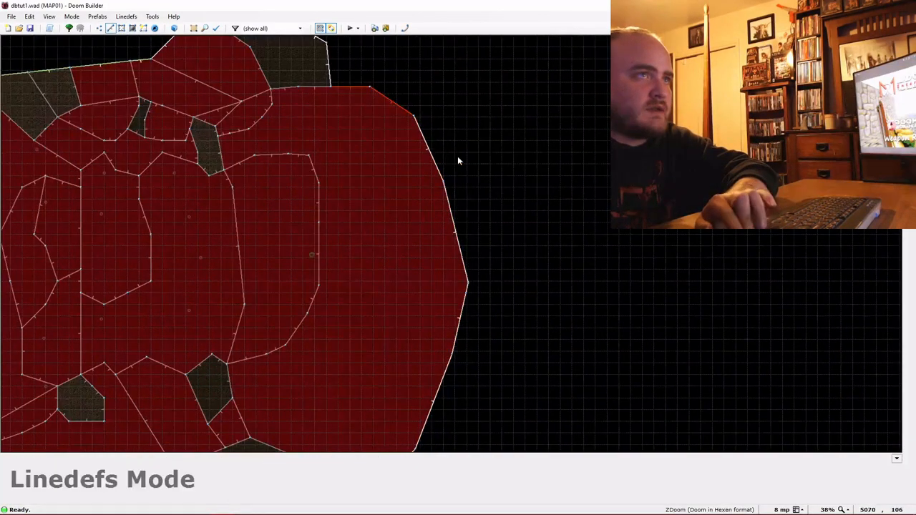
left_click(431, 153)
key("Down")
left_click(459, 204)
key("Down")
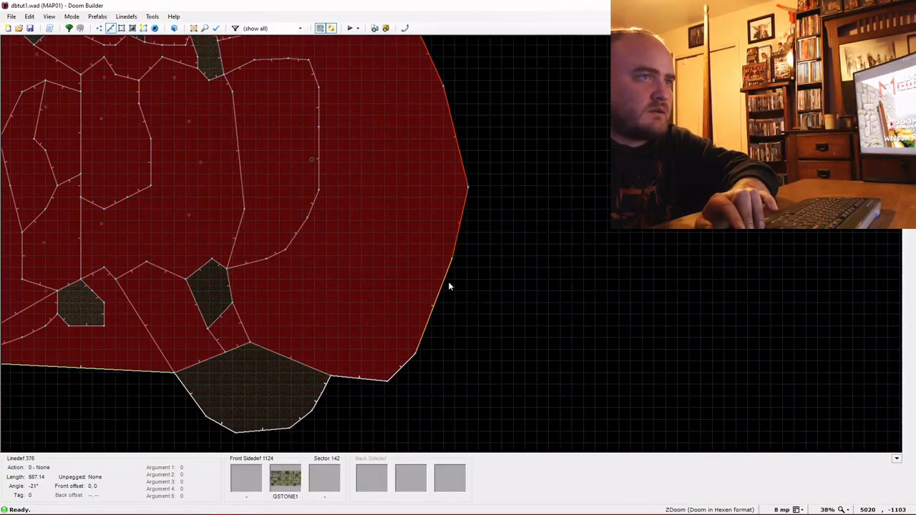
left_click(377, 381)
right_click(376, 378)
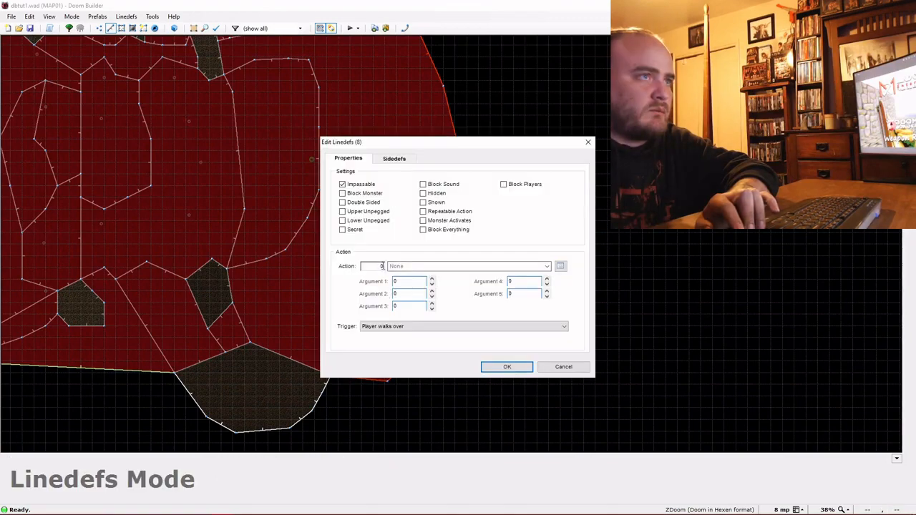
key("Escape")
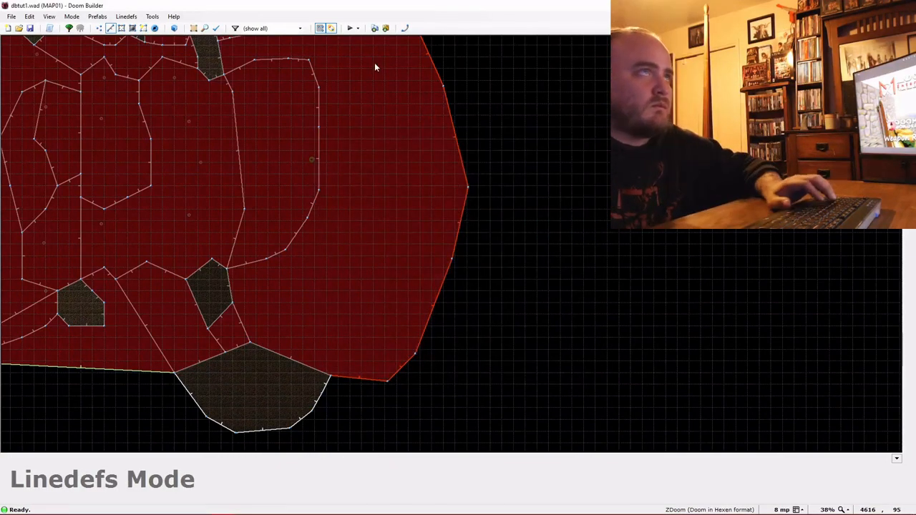
Playtest the map to check the horizon beyond the eastern blood area and the surrounding falls and rocks, and quit the game.
left_click(350, 29)
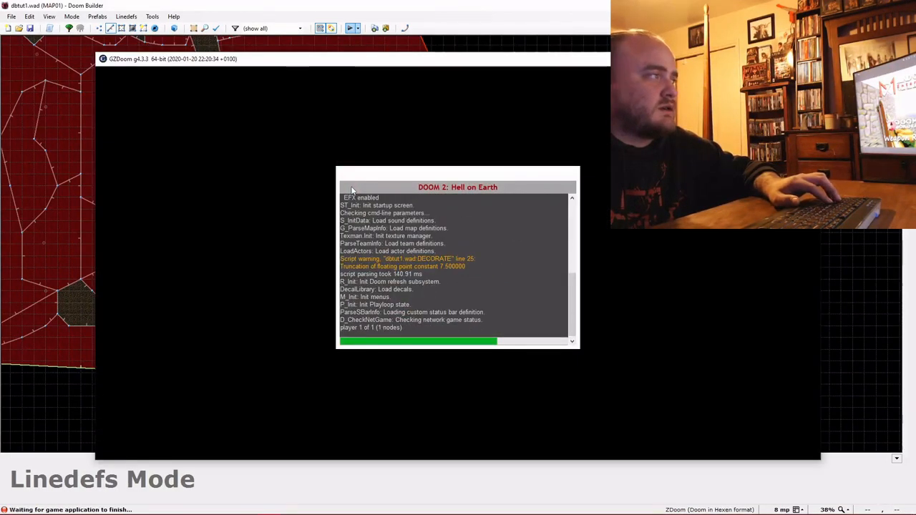
key("w")
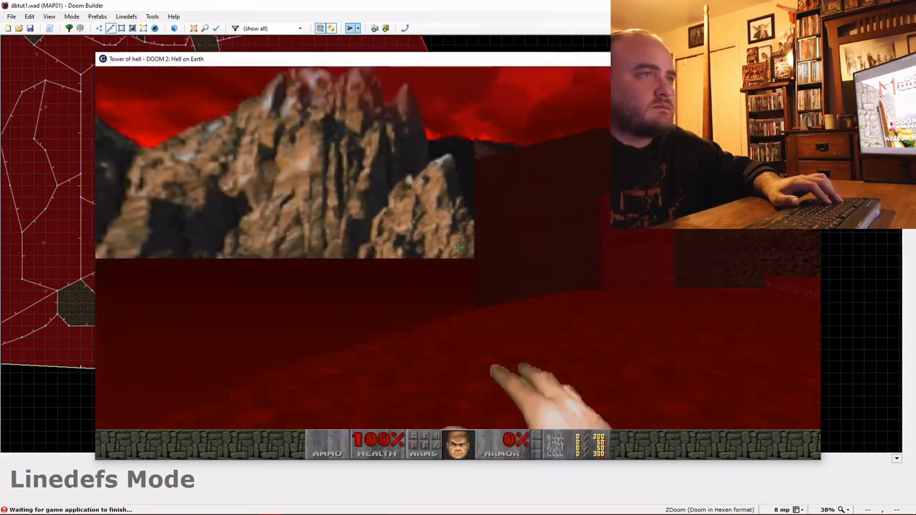
key("w")
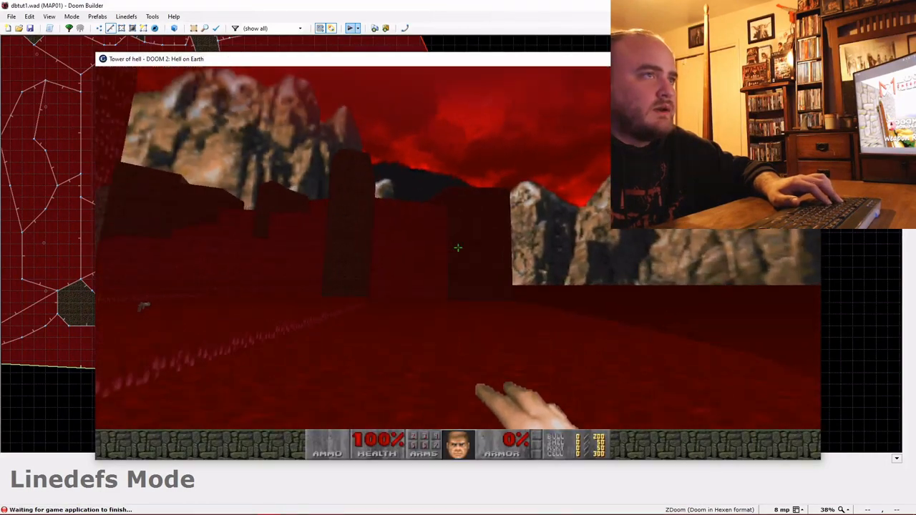
key("w")
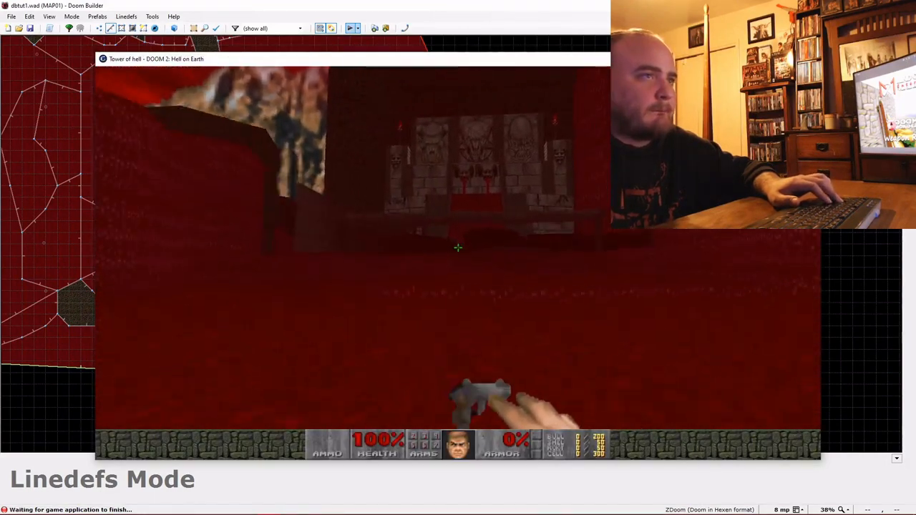
key("w")
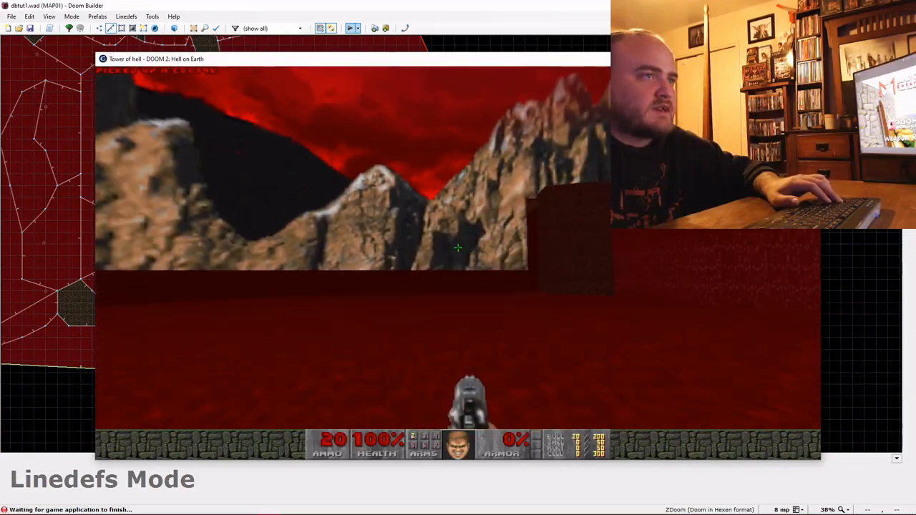
key("w")
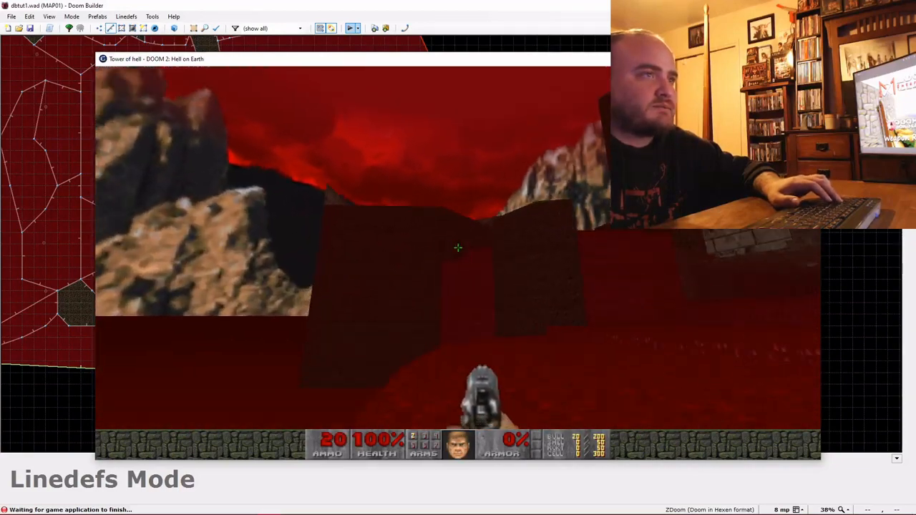
key("w")
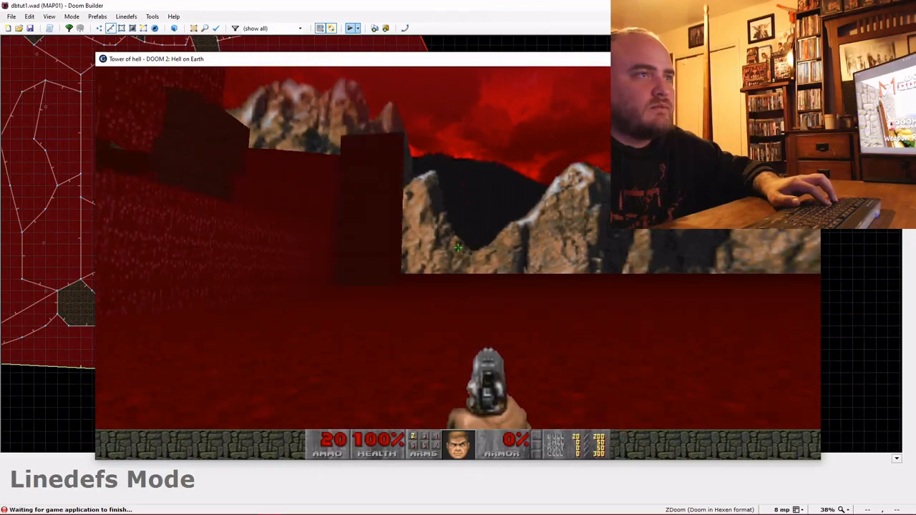
key("w")
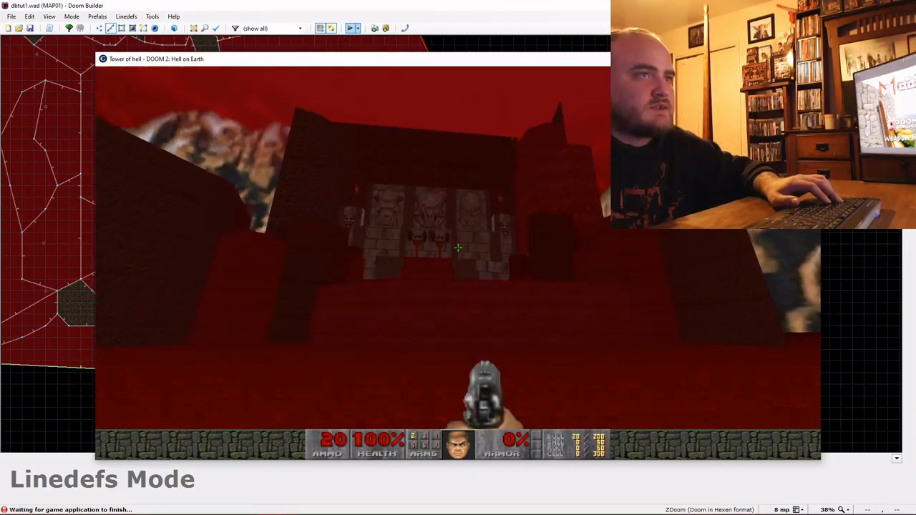
key("Escape")
key("Up")
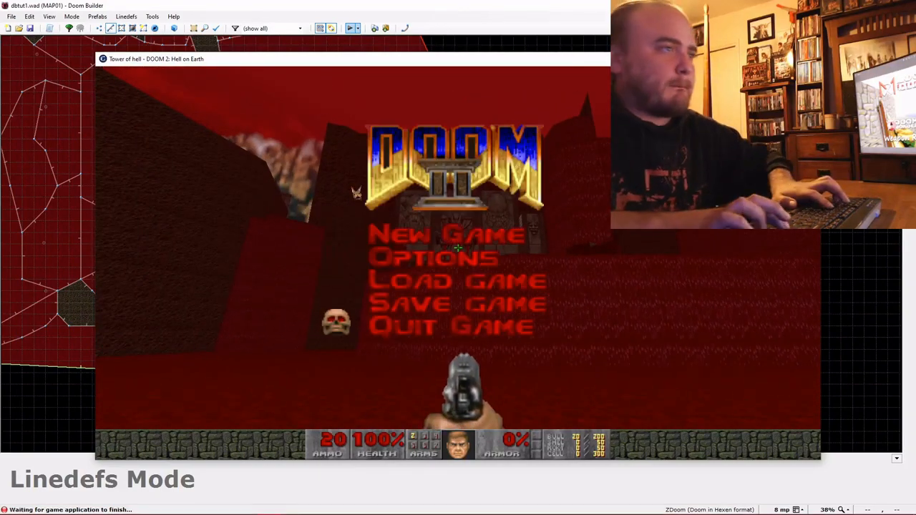
key("Return")
key("y")
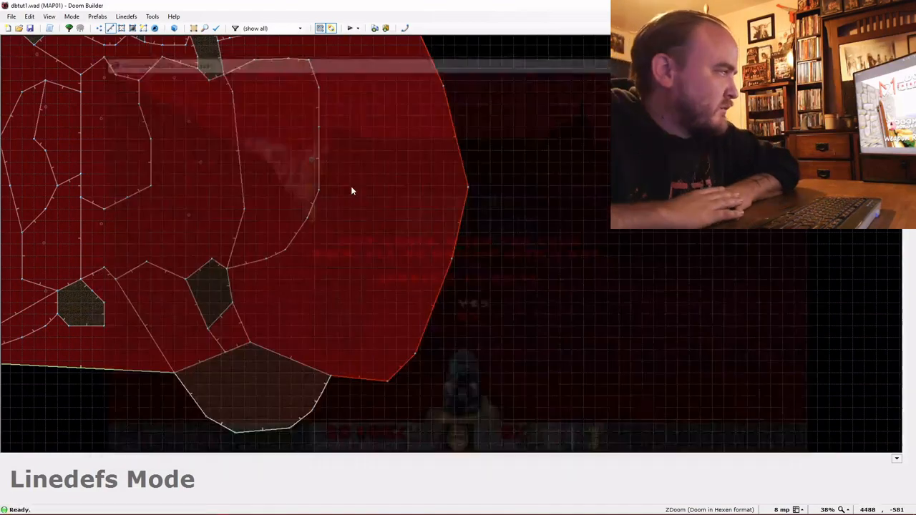